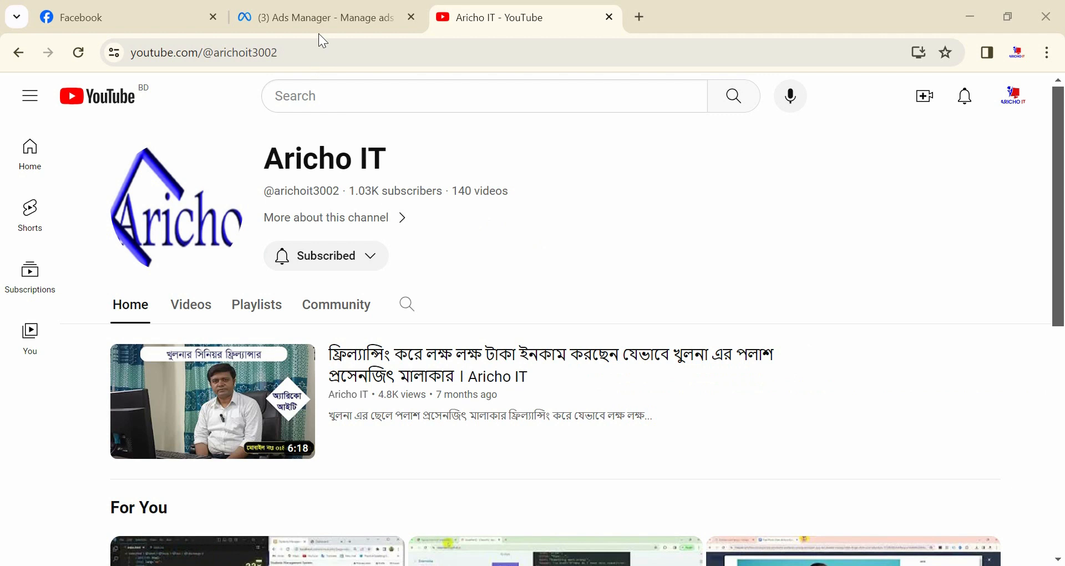
# Step: Switch to Ads Manager and look through the account's ad sets and ads, ending on the campaigns list
pyautogui.click(328, 22)
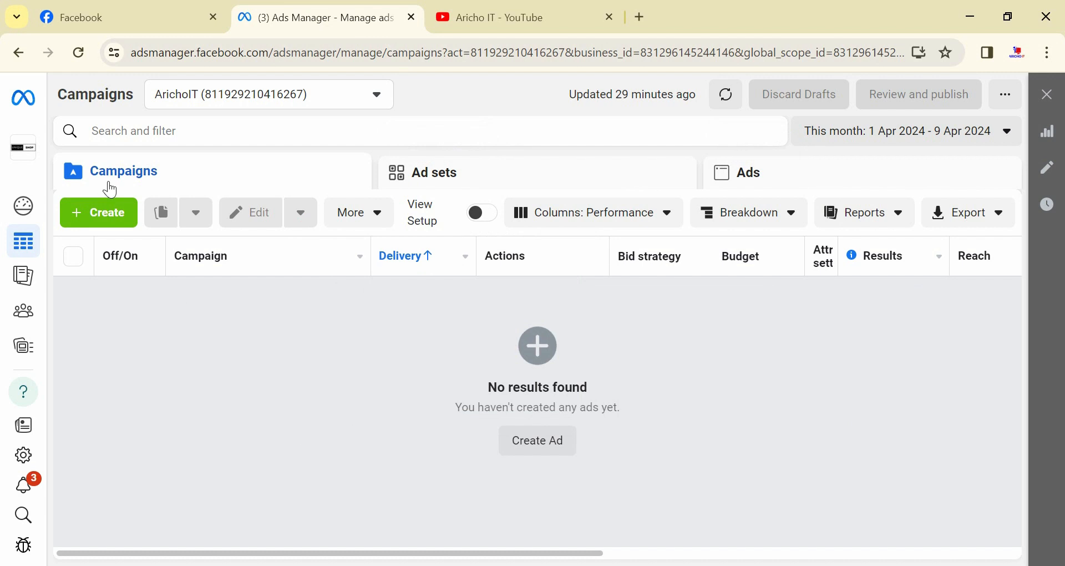
pyautogui.click(523, 178)
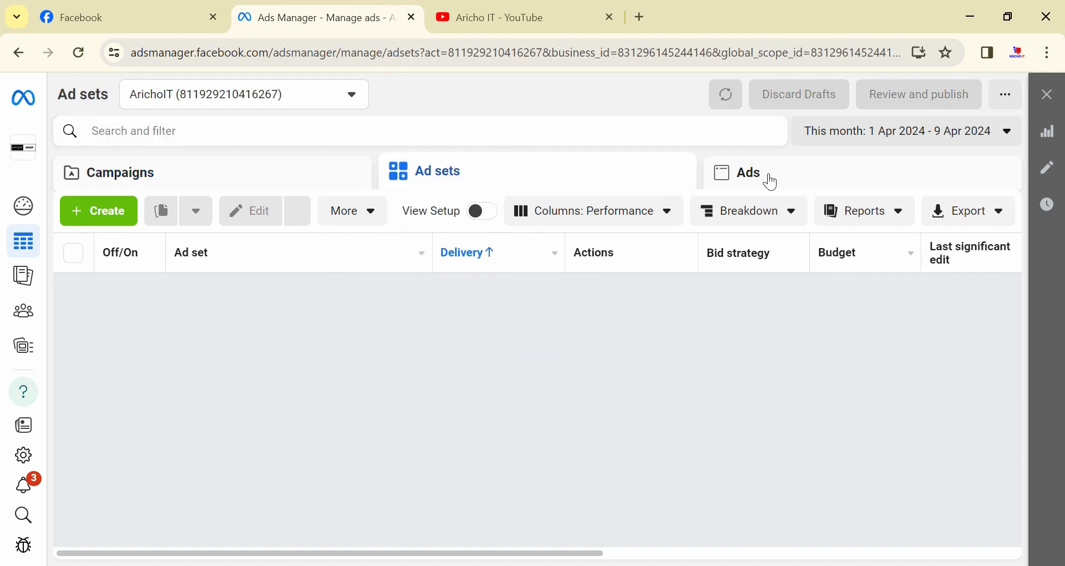
pyautogui.click(768, 178)
pyautogui.click(347, 189)
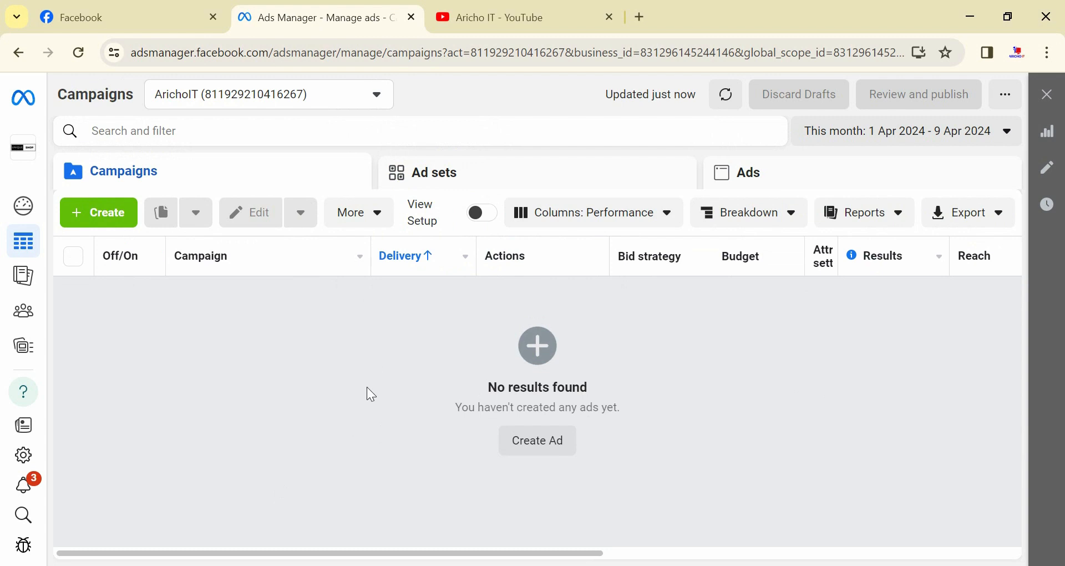
# Step: Create a new campaign with the Auction buying type and the Traffic objective
pyautogui.click(114, 223)
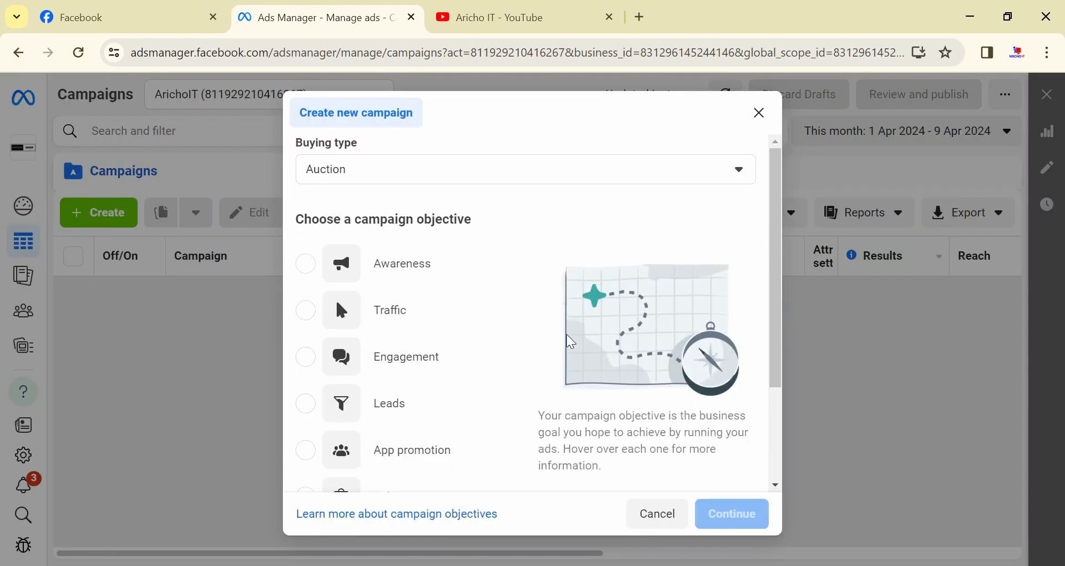
pyautogui.scroll(-3, 571, 342)
pyautogui.scroll(3, 505, 427)
pyautogui.scroll(-3, 552, 237)
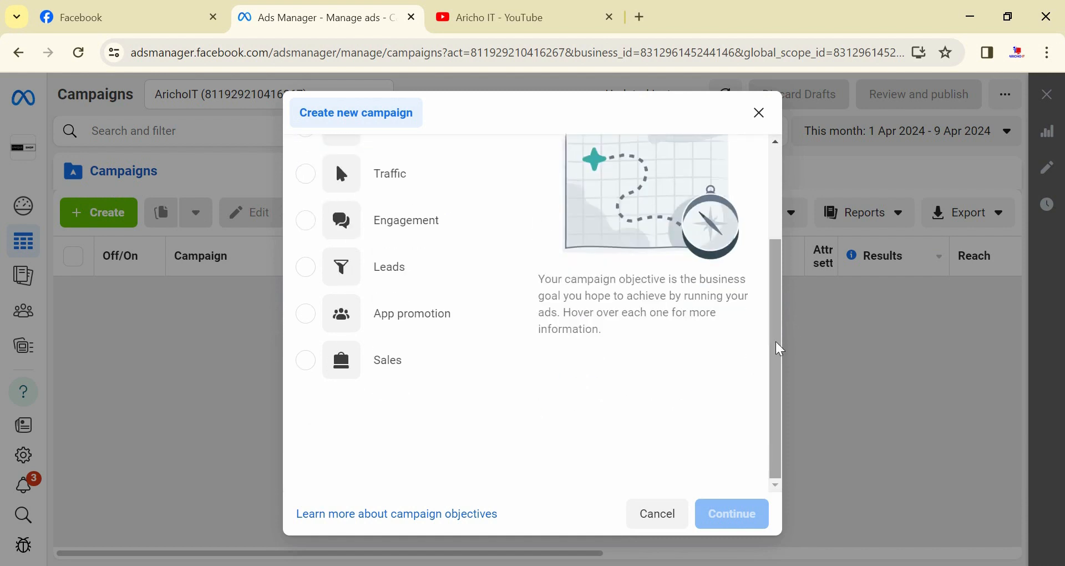
pyautogui.moveTo(777, 344); pyautogui.dragTo(774, 292)
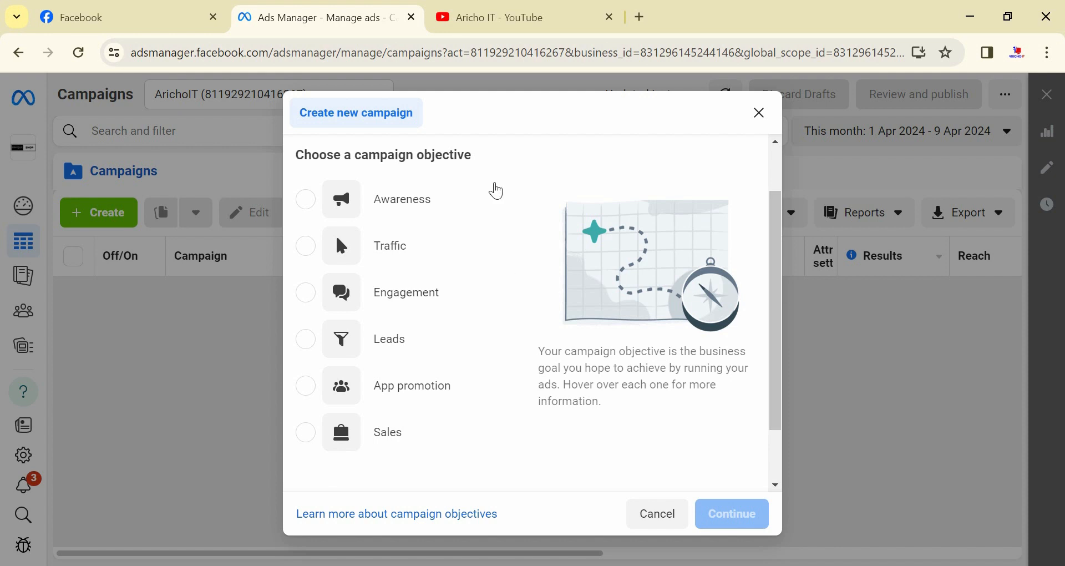
pyautogui.click(326, 252)
pyautogui.scroll(-1, 654, 375)
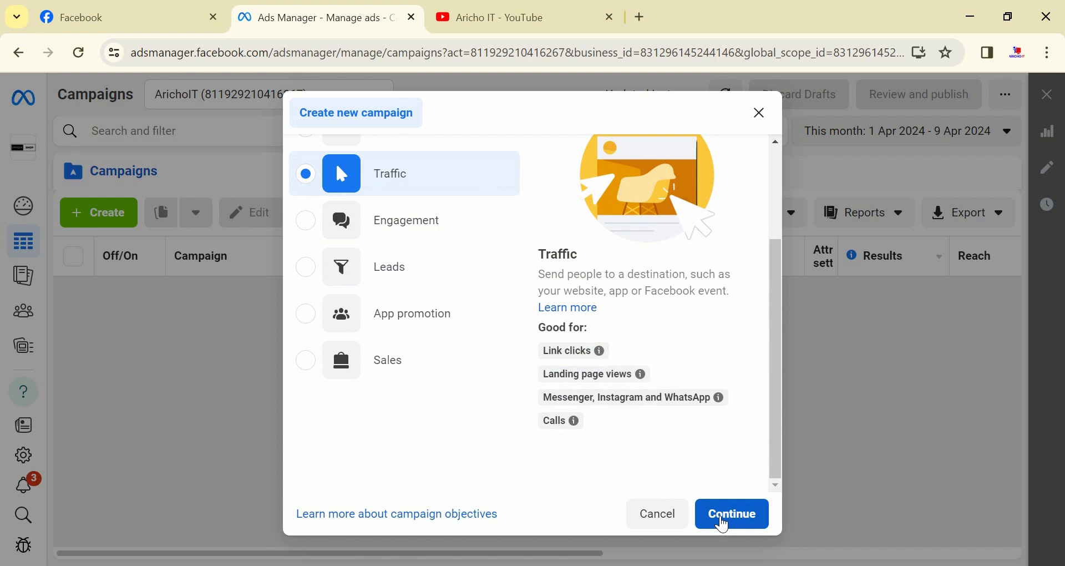
pyautogui.click(724, 516)
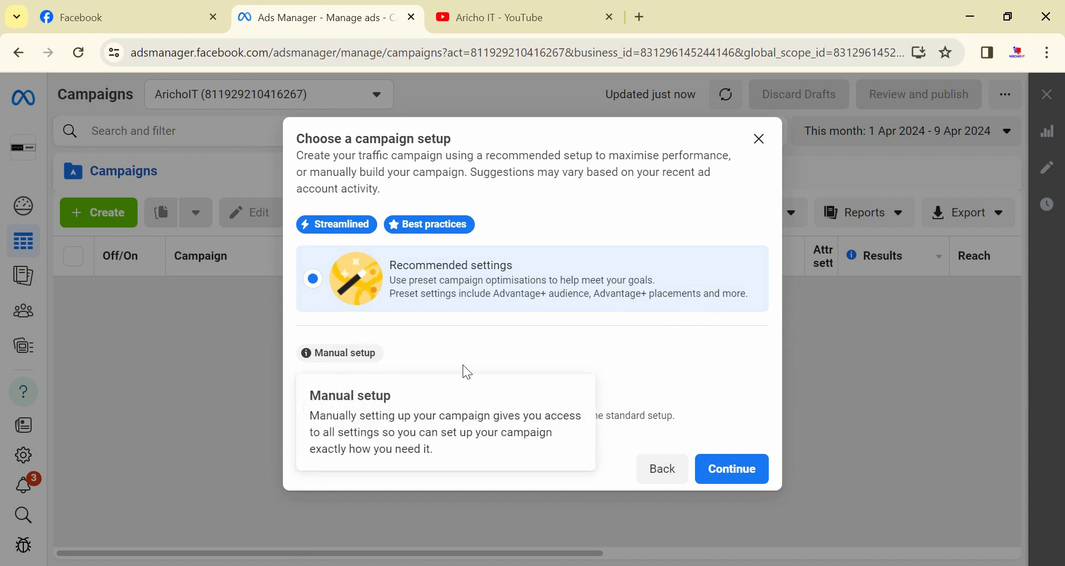
# Step: Choose the manual traffic campaign setup instead of the recommended settings and continue to the campaign editor
pyautogui.click(366, 418)
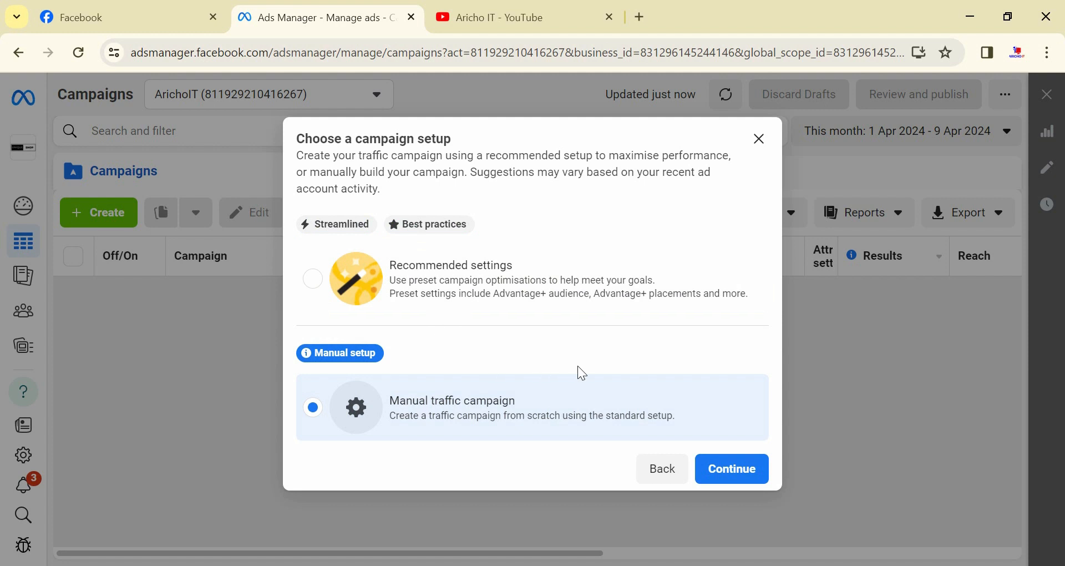
pyautogui.click(440, 295)
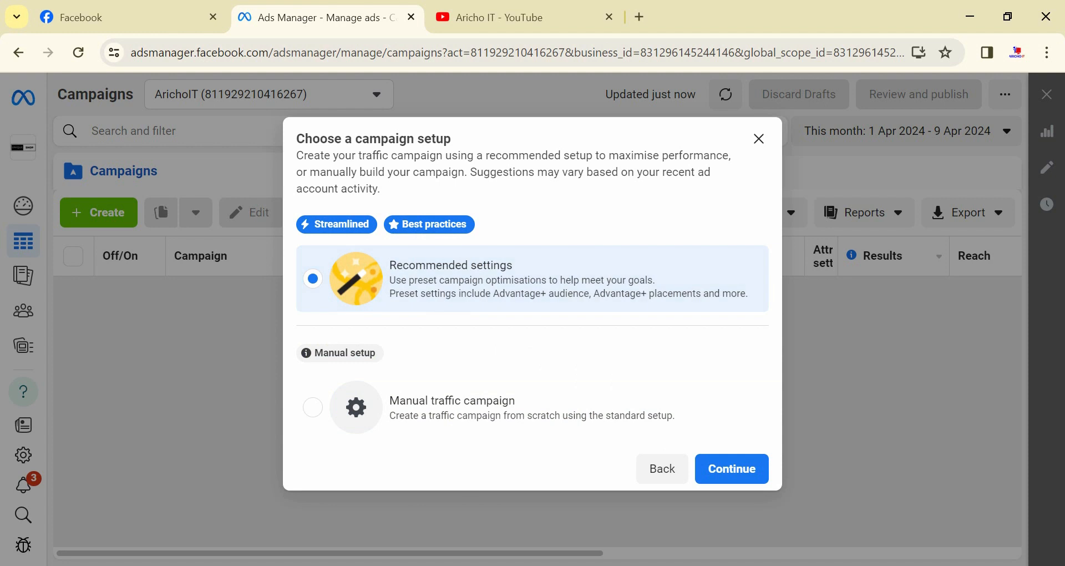
pyautogui.click(499, 431)
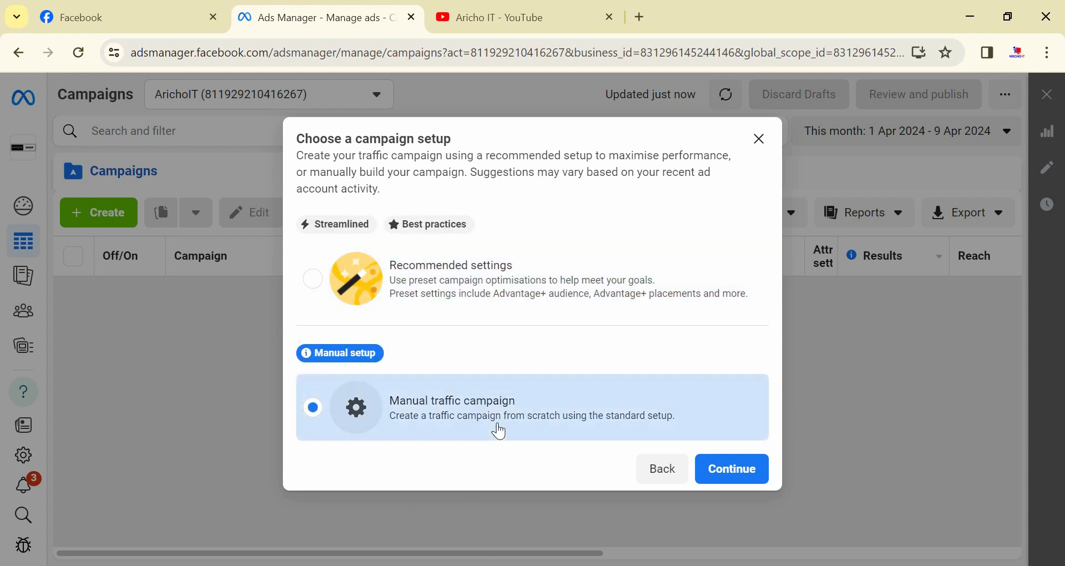
pyautogui.click(719, 481)
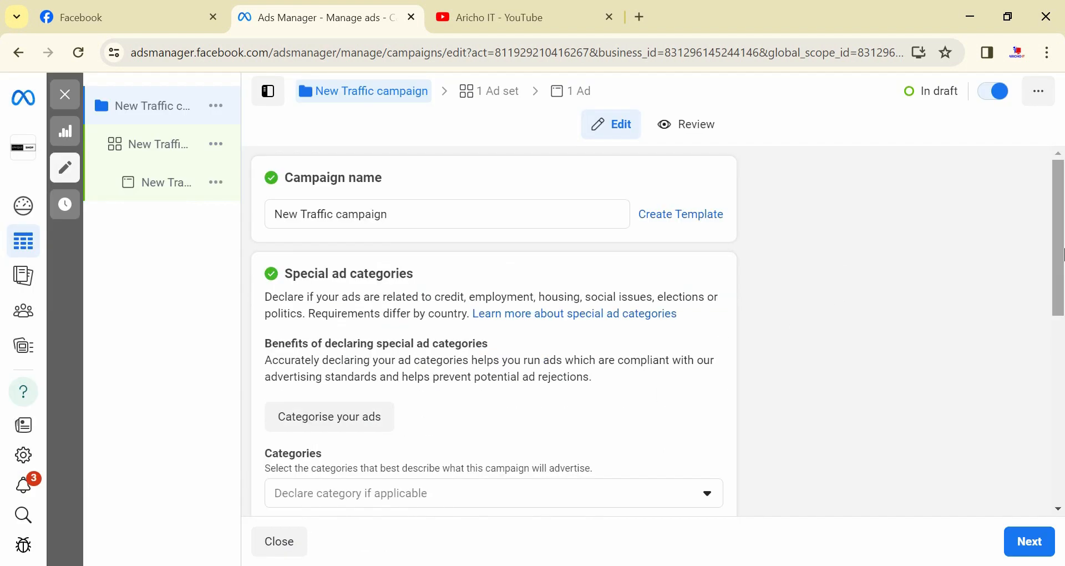
# Step: Look over the draft campaign's settings from the campaign name down to the Advantage campaign budget
pyautogui.moveTo(1062, 254)
pyautogui.mouseDown()
pyautogui.moveTo(1063, 481)
pyautogui.moveTo(1062, 238)
pyautogui.mouseUp()
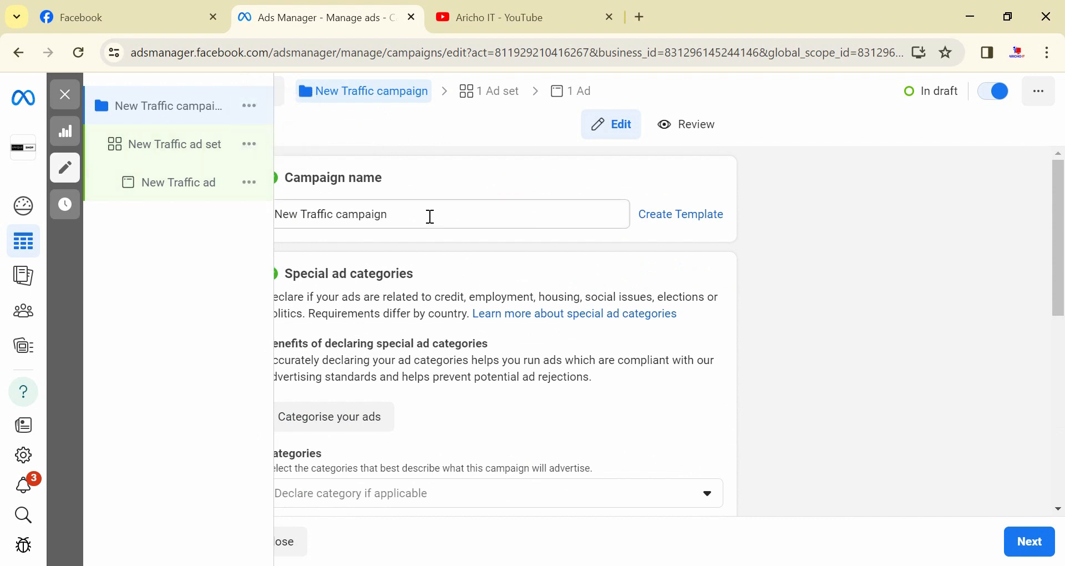
pyautogui.moveTo(283, 177); pyautogui.dragTo(388, 182)
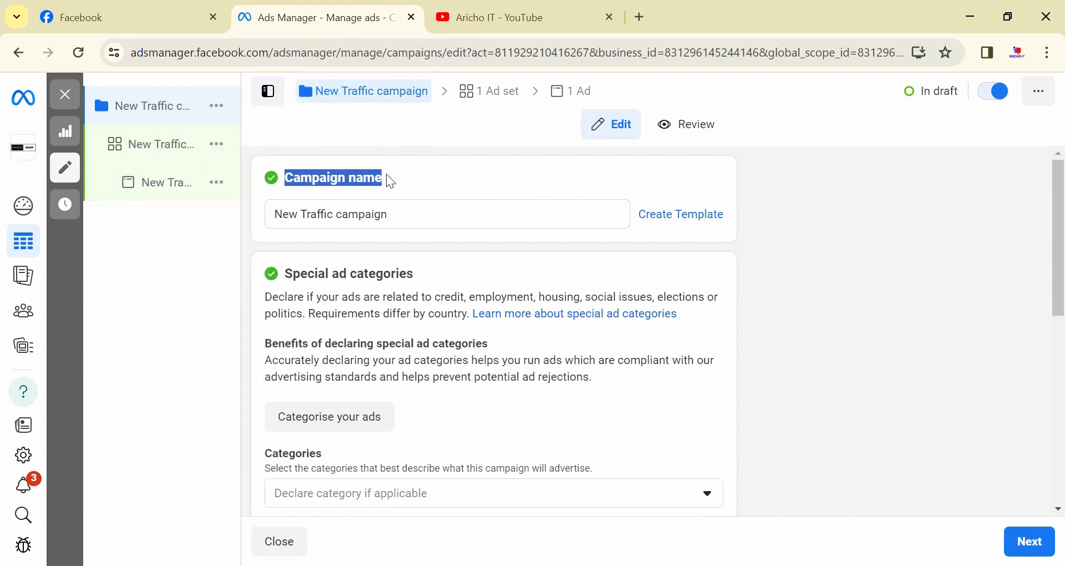
pyautogui.click(387, 173)
pyautogui.scroll(-7, 821, 230)
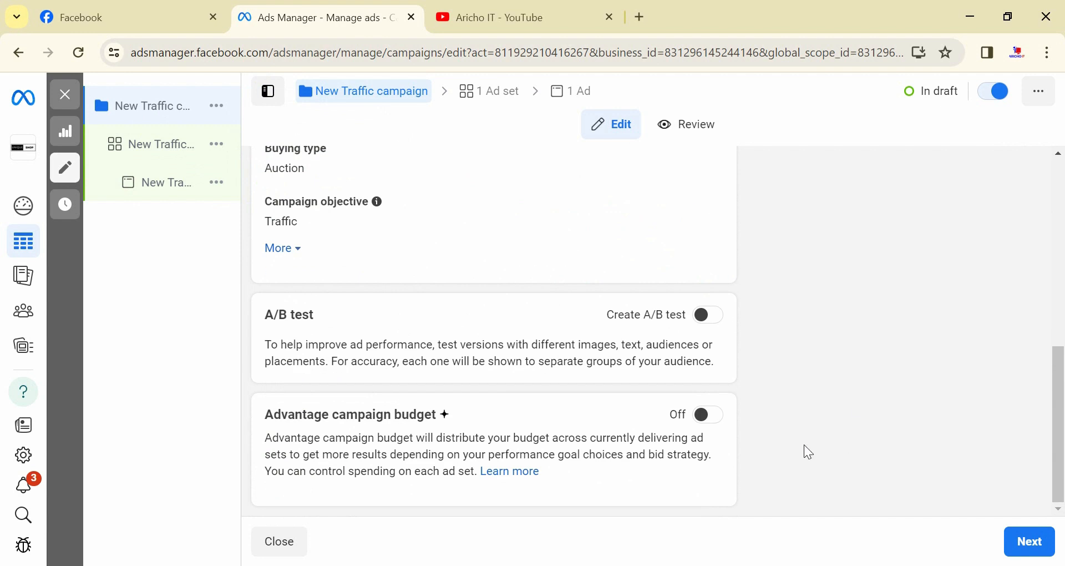
pyautogui.scroll(7, 379, 318)
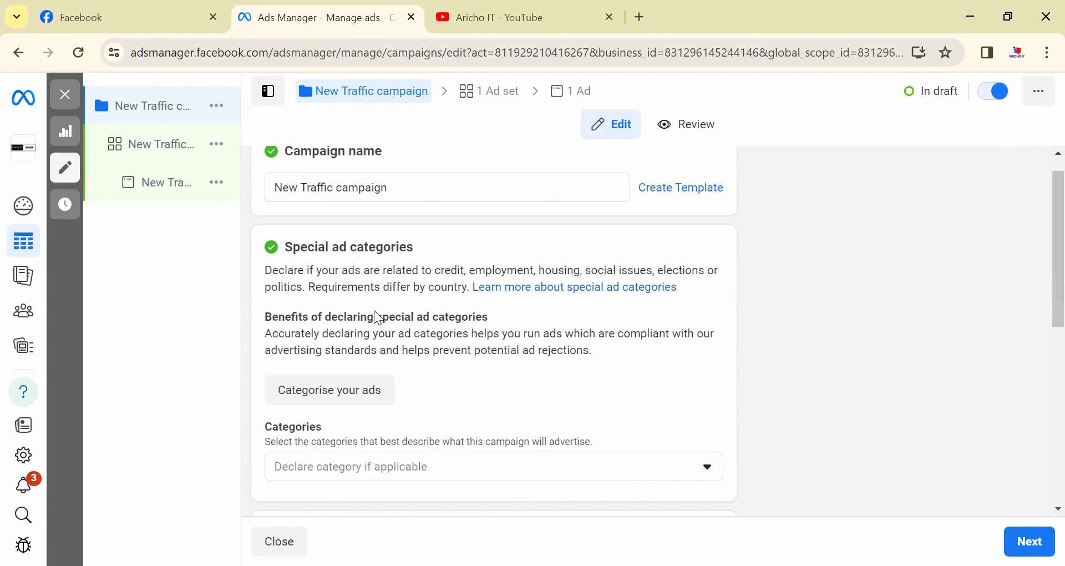
pyautogui.scroll(1, 379, 318)
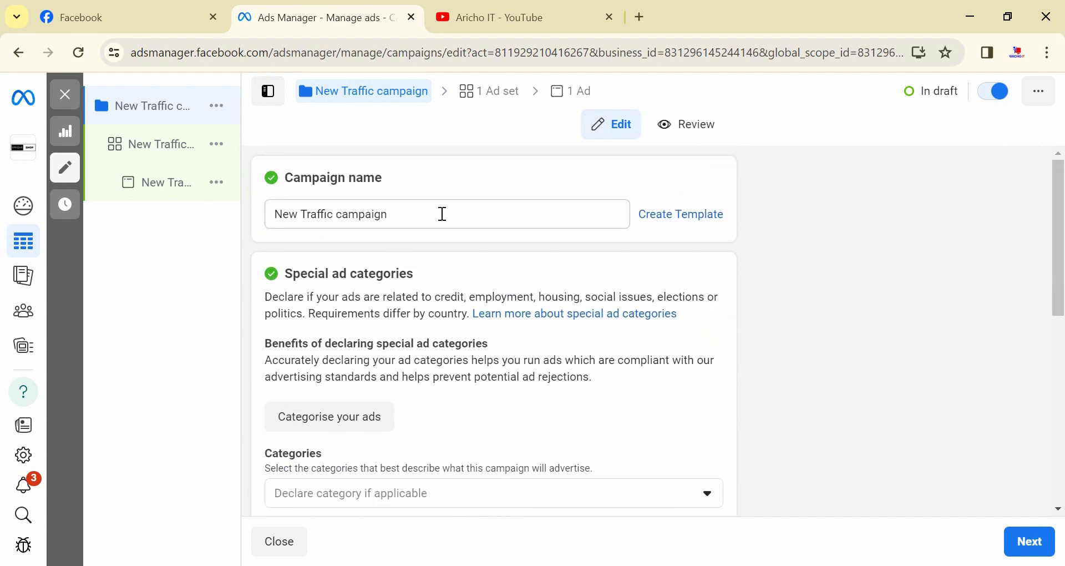
# Step: Rename the campaign as "9/4/24-Traffic Cam"
pyautogui.moveTo(443, 214); pyautogui.dragTo(259, 223)
pyautogui.click(347, 188)
pyautogui.moveTo(403, 211)
pyautogui.mouseDown()
pyautogui.moveTo(275, 215)
pyautogui.moveTo(387, 211)
pyautogui.mouseUp()
pyautogui.click(281, 216)
pyautogui.click(407, 219)
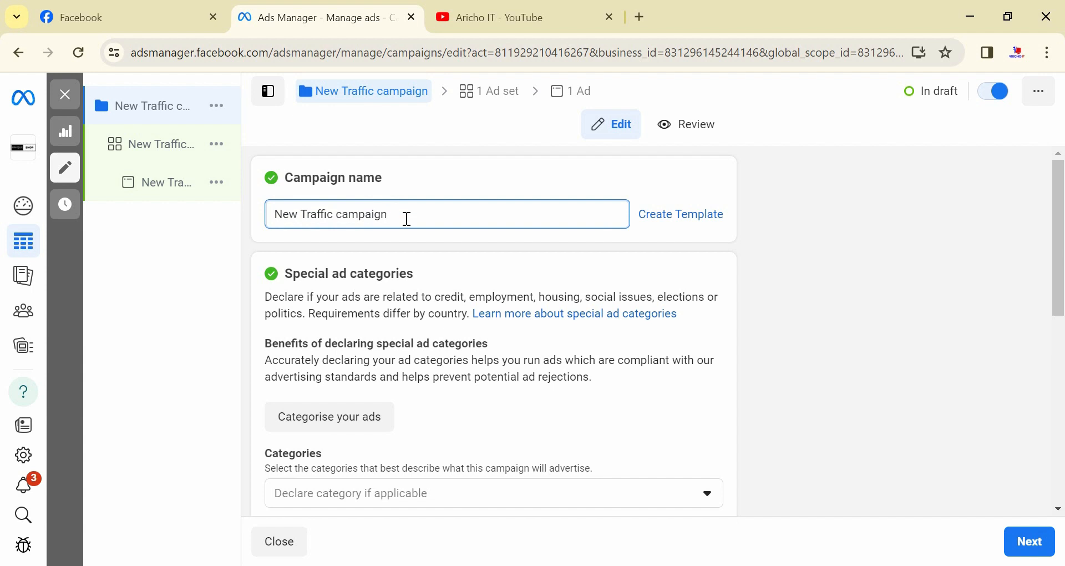
pyautogui.moveTo(406, 219); pyautogui.dragTo(275, 226)
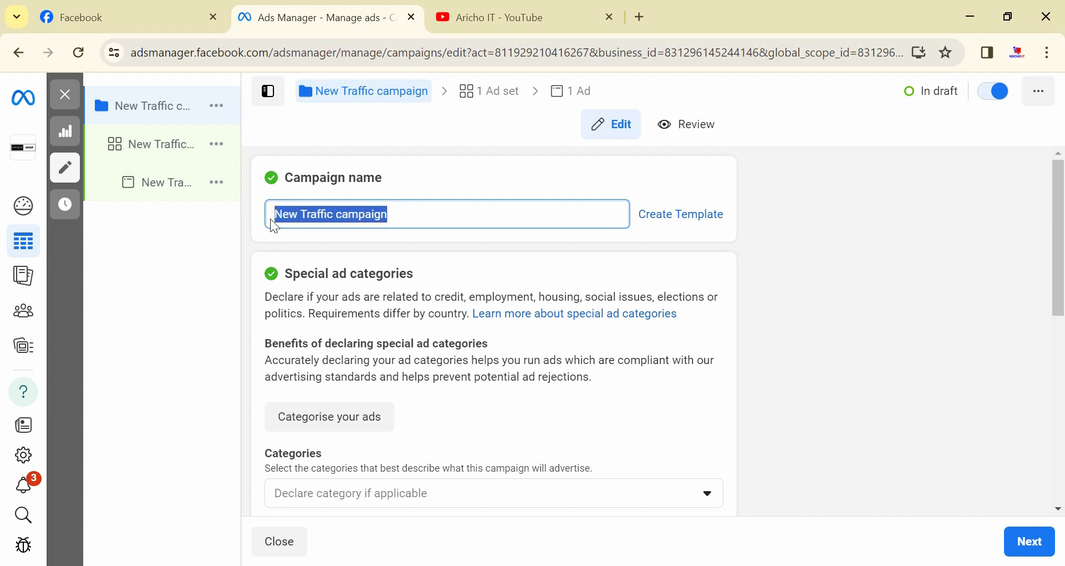
pyautogui.write('9')
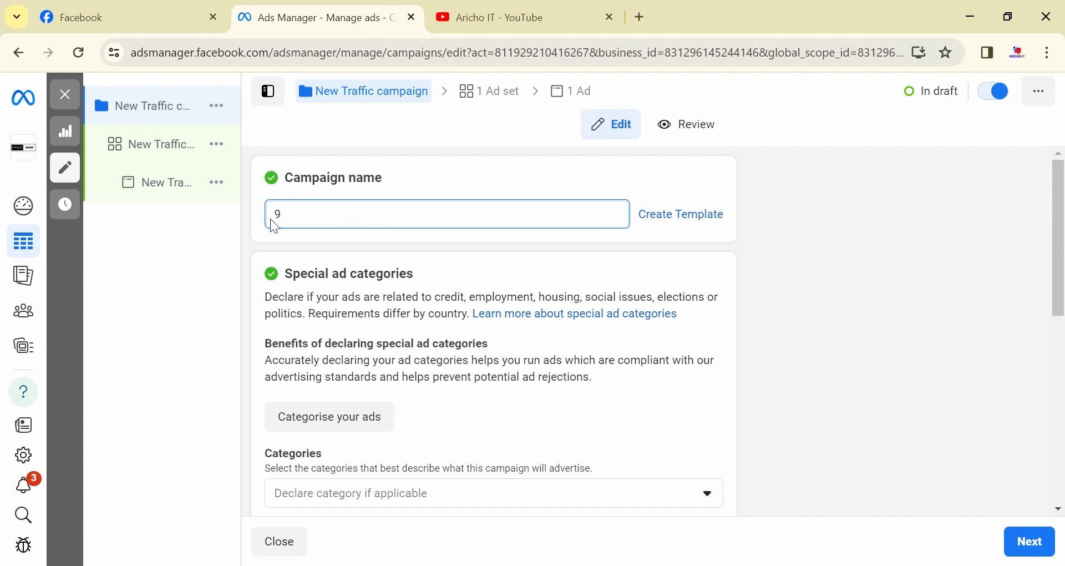
pyautogui.write('/4/')
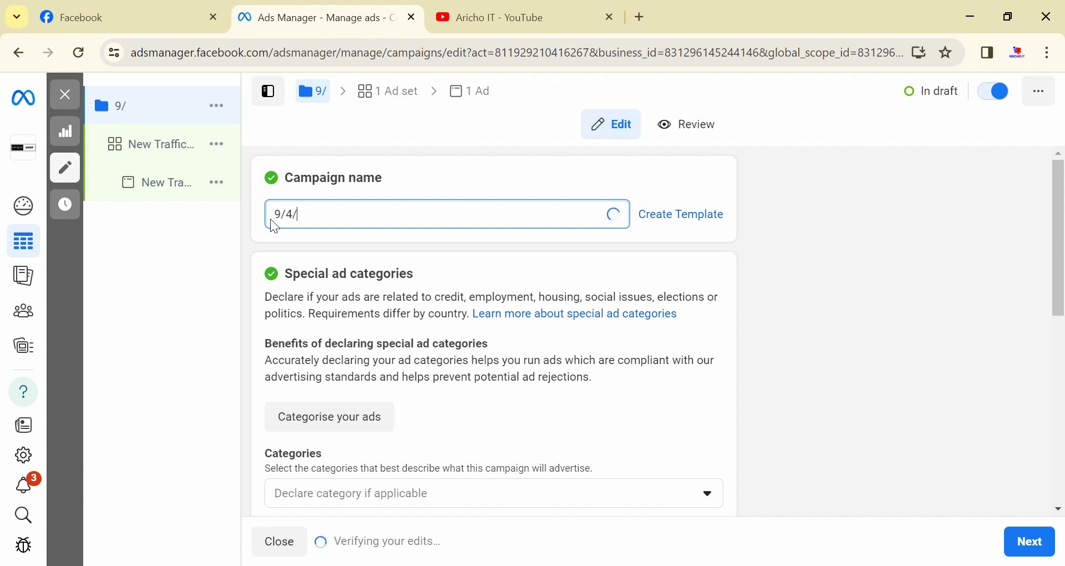
pyautogui.write('24')
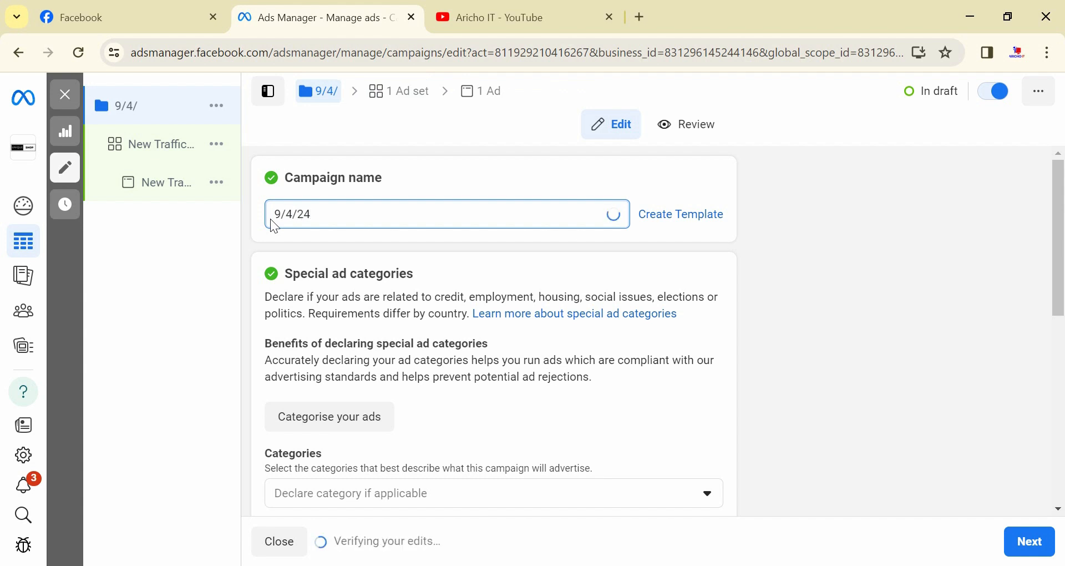
pyautogui.write('-Tra')
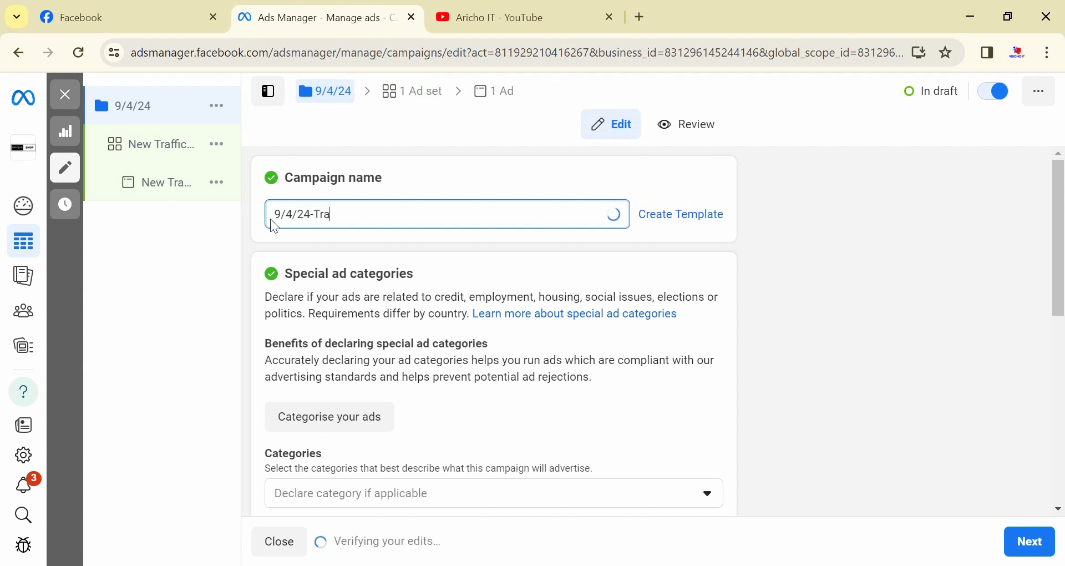
pyautogui.write('ffic Cam')
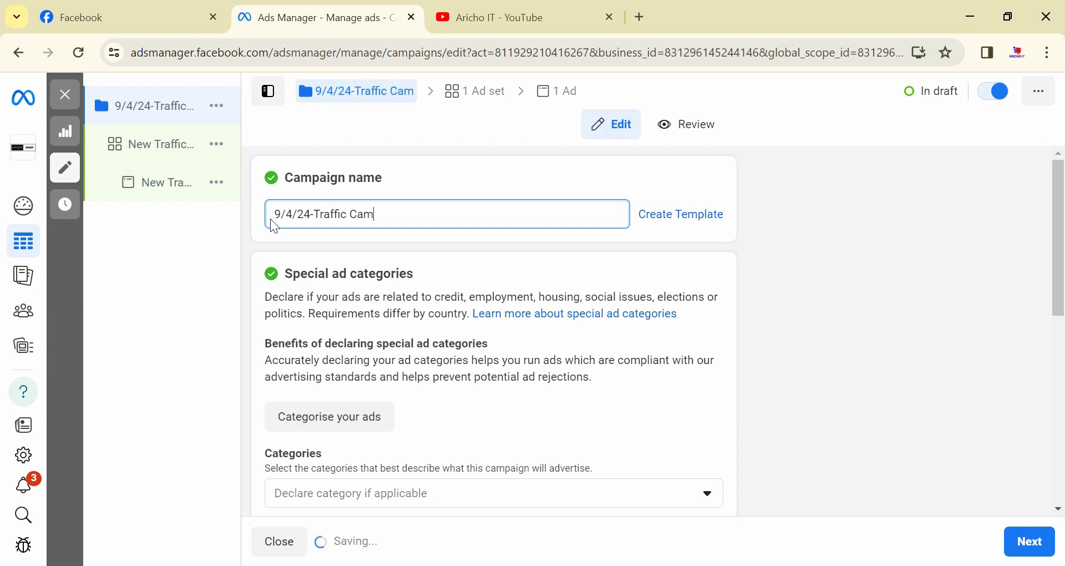
pyautogui.write('-')
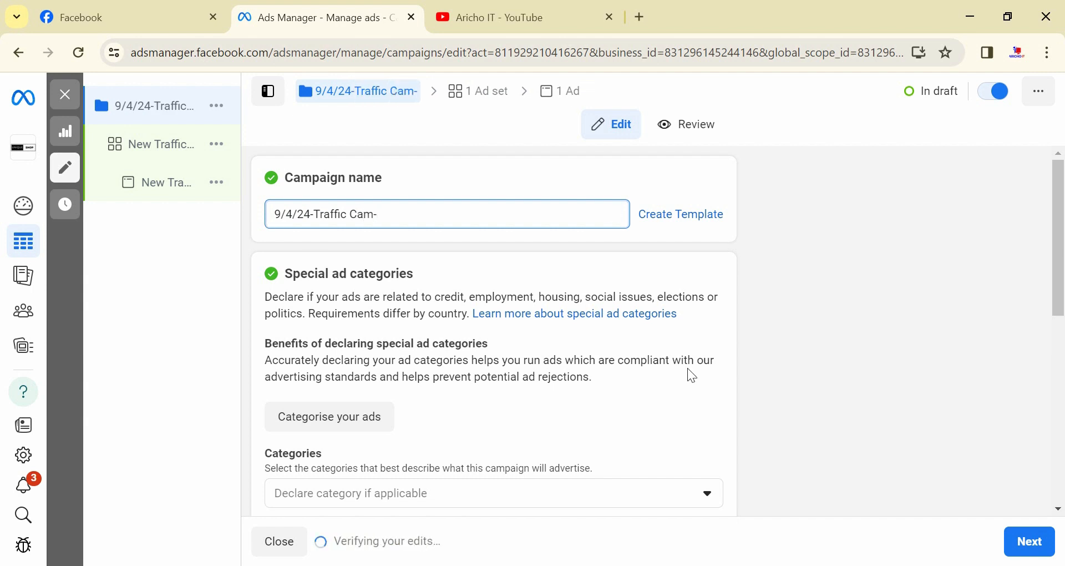
pyautogui.press('BackSpace')
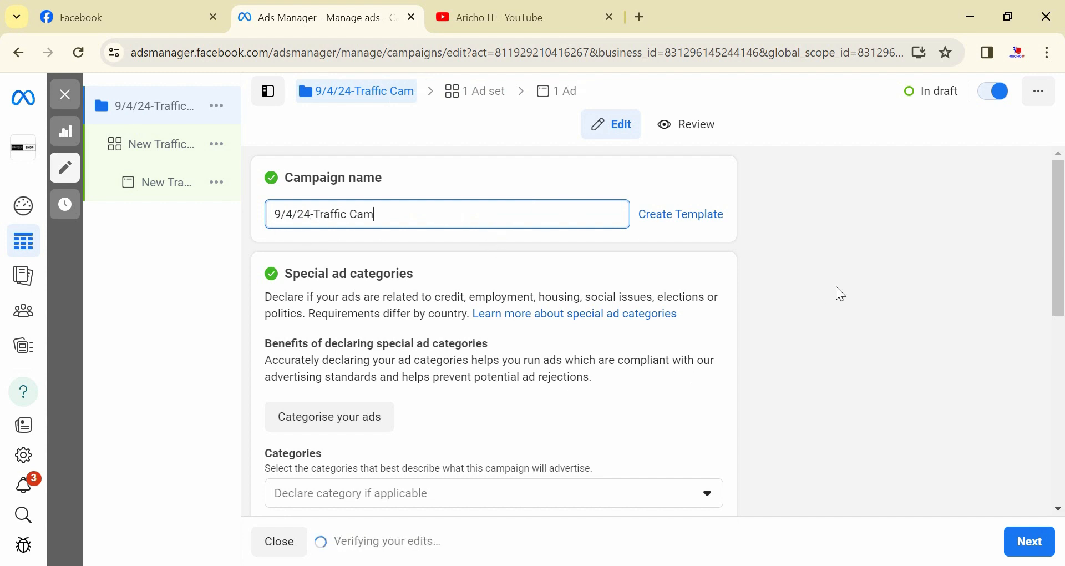
# Step: Examine the special ad categories that can be declared for the campaign
pyautogui.scroll(-2, 834, 292)
pyautogui.moveTo(289, 192); pyautogui.dragTo(417, 187)
pyautogui.click(457, 193)
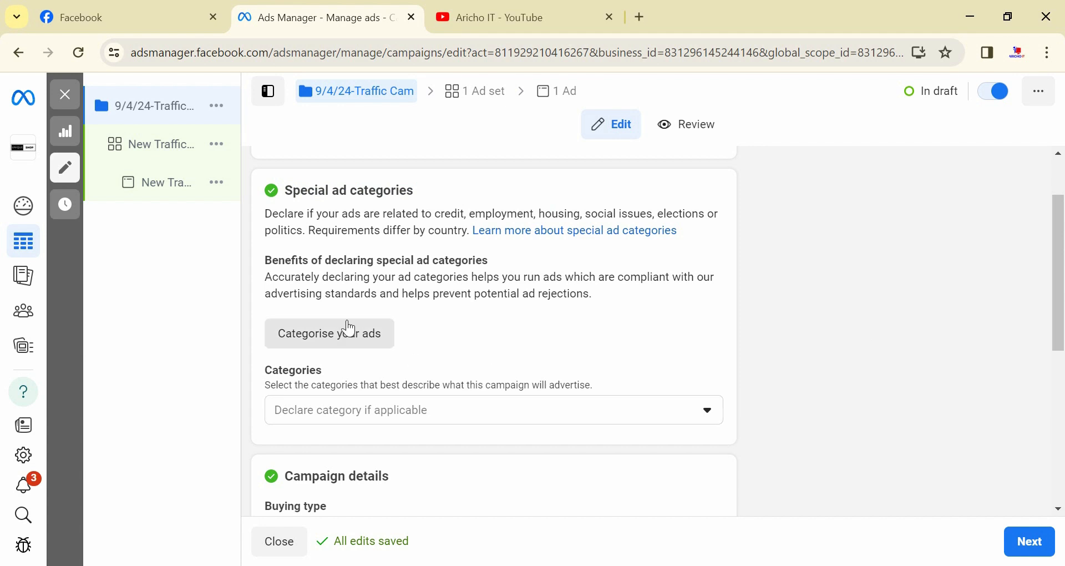
pyautogui.click(407, 420)
pyautogui.scroll(2, 461, 458)
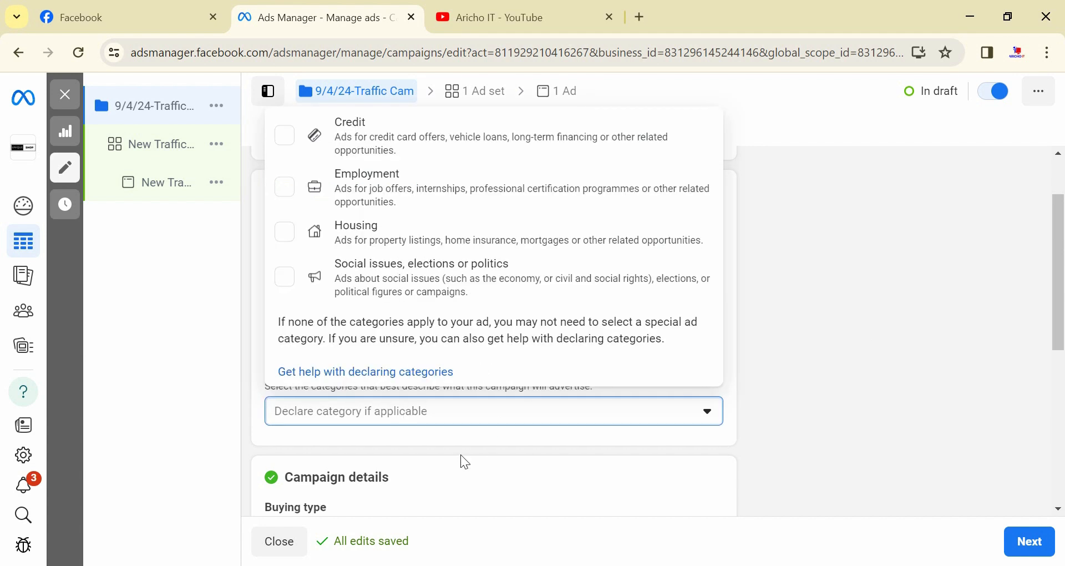
pyautogui.click(702, 448)
pyautogui.click(677, 488)
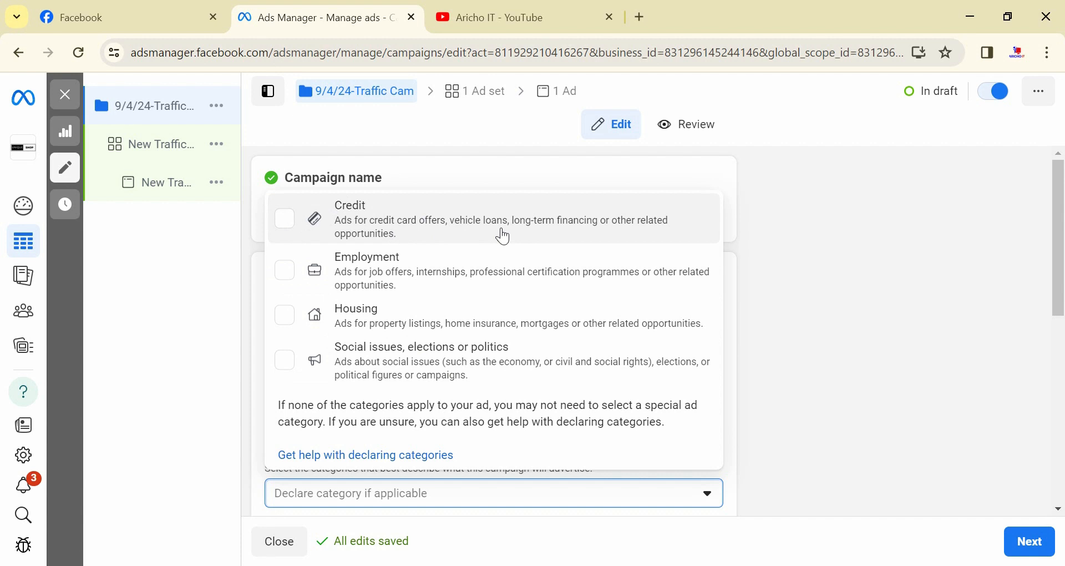
# Step: Try declaring Credit, and separately Social issues, elections or politics, as the special ad category, clearing each selection
pyautogui.click(589, 240)
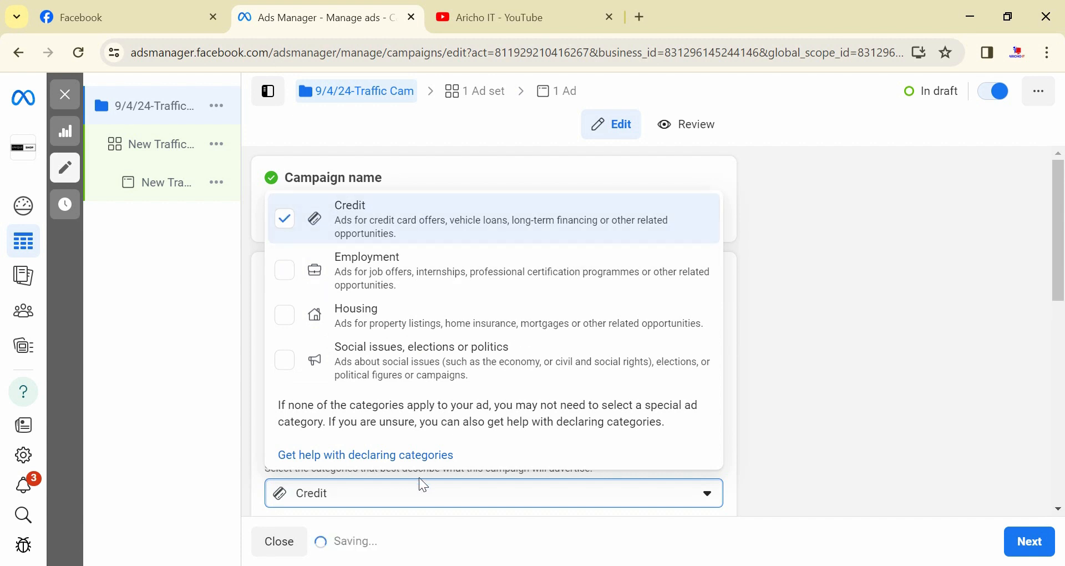
pyautogui.click(287, 225)
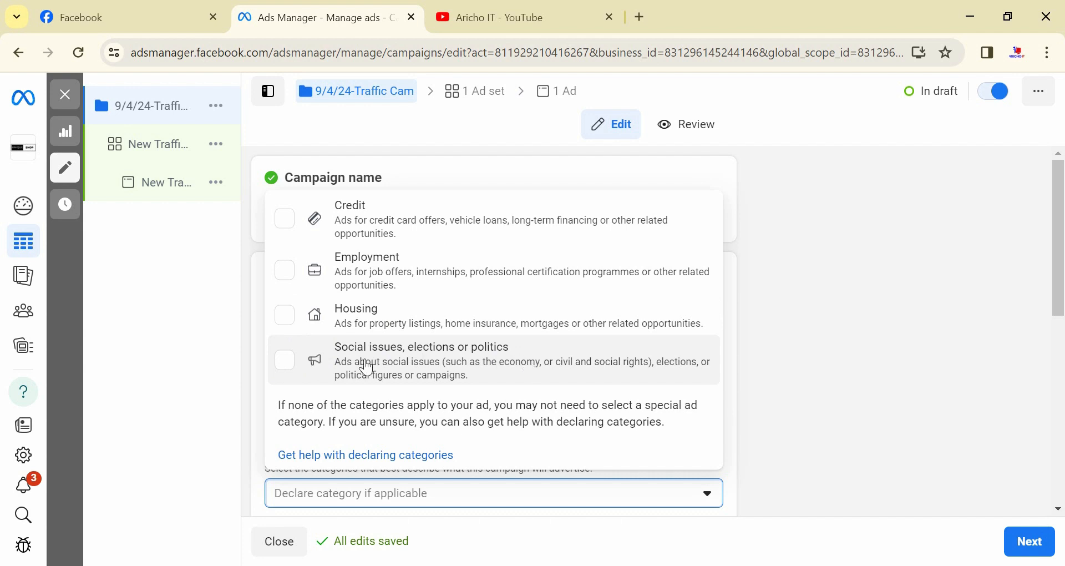
pyautogui.click(288, 363)
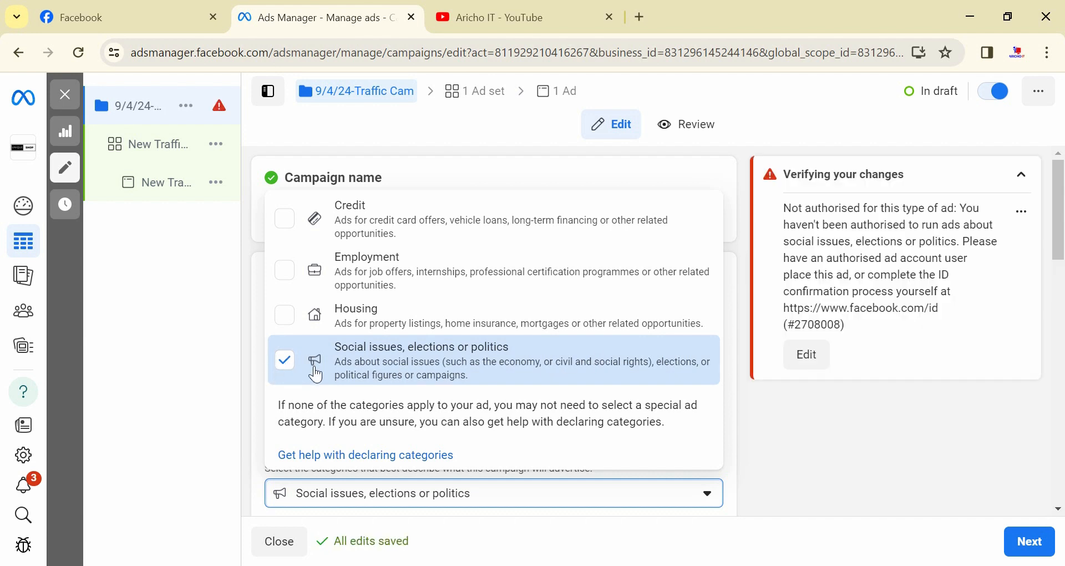
pyautogui.click(284, 362)
pyautogui.click(836, 438)
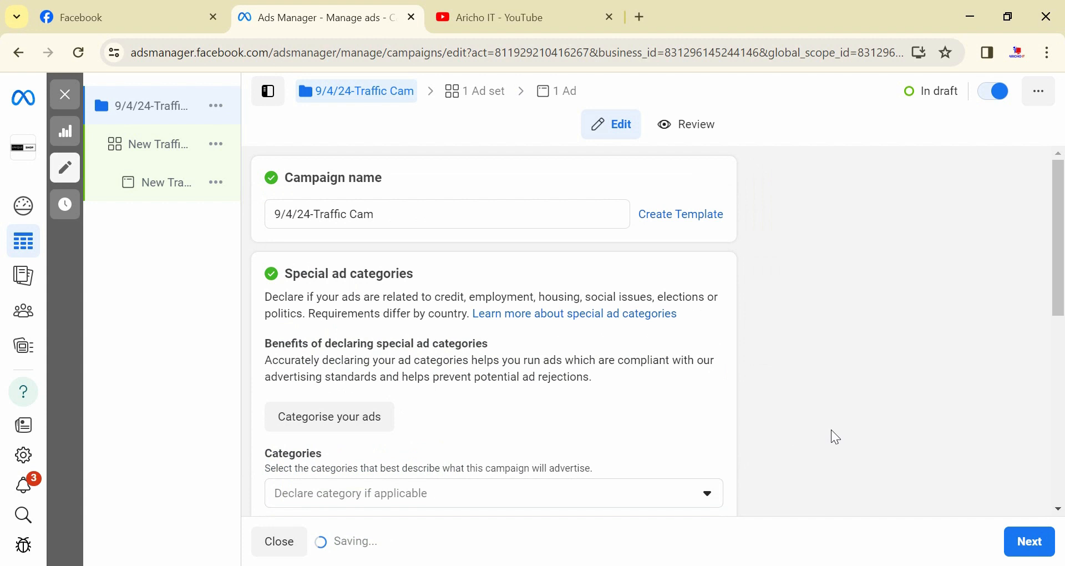
# Step: Review the campaign details section with the buying type and campaign objective
pyautogui.scroll(-6, 818, 425)
pyautogui.moveTo(700, 321)
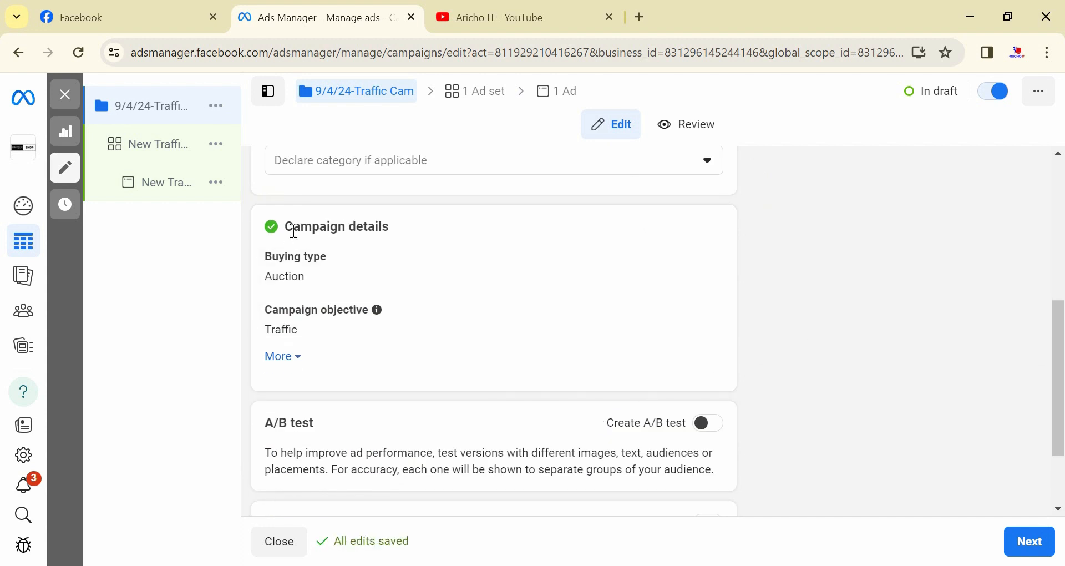
pyautogui.moveTo(284, 230); pyautogui.dragTo(414, 227)
pyautogui.click(415, 227)
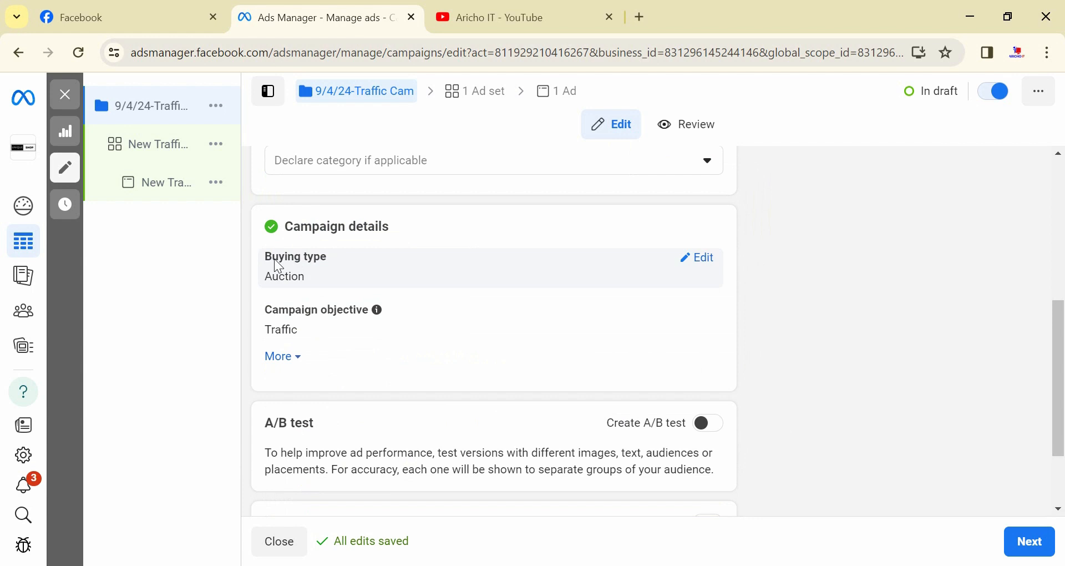
# Step: Try adding a campaign spending limit in the expanded campaign details, clearing the option again
pyautogui.click(300, 356)
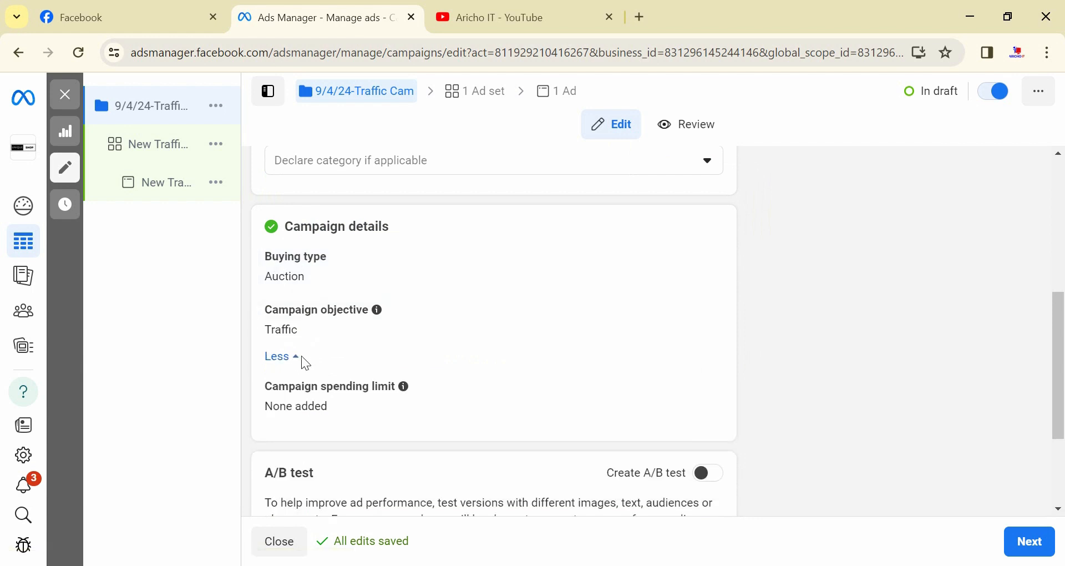
pyautogui.click(283, 357)
pyautogui.moveTo(694, 316)
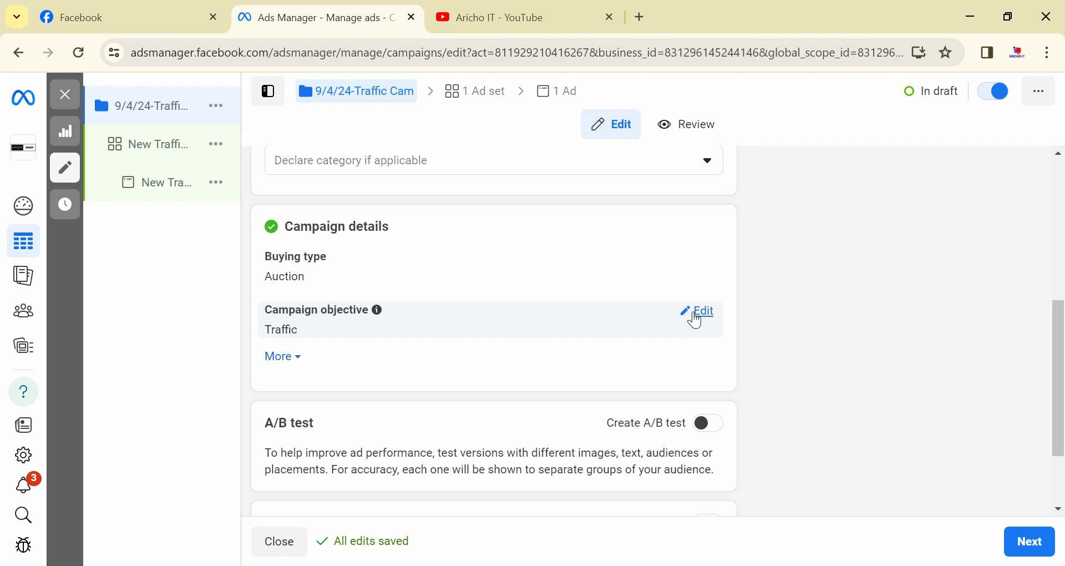
pyautogui.scroll(-2, 314, 269)
pyautogui.click(300, 280)
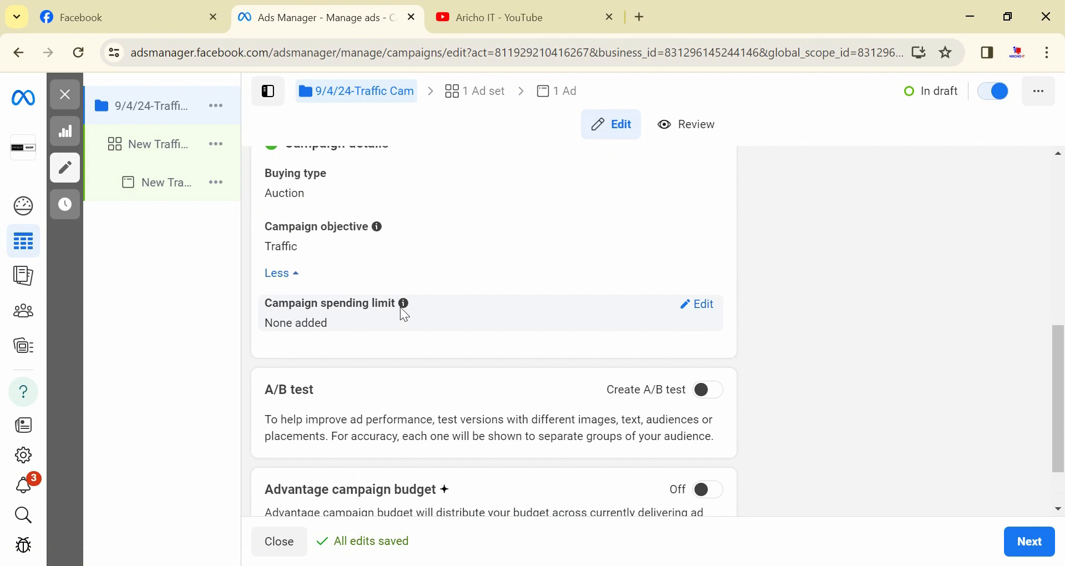
pyautogui.click(679, 304)
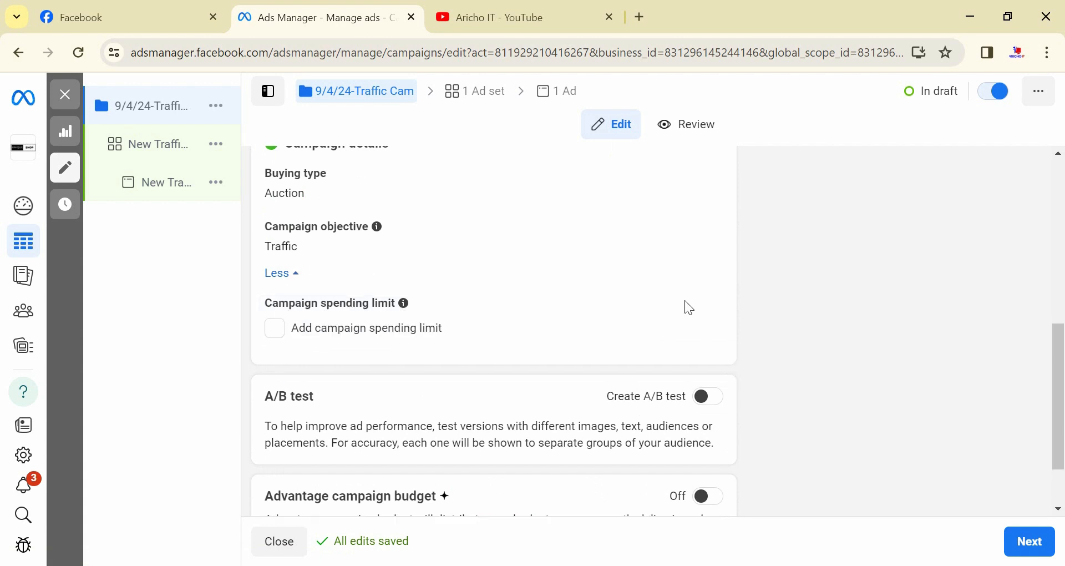
pyautogui.click(275, 330)
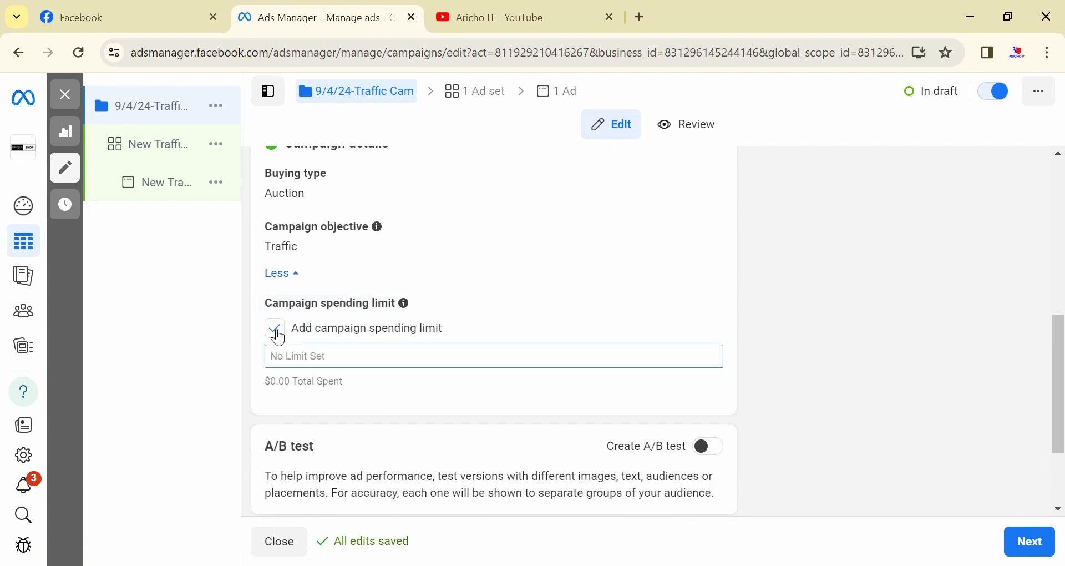
pyautogui.click(283, 332)
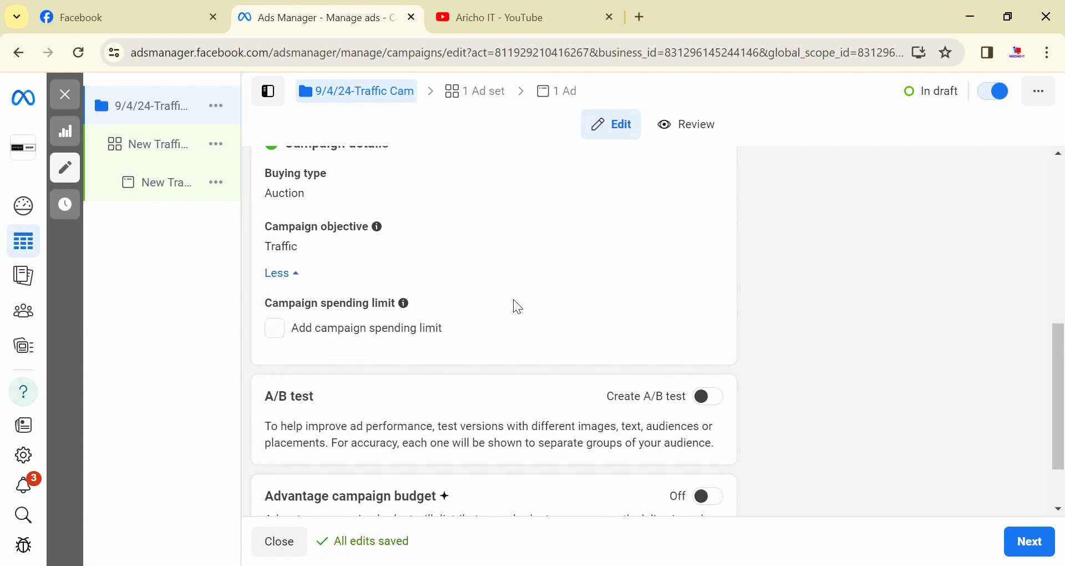
# Step: Review the description of the A/B test setting for the campaign
pyautogui.scroll(-2, 727, 300)
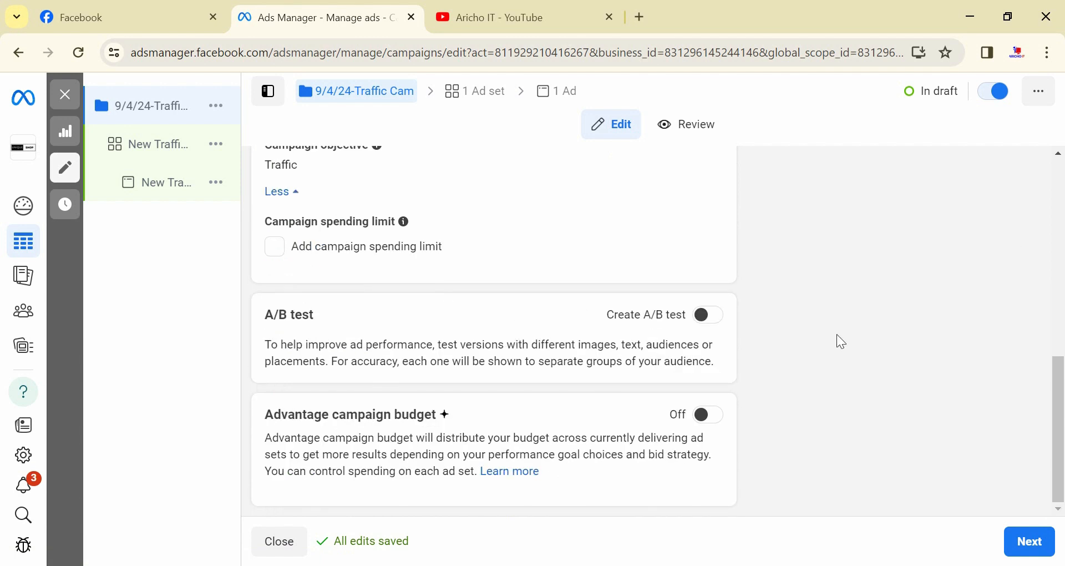
pyautogui.moveTo(166, 112)
pyautogui.moveTo(609, 317); pyautogui.dragTo(373, 328)
pyautogui.click(721, 378)
pyautogui.click(355, 327)
pyautogui.moveTo(270, 343); pyautogui.dragTo(714, 361)
# Step: Try turning on the A/B test for the campaign, switching it off again
pyautogui.click(699, 332)
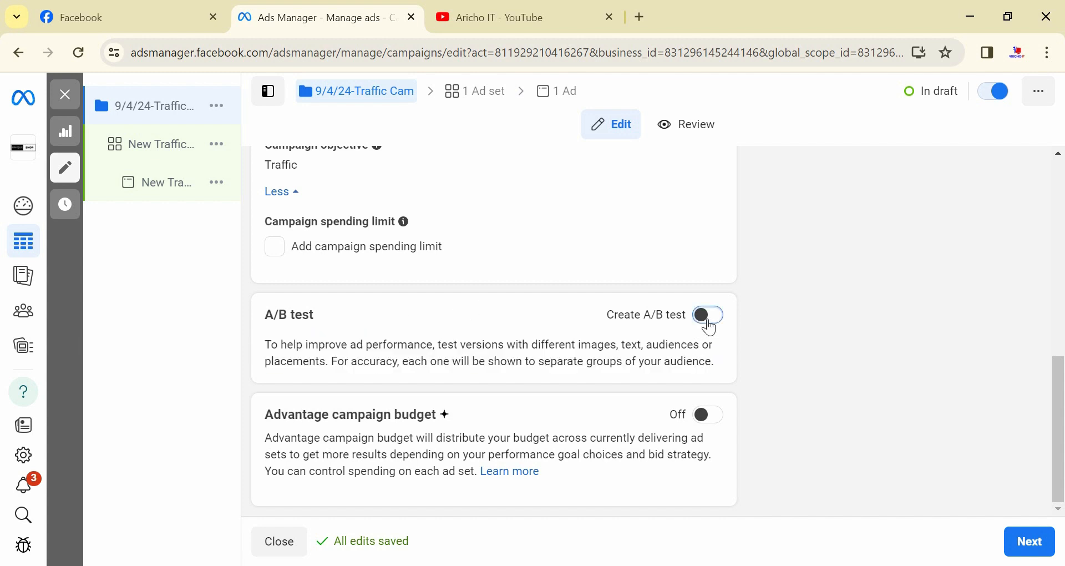
pyautogui.click(708, 315)
pyautogui.scroll(-1, 520, 422)
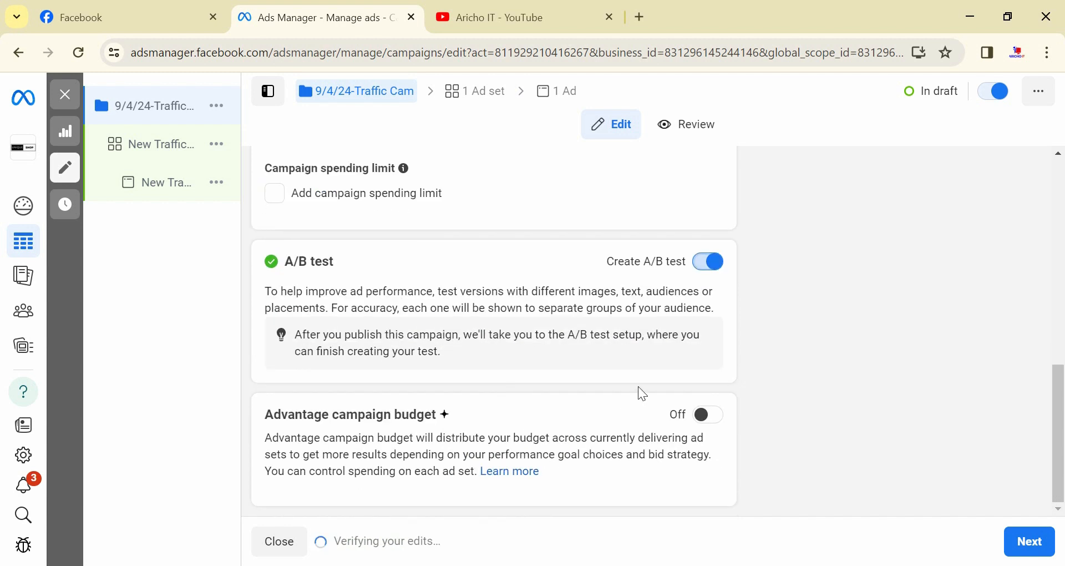
pyautogui.click(711, 262)
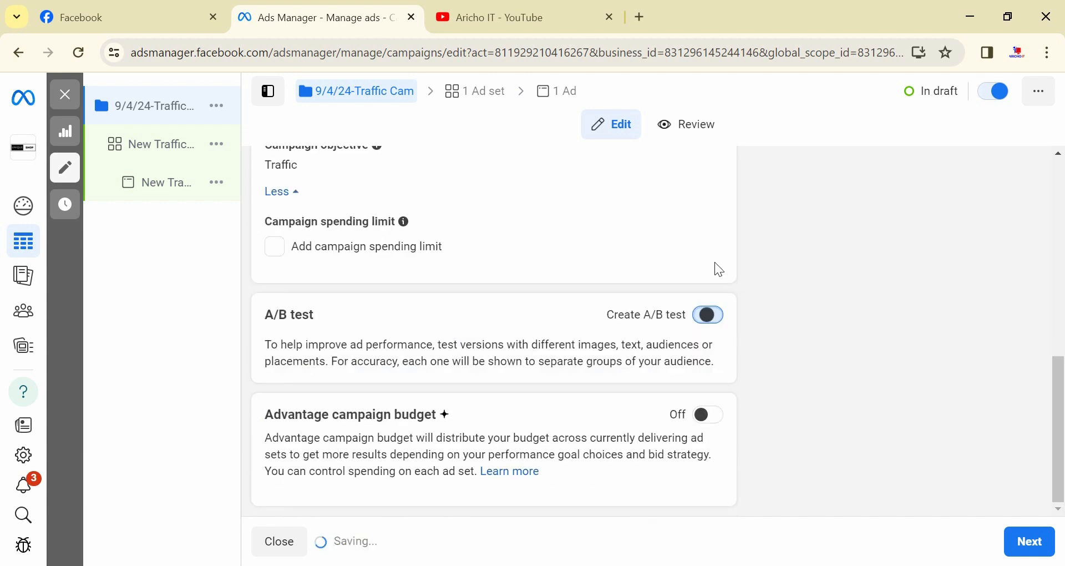
pyautogui.moveTo(270, 315); pyautogui.dragTo(340, 324)
pyautogui.click(387, 330)
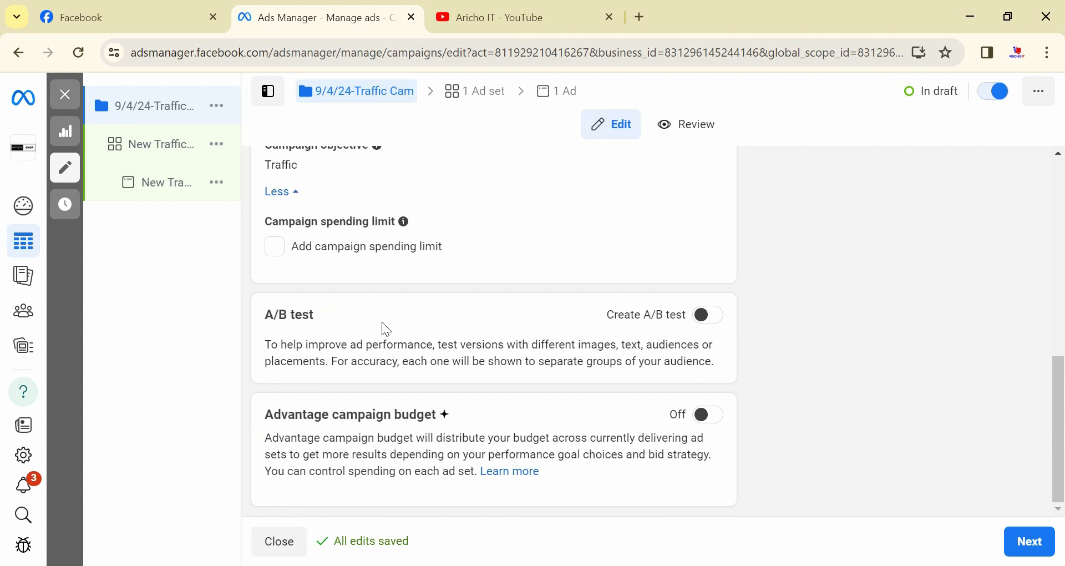
# Step: Close the campaign editor and reopen the draft campaign for editing
pyautogui.click(59, 99)
pyautogui.click(563, 348)
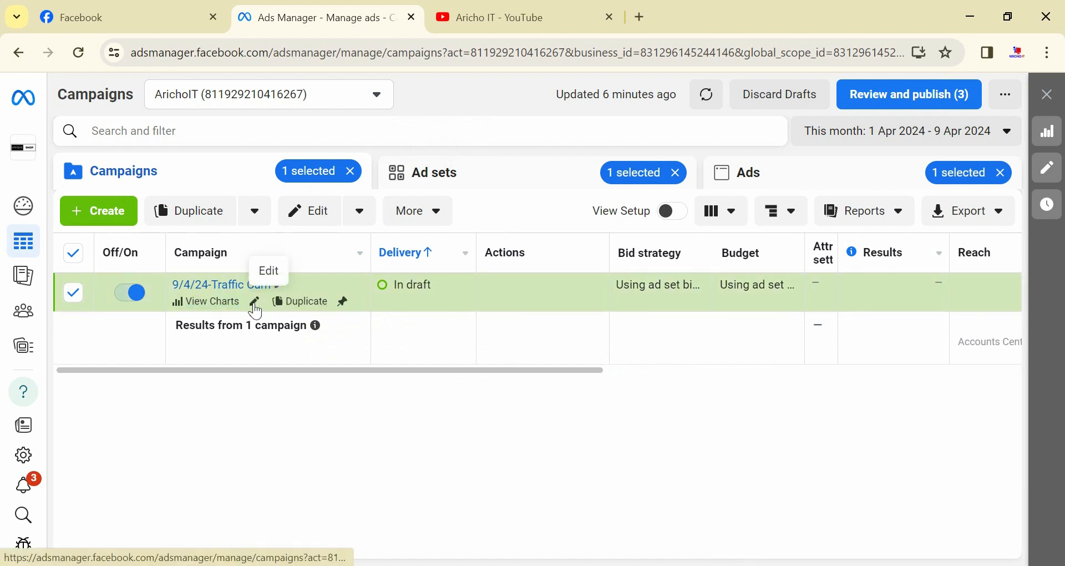
pyautogui.click(255, 304)
# Step: Review the Advantage campaign budget section at the end of the campaign settings
pyautogui.scroll(-10, 520, 434)
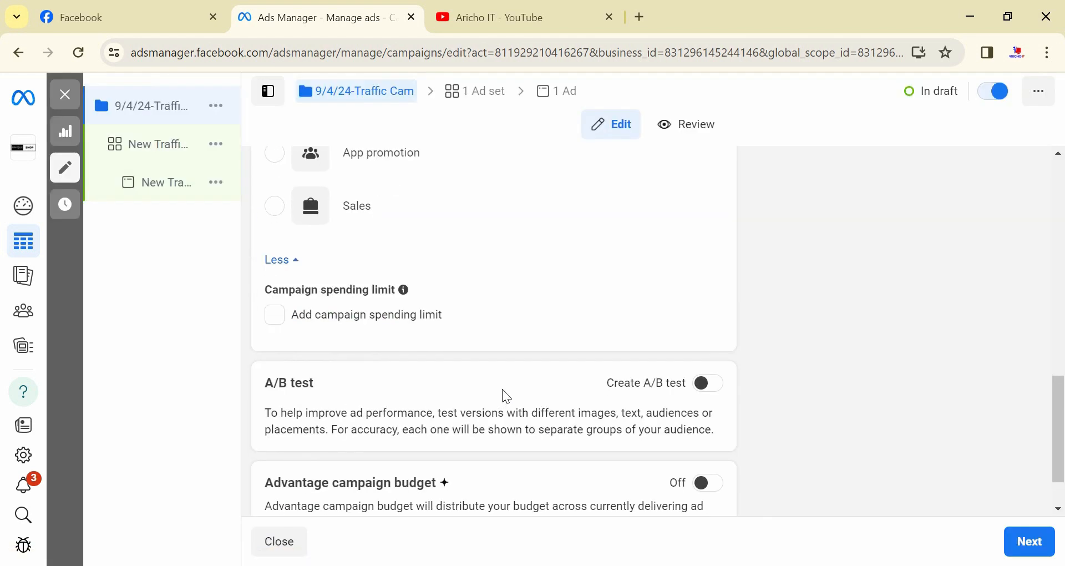
pyautogui.scroll(-1, 506, 396)
pyautogui.moveTo(264, 413); pyautogui.dragTo(420, 417)
pyautogui.click(469, 413)
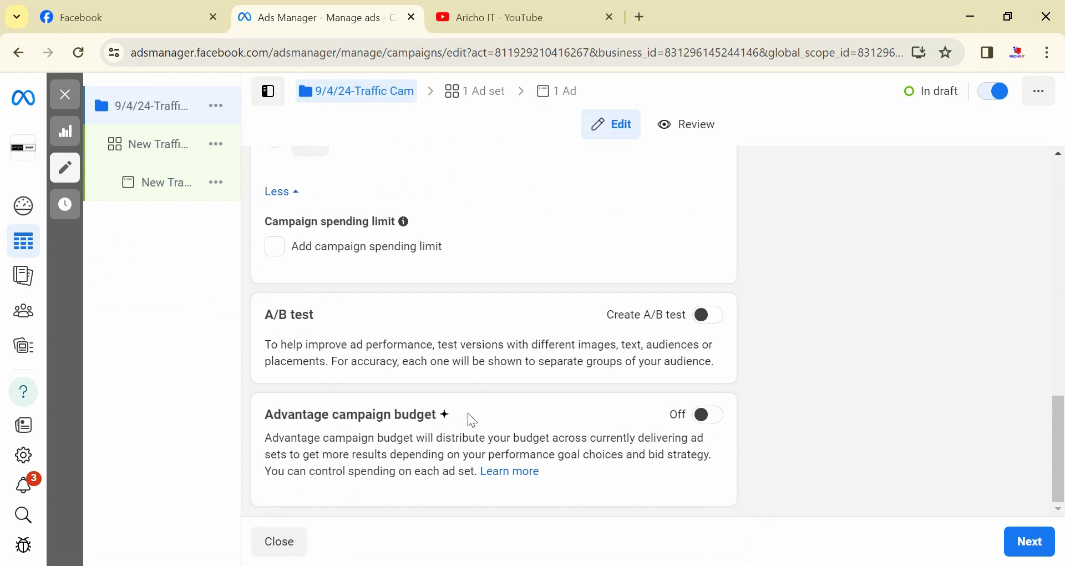
pyautogui.moveTo(438, 417); pyautogui.dragTo(275, 424)
pyautogui.click(425, 422)
pyautogui.moveTo(162, 153)
# Step: Continue to the ad set level and rename the ad set as "9/4/24-Traffic ad set"
pyautogui.click(1041, 551)
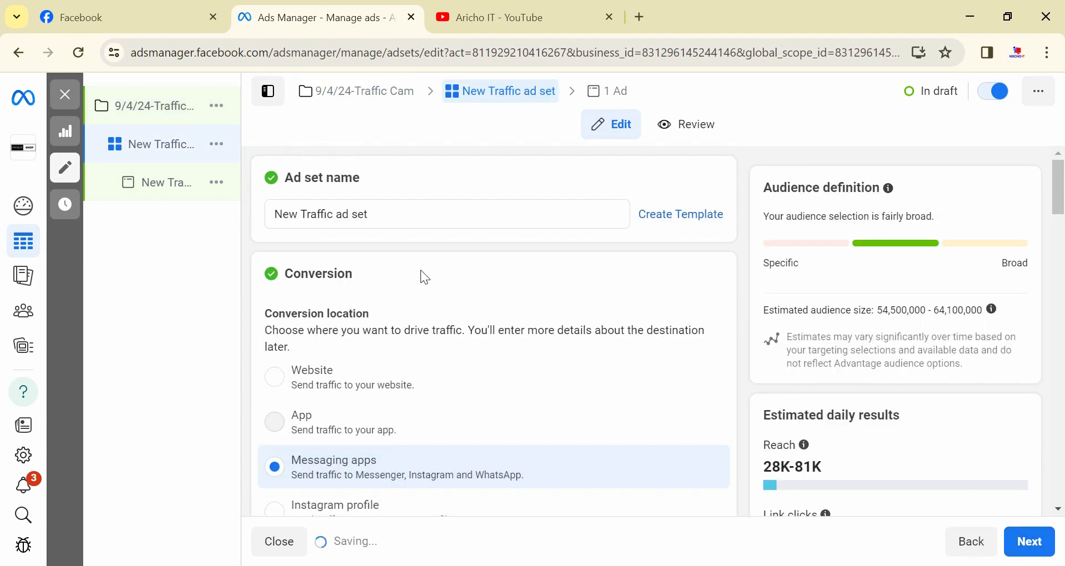
pyautogui.moveTo(156, 121)
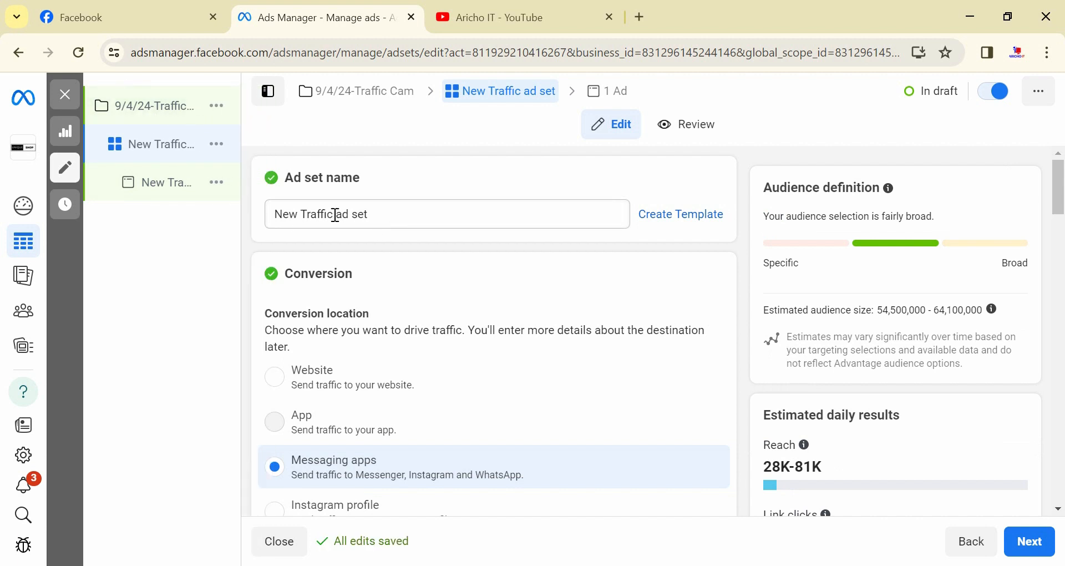
pyautogui.click(452, 215)
pyautogui.moveTo(375, 215); pyautogui.dragTo(271, 214)
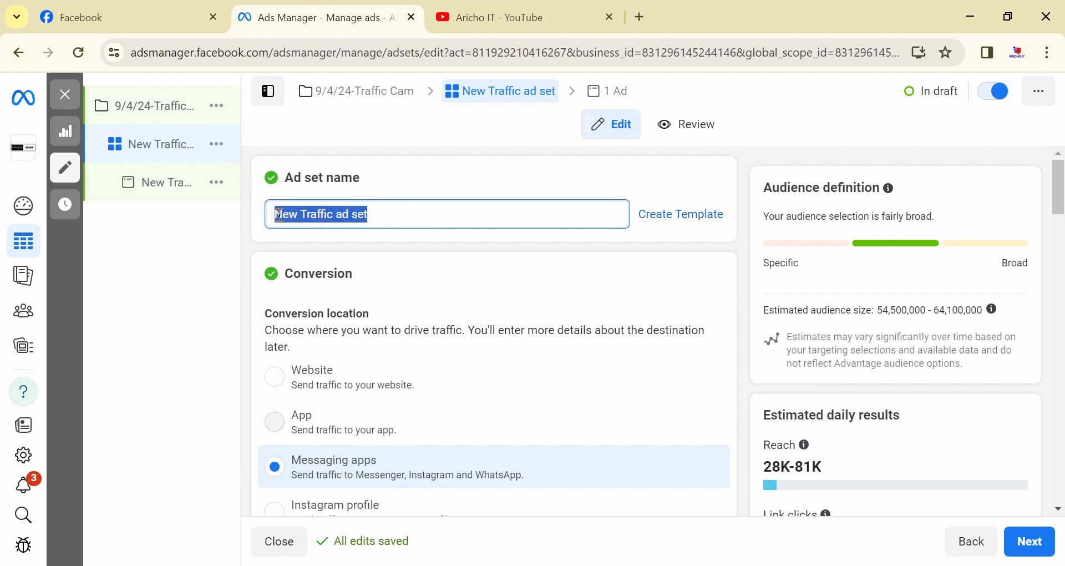
pyautogui.moveTo(410, 215); pyautogui.dragTo(277, 222)
pyautogui.write('9')
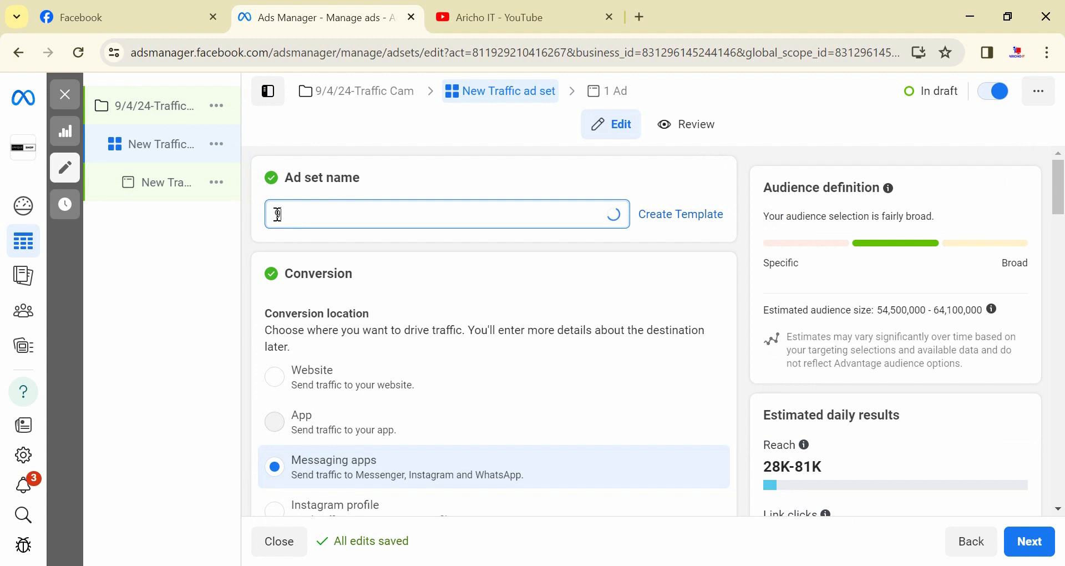
pyautogui.write('/4/24-')
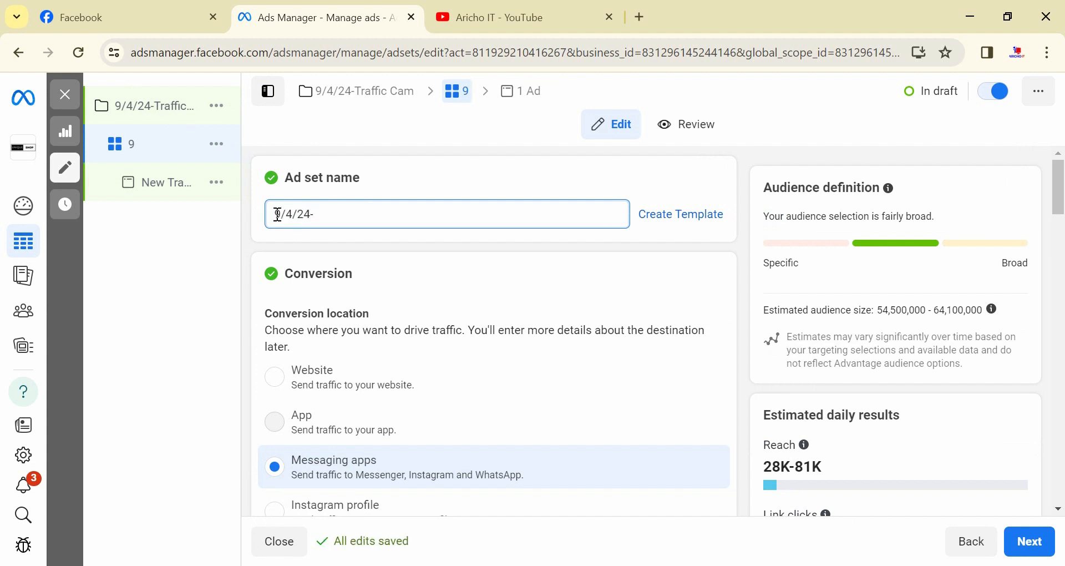
pyautogui.write('Traff')
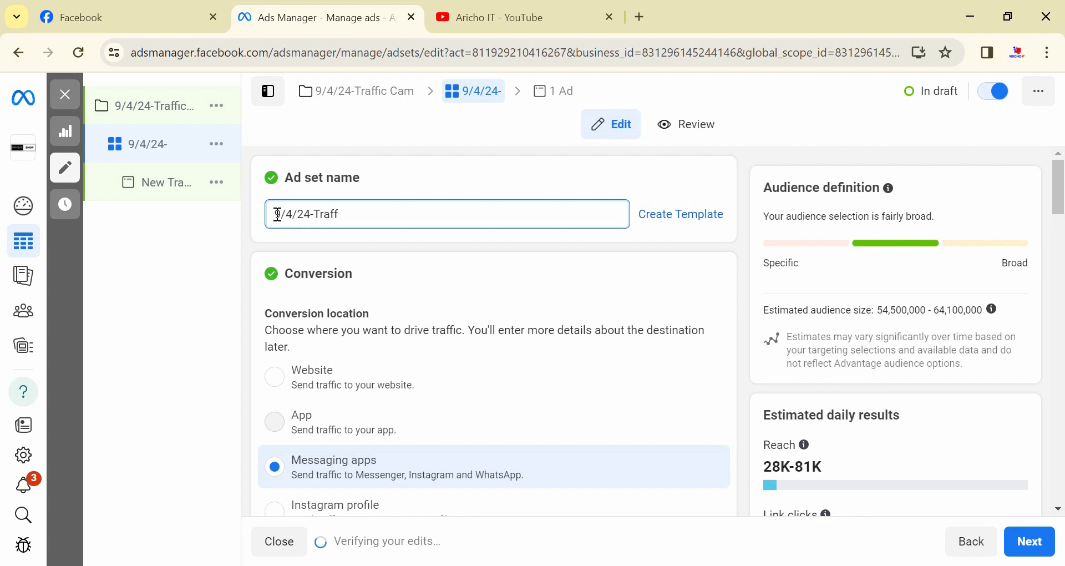
pyautogui.write('ic ad set')
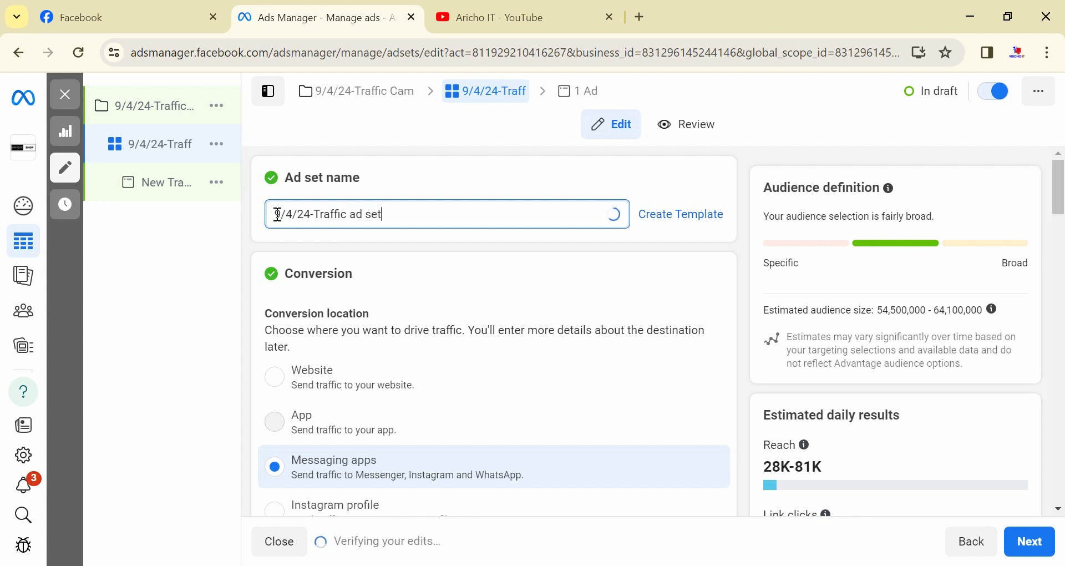
# Step: Examine the conversion location choices available for the ad set
pyautogui.doubleClick(289, 277)
pyautogui.scroll(-1, 369, 286)
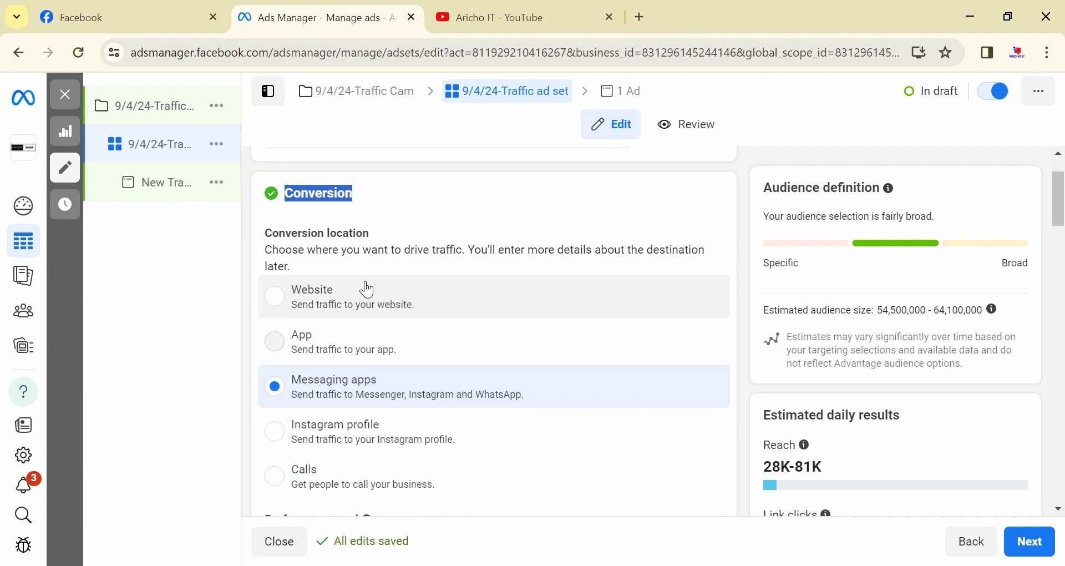
pyautogui.moveTo(265, 230); pyautogui.dragTo(382, 235)
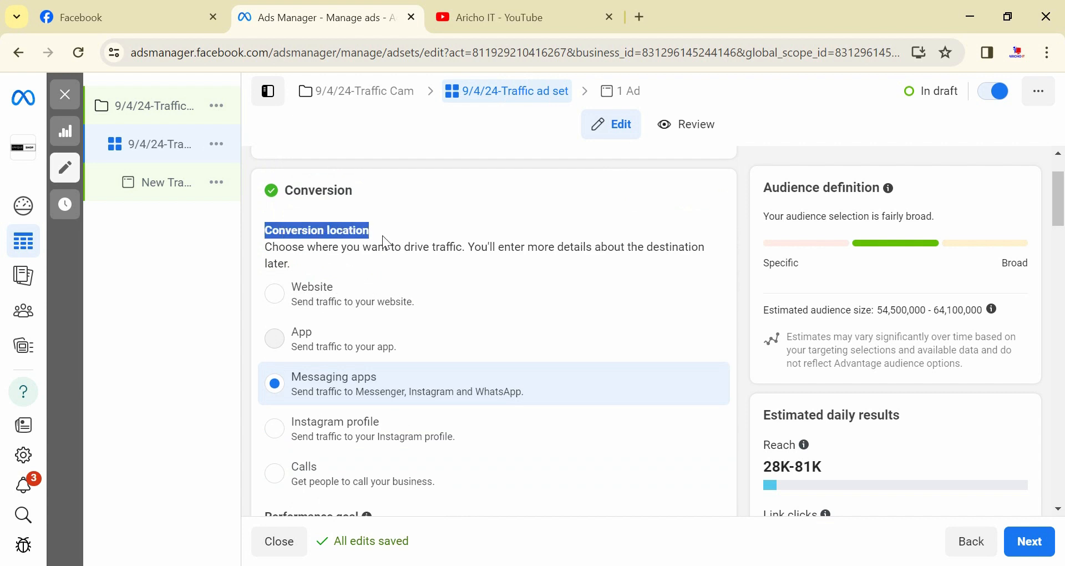
pyautogui.click(382, 235)
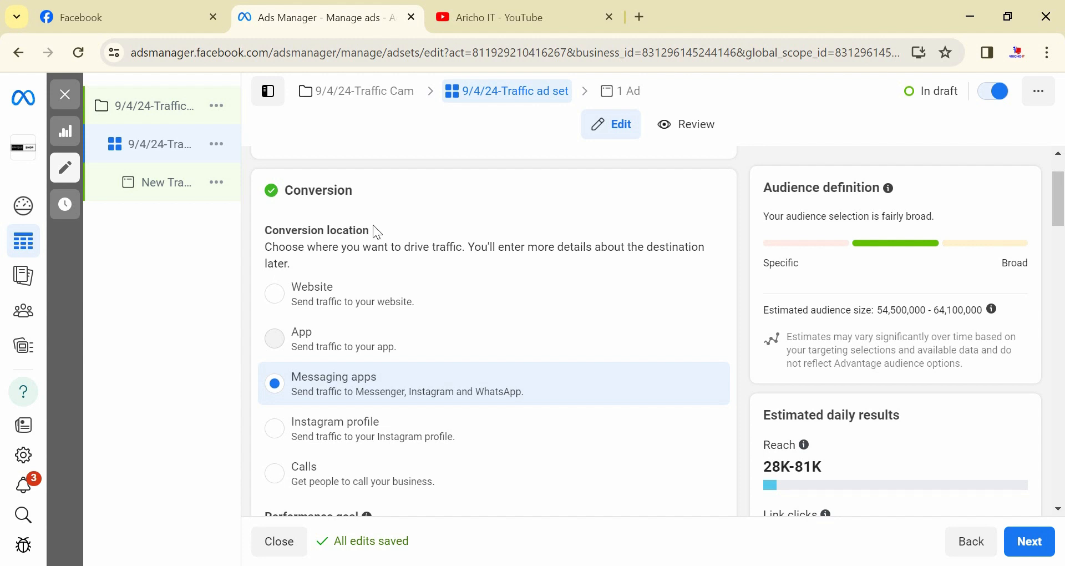
pyautogui.moveTo(372, 226); pyautogui.dragTo(266, 237)
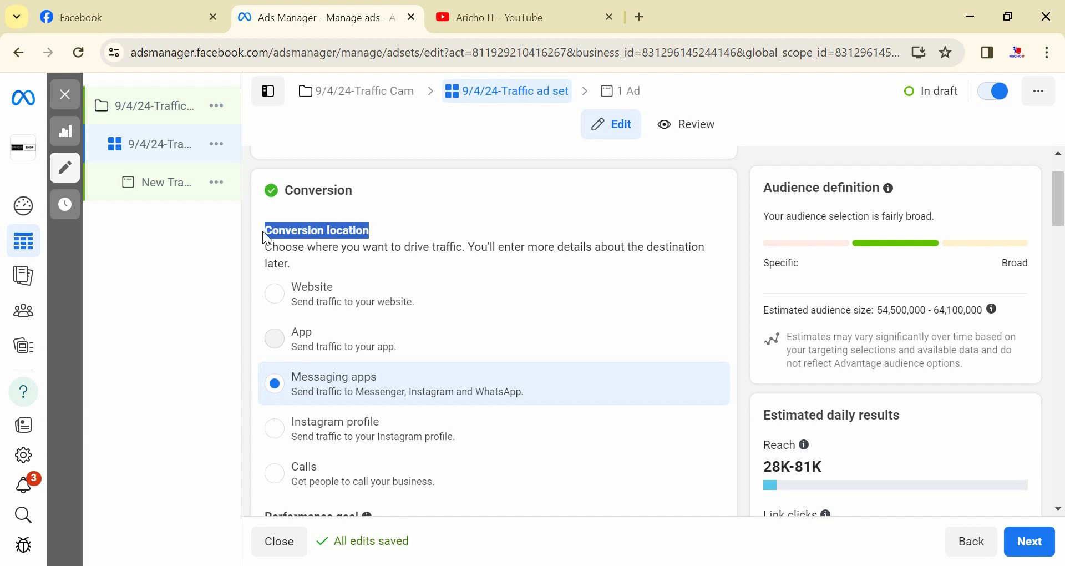
pyautogui.moveTo(266, 236); pyautogui.dragTo(410, 228)
pyautogui.click(413, 233)
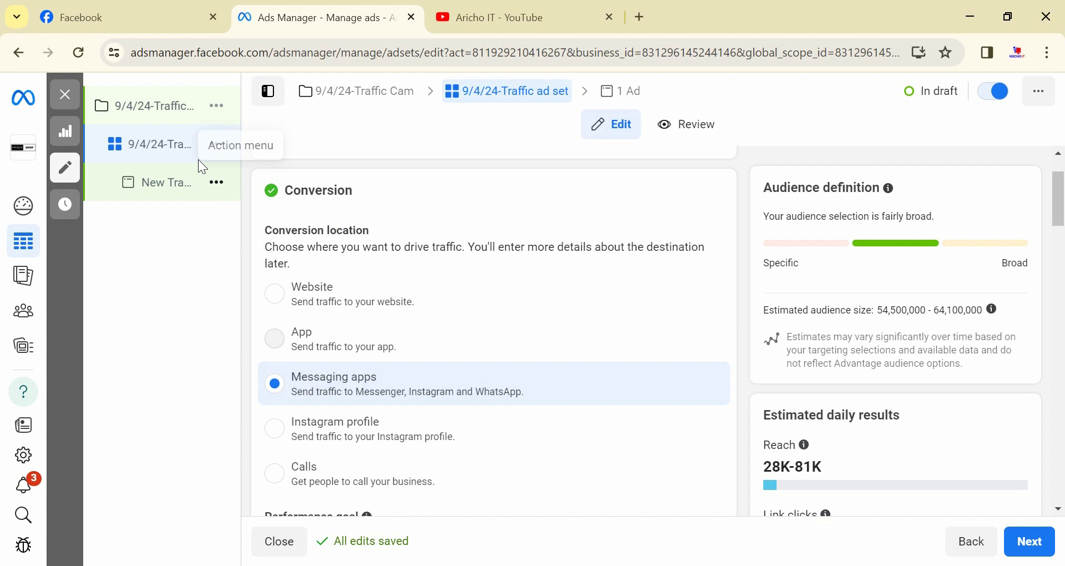
pyautogui.scroll(-3, 431, 299)
pyautogui.scroll(3, 381, 338)
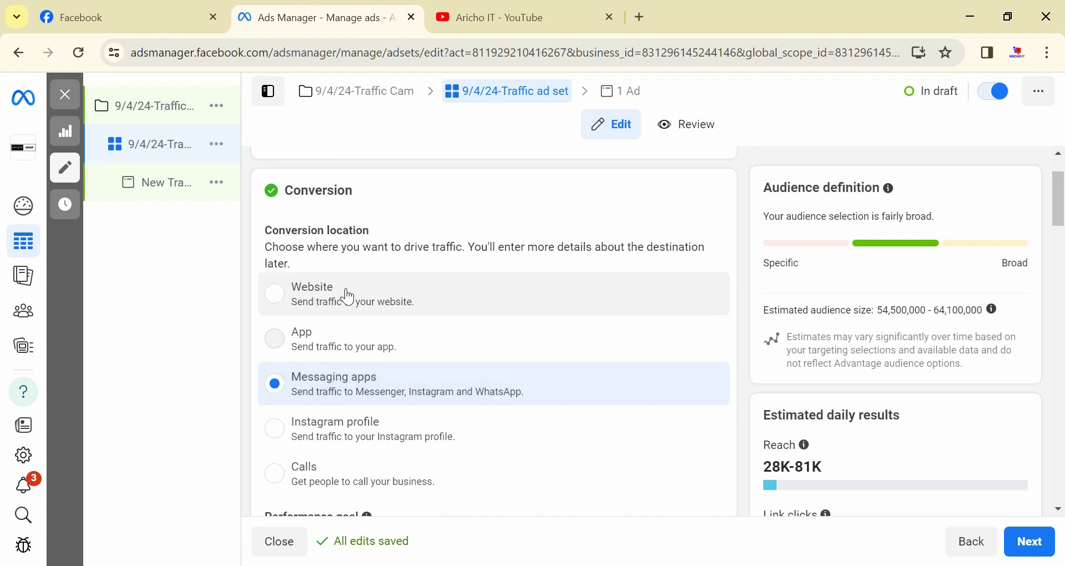
# Step: Set the ad set's conversion location to Website
pyautogui.scroll(-1, 349, 298)
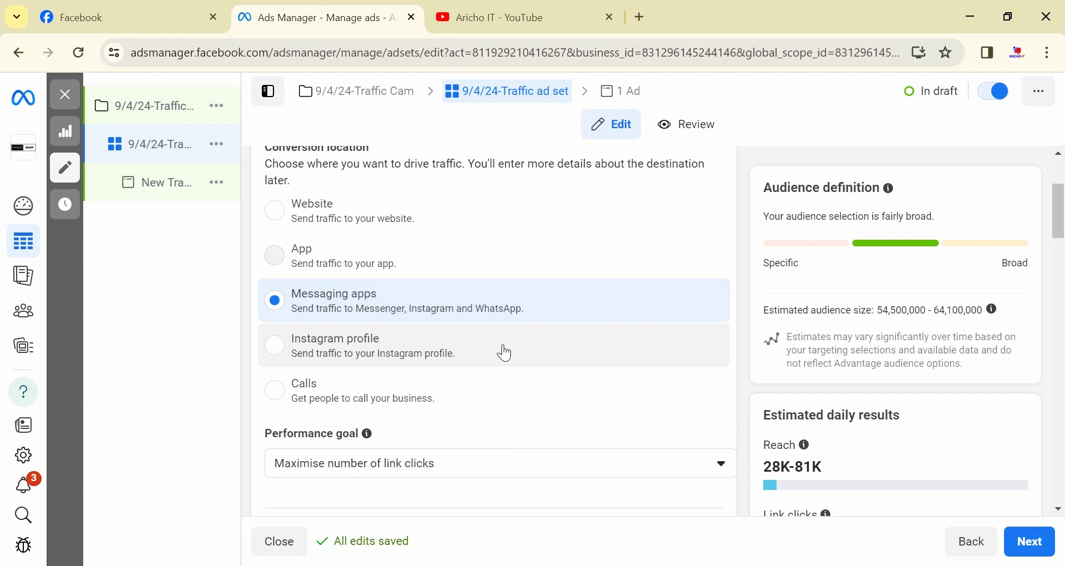
pyautogui.scroll(1, 505, 353)
pyautogui.moveTo(266, 230); pyautogui.dragTo(397, 243)
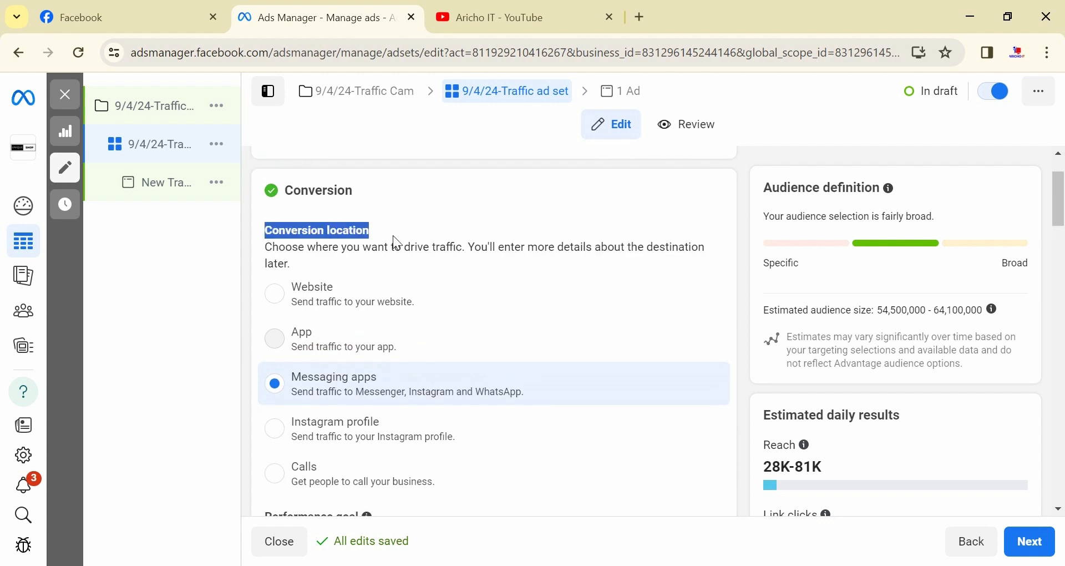
pyautogui.click(626, 240)
pyautogui.scroll(-1, 571, 288)
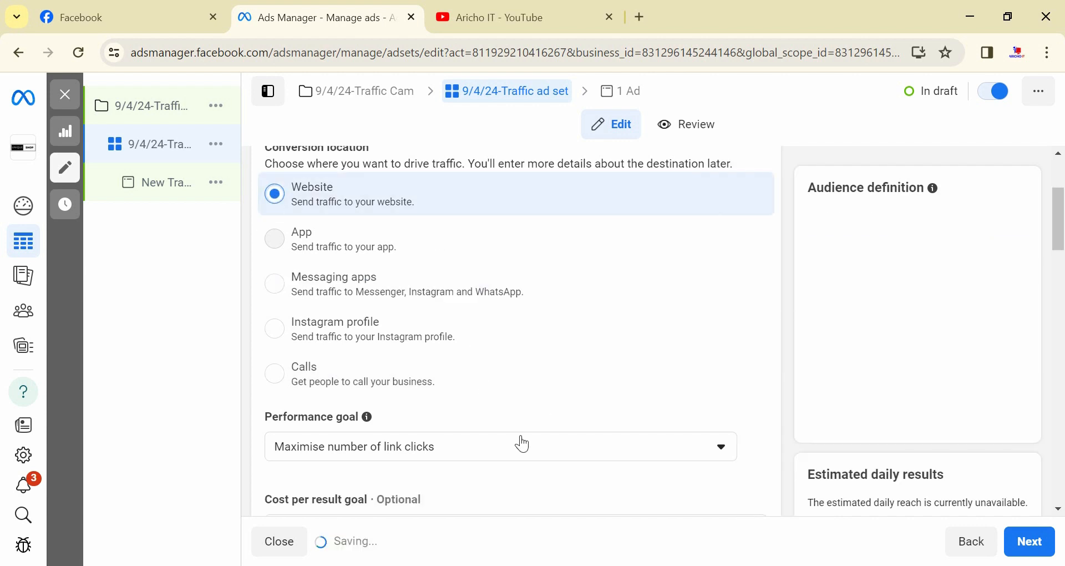
# Step: Review the traffic goals offered as the ad set's performance goal and keep Maximise number of link clicks
pyautogui.scroll(-2, 523, 427)
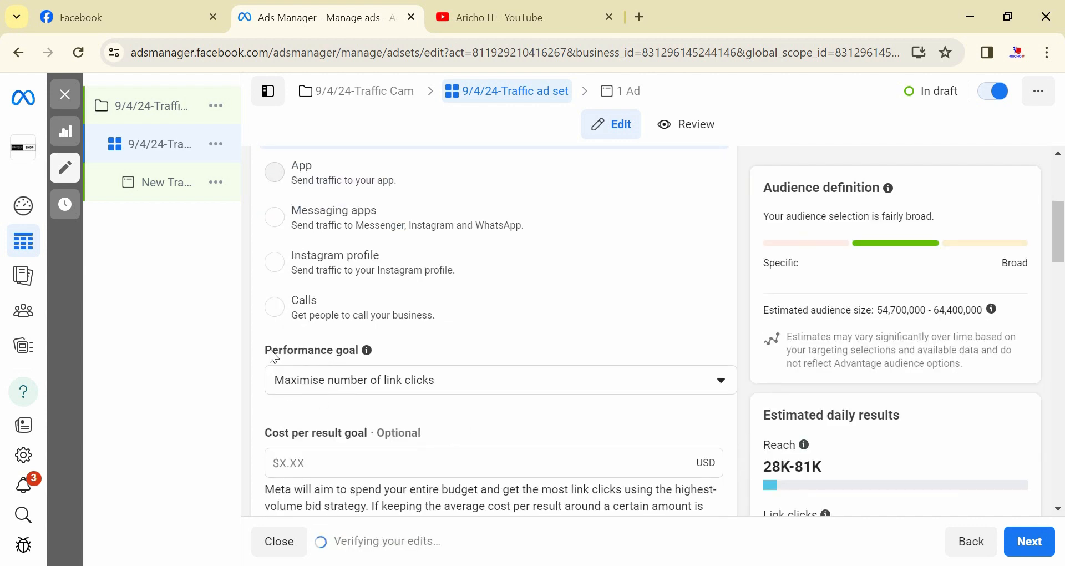
pyautogui.moveTo(270, 350); pyautogui.dragTo(350, 351)
pyautogui.click(389, 348)
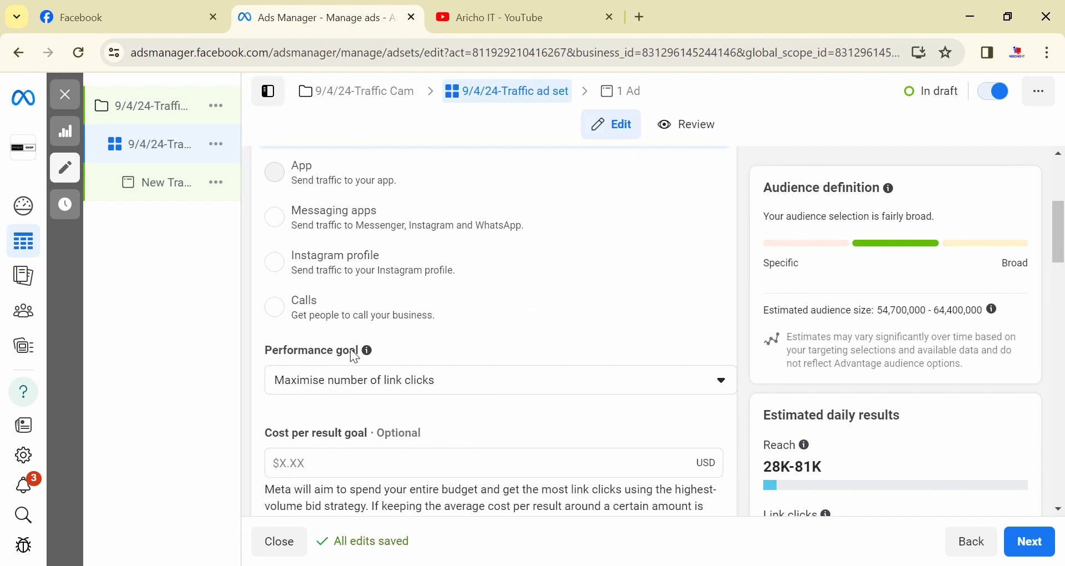
pyautogui.moveTo(358, 354); pyautogui.dragTo(268, 358)
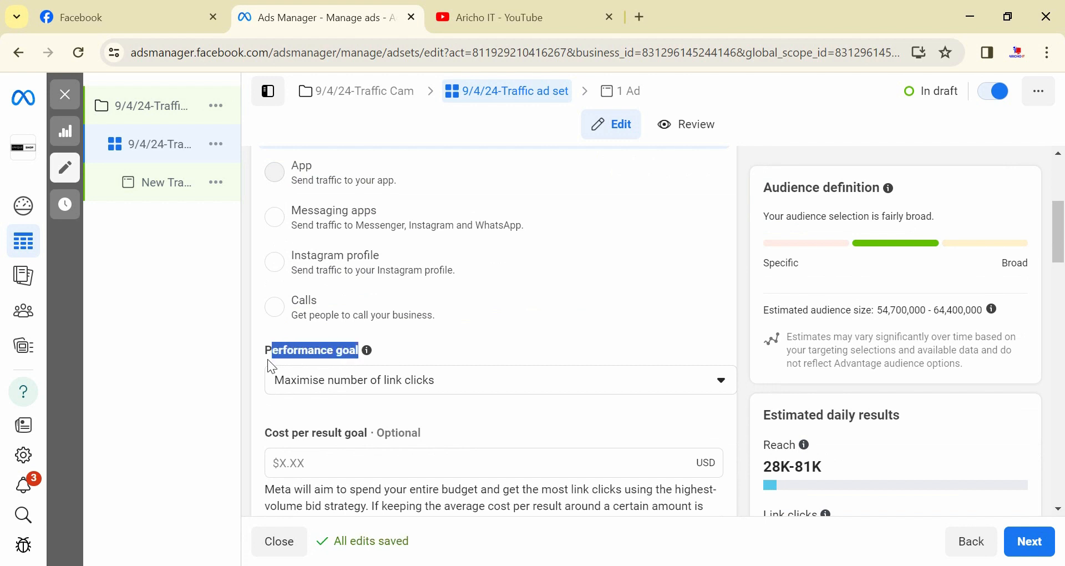
pyautogui.click(264, 359)
pyautogui.click(454, 380)
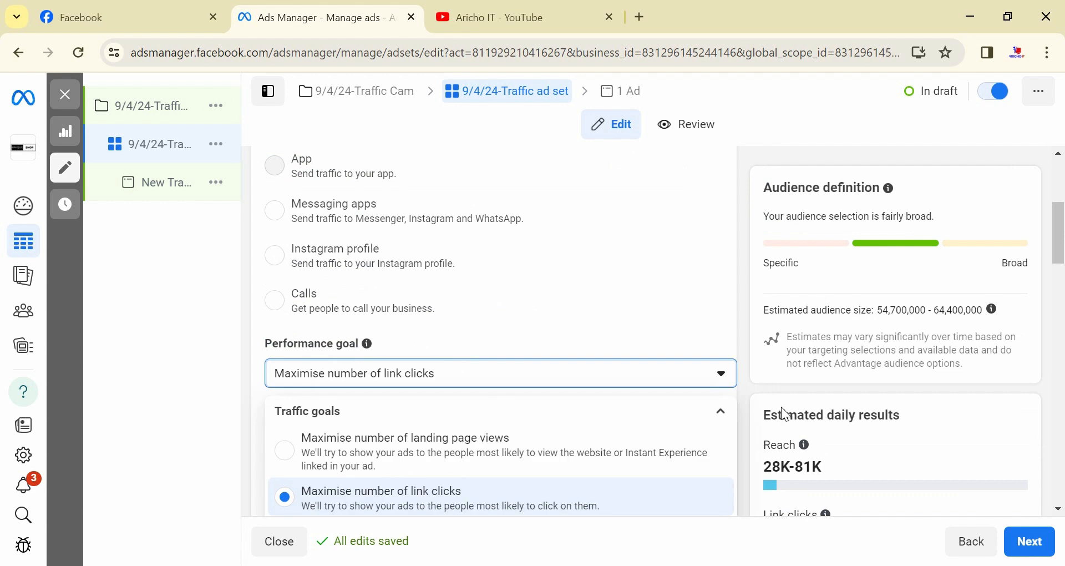
pyautogui.scroll(-2, 732, 392)
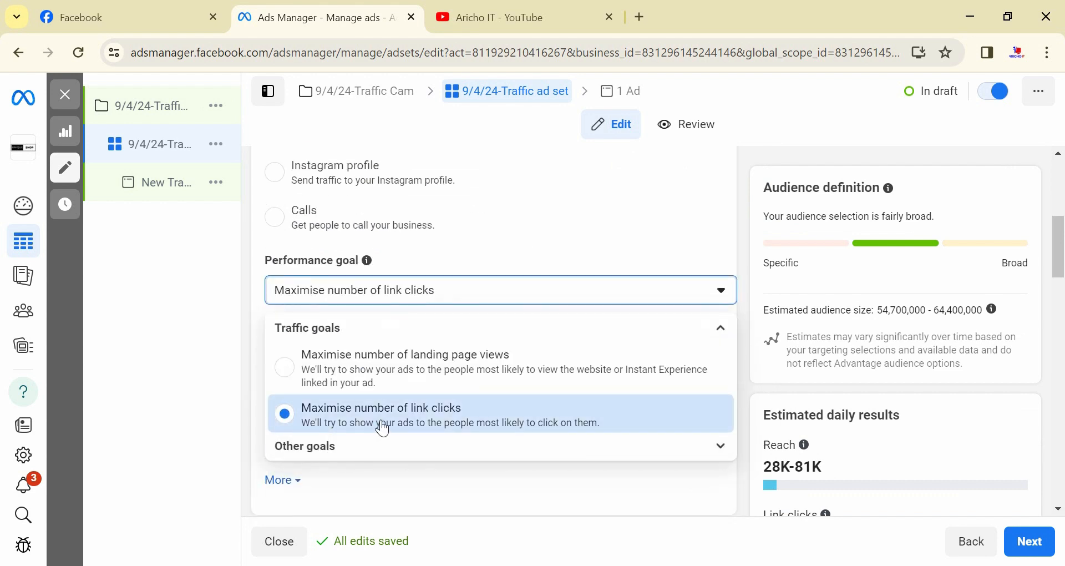
pyautogui.click(475, 420)
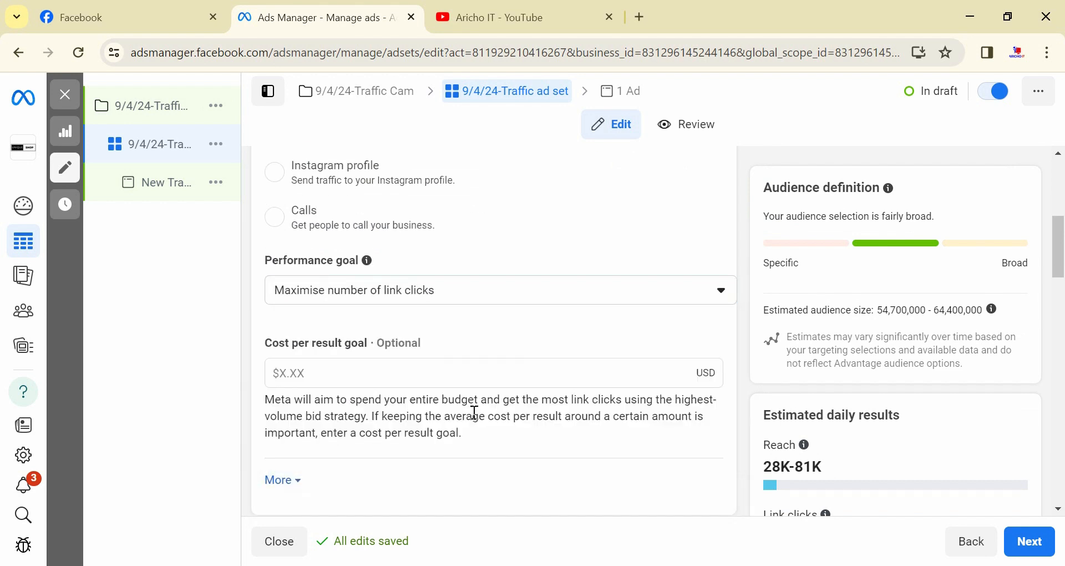
# Step: Examine the Other goals available for the ad set's performance goal
pyautogui.click(400, 302)
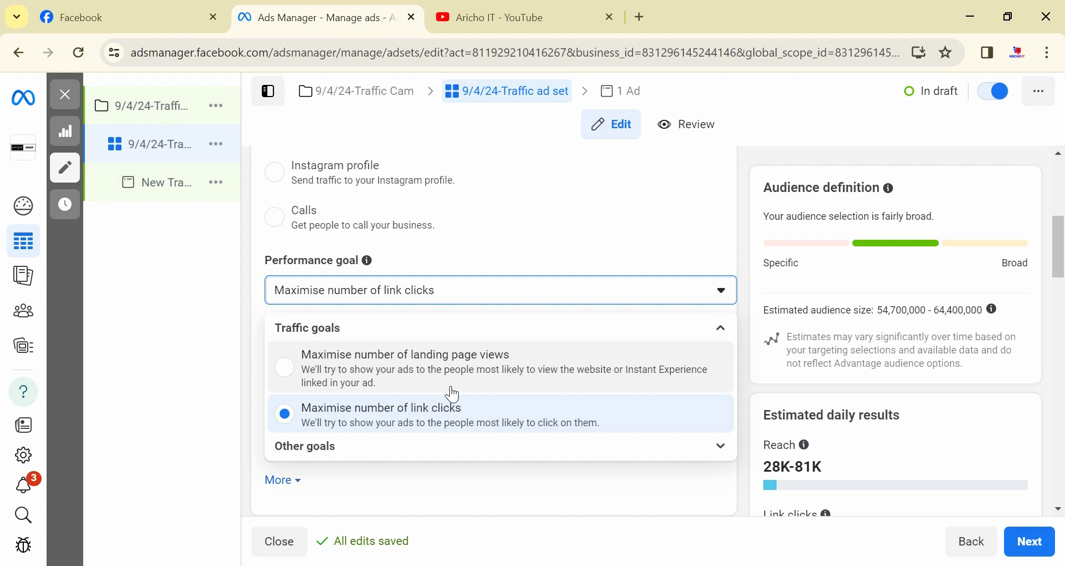
pyautogui.click(447, 450)
pyautogui.scroll(-2, 491, 439)
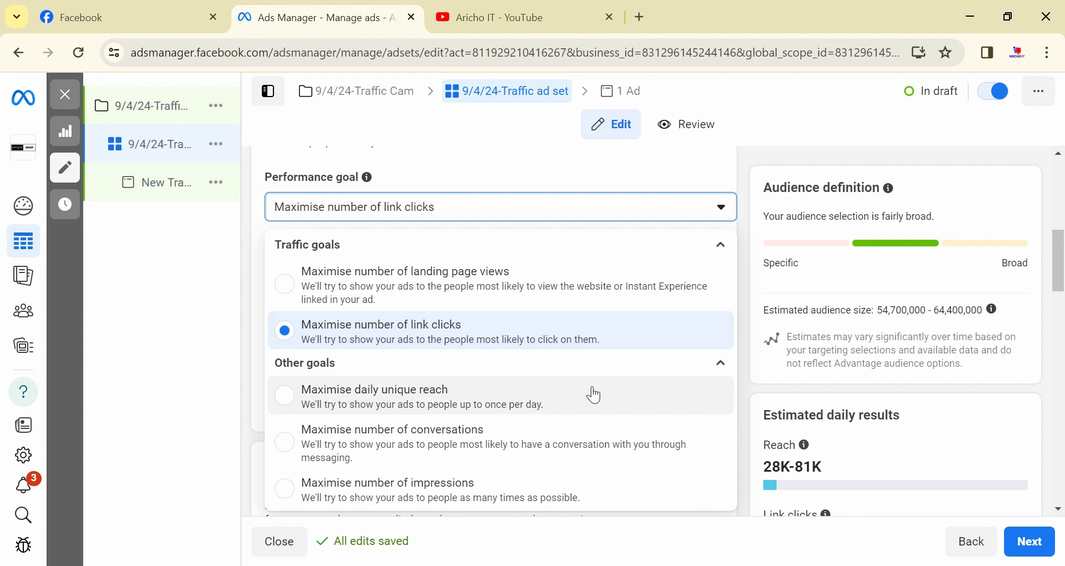
pyautogui.click(339, 366)
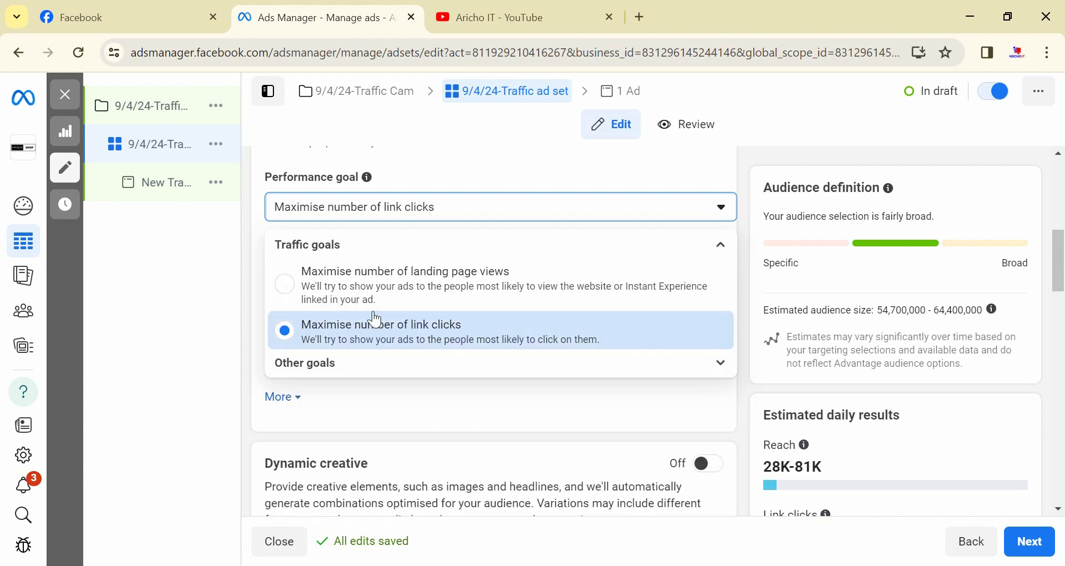
# Step: Try Maximise number of landing page views as the performance goal and switch back to Maximise number of link clicks
pyautogui.click(396, 288)
pyautogui.click(471, 212)
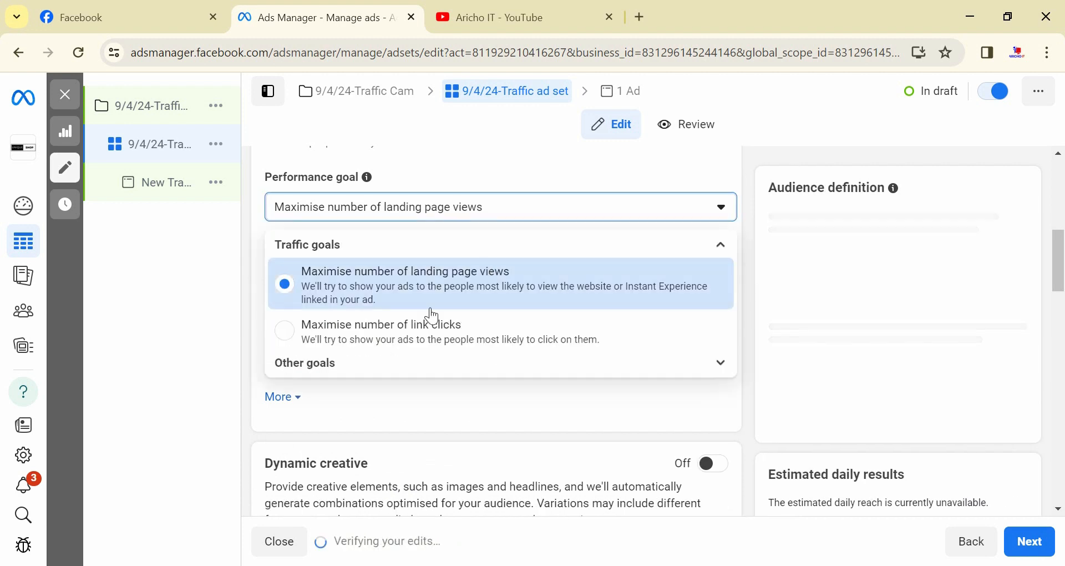
pyautogui.click(400, 335)
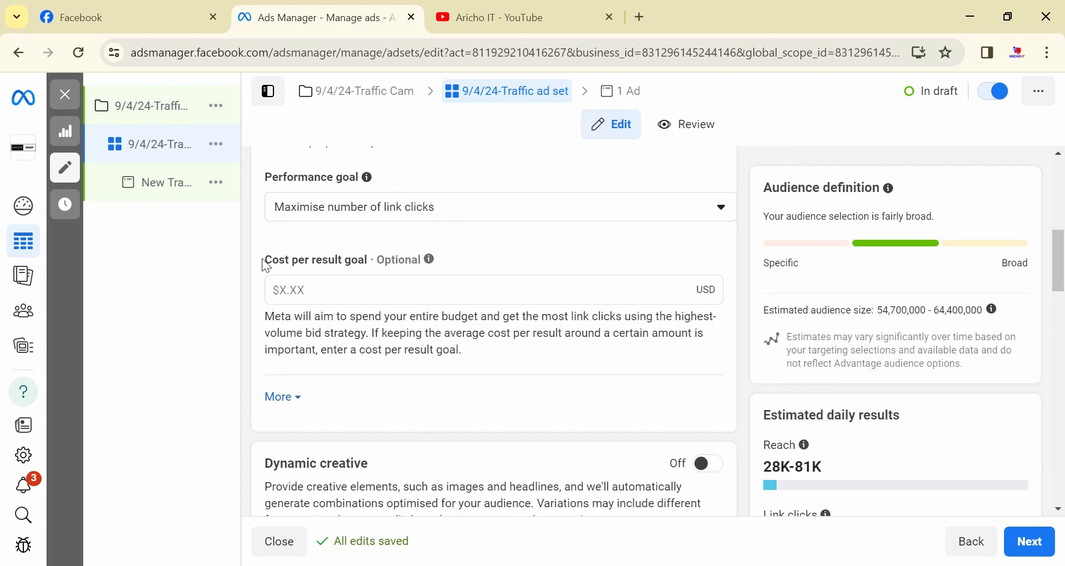
# Step: Read the explanation of the optional cost per result goal
pyautogui.moveTo(263, 259); pyautogui.dragTo(309, 262)
pyautogui.doubleClick(395, 260)
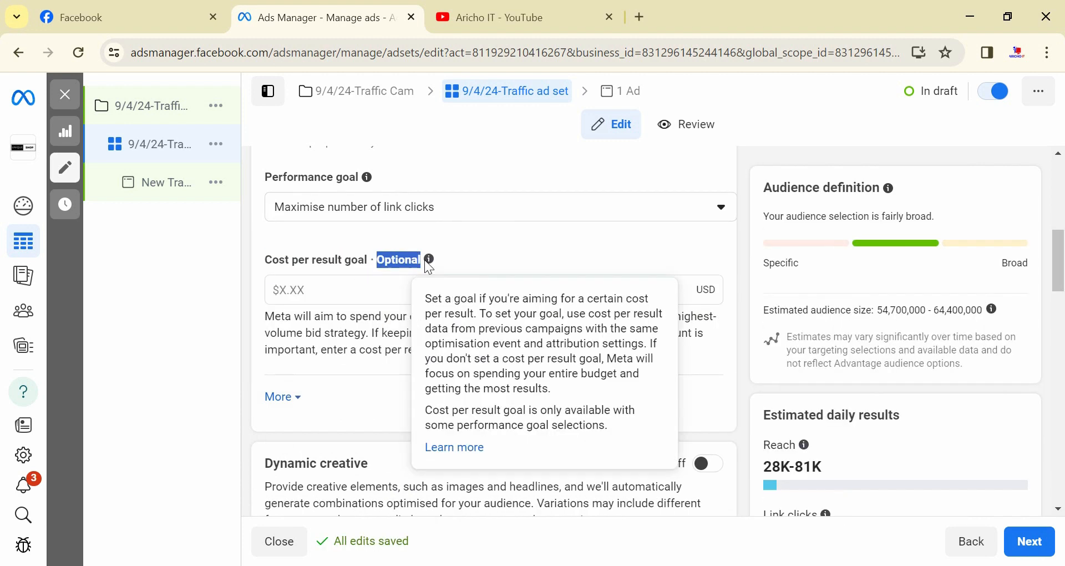
pyautogui.click(485, 264)
pyautogui.scroll(-3, 444, 275)
pyautogui.scroll(3, 435, 286)
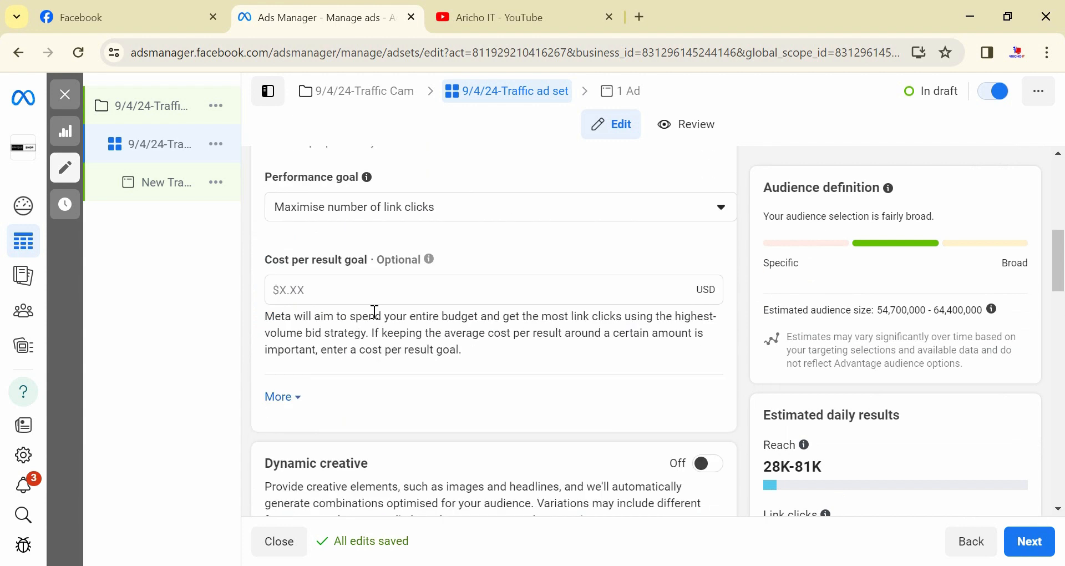
# Step: Expand the additional conversion options and open the When you are charged setting for editing to view its choices
pyautogui.scroll(-3, 495, 331)
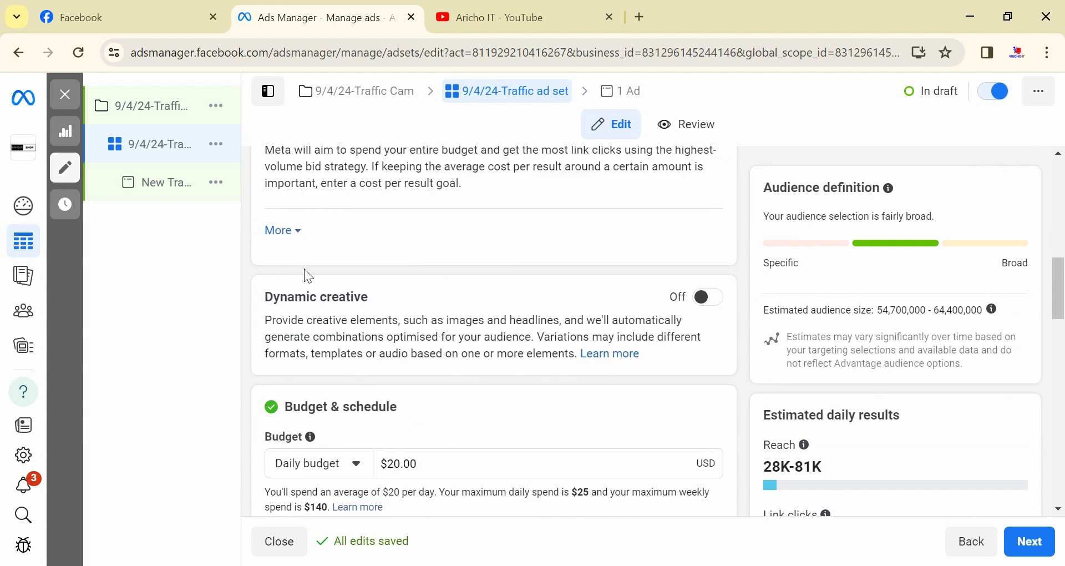
pyautogui.click(284, 230)
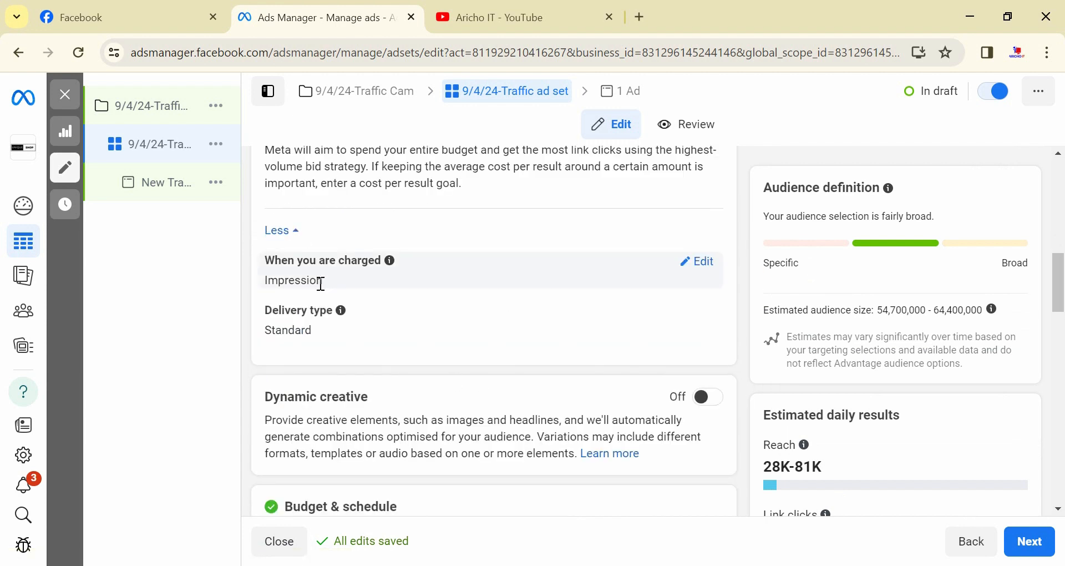
pyautogui.click(699, 263)
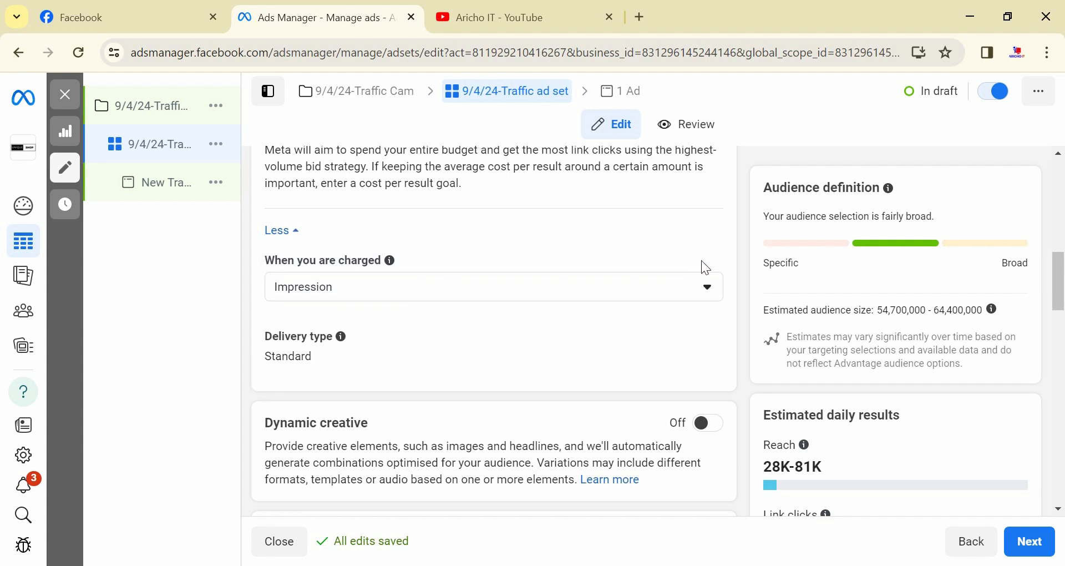
pyautogui.click(675, 292)
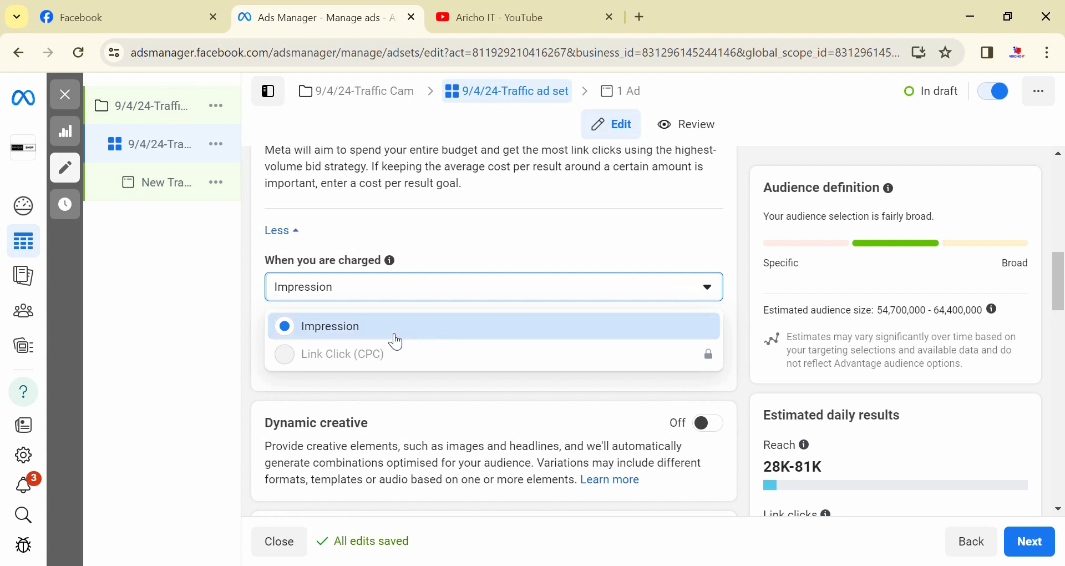
pyautogui.click(158, 375)
# Step: Recheck which performance goal is selected against the available traffic goals
pyautogui.scroll(6, 514, 369)
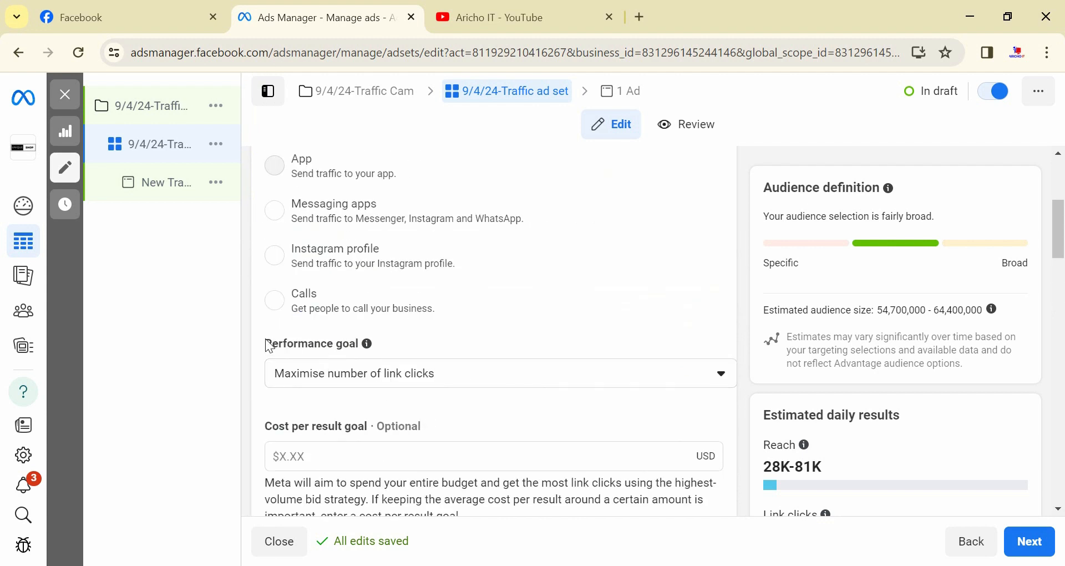
pyautogui.moveTo(268, 344); pyautogui.dragTo(368, 352)
pyautogui.click(471, 376)
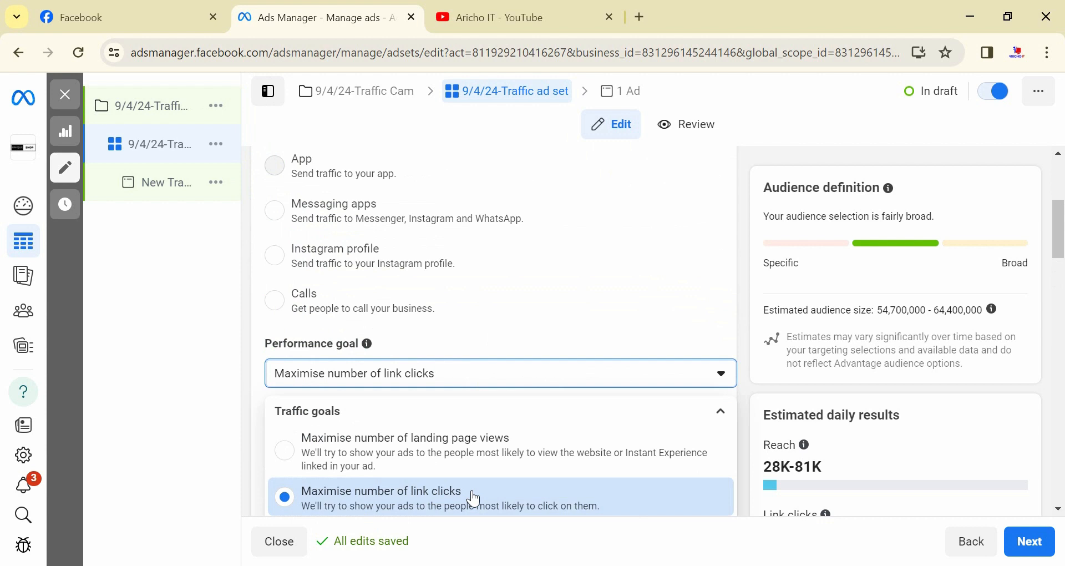
pyautogui.click(491, 369)
# Step: Keep Impression as the ad set's When you are charged option
pyautogui.scroll(-3, 467, 367)
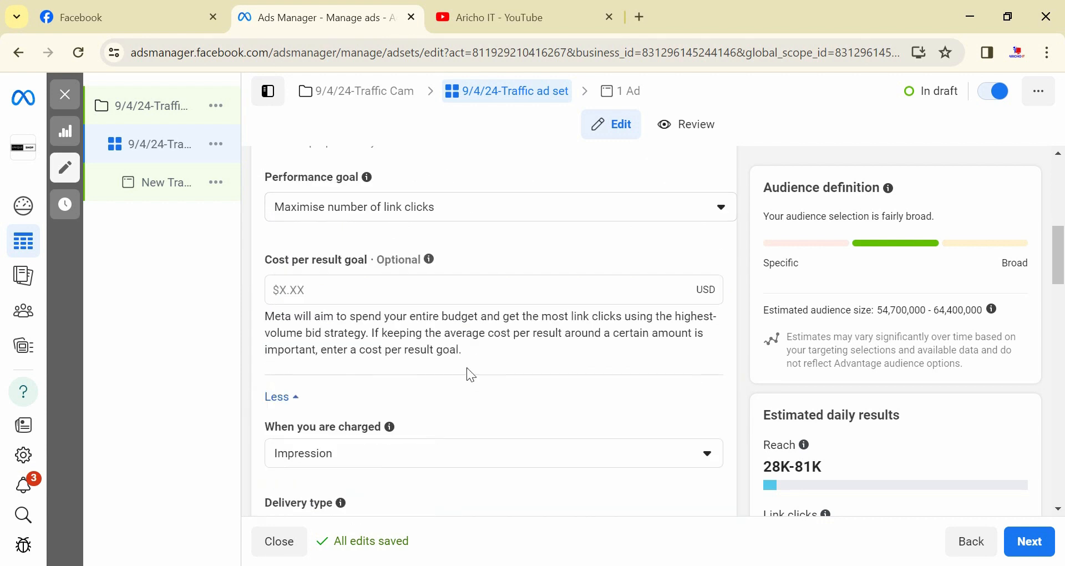
pyautogui.scroll(-3, 476, 325)
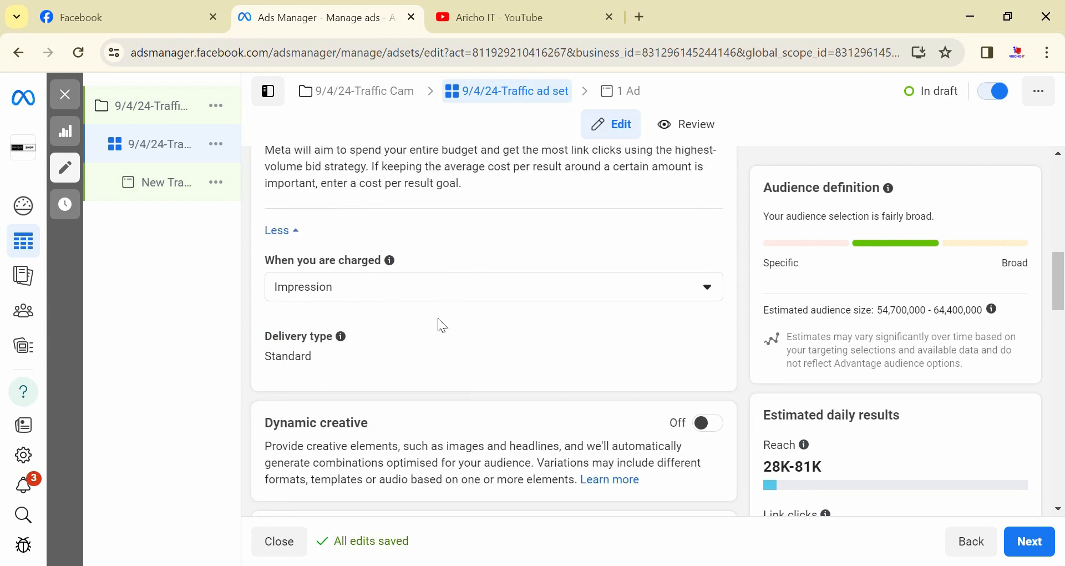
pyautogui.click(363, 296)
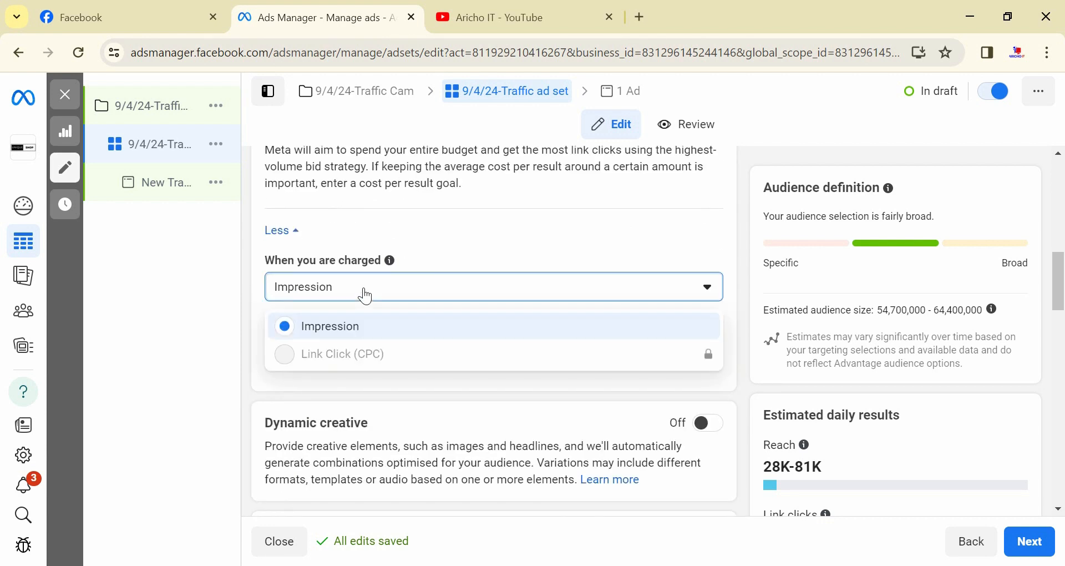
pyautogui.click(332, 333)
# Step: Examine the locked Link Click (CPC) charging option and read its availability note
pyautogui.click(373, 300)
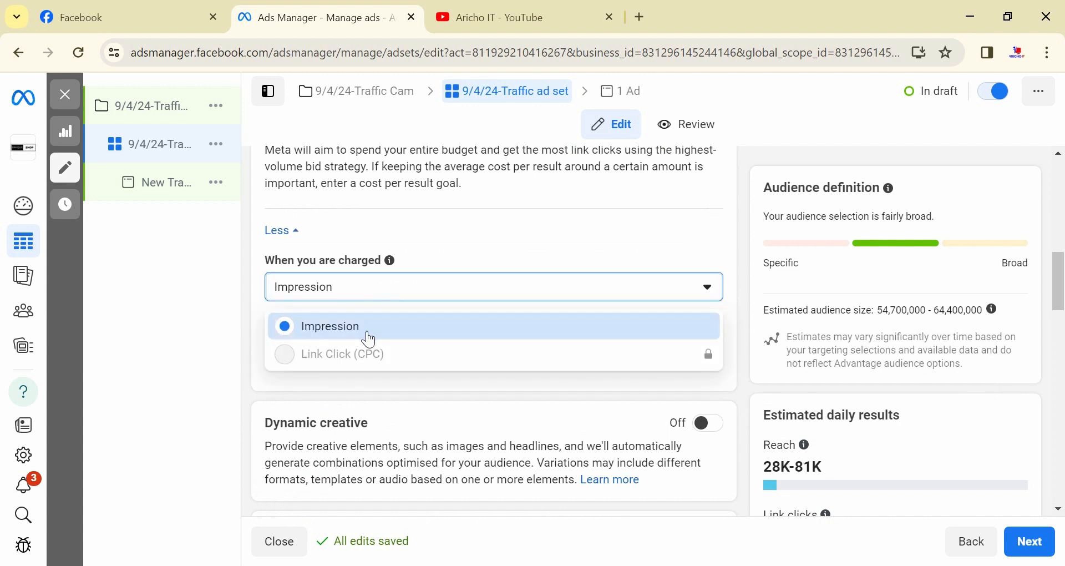
pyautogui.moveTo(304, 360)
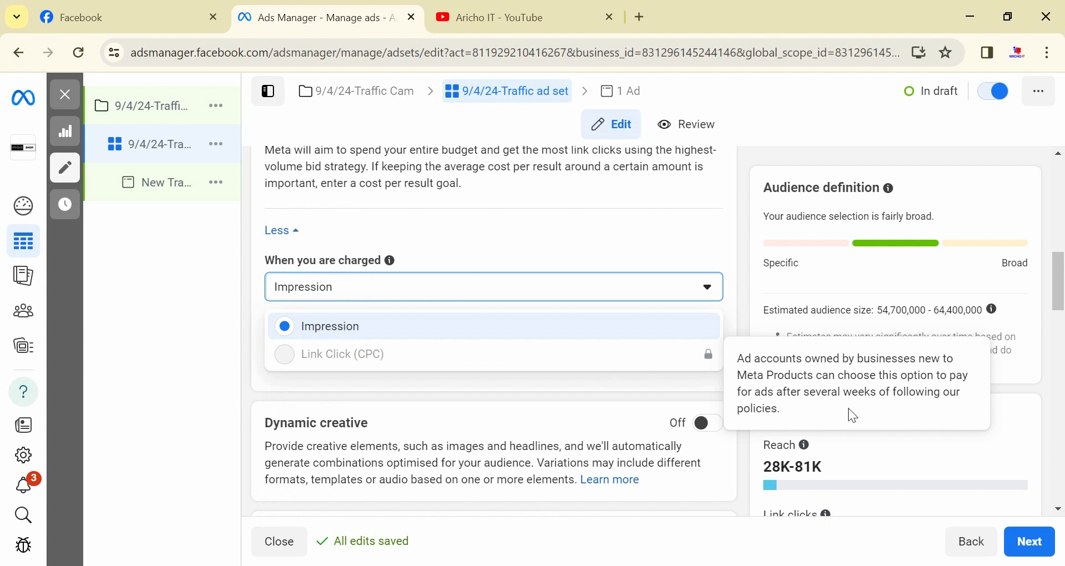
pyautogui.click(440, 389)
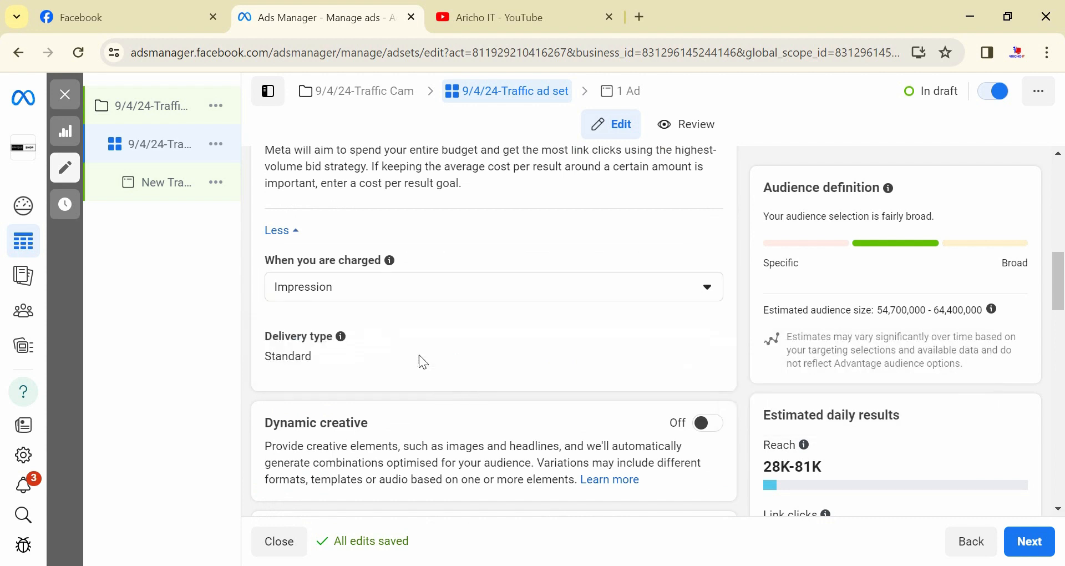
pyautogui.click(365, 286)
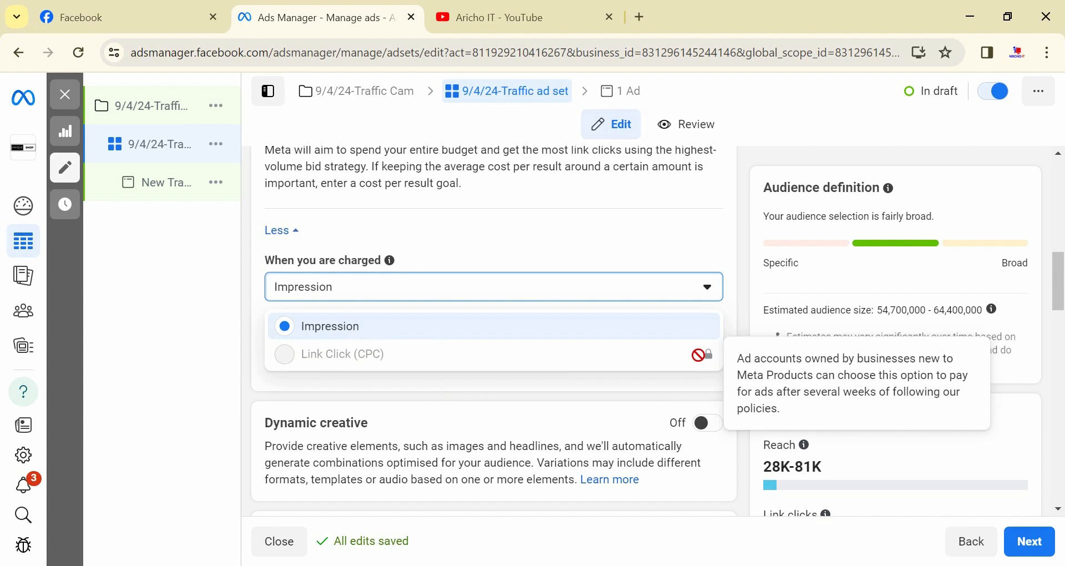
pyautogui.click(387, 401)
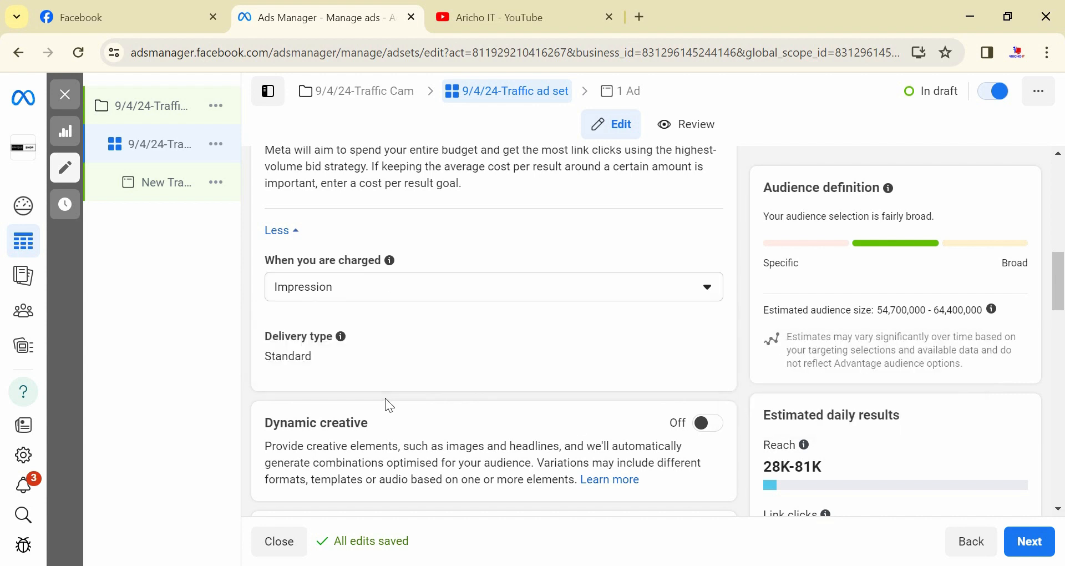
pyautogui.click(333, 291)
pyautogui.scroll(-3, 431, 307)
pyautogui.click(389, 263)
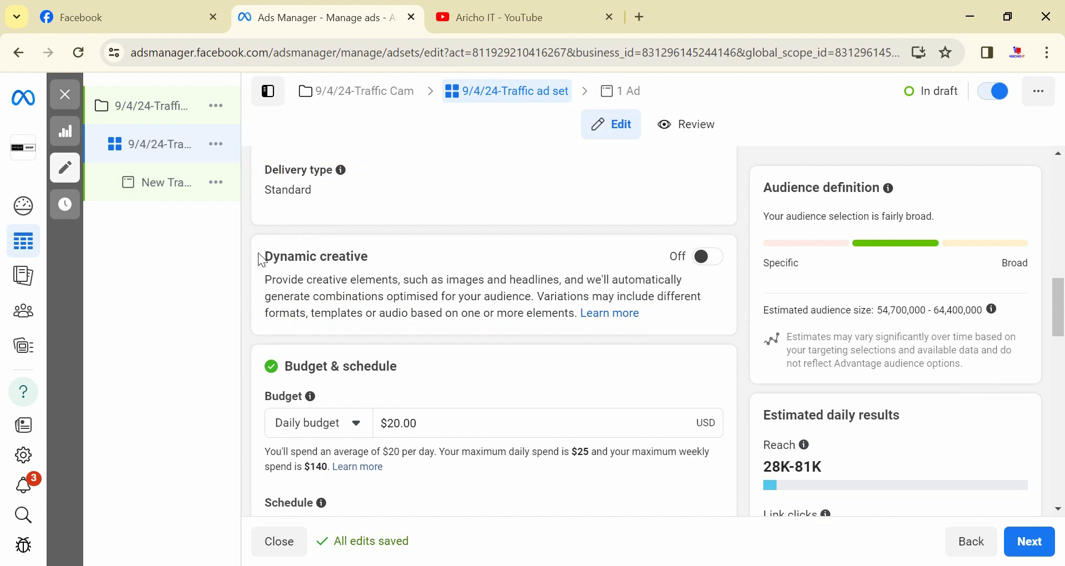
# Step: Turn on dynamic creative for the ad set, accept its explanation, and look through the settings below it
pyautogui.moveTo(258, 254); pyautogui.dragTo(383, 265)
pyautogui.click(678, 269)
pyautogui.click(704, 263)
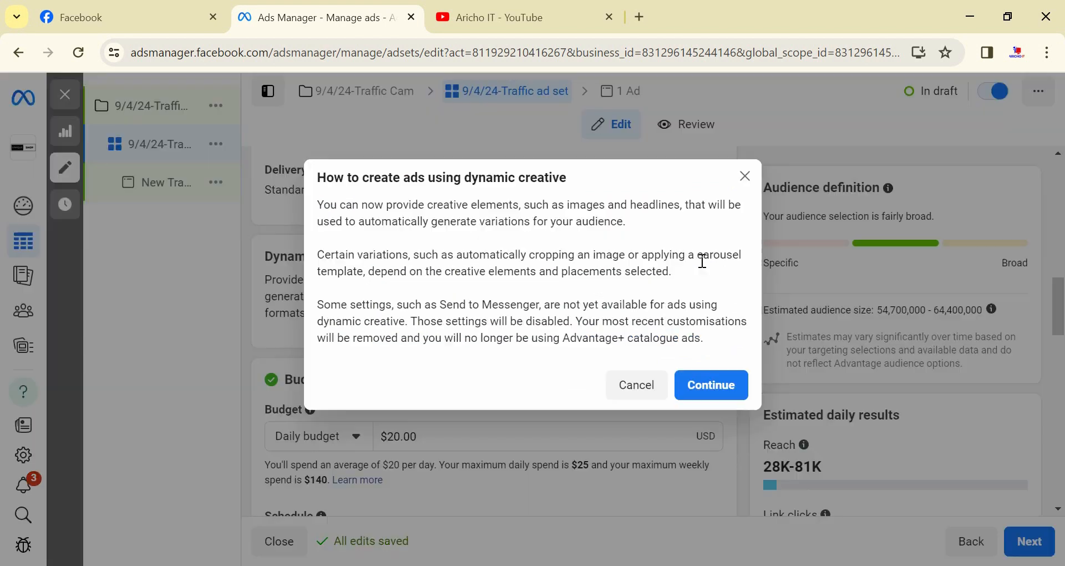
pyautogui.click(700, 391)
pyautogui.scroll(-10, 355, 344)
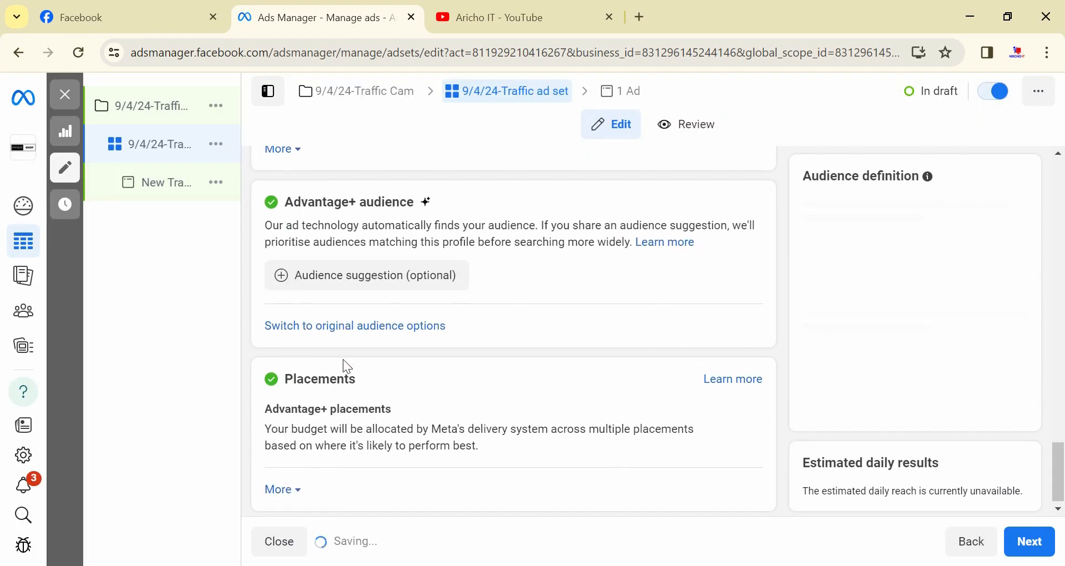
pyautogui.scroll(10, 355, 377)
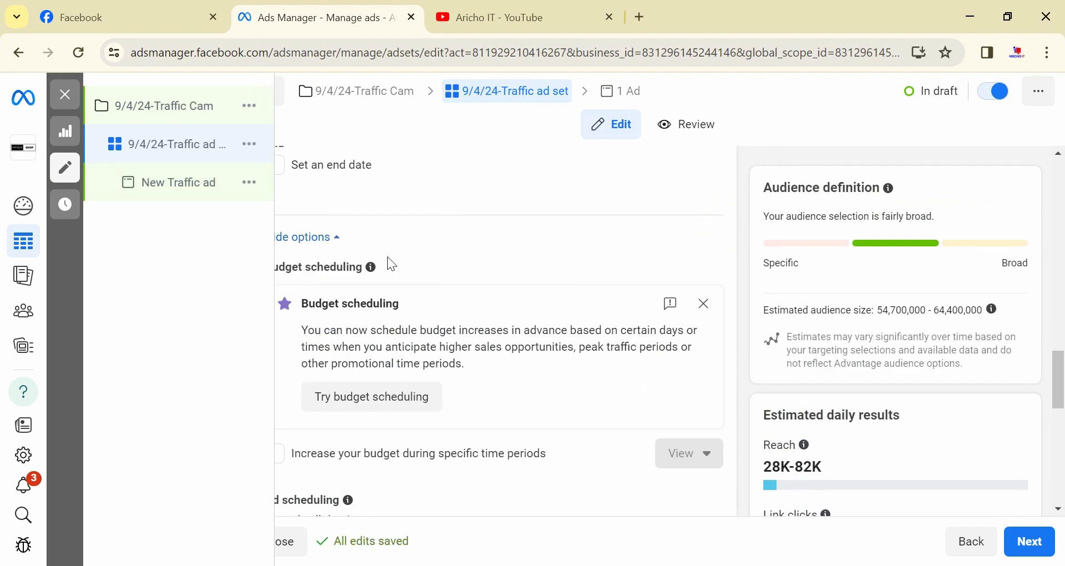
pyautogui.scroll(6, 392, 264)
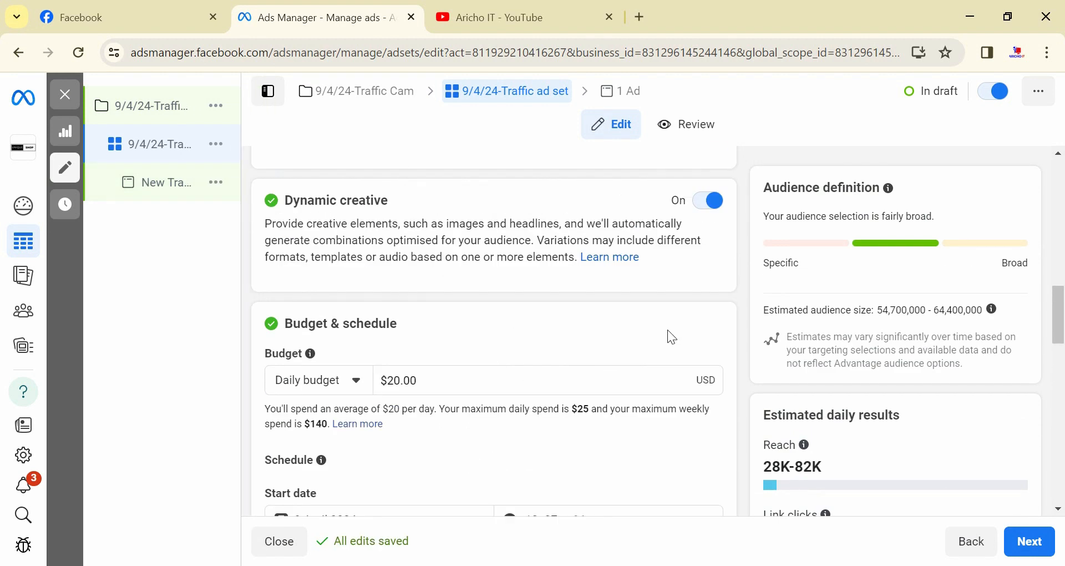
pyautogui.scroll(2, 668, 331)
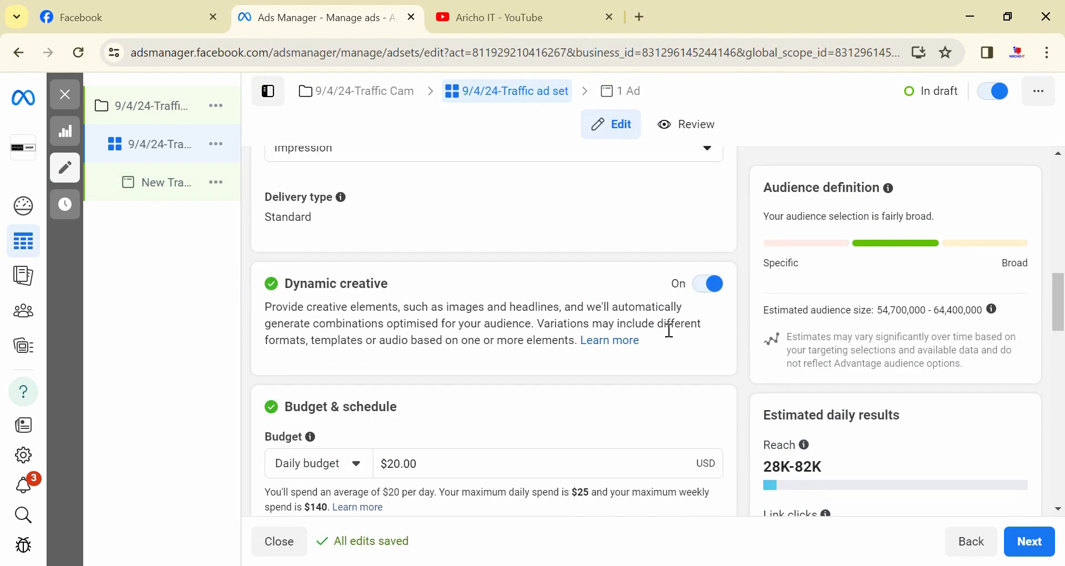
# Step: Turn dynamic creative back off for the ad set
pyautogui.click(710, 285)
pyautogui.click(696, 333)
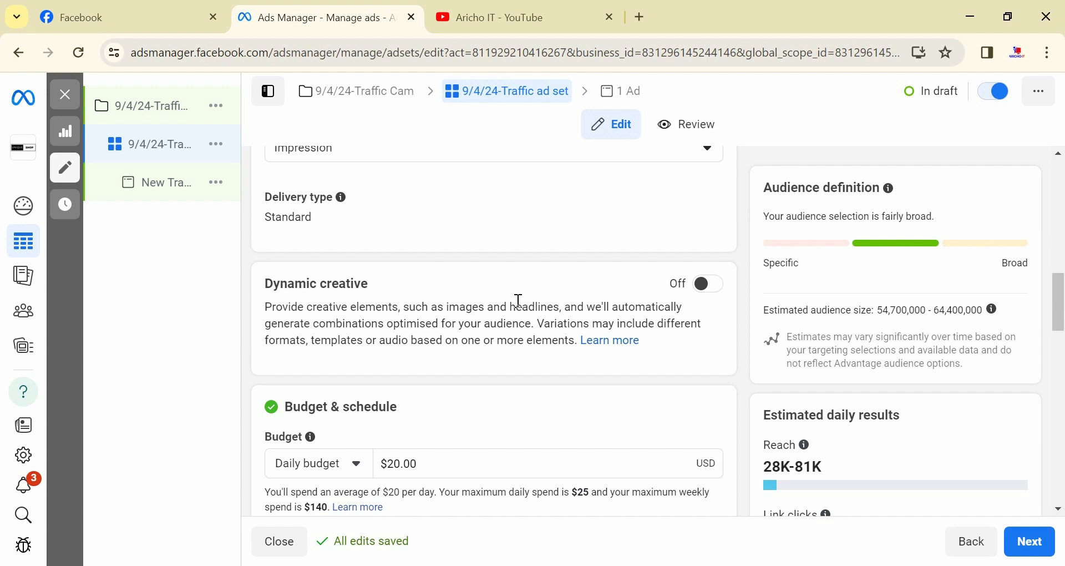
pyautogui.doubleClick(518, 306)
pyautogui.click(569, 293)
pyautogui.scroll(-1, 406, 364)
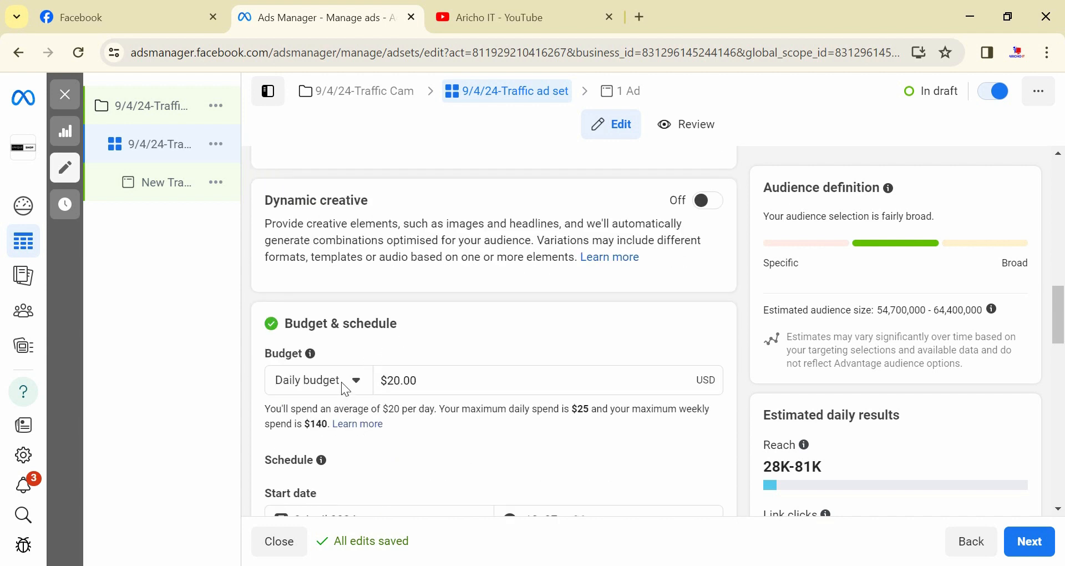
# Step: Check the Advantage campaign budget setting at campaign level, and return to the ad set's Budget & schedule section
pyautogui.moveTo(286, 326); pyautogui.dragTo(423, 328)
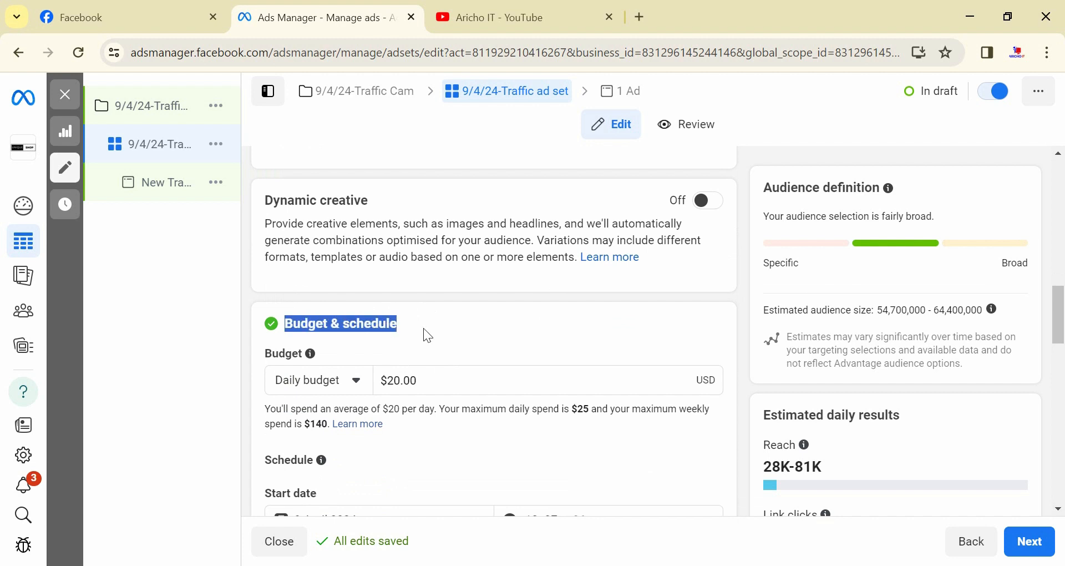
pyautogui.click(426, 328)
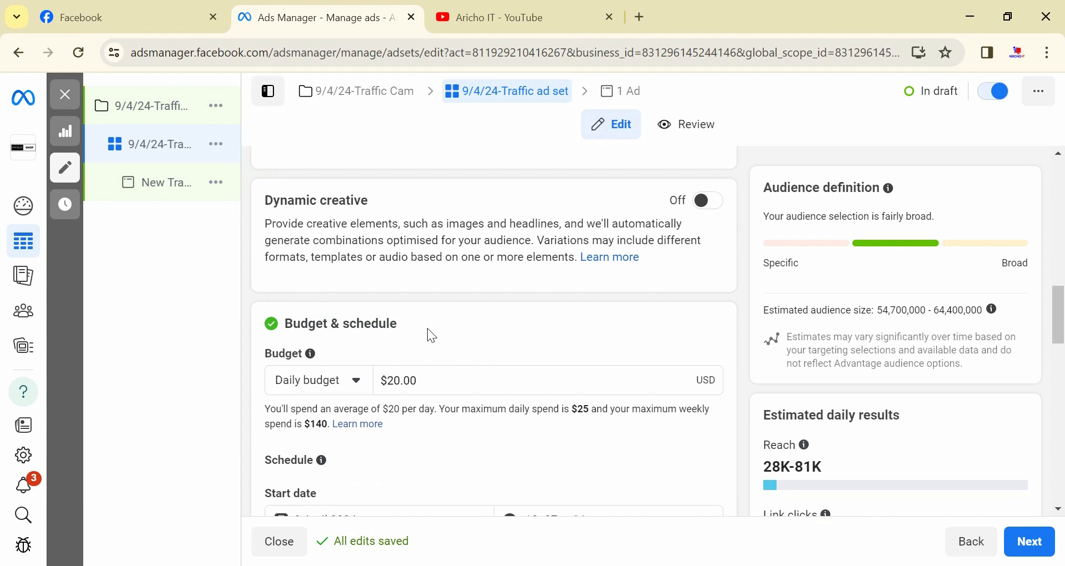
pyautogui.click(133, 106)
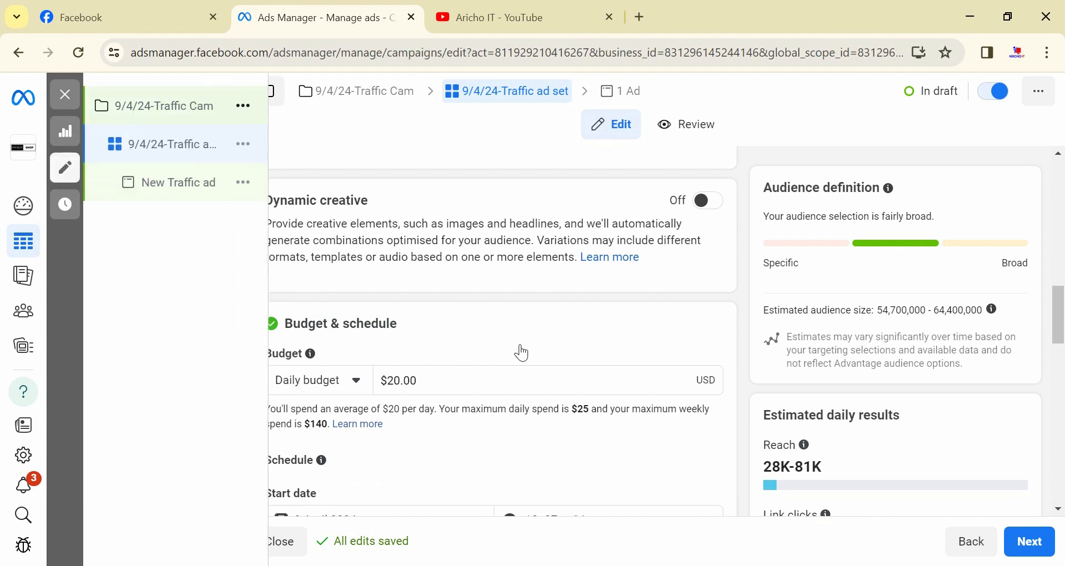
pyautogui.scroll(-10, 477, 418)
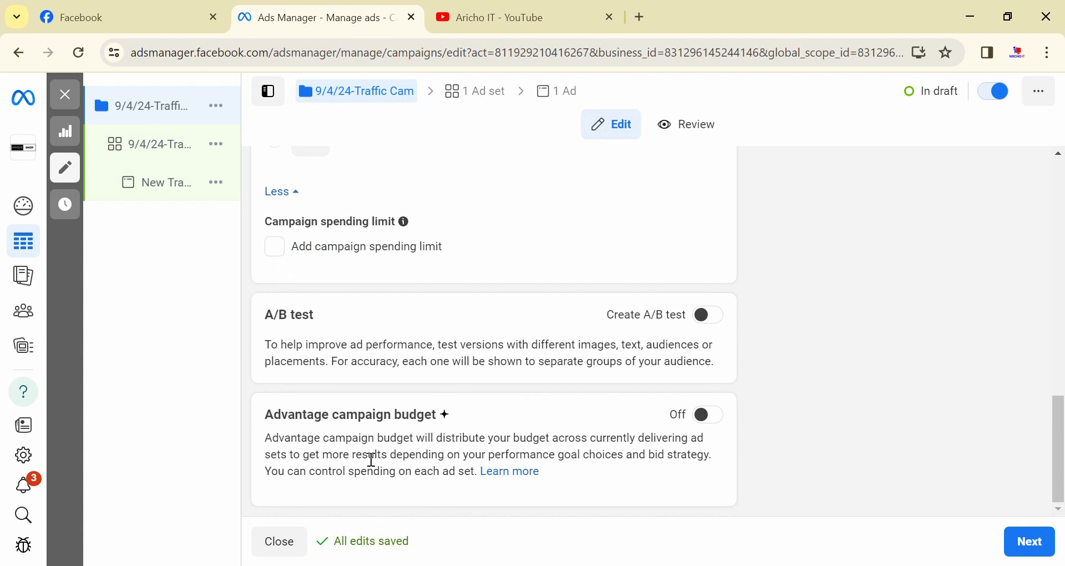
pyautogui.click(174, 158)
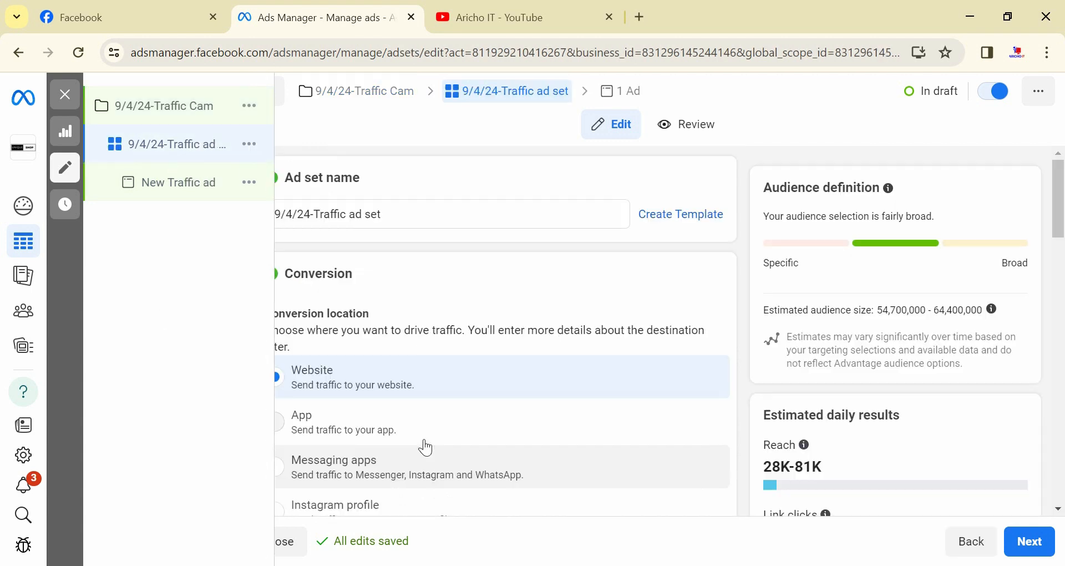
pyautogui.scroll(-10, 410, 433)
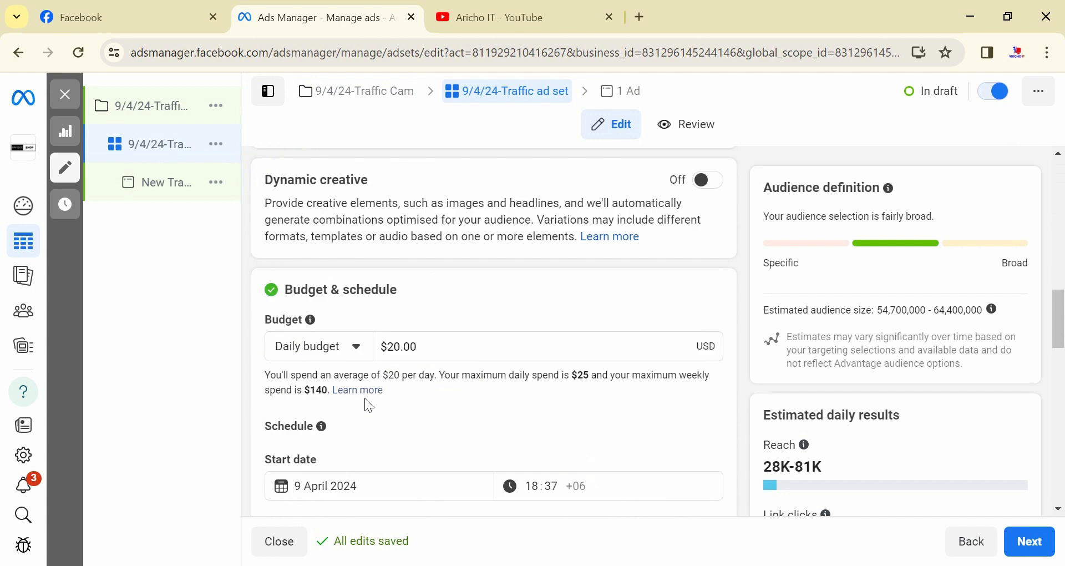
pyautogui.scroll(-1, 408, 304)
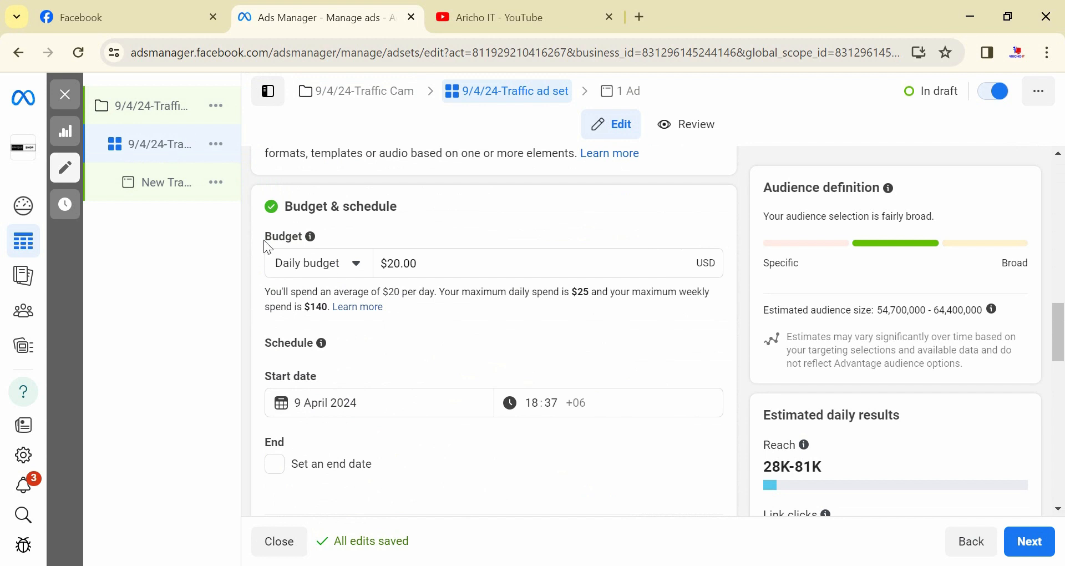
# Step: Examine the budget type options available for the ad set, leaving Daily budget selected
pyautogui.click(340, 269)
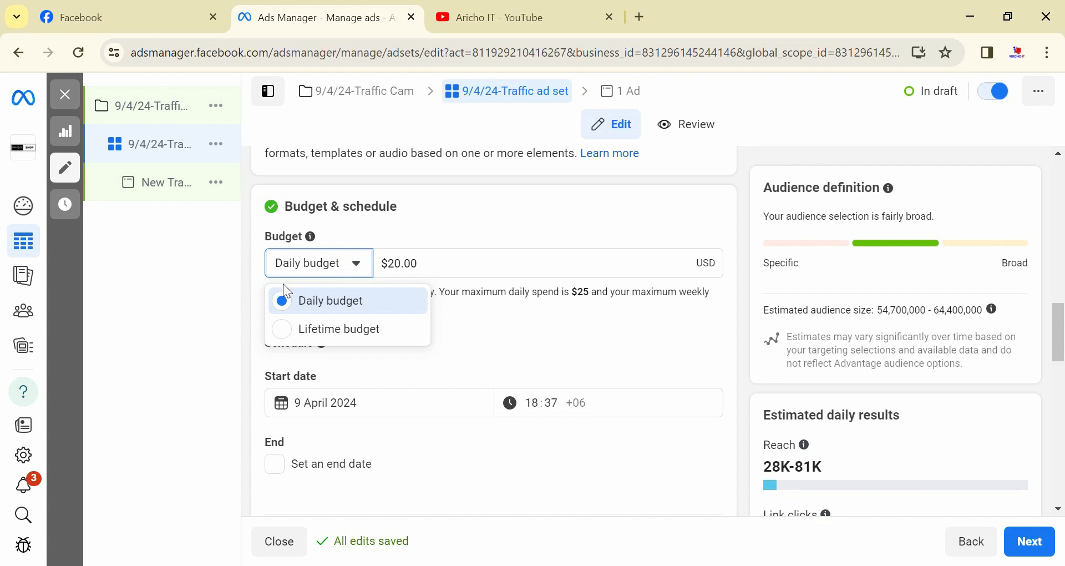
pyautogui.press('Escape')
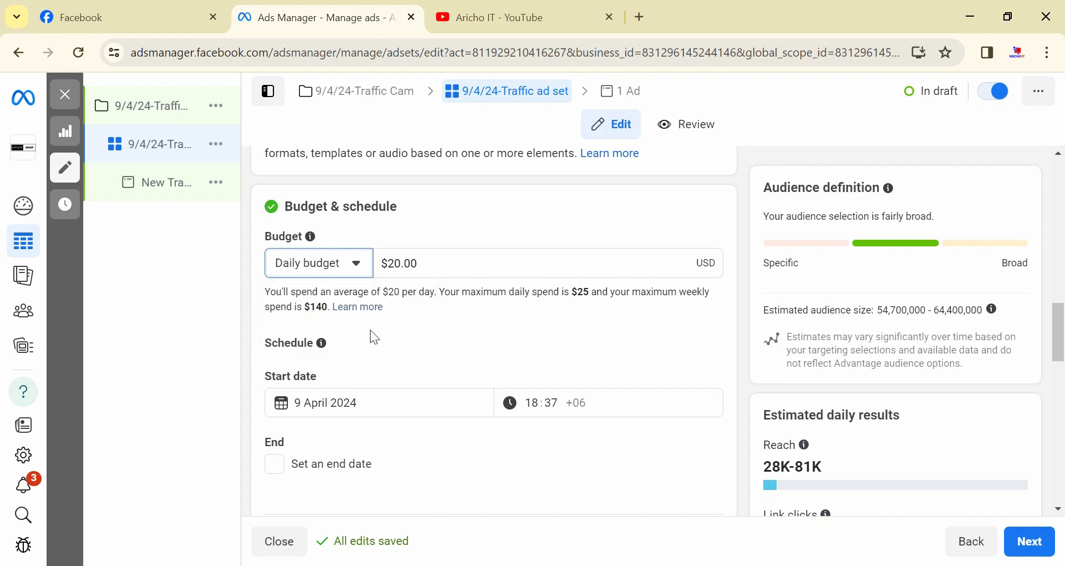
pyautogui.click(347, 274)
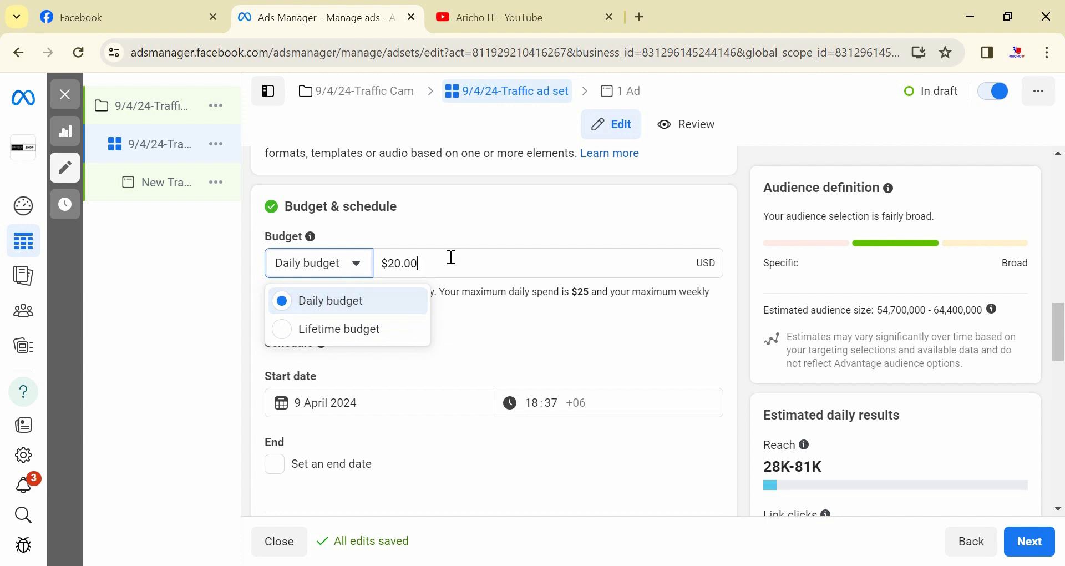
pyautogui.press('Escape')
pyautogui.doubleClick(346, 265)
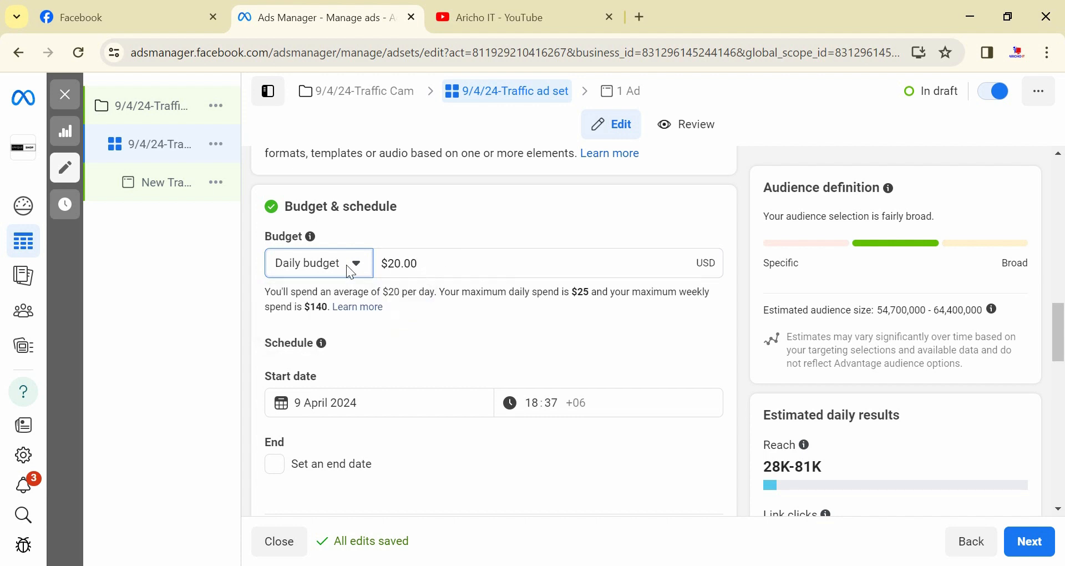
pyautogui.click(444, 239)
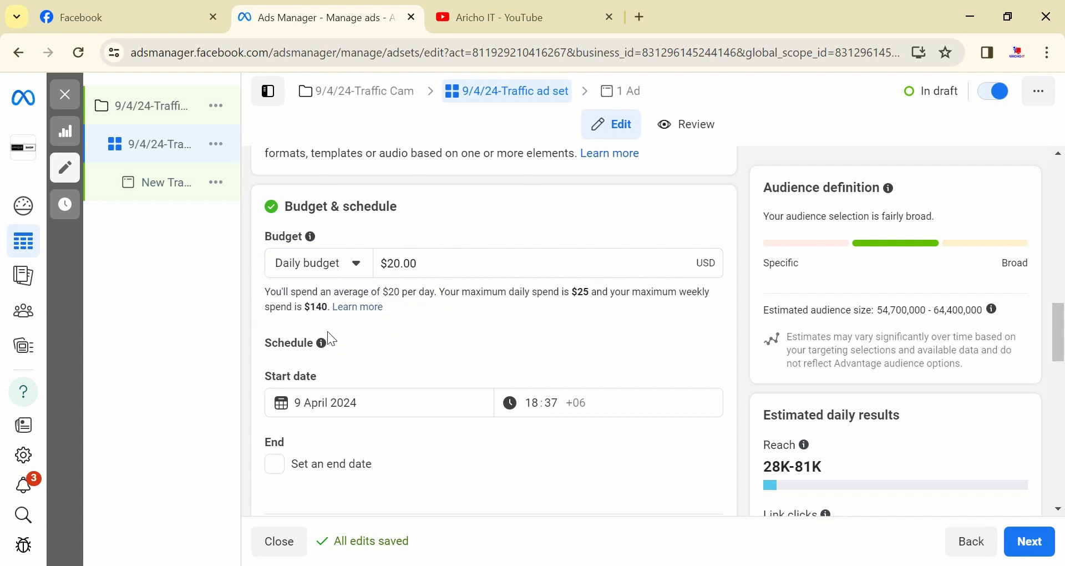
# Step: Change the ad set's budget type to Lifetime budget and set the amount to $20
pyautogui.click(345, 274)
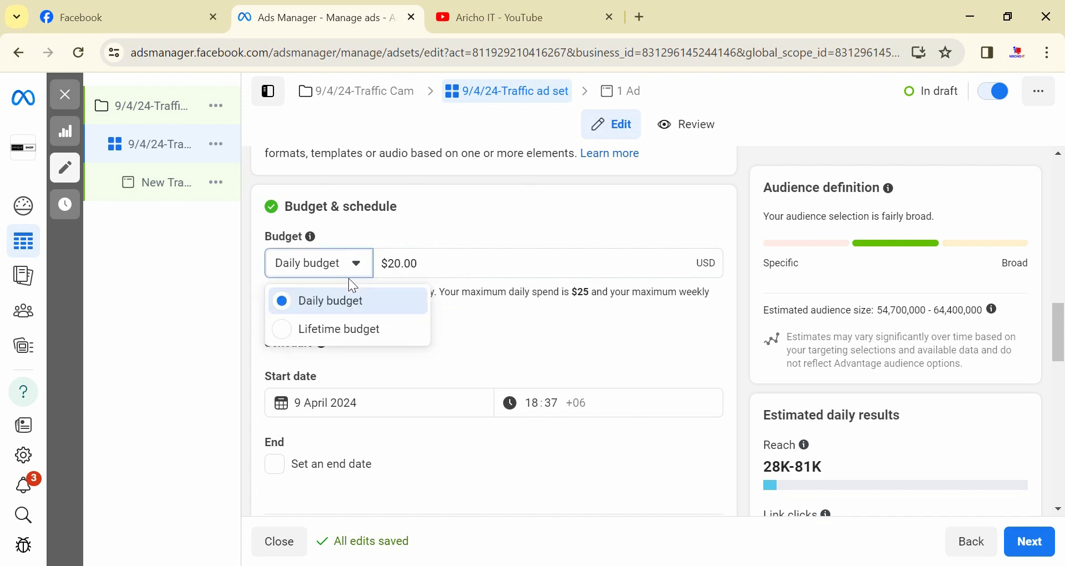
pyautogui.click(343, 333)
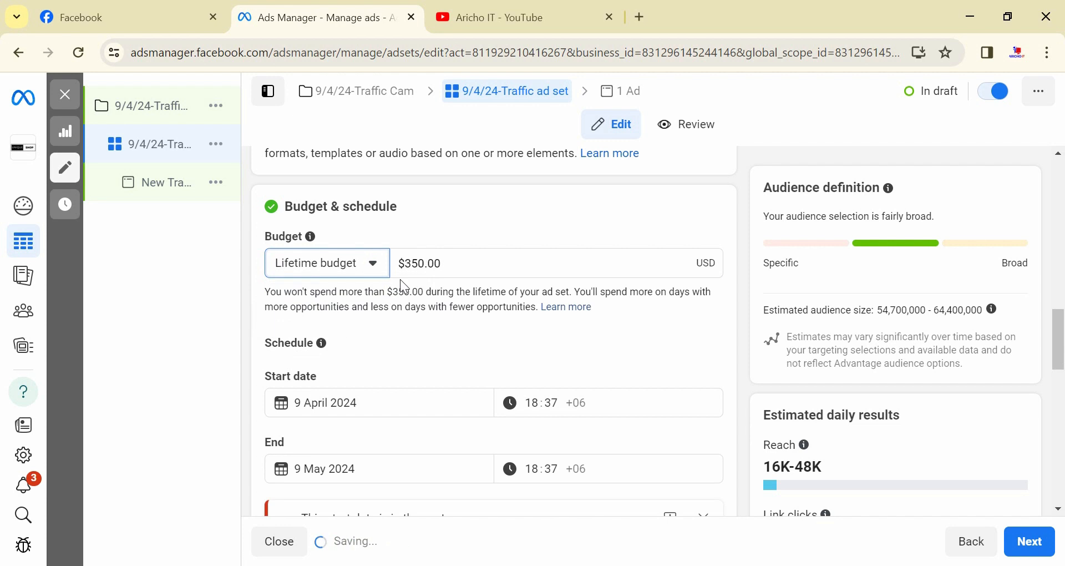
pyautogui.moveTo(452, 261); pyautogui.dragTo(404, 277)
pyautogui.write('20')
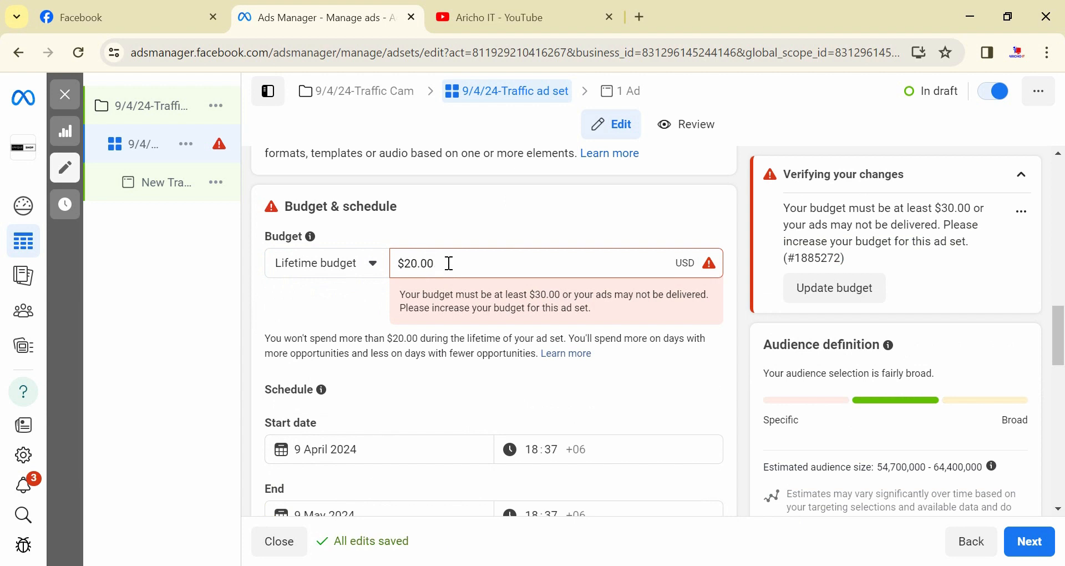
# Step: Switch the ad set's budget type between Daily and Lifetime to compare their schedule settings, finishing on Daily budget
pyautogui.moveTo(447, 264); pyautogui.dragTo(386, 275)
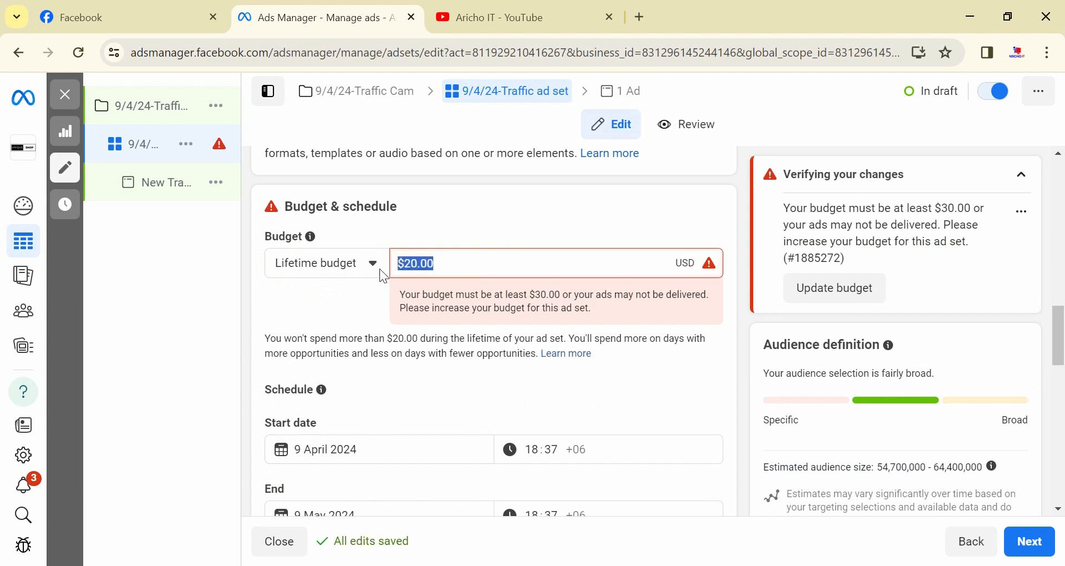
pyautogui.click(499, 224)
pyautogui.click(344, 265)
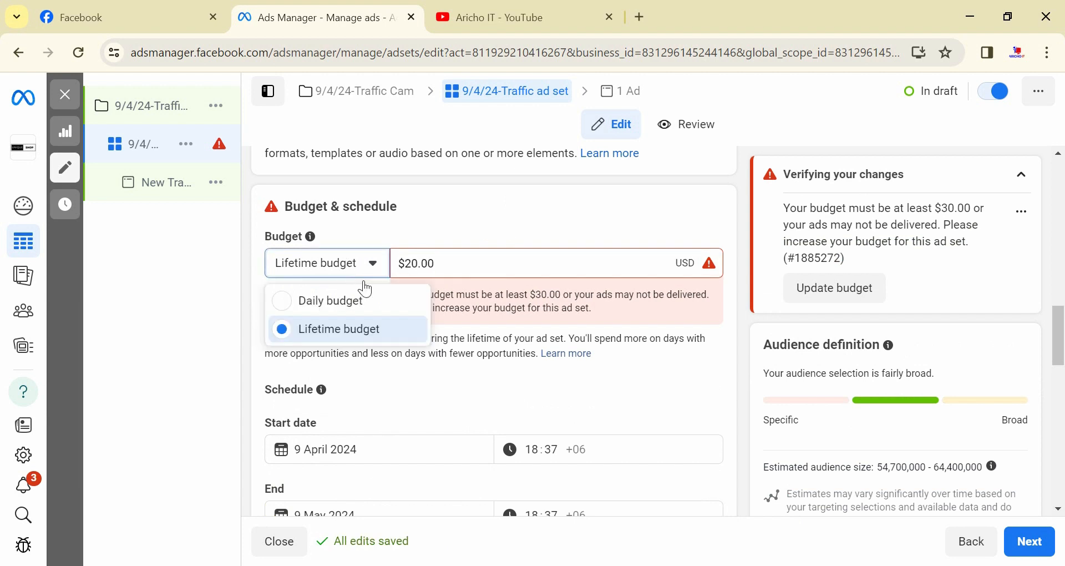
pyautogui.click(304, 300)
pyautogui.click(348, 265)
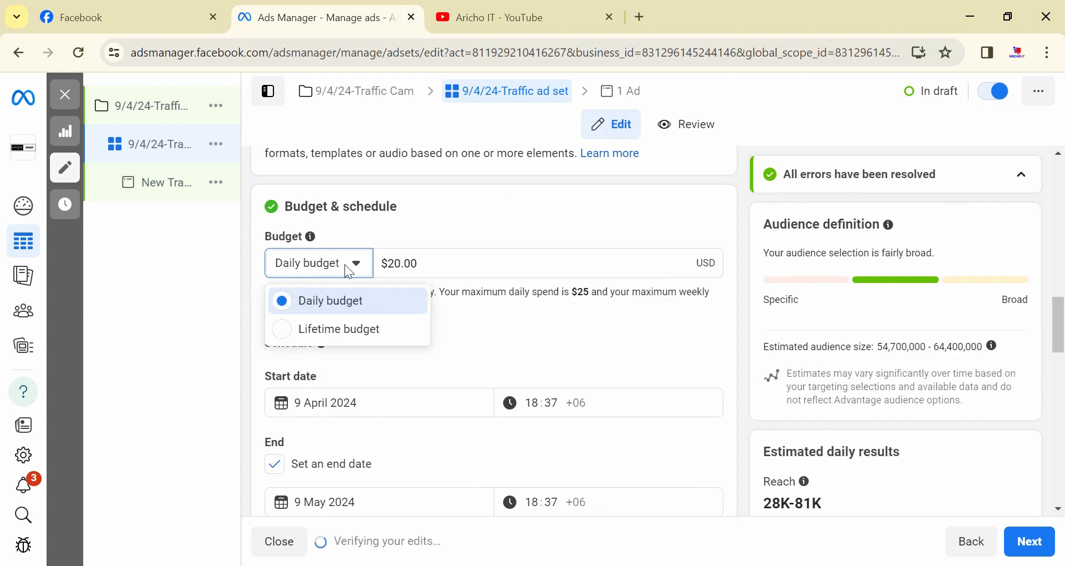
pyautogui.click(328, 329)
pyautogui.scroll(-2, 430, 355)
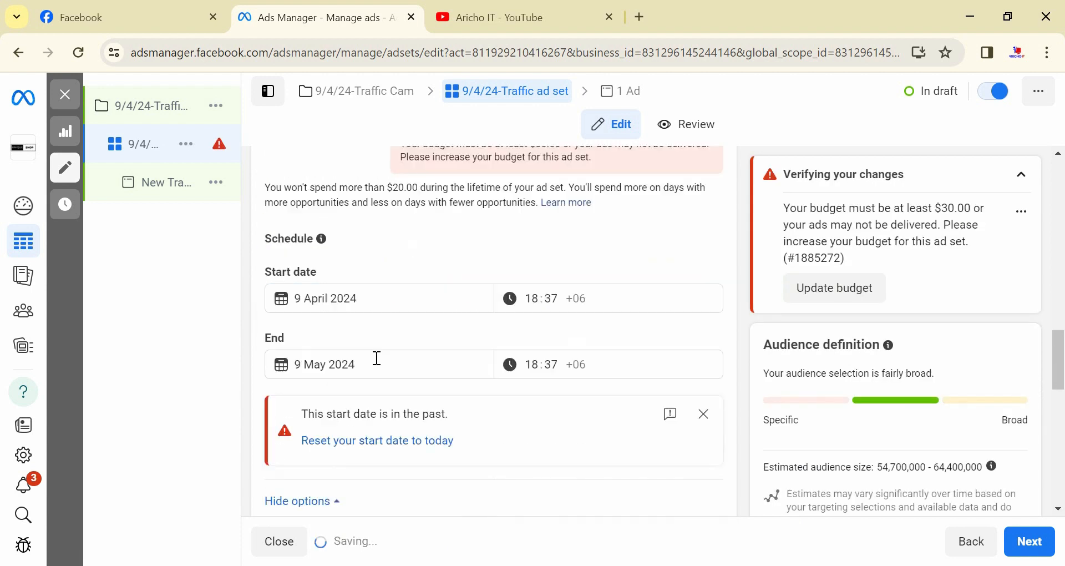
pyautogui.scroll(2, 363, 375)
pyautogui.click(350, 265)
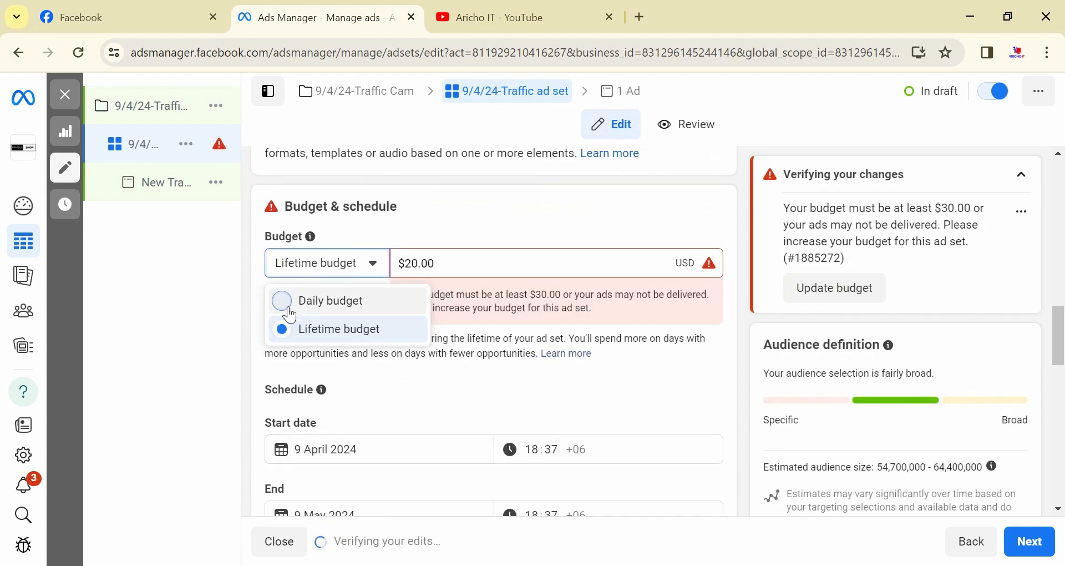
pyautogui.click(304, 301)
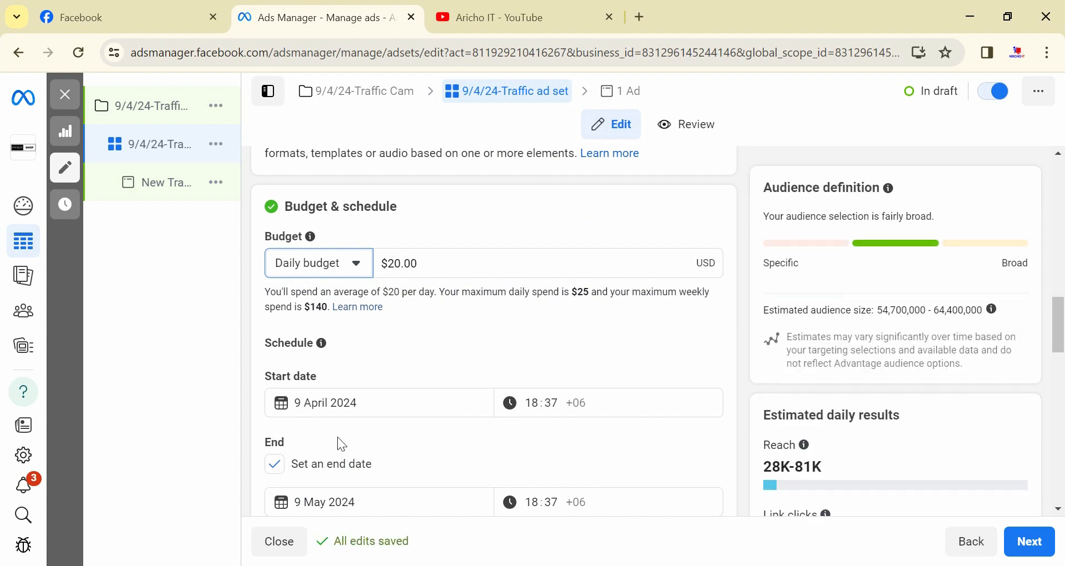
# Step: Remove the end date from the daily budget schedule, trying the end date option on and off once more
pyautogui.click(294, 469)
pyautogui.scroll(-2, 302, 408)
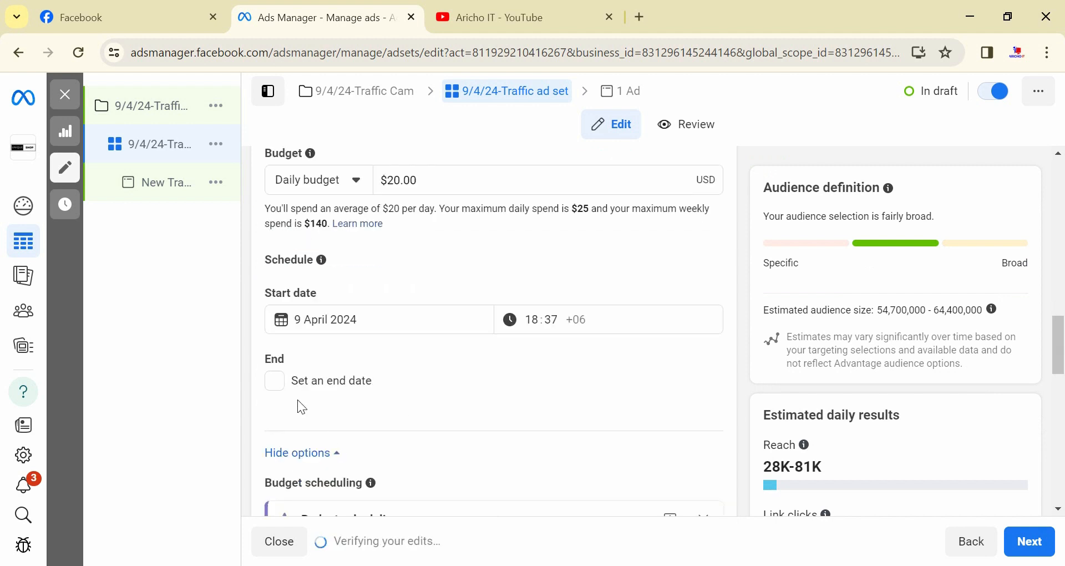
pyautogui.click(355, 383)
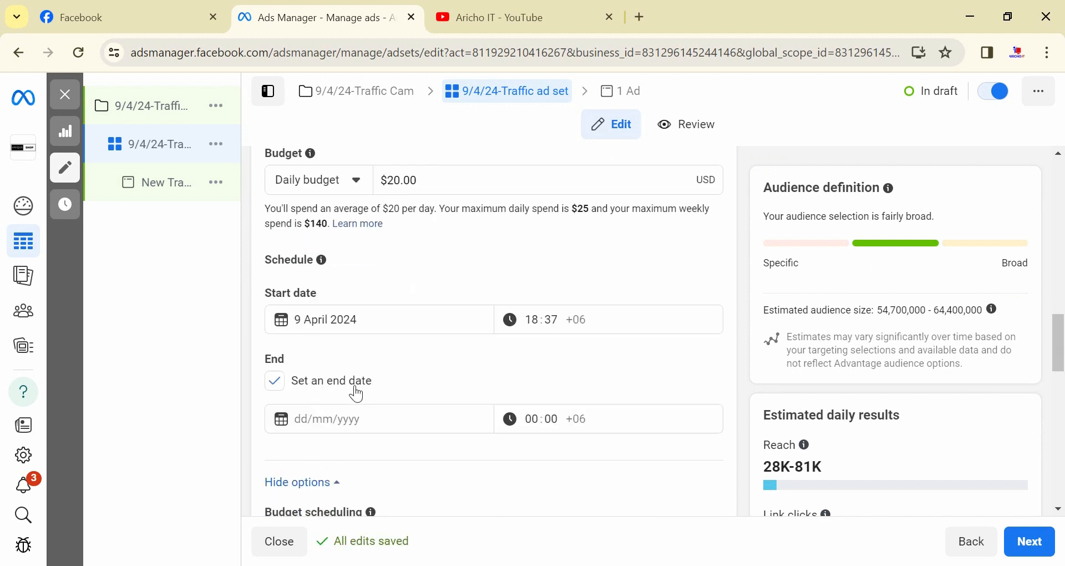
pyautogui.click(315, 386)
pyautogui.scroll(1, 438, 461)
pyautogui.scroll(1, 439, 444)
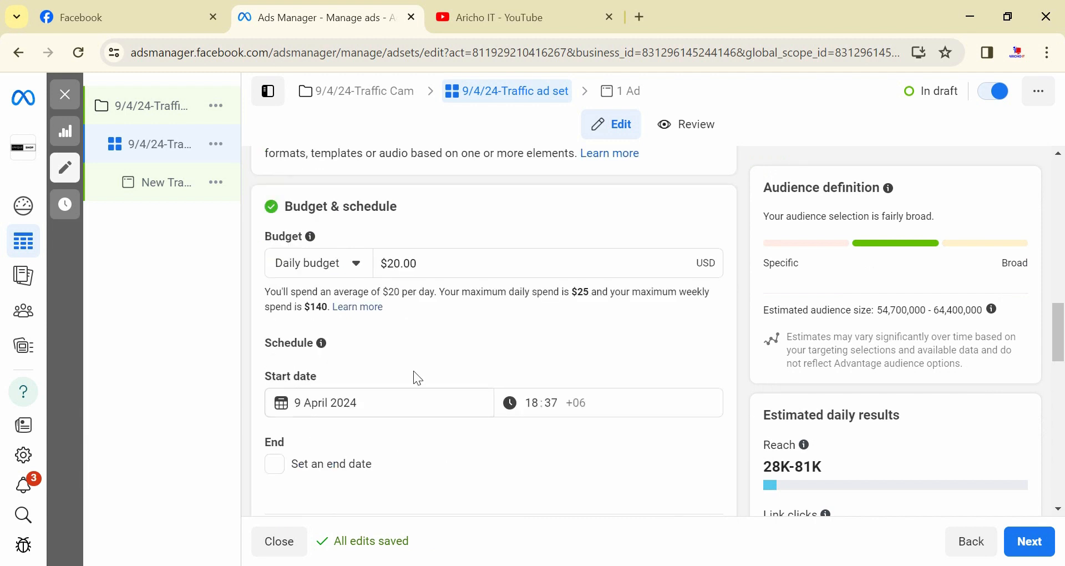
# Step: Switch the ad set to Lifetime budget and set its end date to 13 May 2024
pyautogui.click(335, 271)
pyautogui.click(322, 329)
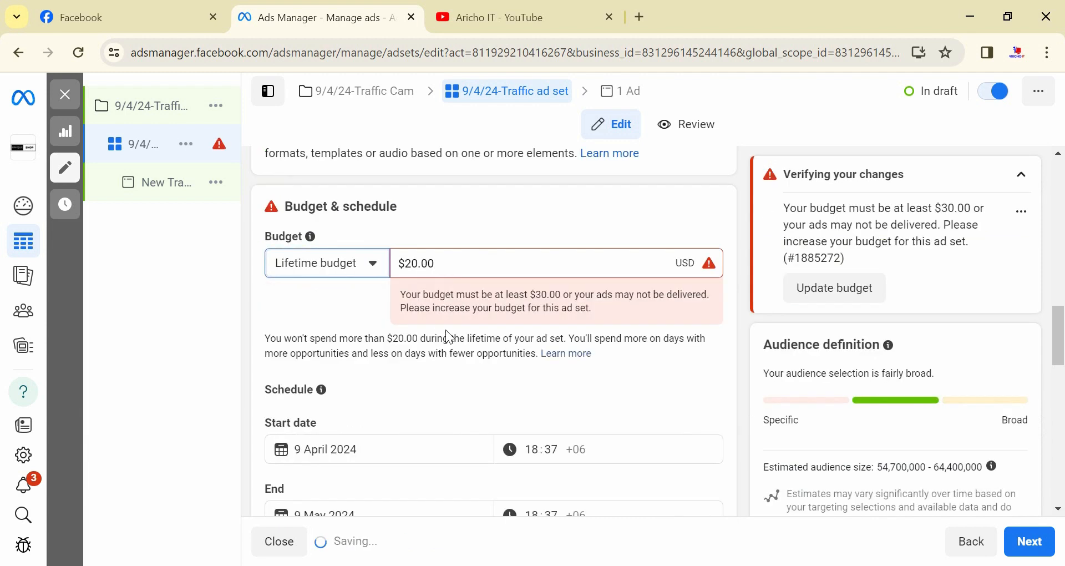
pyautogui.scroll(-3, 448, 338)
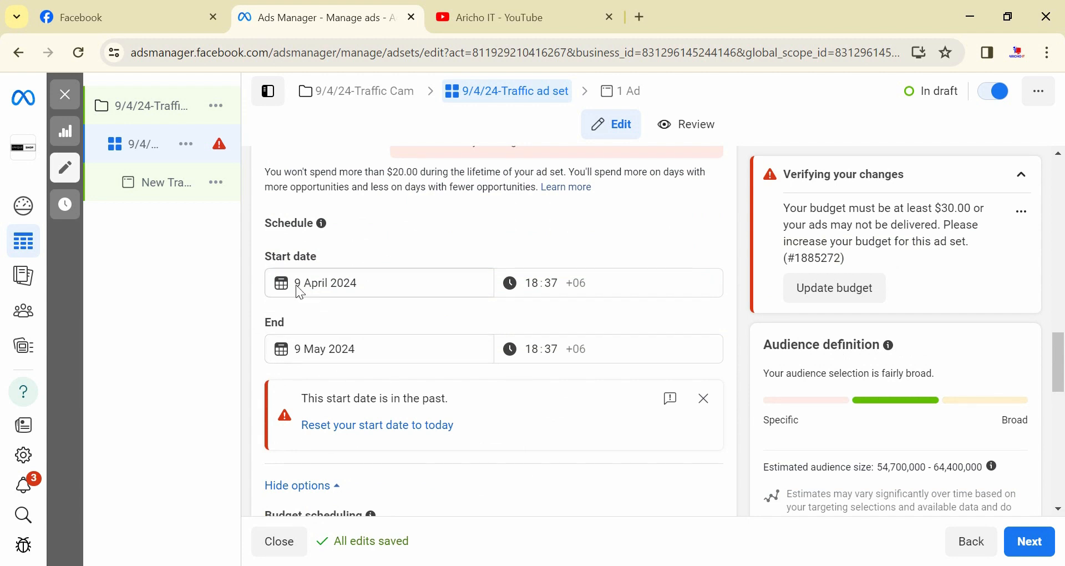
pyautogui.click(366, 348)
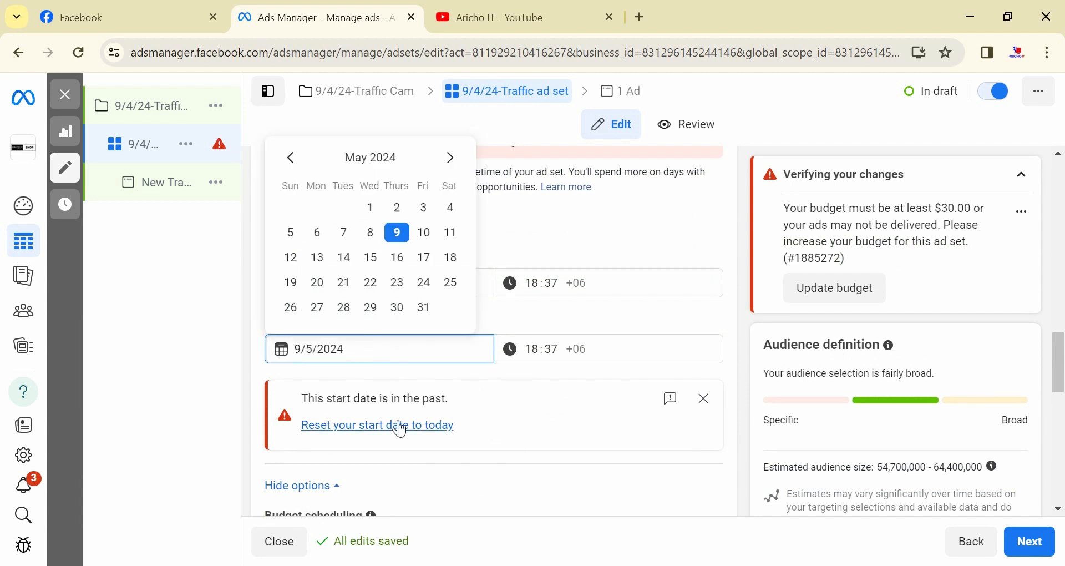
pyautogui.scroll(2, 404, 426)
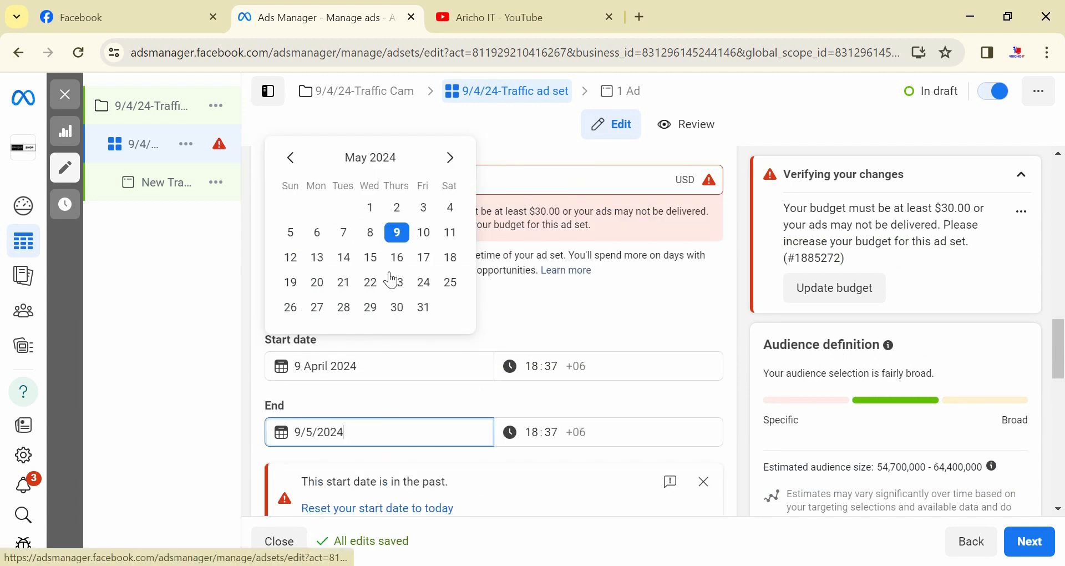
pyautogui.click(317, 257)
# Step: Set the ad set's end date to 15 April 2024 and dismiss the notice about the start date
pyautogui.click(375, 430)
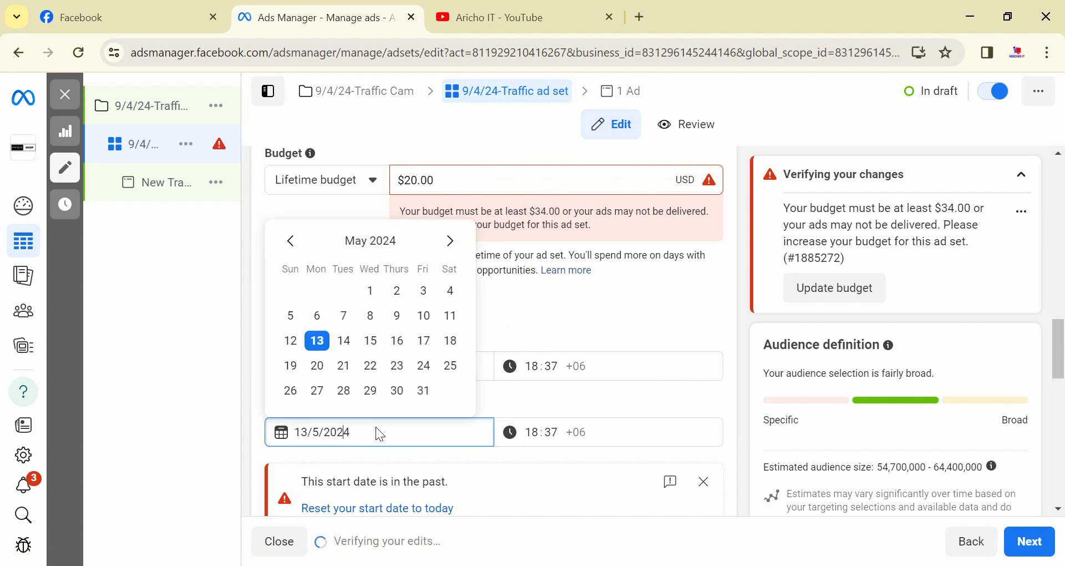
pyautogui.click(291, 241)
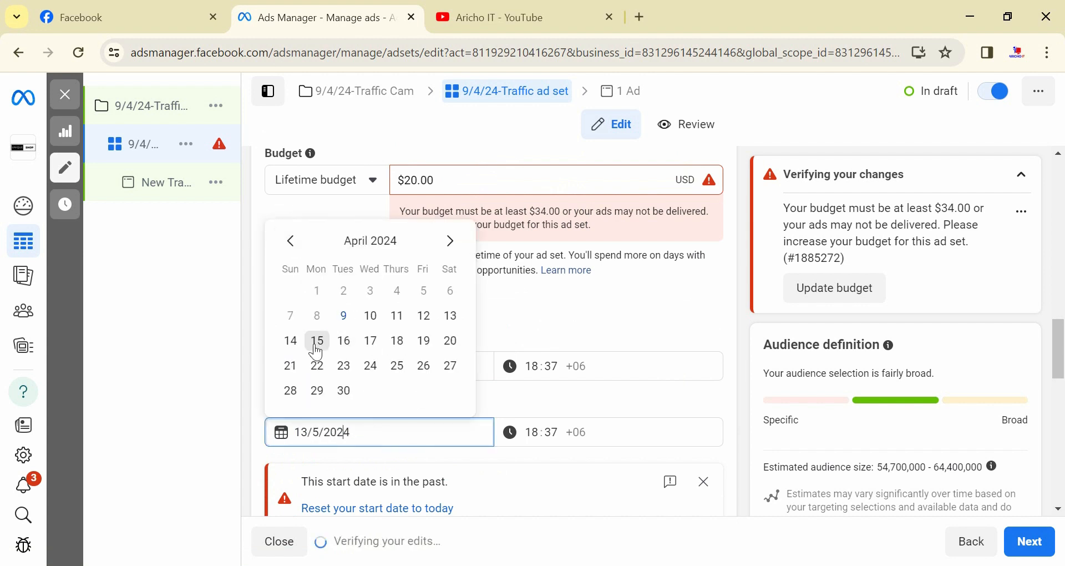
pyautogui.click(315, 342)
pyautogui.click(420, 435)
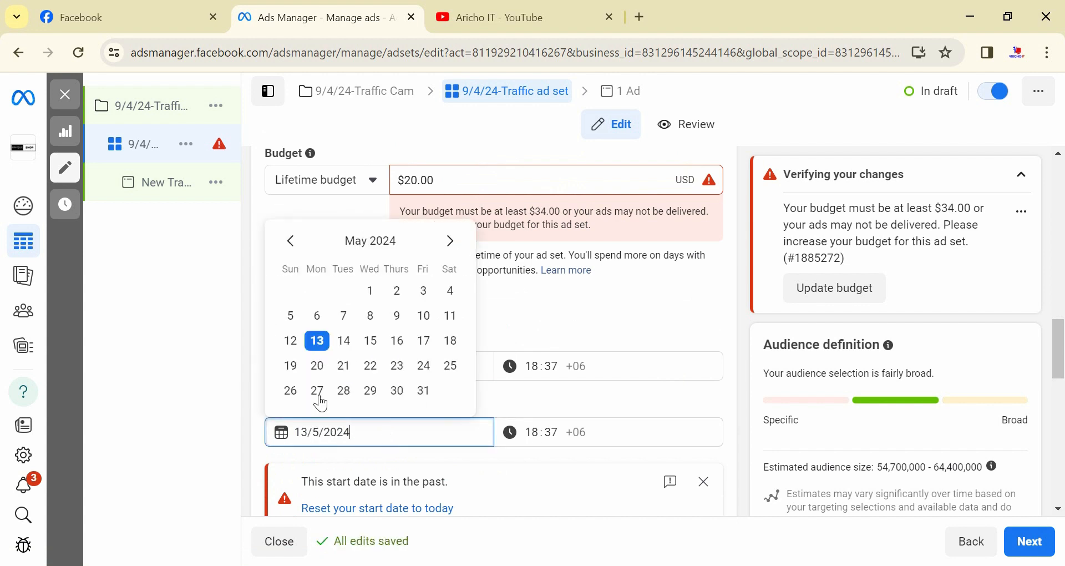
pyautogui.click(291, 241)
pyautogui.click(317, 341)
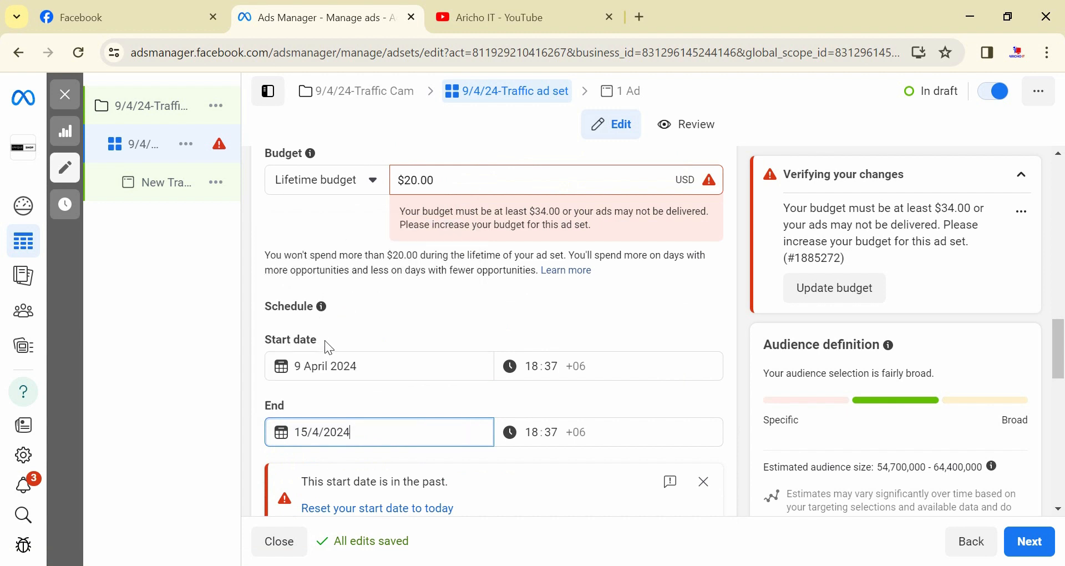
pyautogui.click(421, 351)
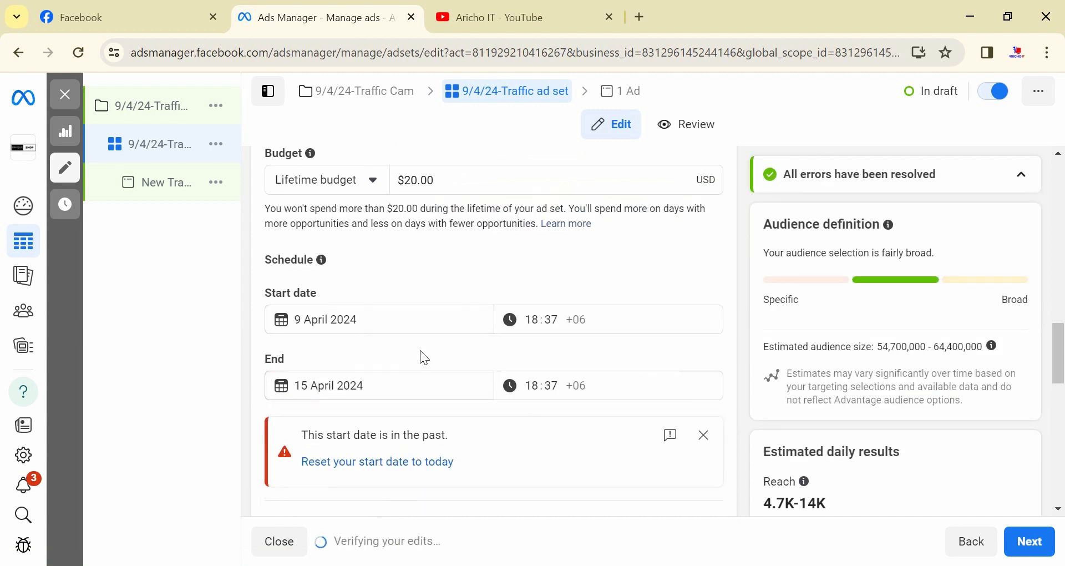
pyautogui.click(702, 435)
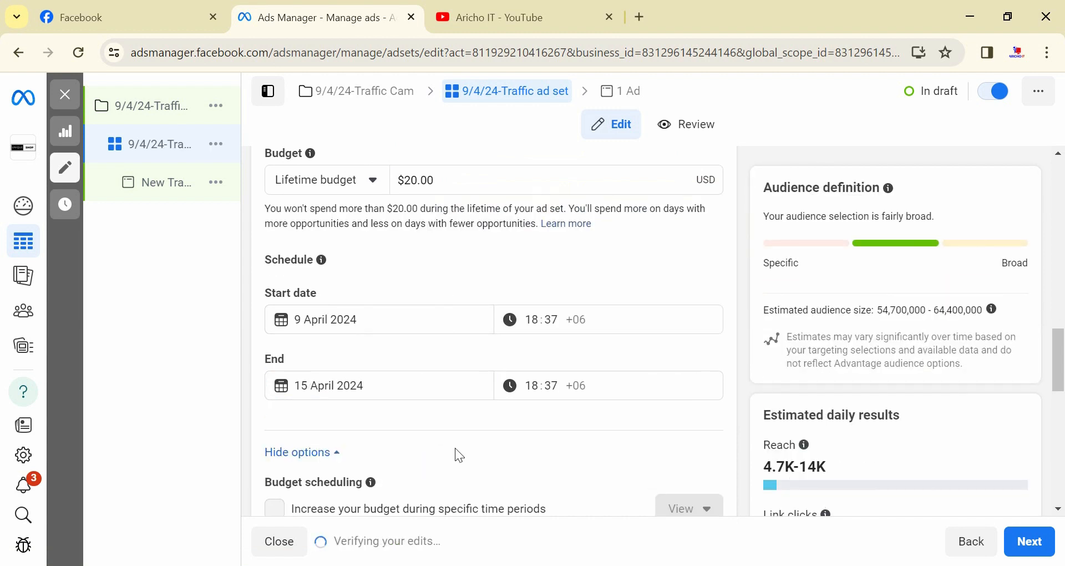
pyautogui.scroll(2, 391, 405)
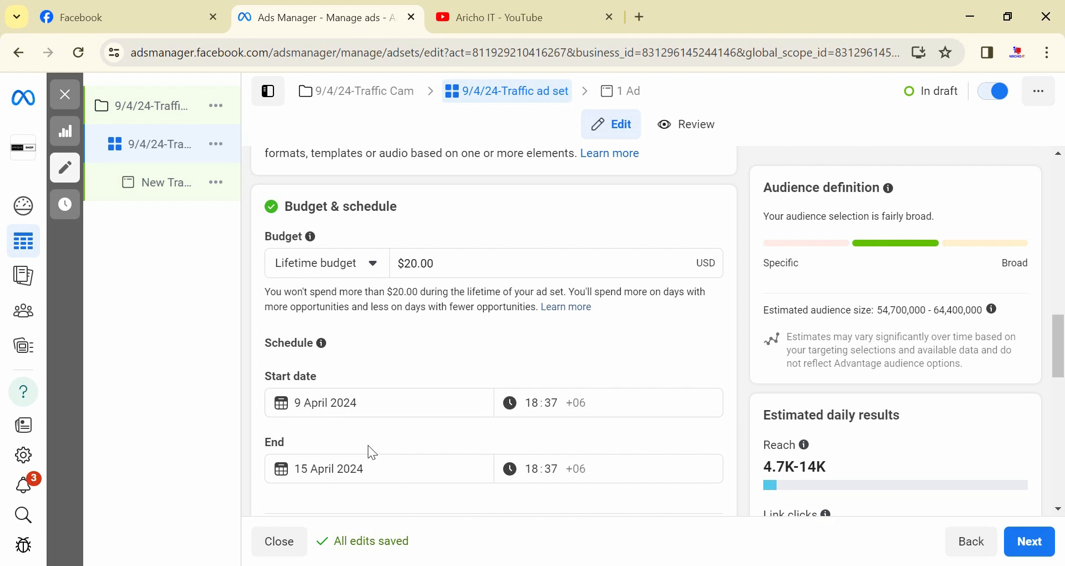
# Step: Switch the ad set to Daily budget and remove its end date
pyautogui.moveTo(437, 264); pyautogui.dragTo(396, 264)
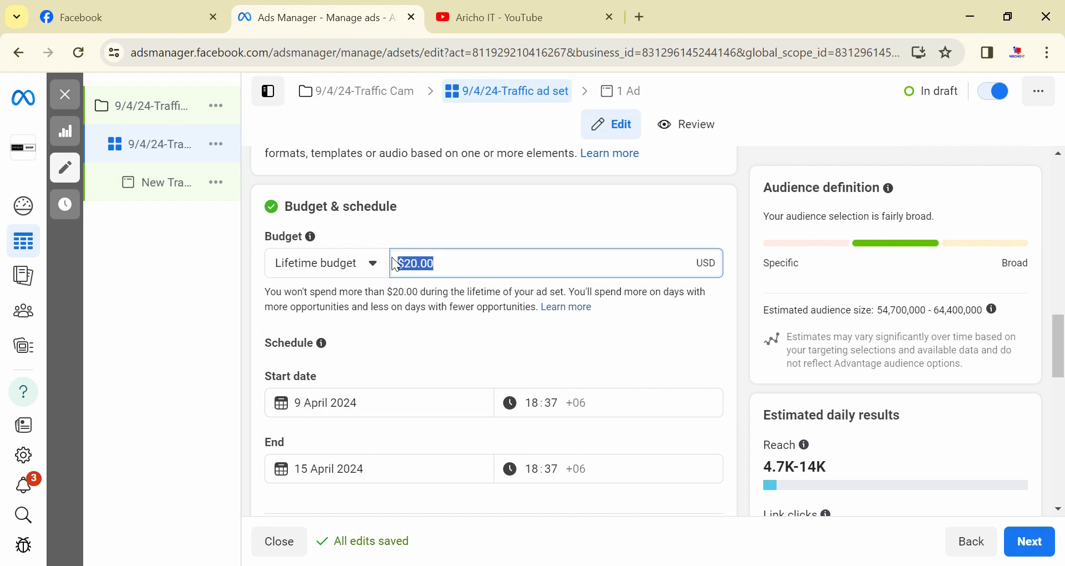
pyautogui.click(440, 357)
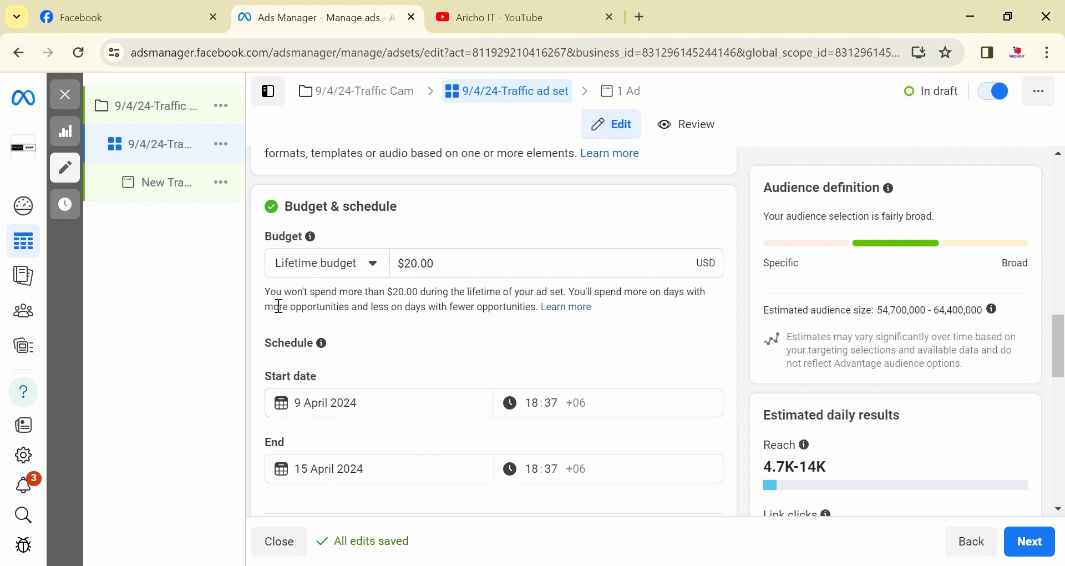
pyautogui.click(305, 264)
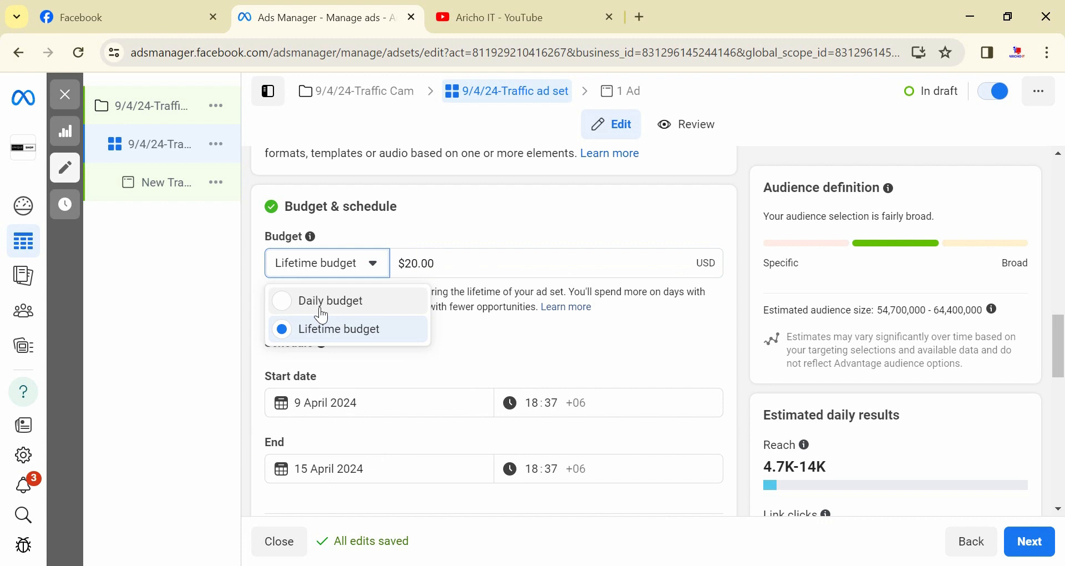
pyautogui.click(321, 303)
pyautogui.scroll(-2, 507, 355)
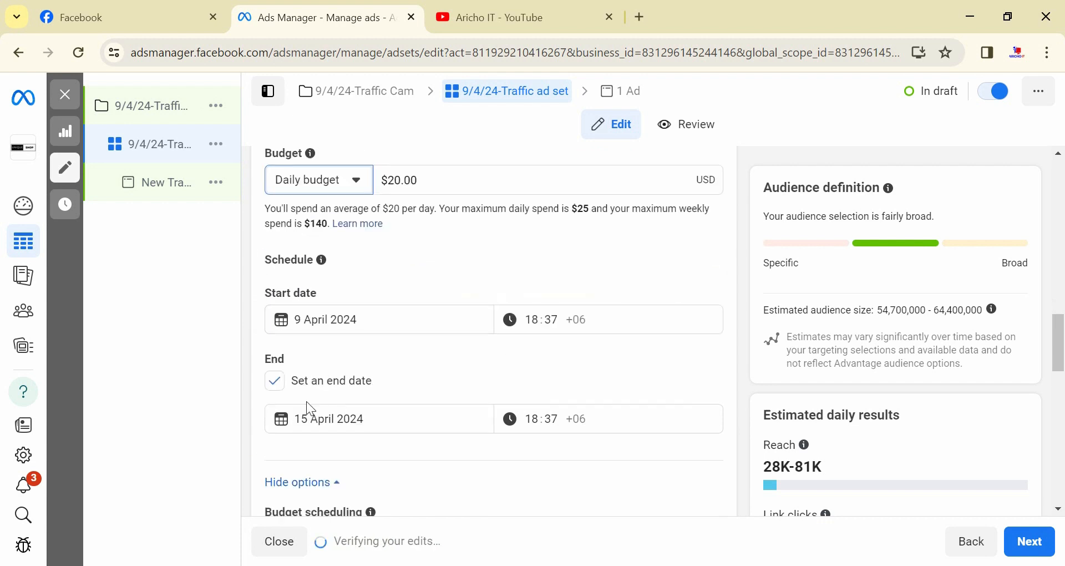
pyautogui.click(276, 384)
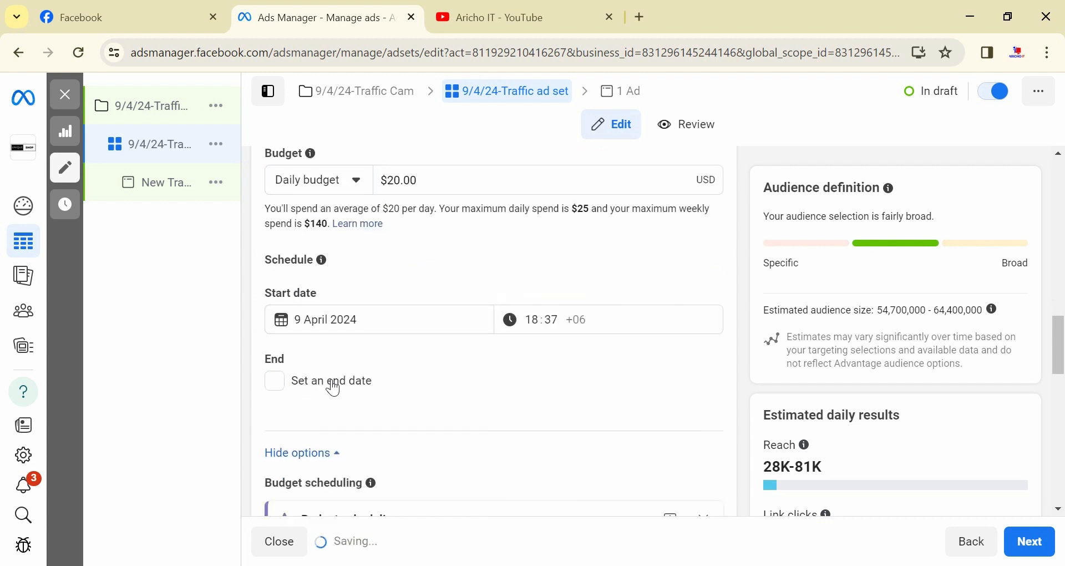
pyautogui.click(364, 389)
pyautogui.click(363, 388)
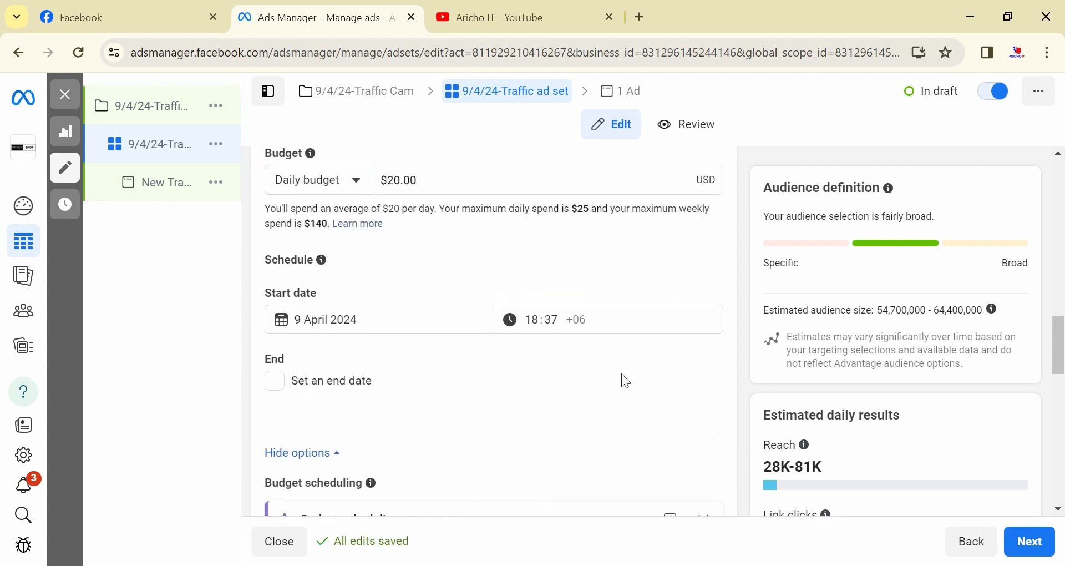
# Step: Switch the ad set's budget type to Lifetime budget and check its schedule dates
pyautogui.scroll(4, 472, 424)
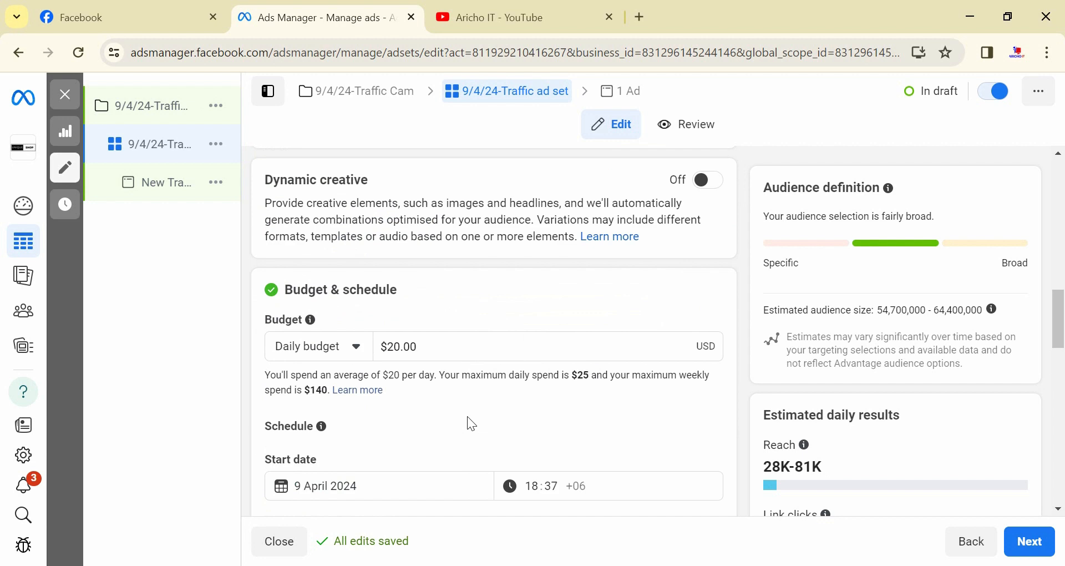
pyautogui.click(342, 346)
pyautogui.click(316, 413)
pyautogui.scroll(-5, 422, 435)
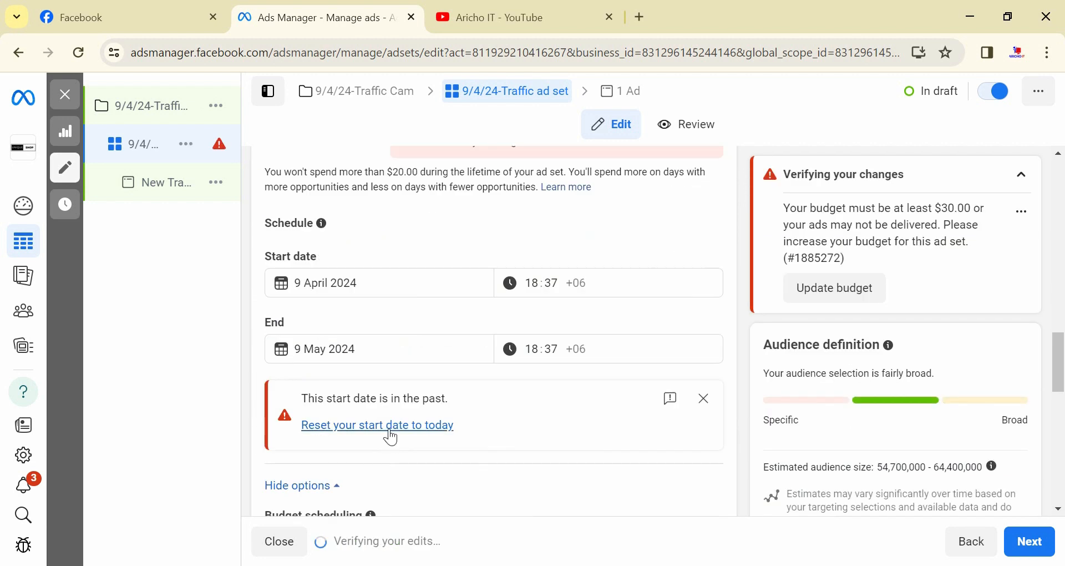
# Step: Open the ad scheduling settings for editing and turn on running ads on a schedule
pyautogui.scroll(-5, 419, 407)
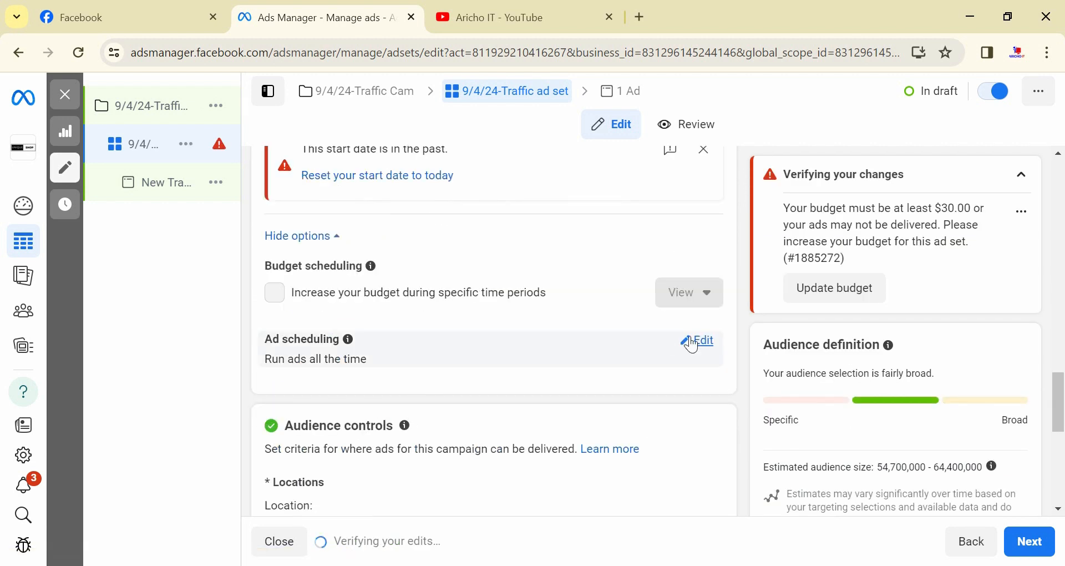
pyautogui.click(703, 337)
pyautogui.scroll(3, 370, 414)
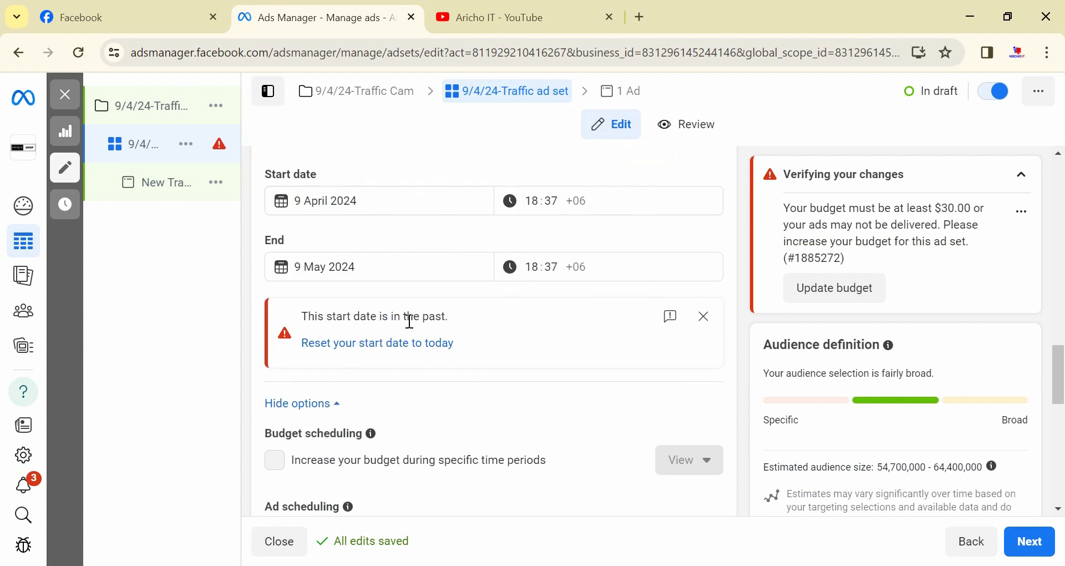
pyautogui.scroll(3, 411, 310)
pyautogui.scroll(-6, 415, 333)
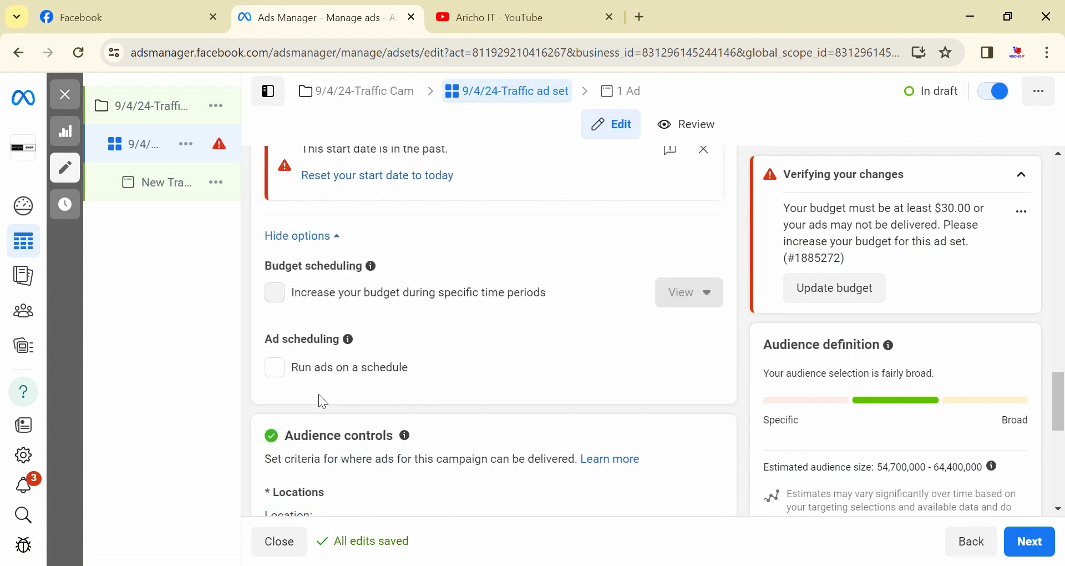
pyautogui.click(495, 364)
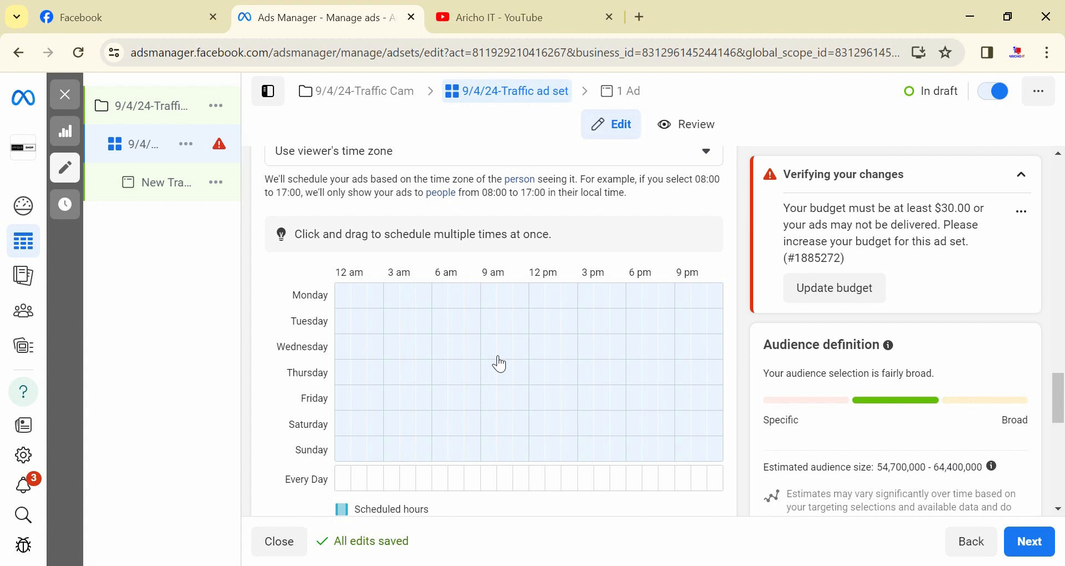
pyautogui.scroll(-2, 499, 294)
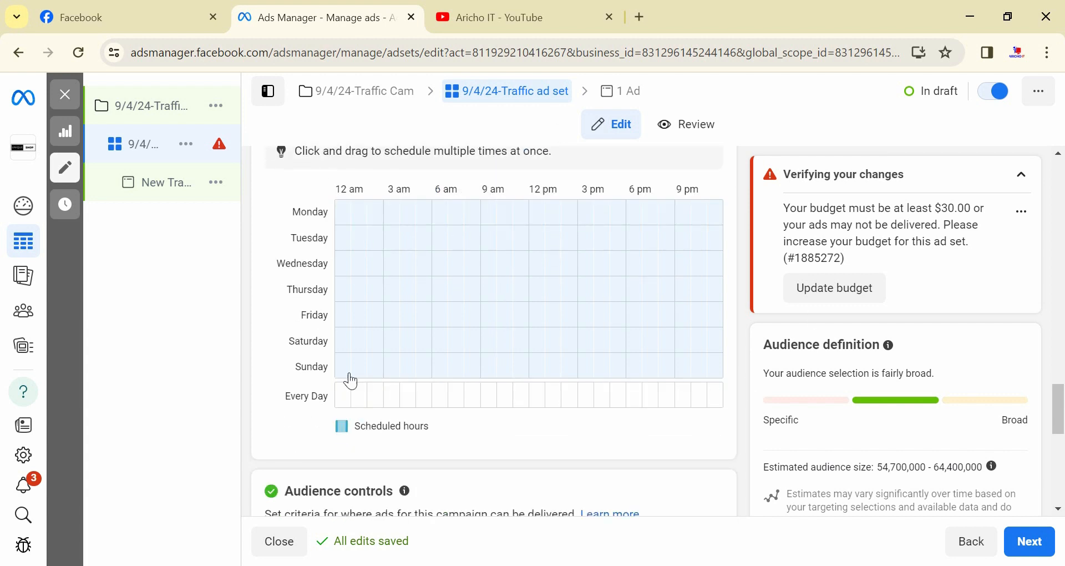
pyautogui.scroll(1, 432, 416)
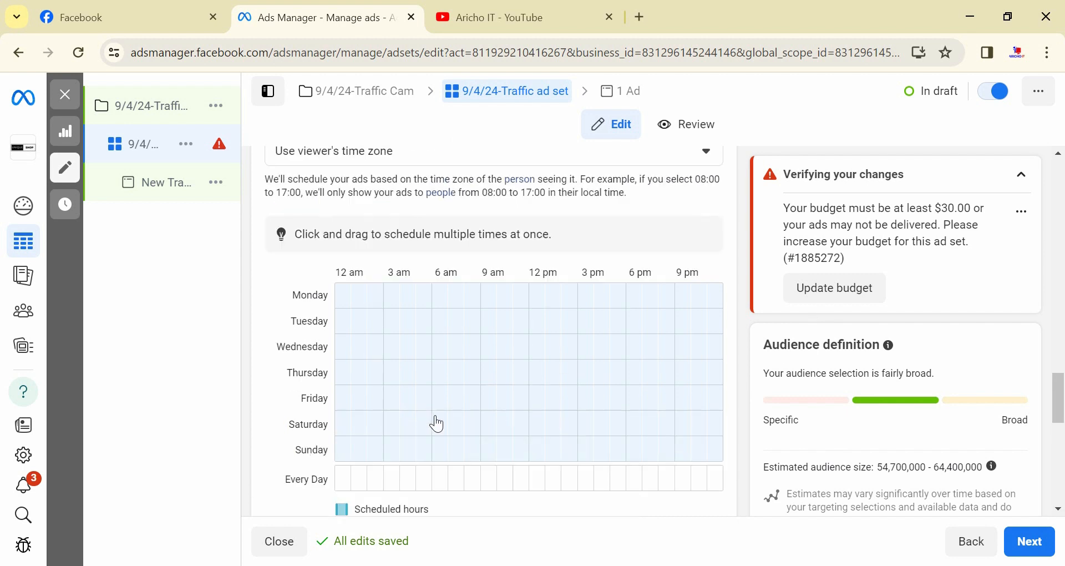
# Step: Schedule the ads for all of Friday and for 12 am to 3 am every day
pyautogui.moveTo(340, 406); pyautogui.dragTo(717, 408)
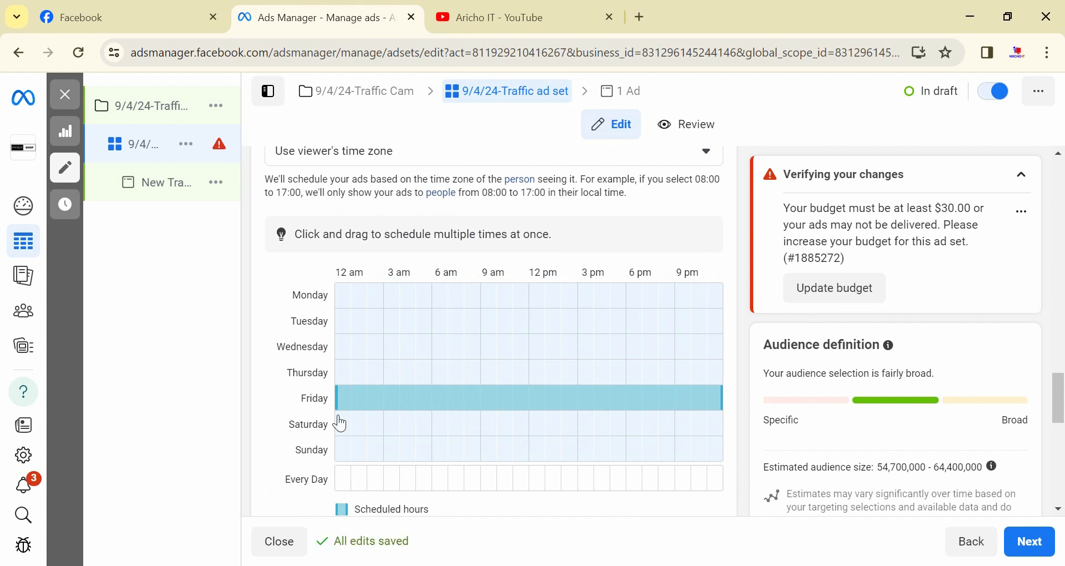
pyautogui.click(340, 293)
pyautogui.click(347, 295)
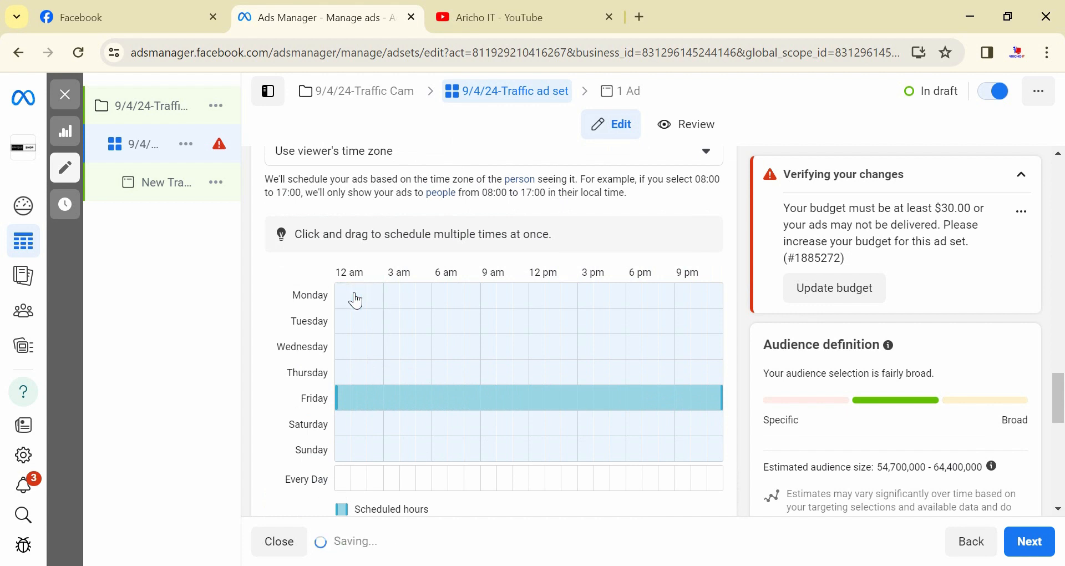
pyautogui.click(345, 481)
pyautogui.click(359, 481)
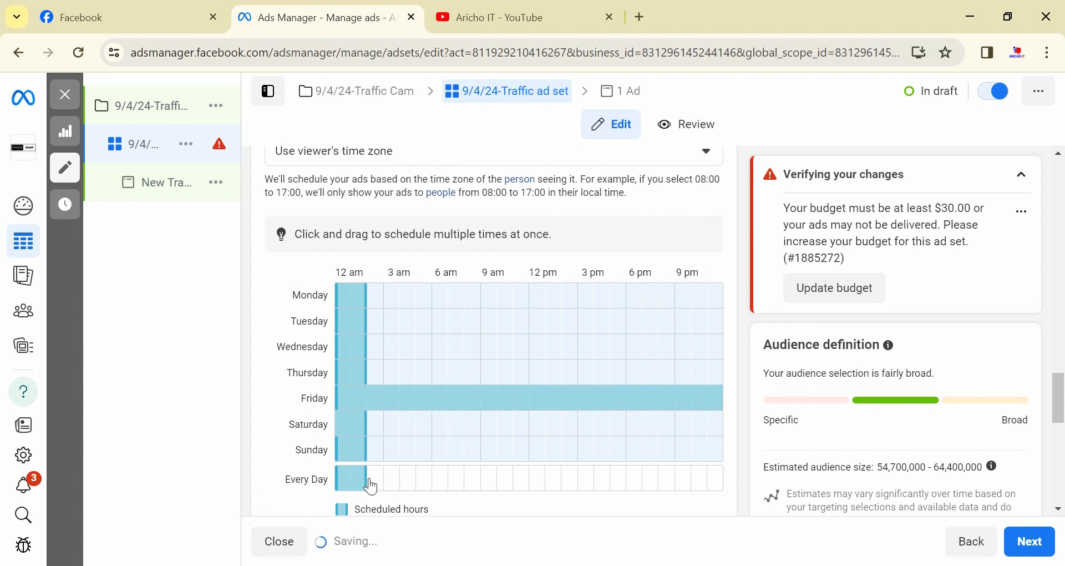
pyautogui.click(372, 486)
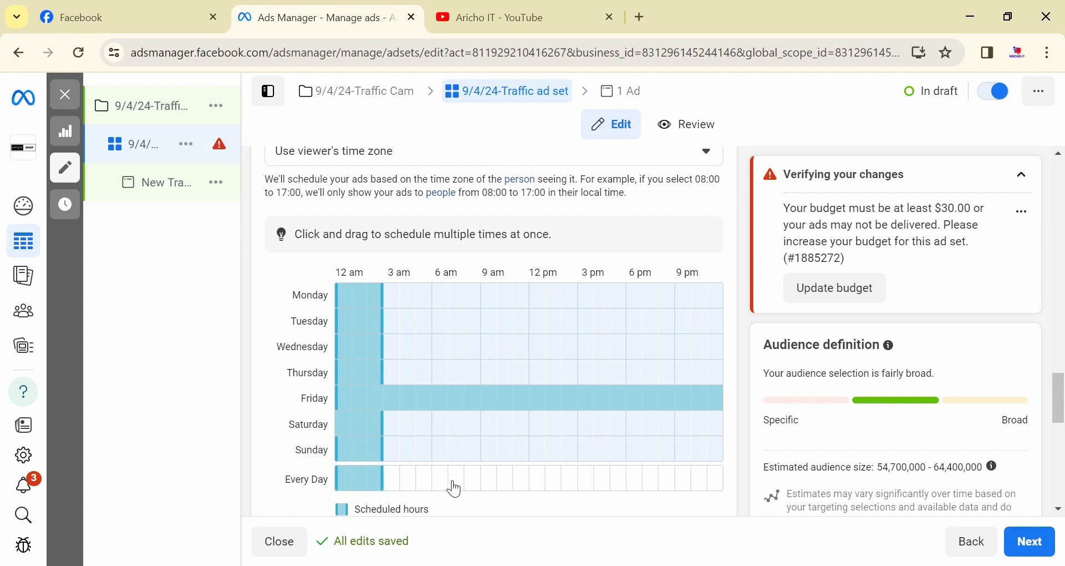
# Step: Schedule the ads from 7 am to midnight every day and fill Friday's 6 am to 7 am gap
pyautogui.moveTo(454, 483); pyautogui.dragTo(734, 472)
pyautogui.moveTo(451, 491); pyautogui.dragTo(484, 477)
pyautogui.click(443, 486)
pyautogui.click(458, 481)
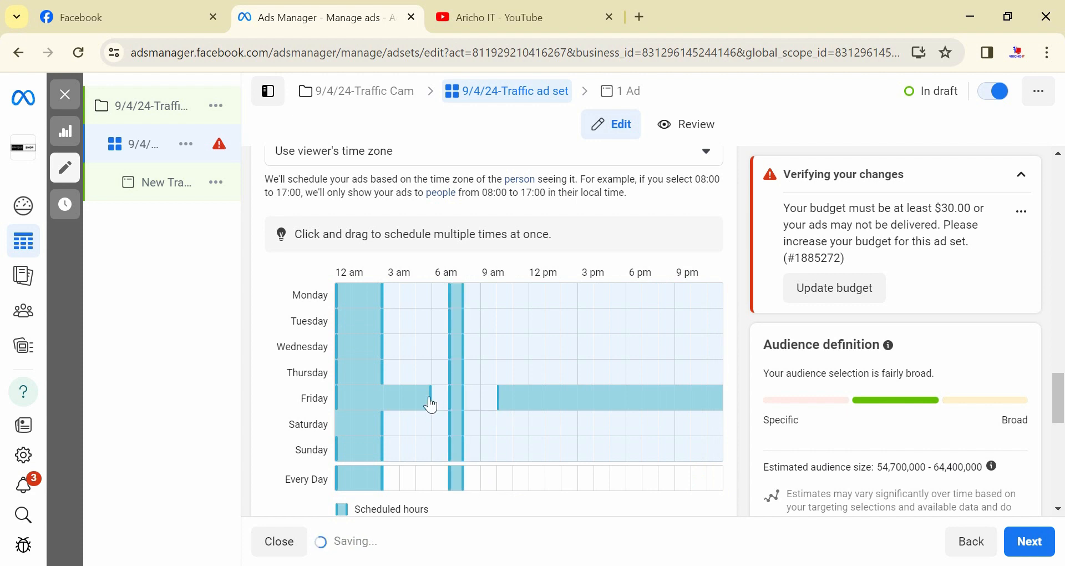
pyautogui.click(460, 395)
pyautogui.moveTo(458, 398); pyautogui.dragTo(485, 397)
pyautogui.click(485, 399)
pyautogui.moveTo(458, 477); pyautogui.dragTo(718, 483)
pyautogui.click(461, 485)
pyautogui.click(456, 485)
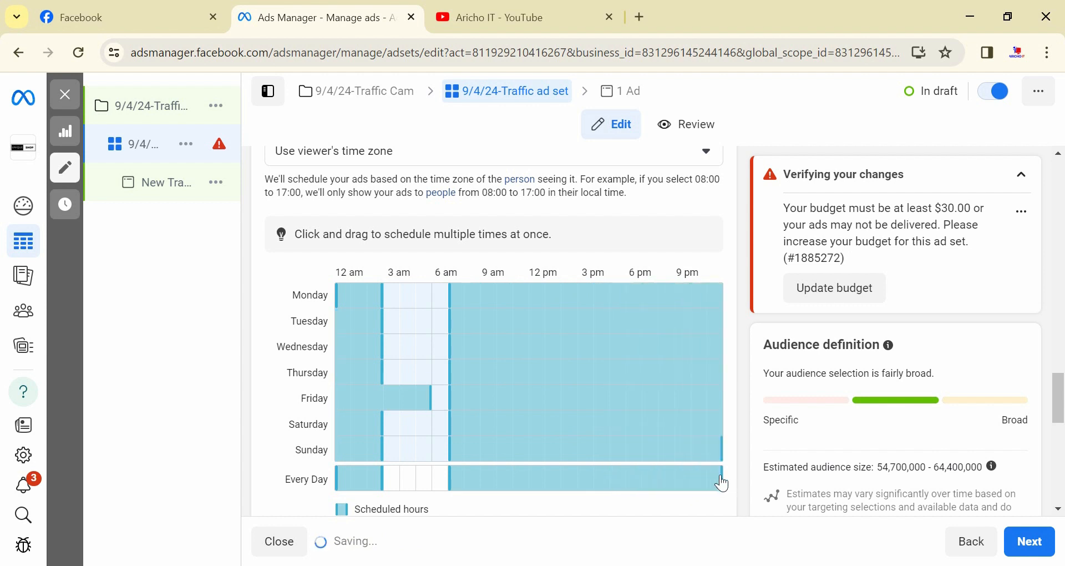
pyautogui.click(435, 406)
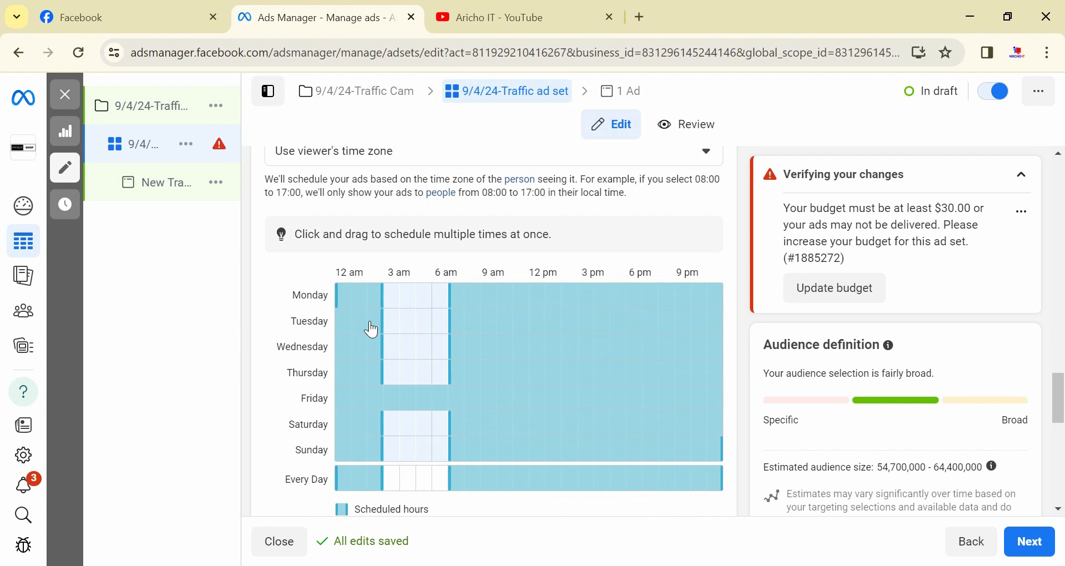
# Step: Review the ad set's budget and schedule, Audience controls and Advantage+ audience sections
pyautogui.scroll(3, 335, 428)
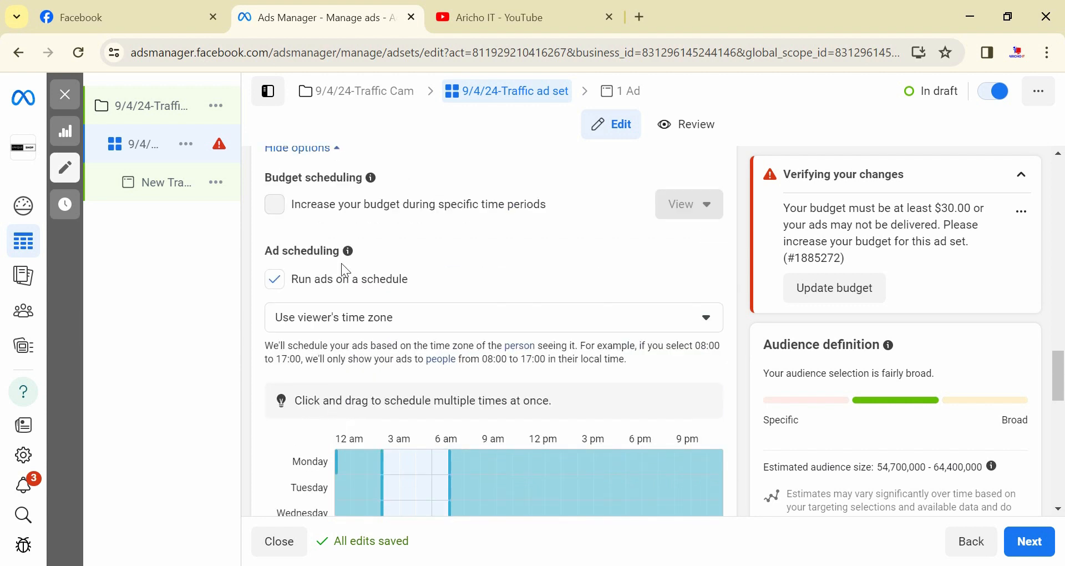
pyautogui.scroll(6, 481, 343)
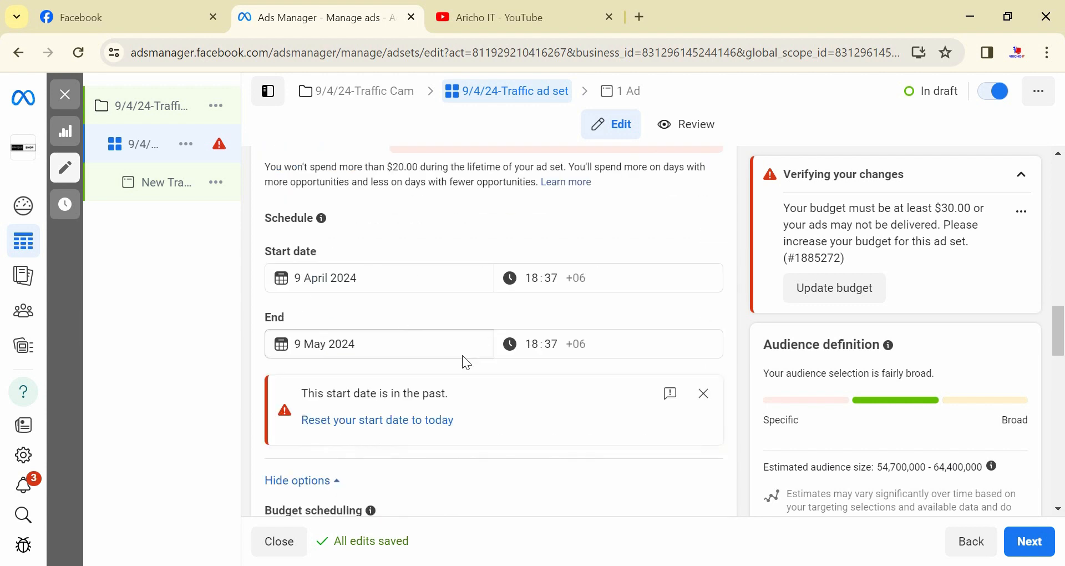
pyautogui.scroll(4, 462, 355)
pyautogui.scroll(-2, 453, 360)
pyautogui.scroll(-10, 449, 358)
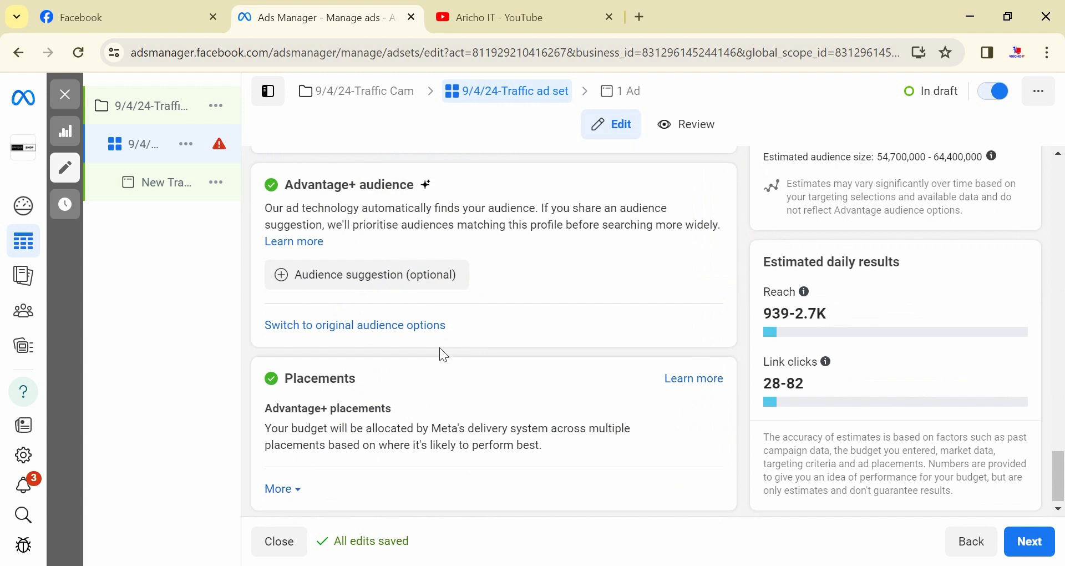
pyautogui.scroll(2, 433, 355)
pyautogui.scroll(4, 466, 394)
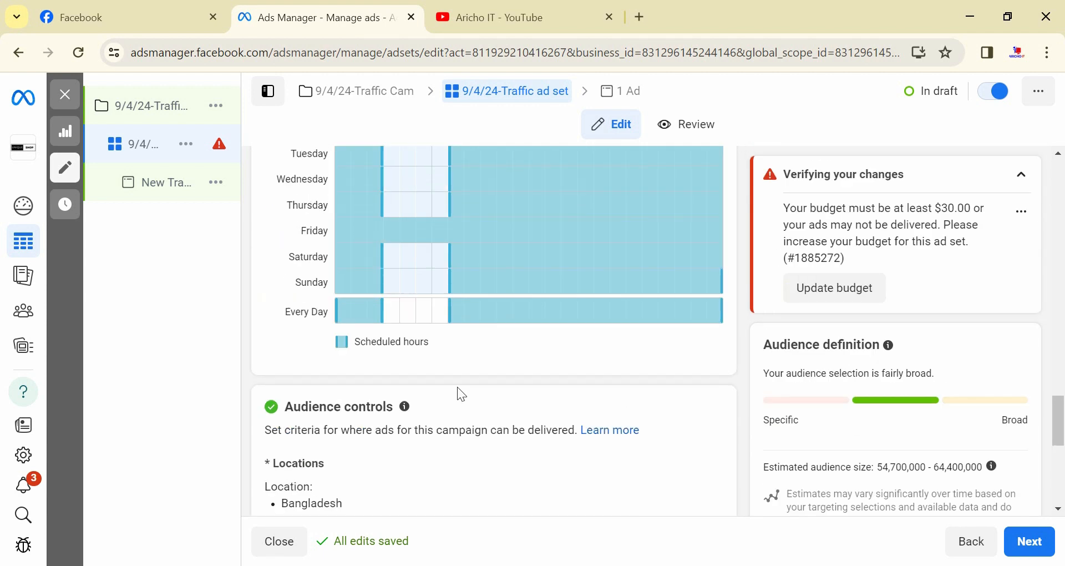
pyautogui.scroll(-6, 444, 395)
pyautogui.scroll(3, 442, 400)
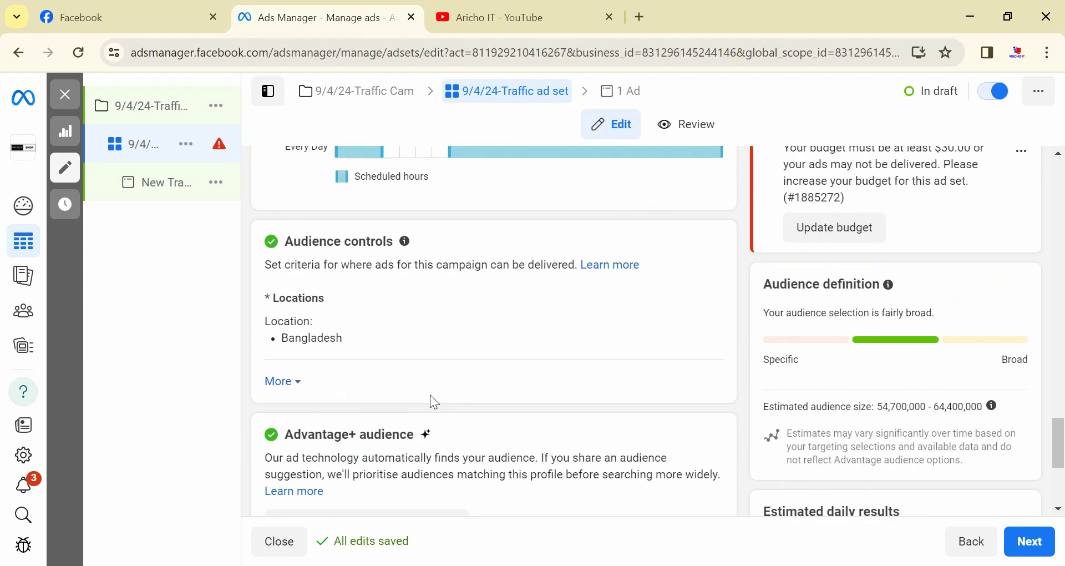
pyautogui.moveTo(262, 227); pyautogui.dragTo(587, 427)
pyautogui.click(591, 400)
pyautogui.scroll(-1, 392, 364)
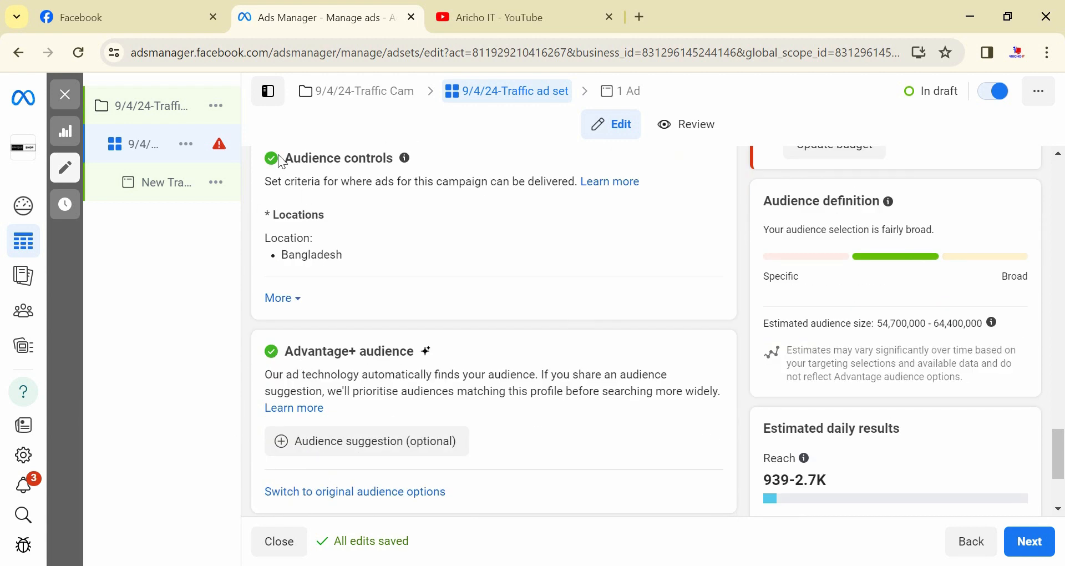
# Step: Change the ad set's placements from Advantage+ to Manual placements
pyautogui.scroll(-3, 450, 371)
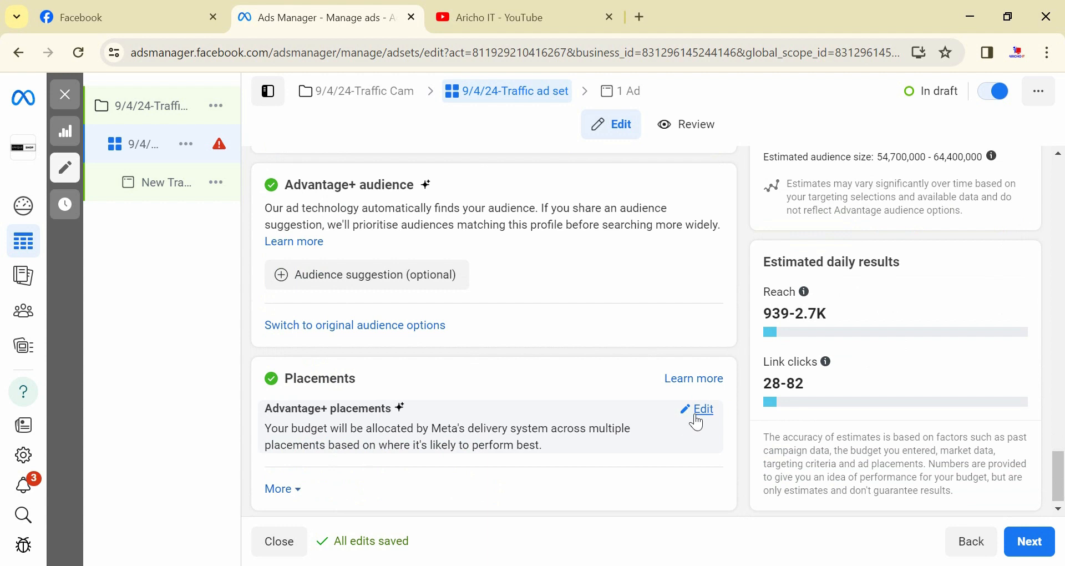
pyautogui.click(698, 414)
pyautogui.scroll(-1, 452, 405)
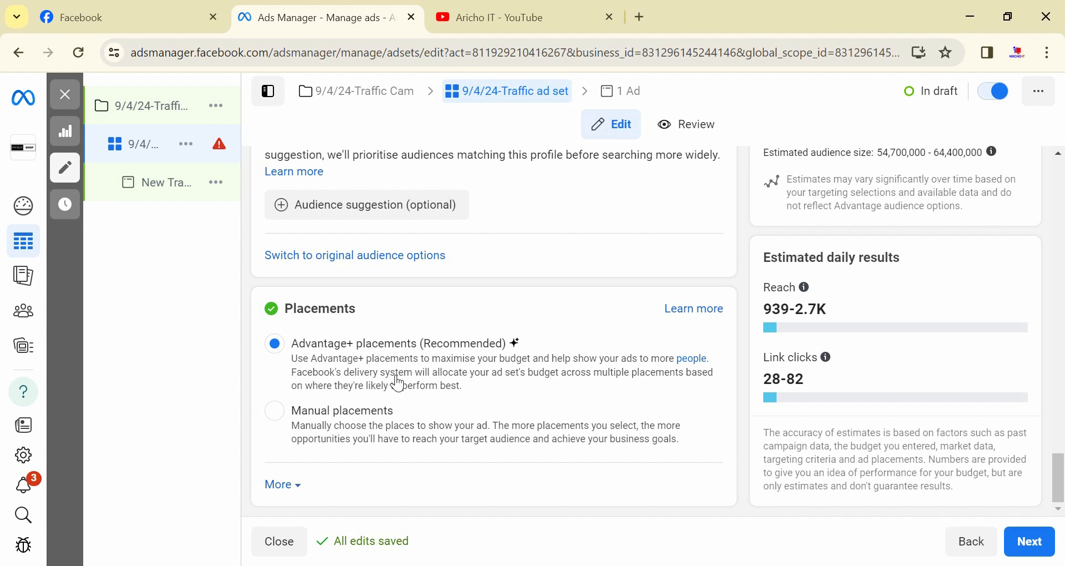
pyautogui.click(276, 412)
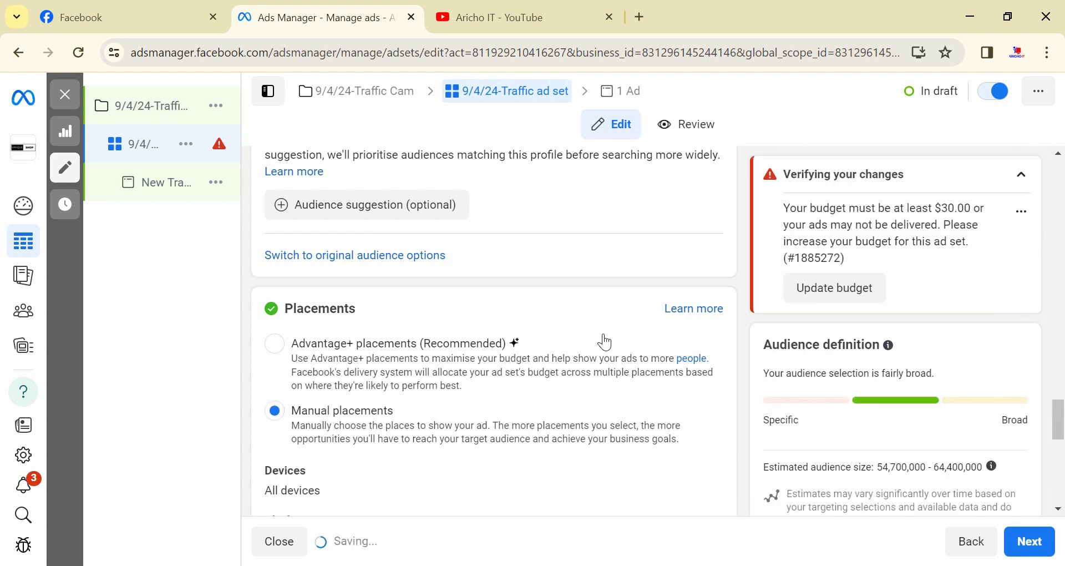
pyautogui.scroll(-4, 555, 338)
pyautogui.scroll(1, 488, 333)
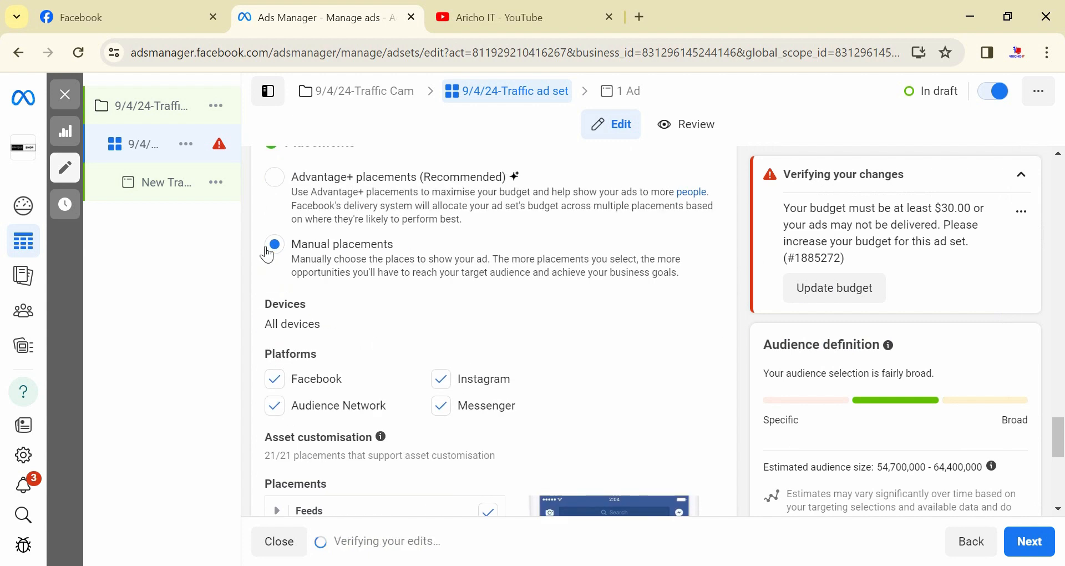
# Step: Try limiting the manual placements' devices to Desktop and restore them to all devices
pyautogui.click(700, 305)
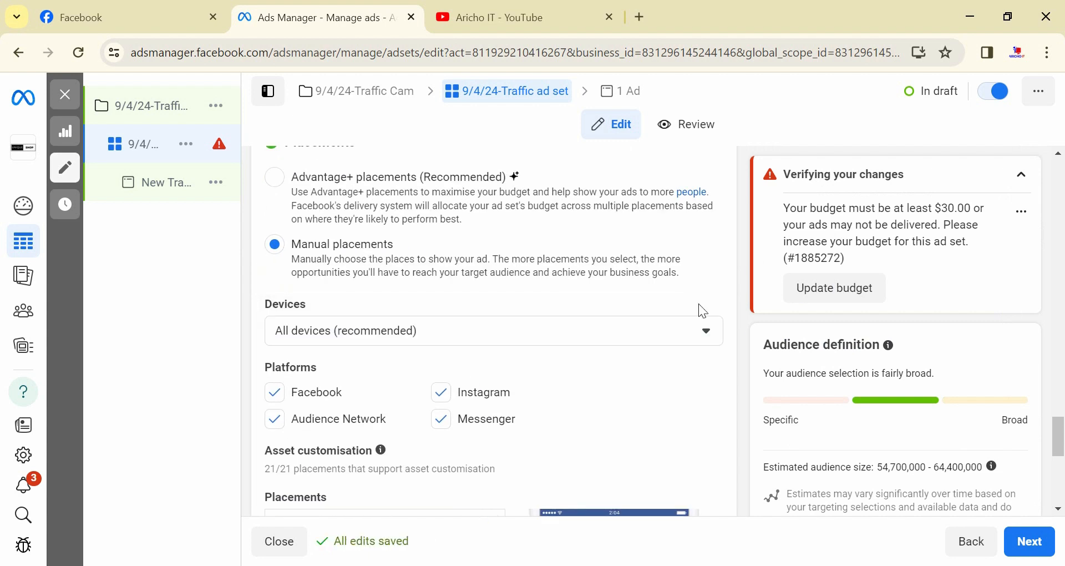
pyautogui.click(458, 335)
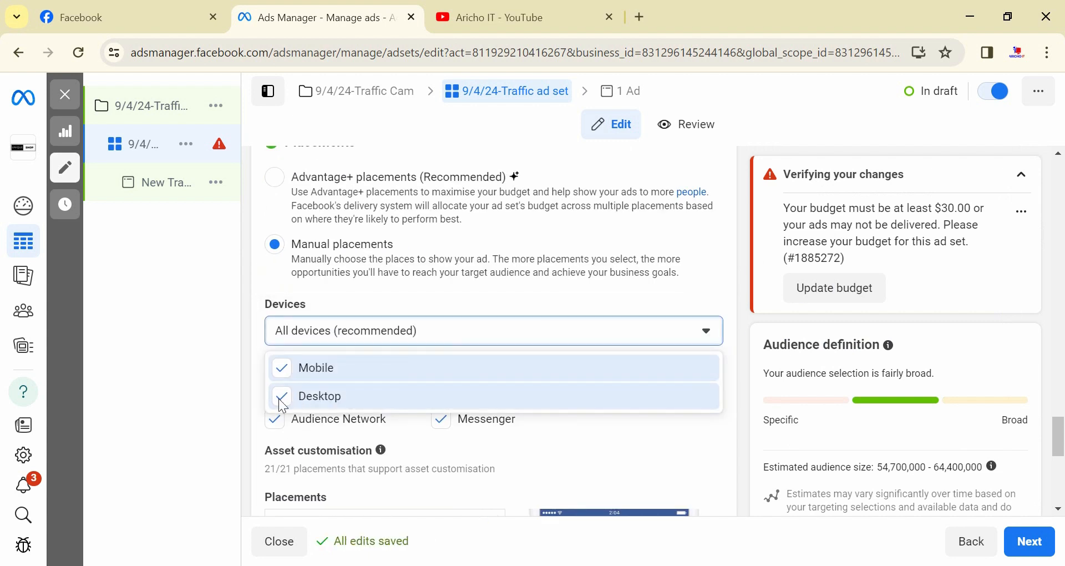
pyautogui.click(300, 369)
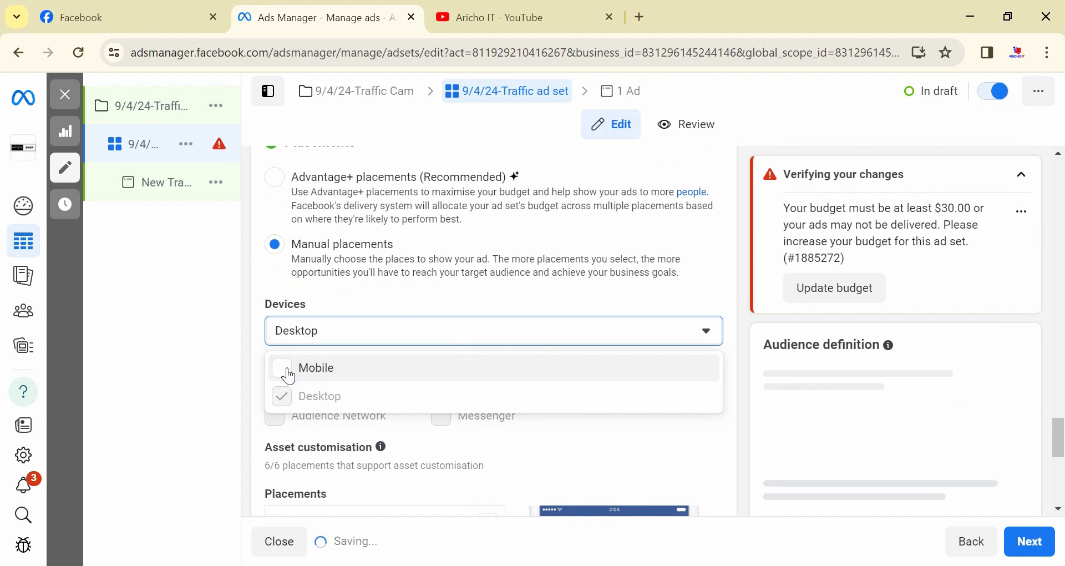
pyautogui.click(654, 369)
pyautogui.click(716, 331)
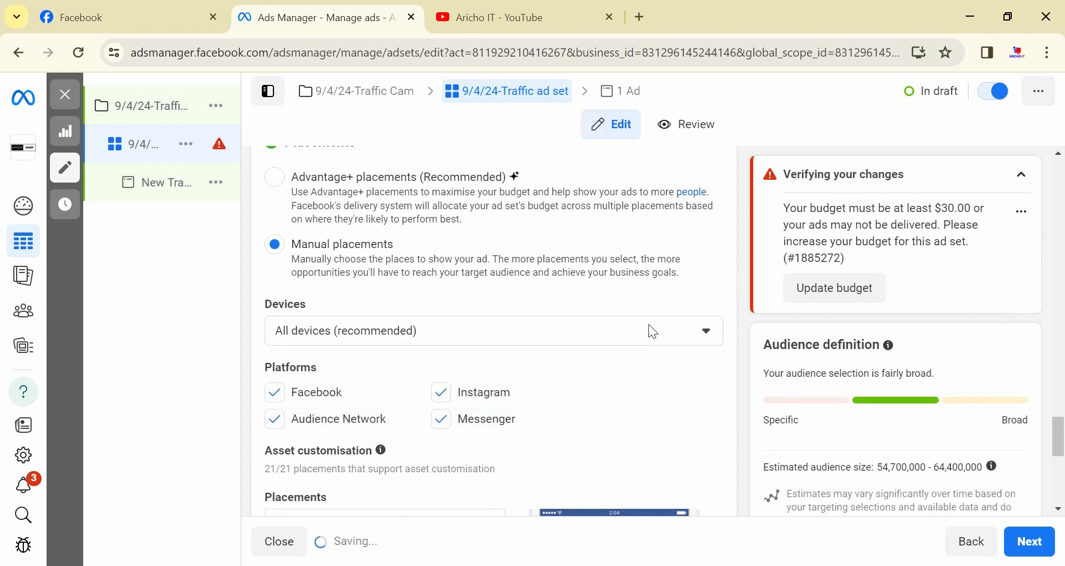
# Step: Try excluding Audience Network and Messenger from the manual placements' platforms and include both again
pyautogui.moveTo(264, 367); pyautogui.dragTo(318, 365)
pyautogui.click(336, 366)
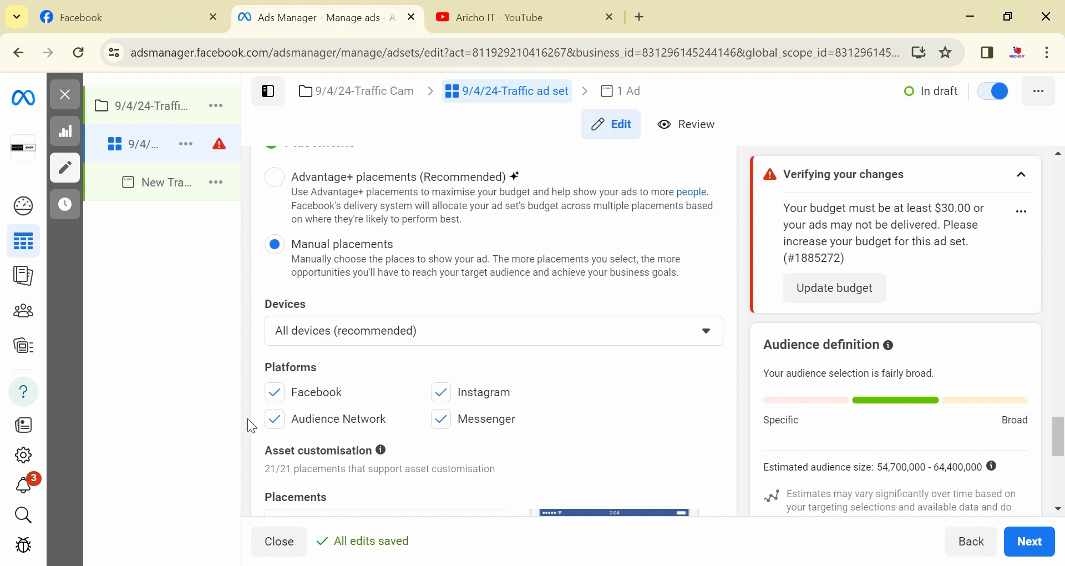
pyautogui.click(279, 424)
pyautogui.click(442, 420)
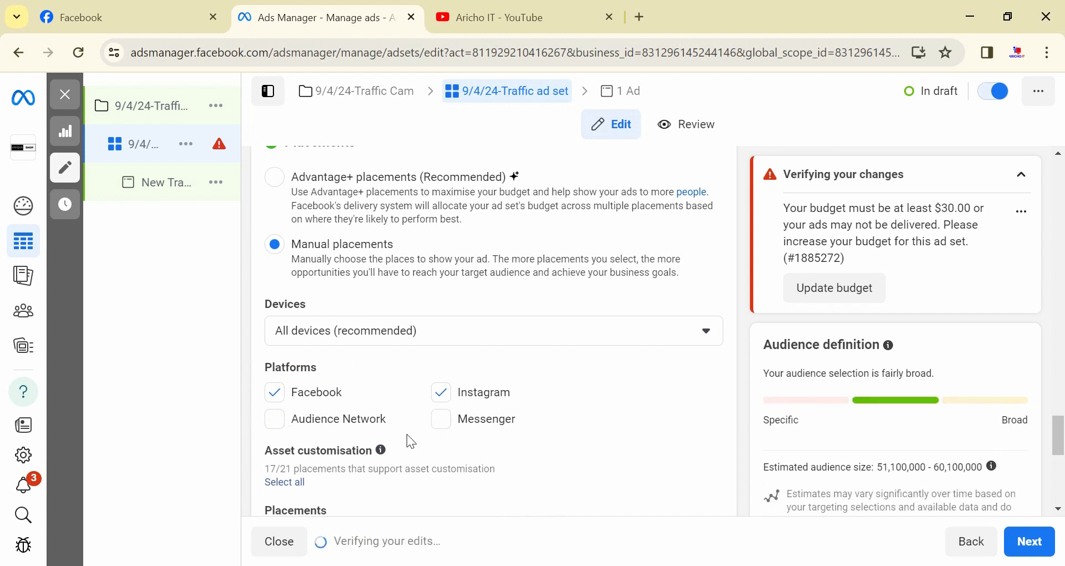
pyautogui.click(276, 420)
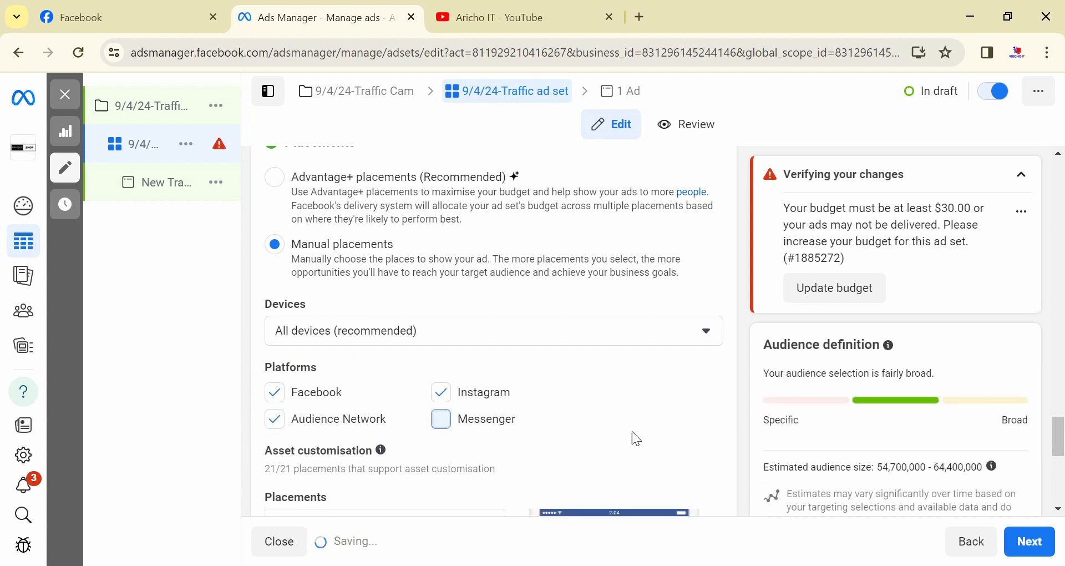
# Step: Review the Asset customisation line and the list of placement categories from Feeds to Apps and sites
pyautogui.scroll(-3, 636, 439)
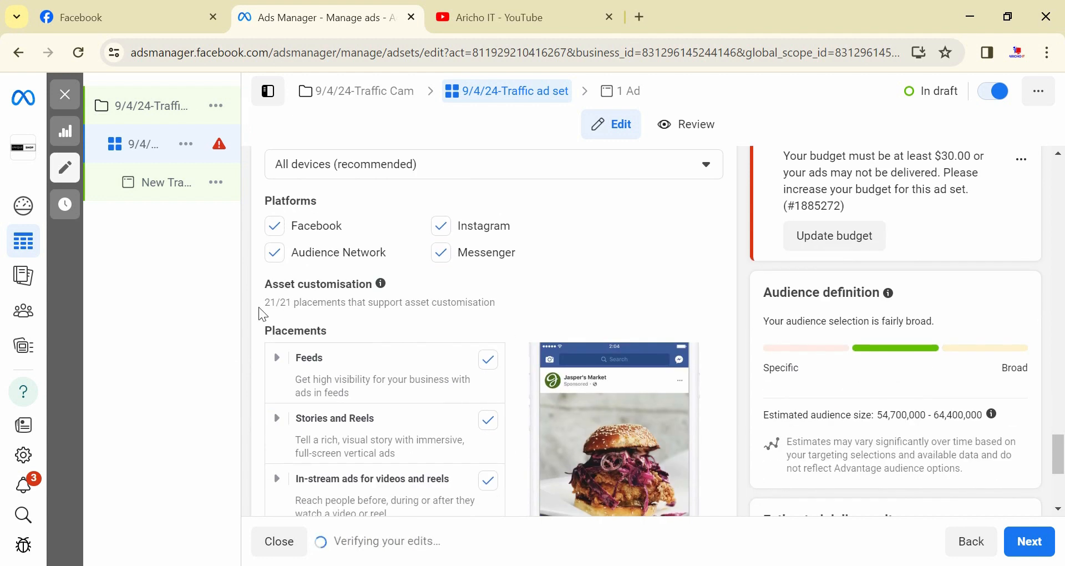
pyautogui.moveTo(258, 307); pyautogui.dragTo(516, 318)
pyautogui.click(516, 320)
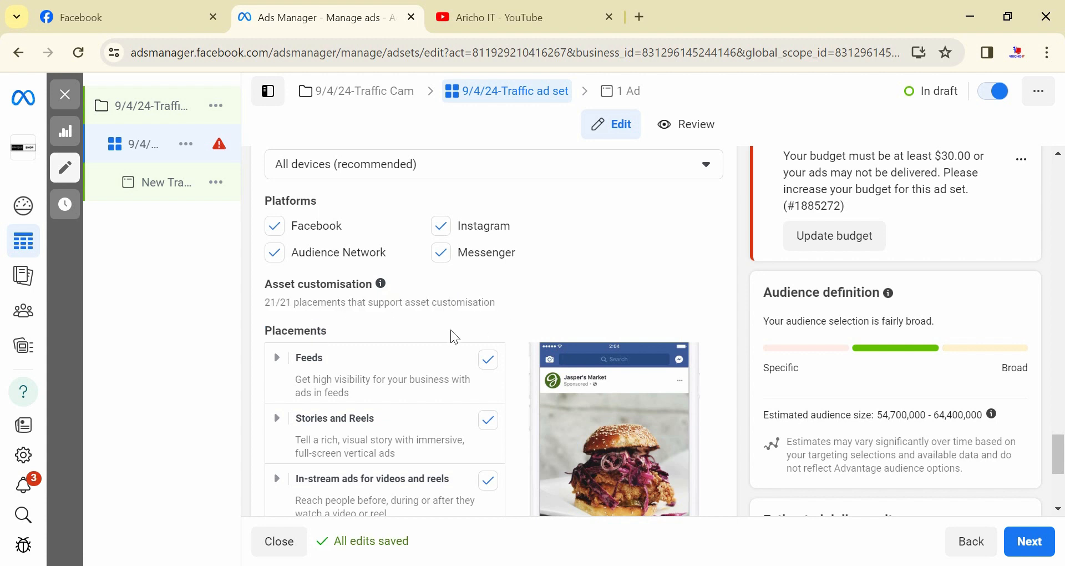
pyautogui.scroll(-3, 450, 329)
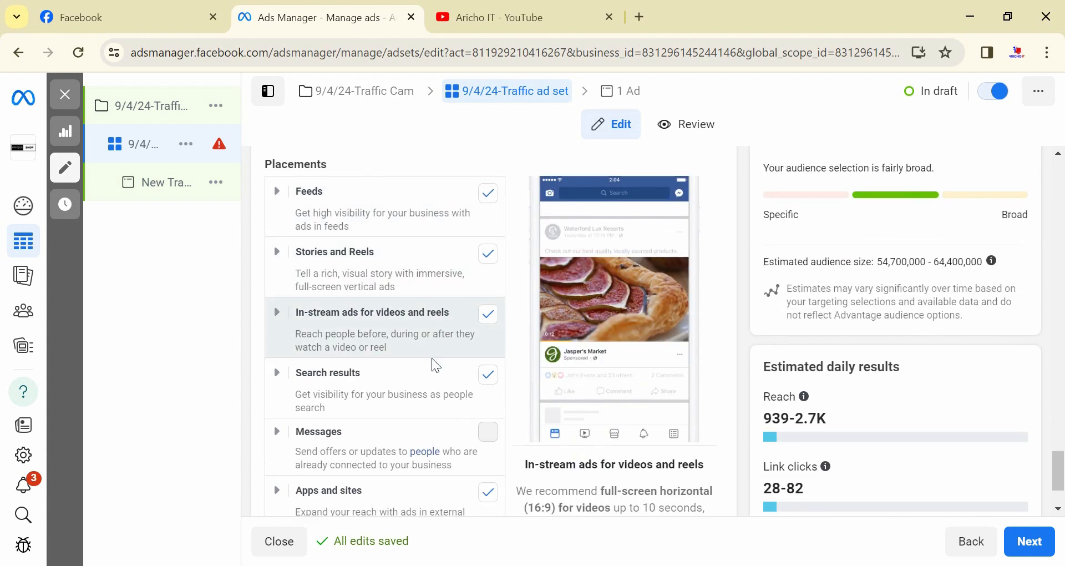
pyautogui.scroll(-3, 435, 365)
pyautogui.scroll(8, 423, 375)
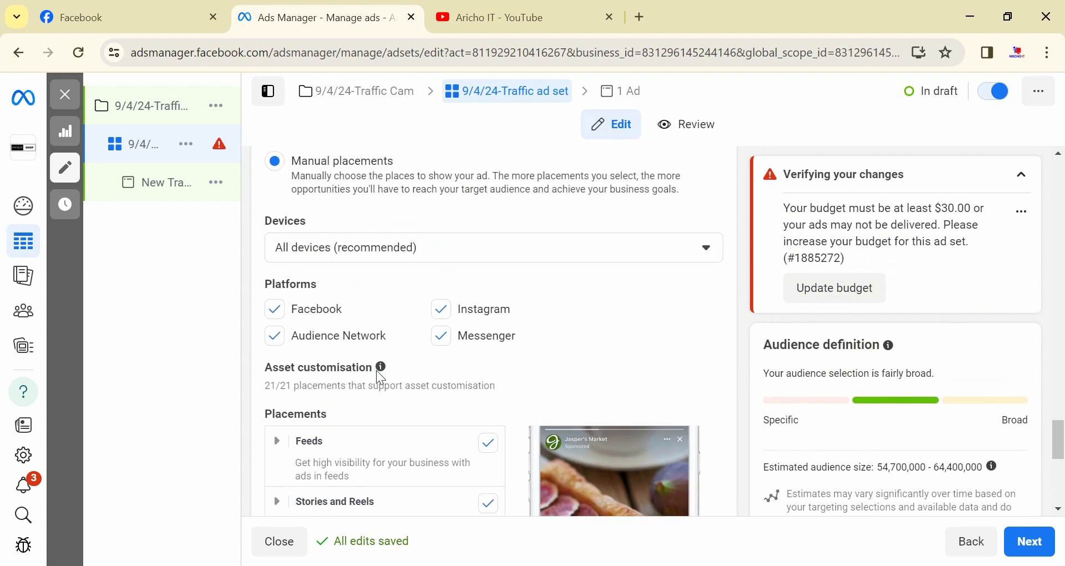
# Step: Toggle Audience Network and Messenger off, on and off again to compare the placements that support asset customisation
pyautogui.click(320, 336)
pyautogui.click(477, 338)
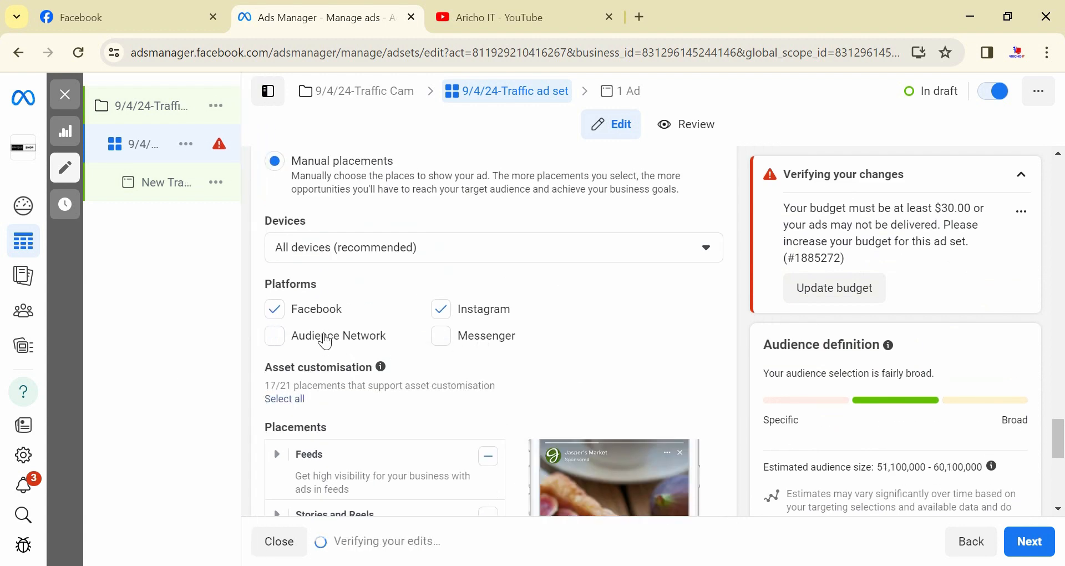
pyautogui.click(469, 336)
pyautogui.click(288, 343)
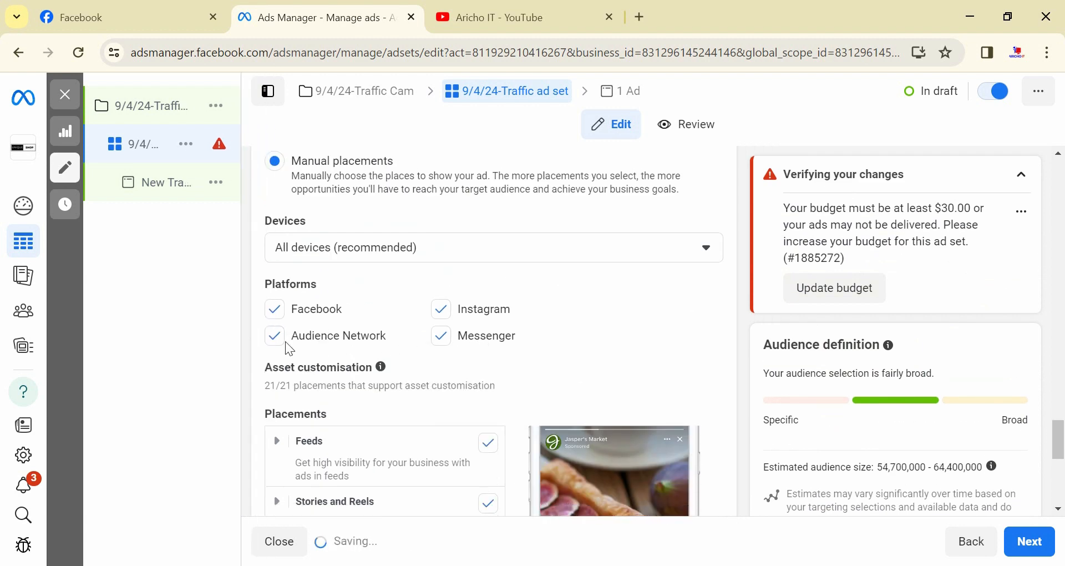
pyautogui.click(439, 339)
pyautogui.moveTo(277, 382); pyautogui.dragTo(290, 381)
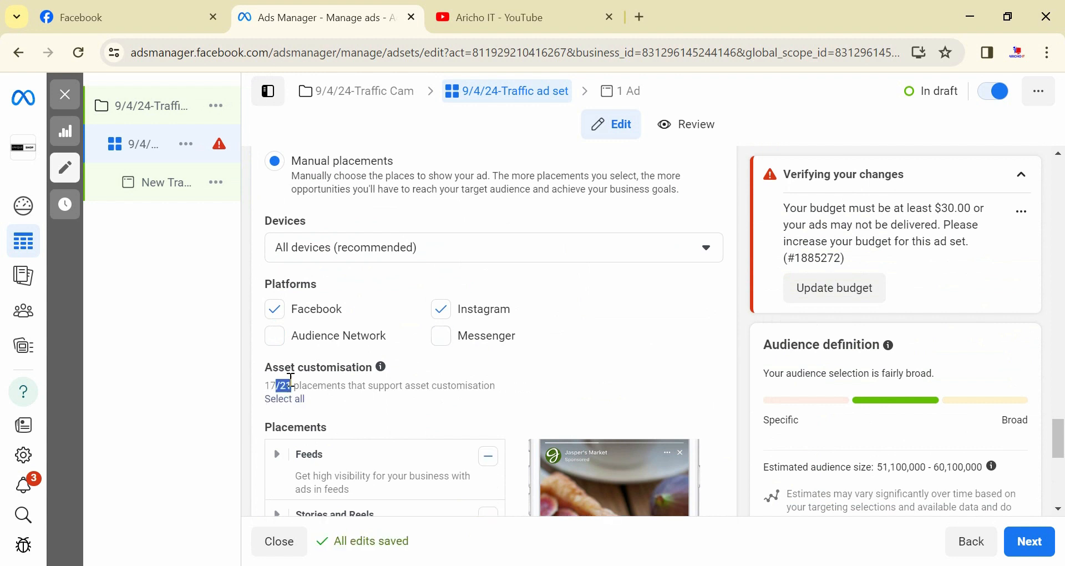
pyautogui.click(443, 397)
# Step: Examine the individual placements under Feeds, Stories and Reels, Search results, Messages, and Apps and sites
pyautogui.scroll(-5, 500, 420)
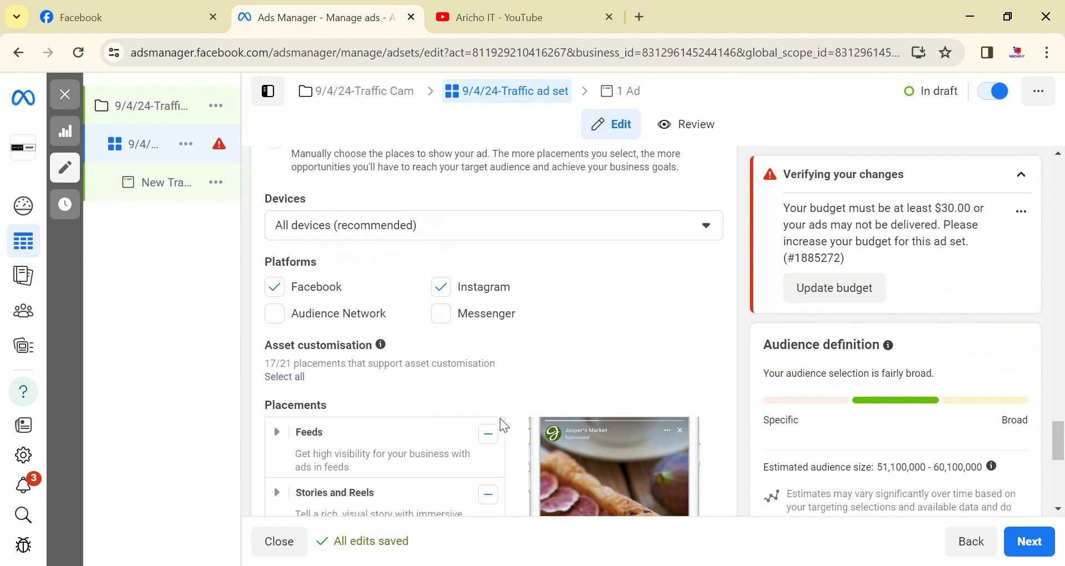
pyautogui.scroll(-4, 286, 311)
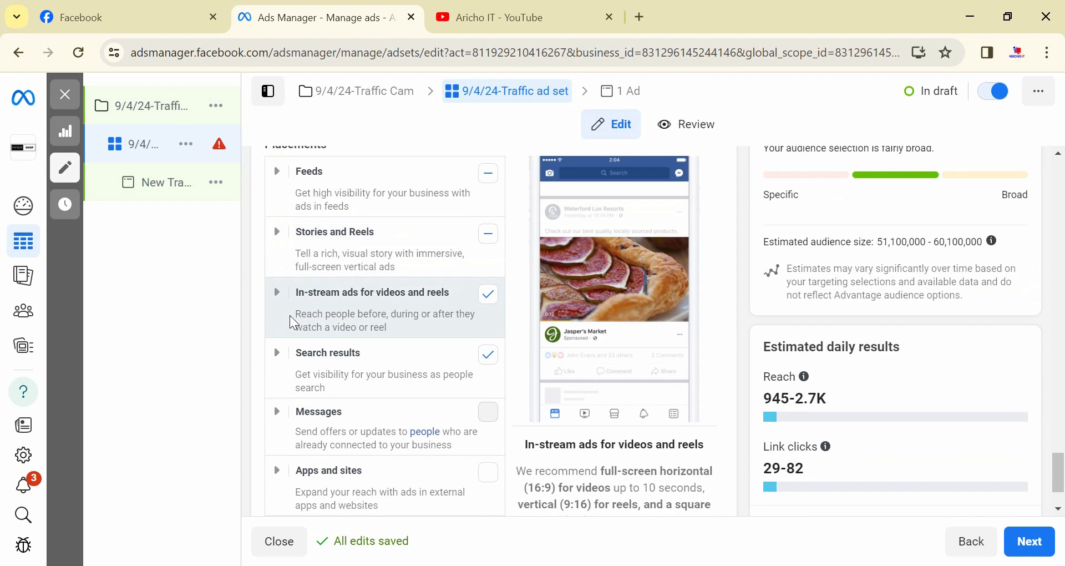
pyautogui.scroll(8, 488, 389)
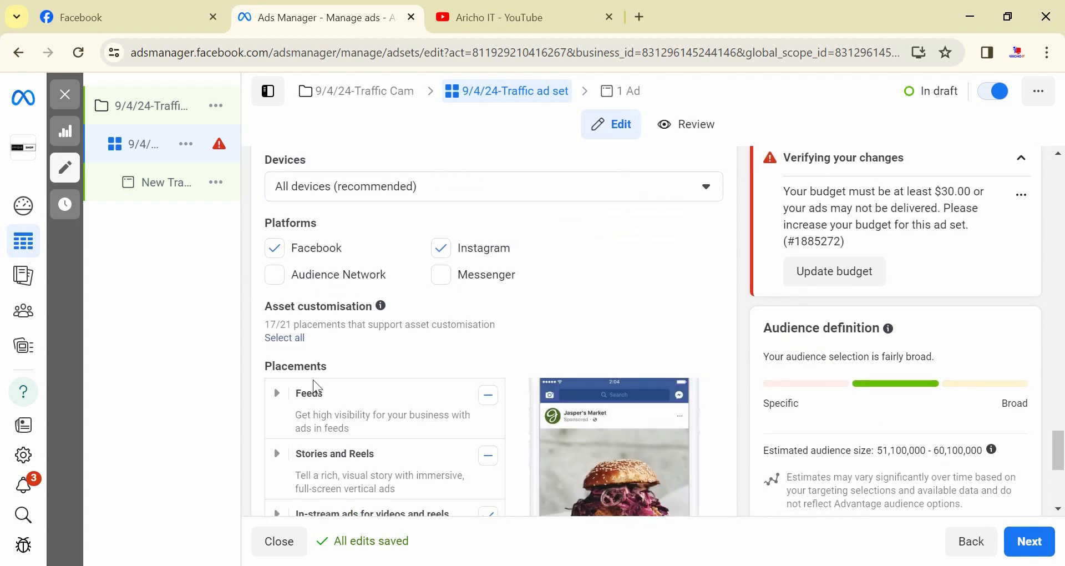
pyautogui.scroll(-2, 312, 379)
pyautogui.click(276, 325)
pyautogui.scroll(-7, 394, 327)
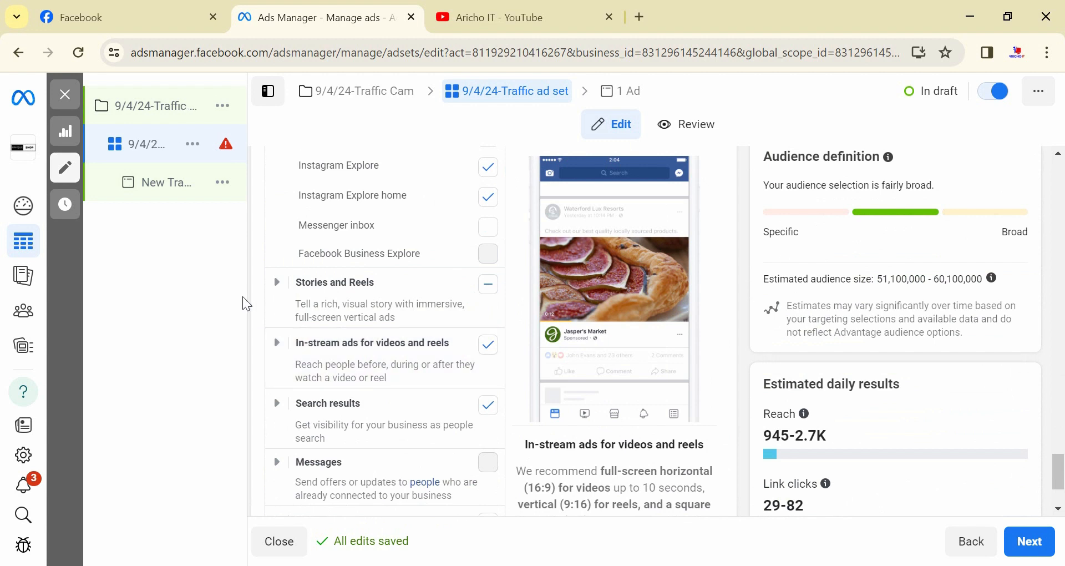
pyautogui.click(278, 284)
pyautogui.click(278, 285)
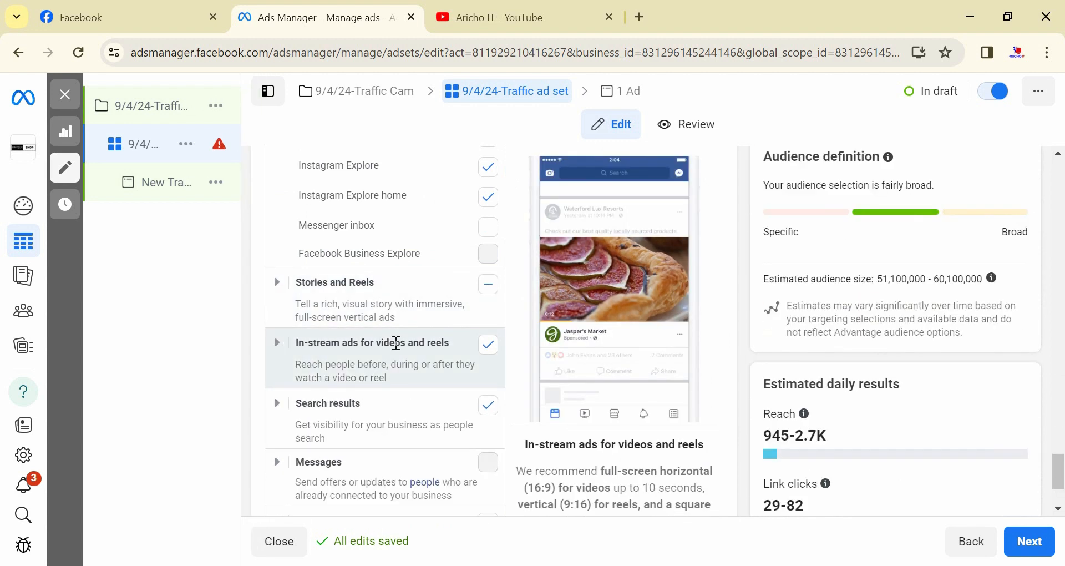
pyautogui.scroll(-2, 396, 343)
pyautogui.click(275, 293)
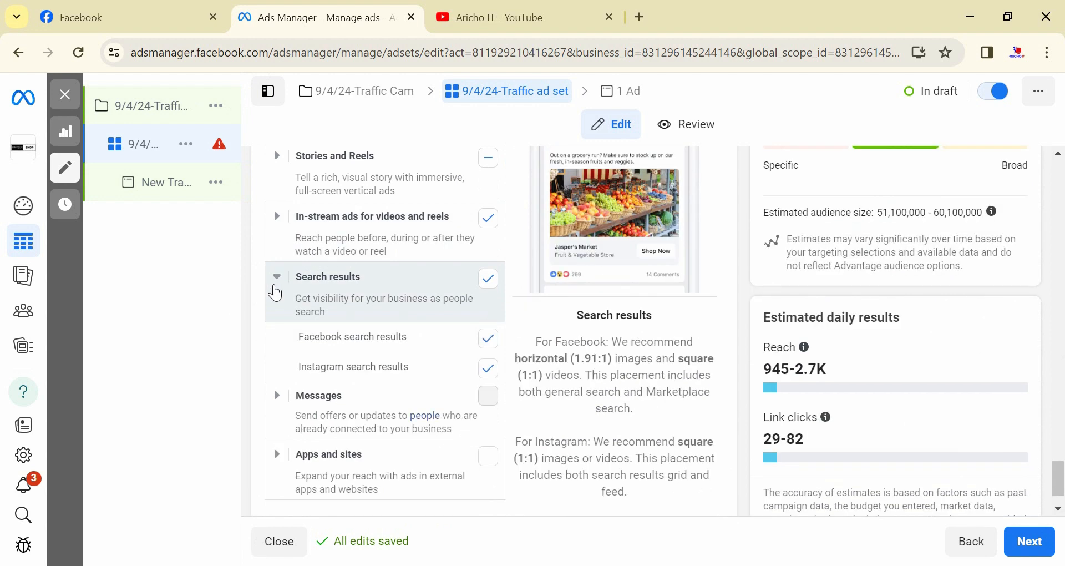
pyautogui.click(271, 293)
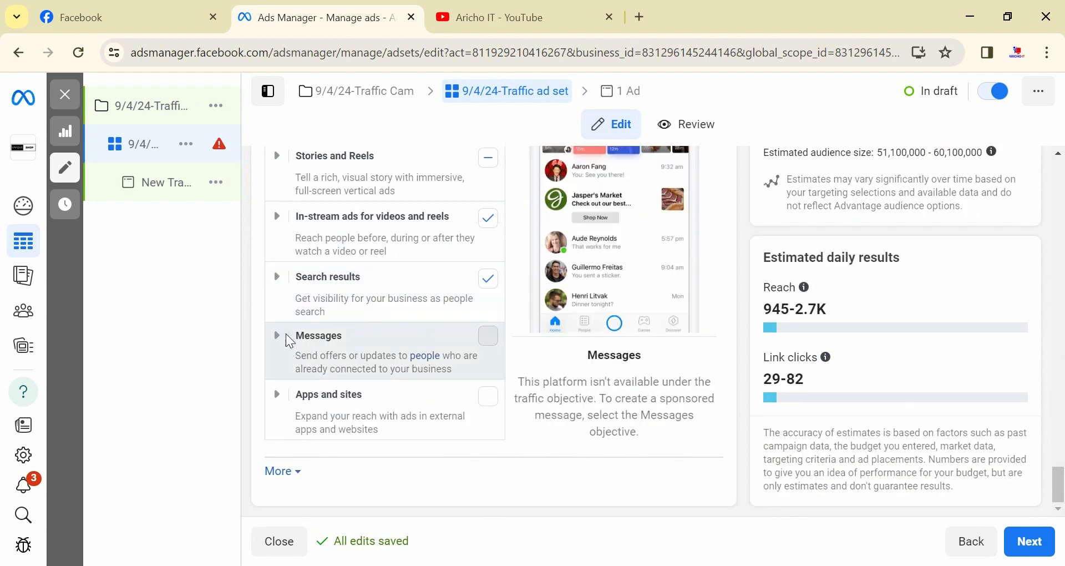
pyautogui.click(283, 404)
pyautogui.click(283, 404)
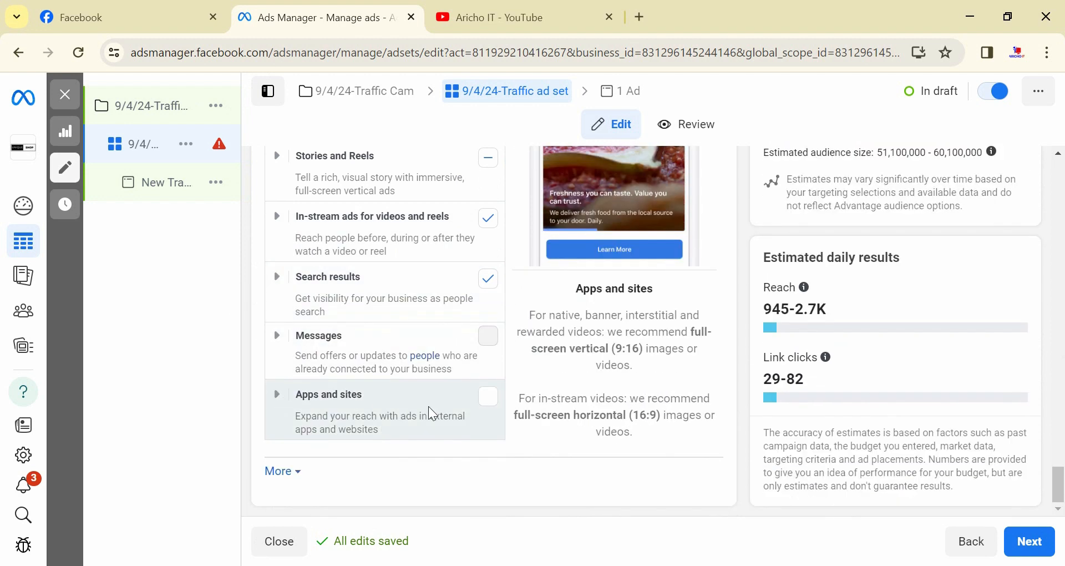
pyautogui.scroll(10, 518, 419)
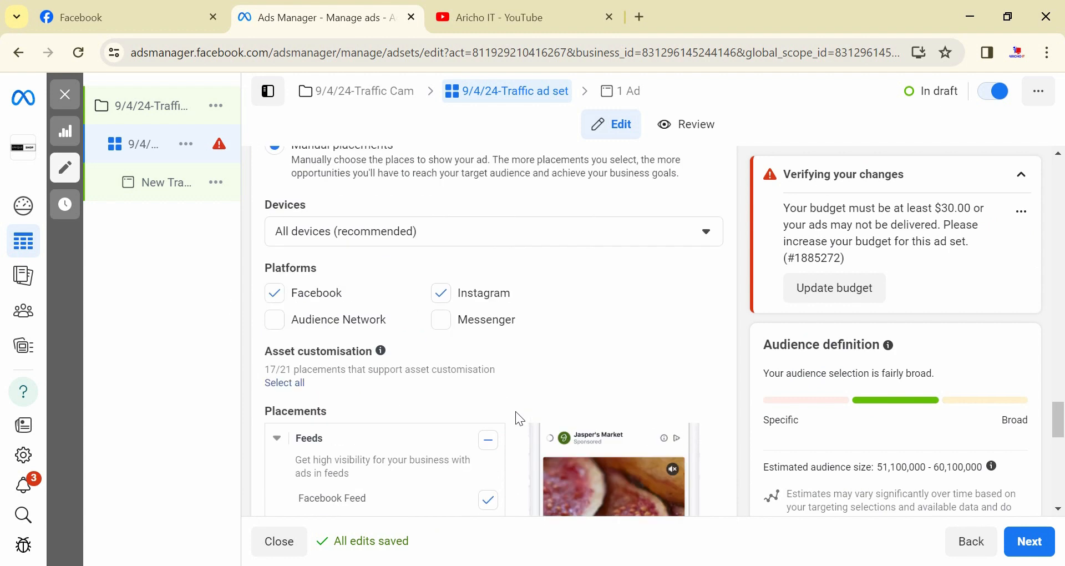
# Step: Include Audience Network and Messenger in the platforms again and proceed from the ad set to the ad level
pyautogui.click(358, 328)
pyautogui.click(461, 325)
pyautogui.scroll(10, 594, 397)
pyautogui.scroll(15, 757, 389)
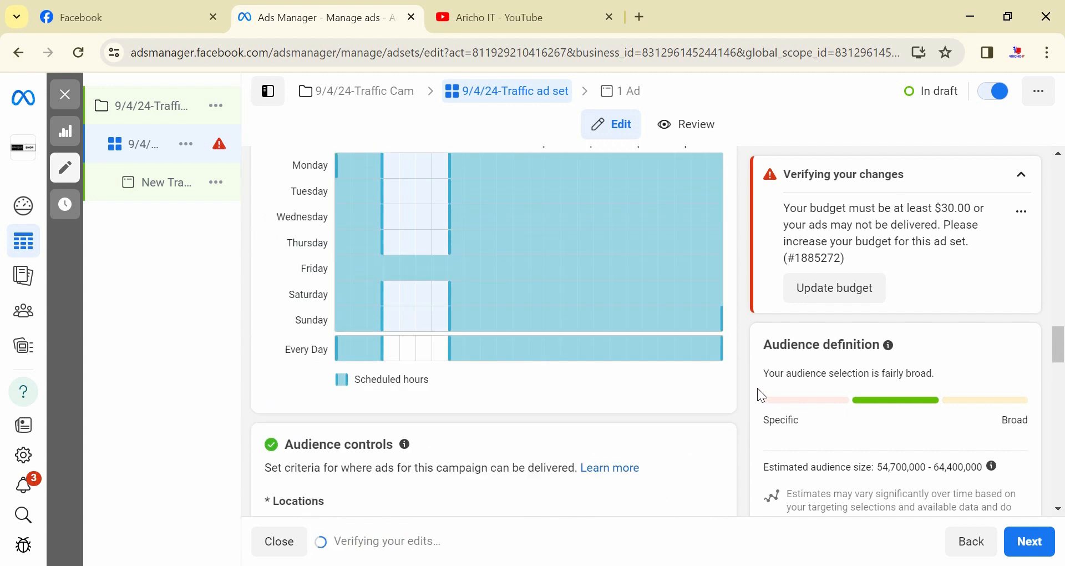
pyautogui.scroll(1, 747, 373)
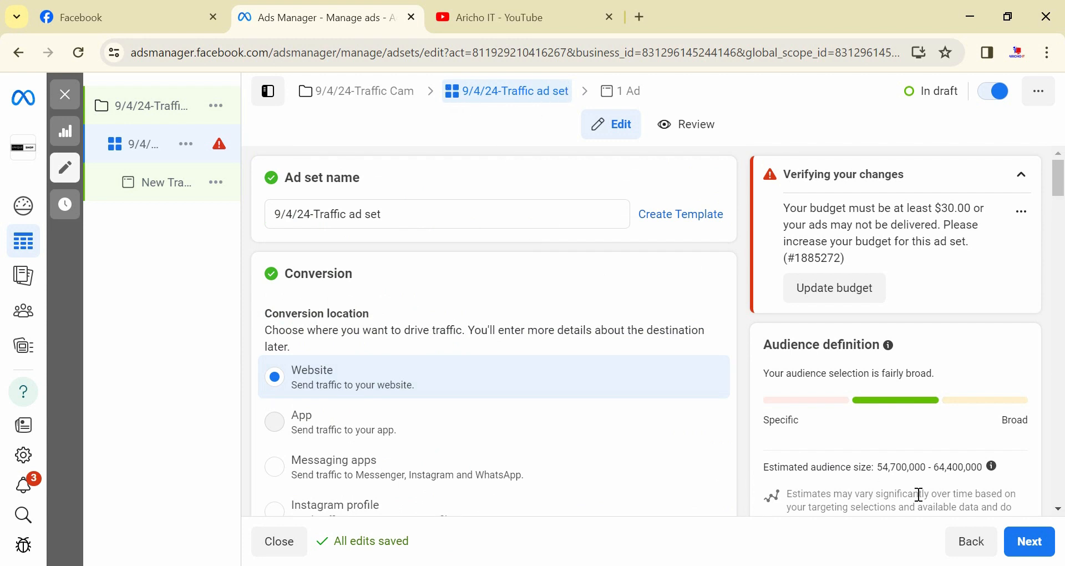
pyautogui.scroll(-20, 658, 491)
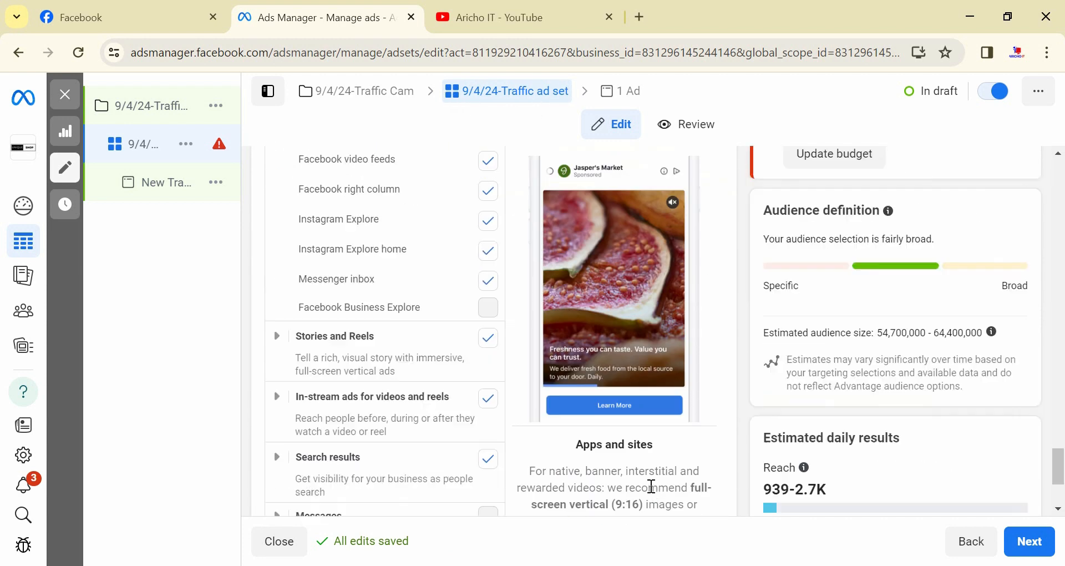
pyautogui.scroll(-3, 651, 484)
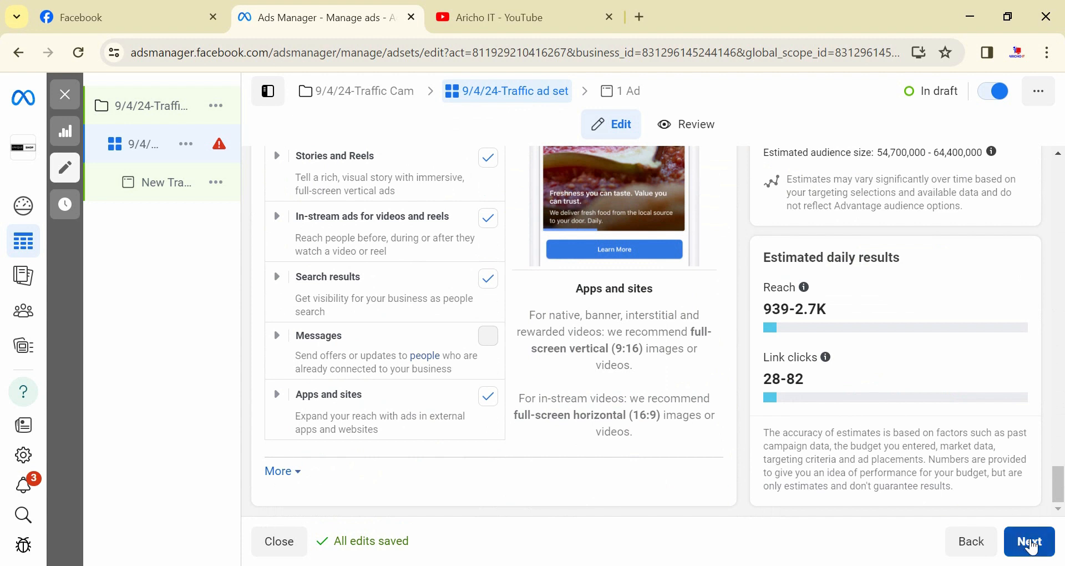
pyautogui.click(1030, 542)
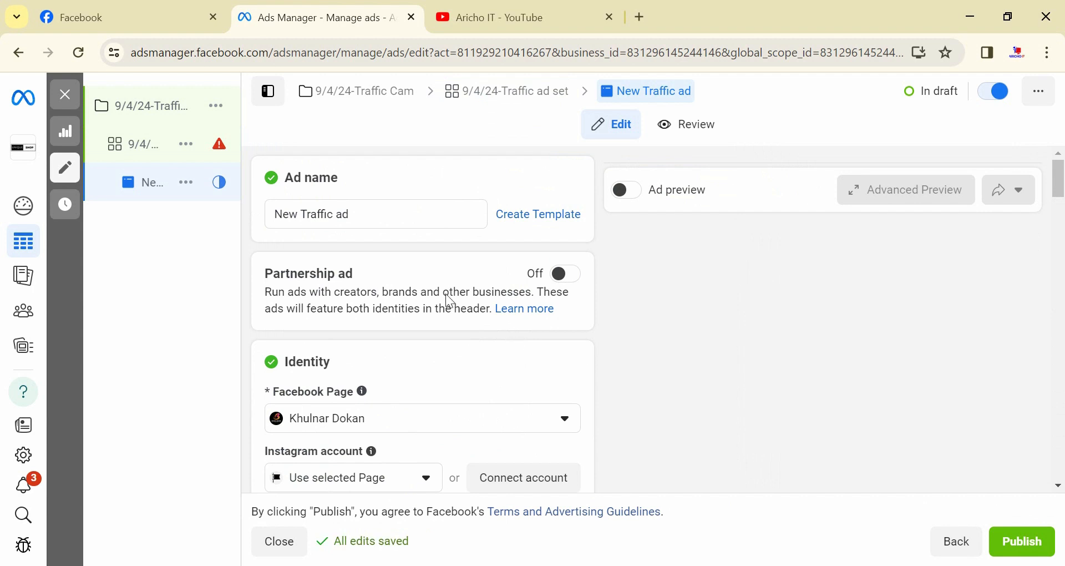
# Step: Rename the ad as 9/4/24-Traffic Ad level
pyautogui.click(404, 216)
pyautogui.hotkey('ctrl', 'a')
pyautogui.moveTo(207, 249)
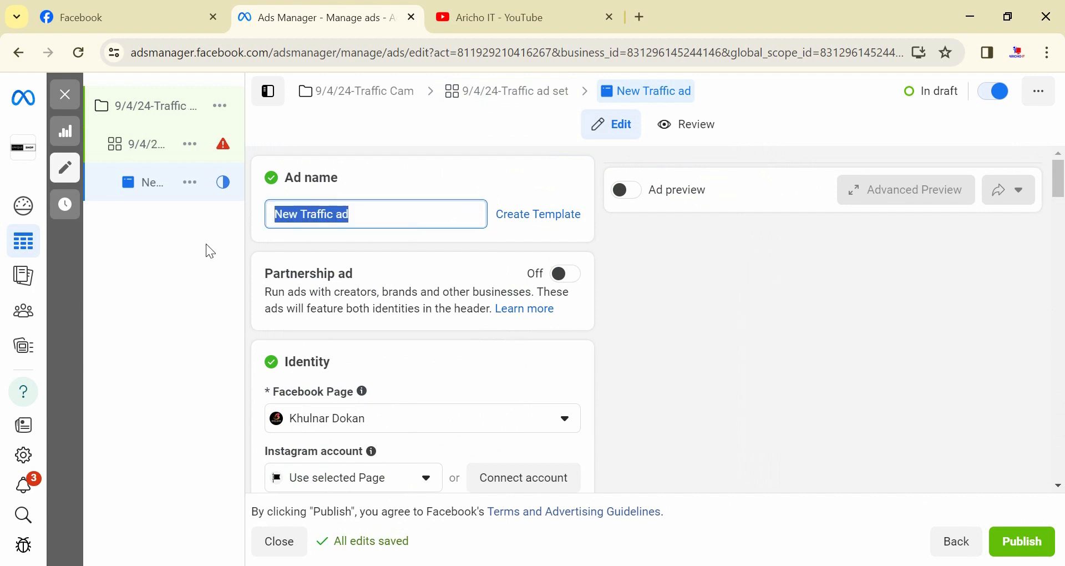
pyautogui.write('9/')
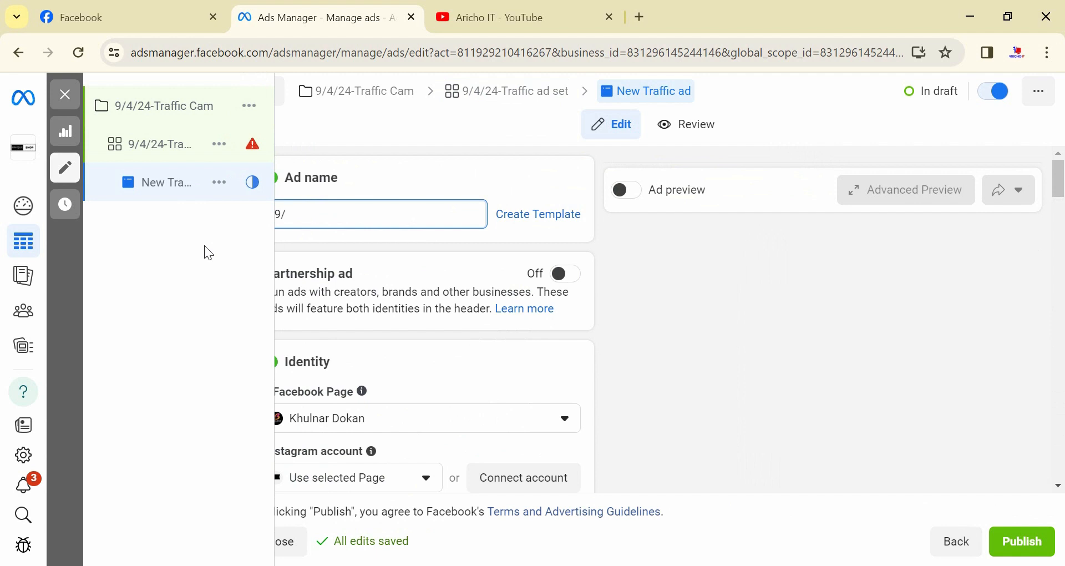
pyautogui.write('4/24')
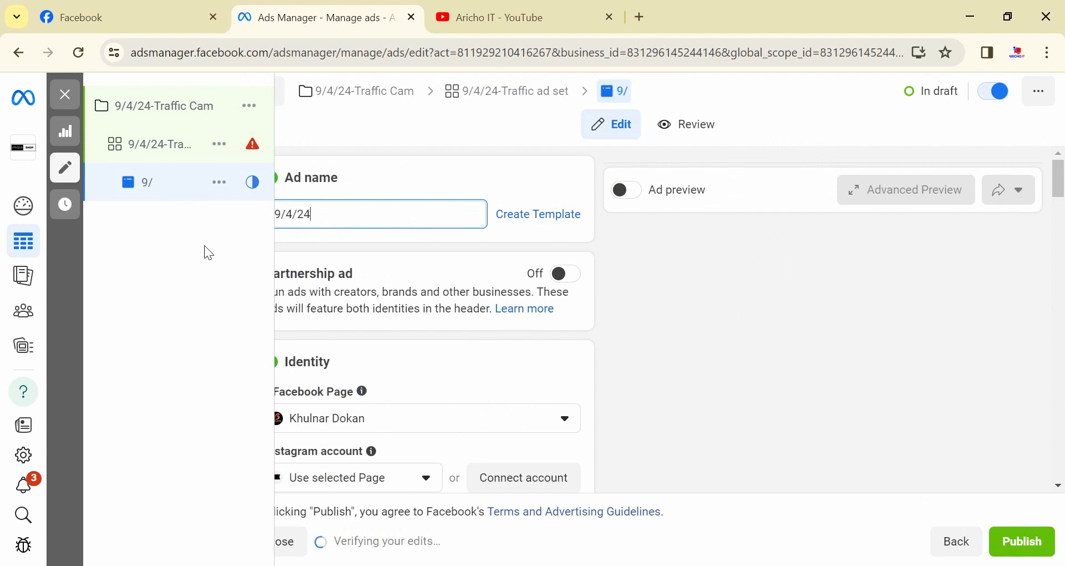
pyautogui.write('-Traf')
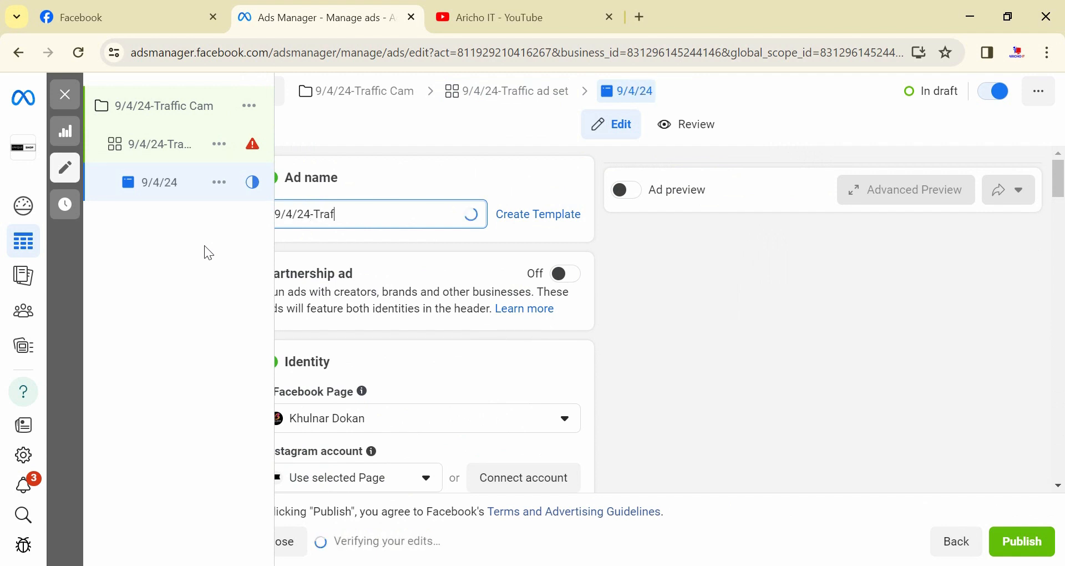
pyautogui.write('fic Ad level')
pyautogui.click(683, 345)
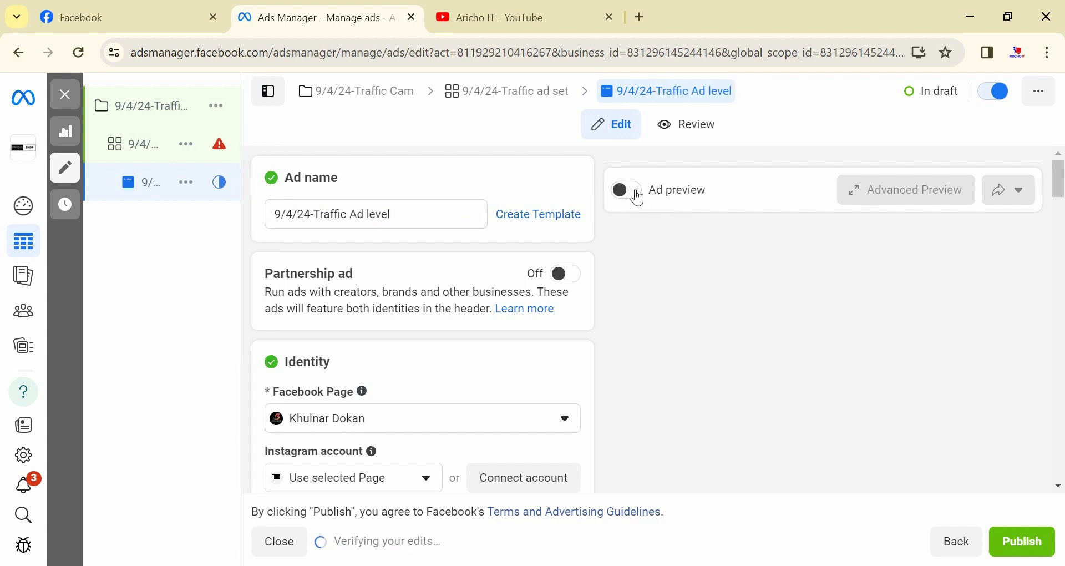
# Step: Turn on the ad preview, and switch the Partnership ad option on and back off
pyautogui.click(650, 199)
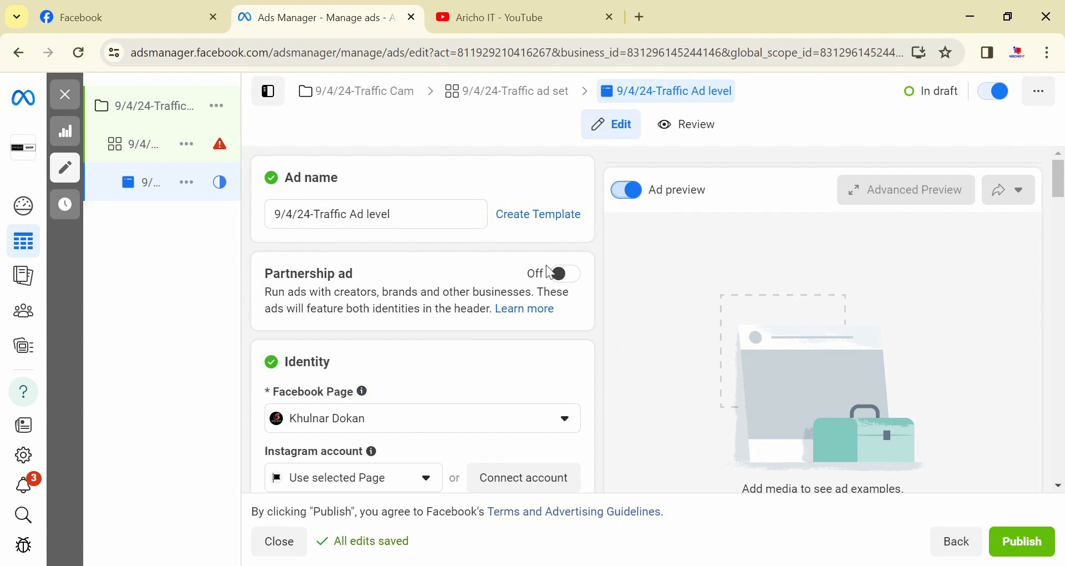
pyautogui.click(567, 274)
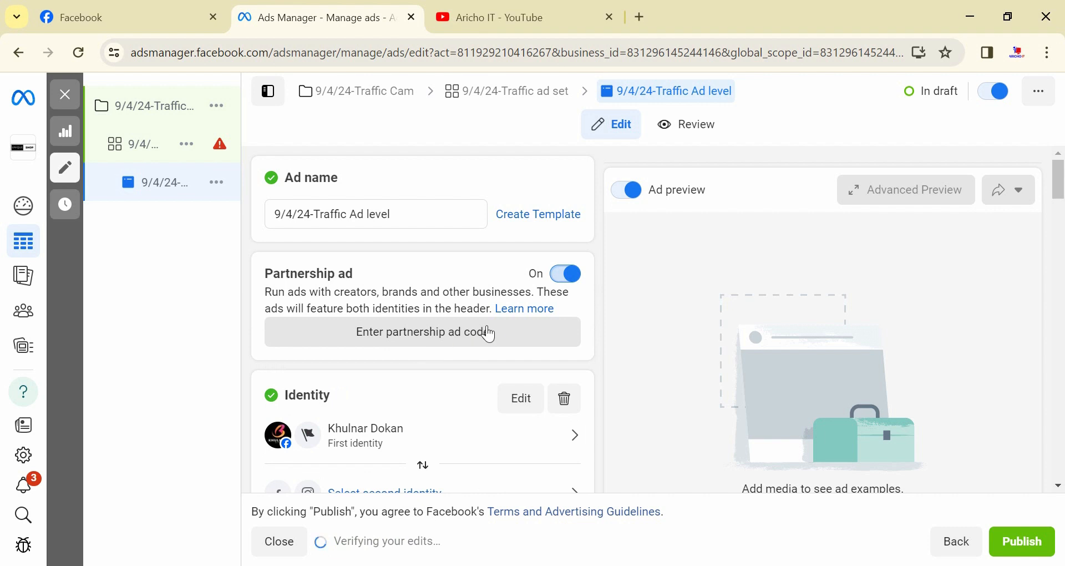
pyautogui.click(561, 276)
# Step: Change the Facebook Page in the ad's identity to Unique Shop 2
pyautogui.scroll(-2, 378, 368)
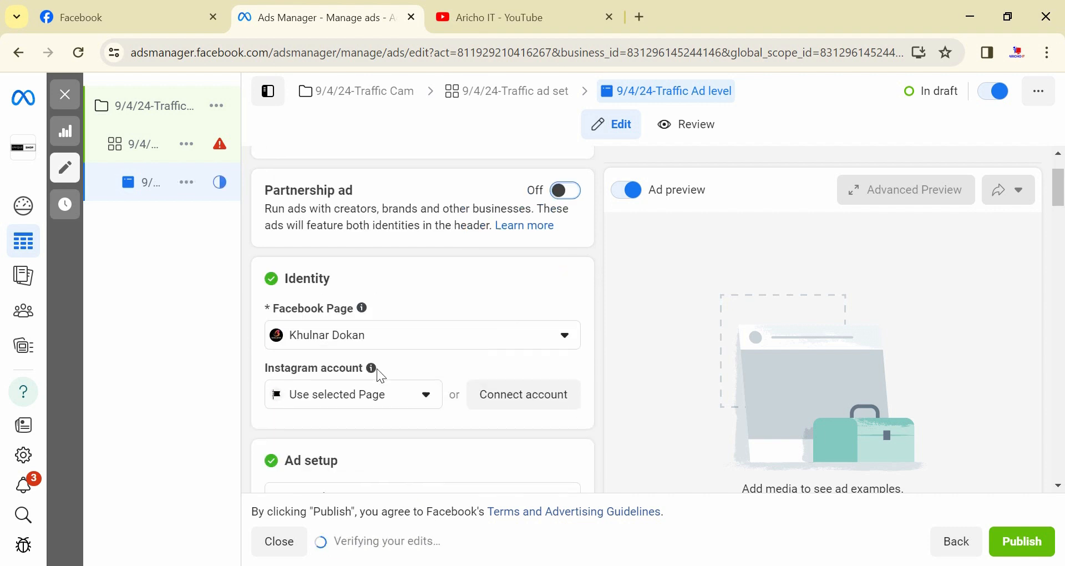
pyautogui.doubleClick(291, 282)
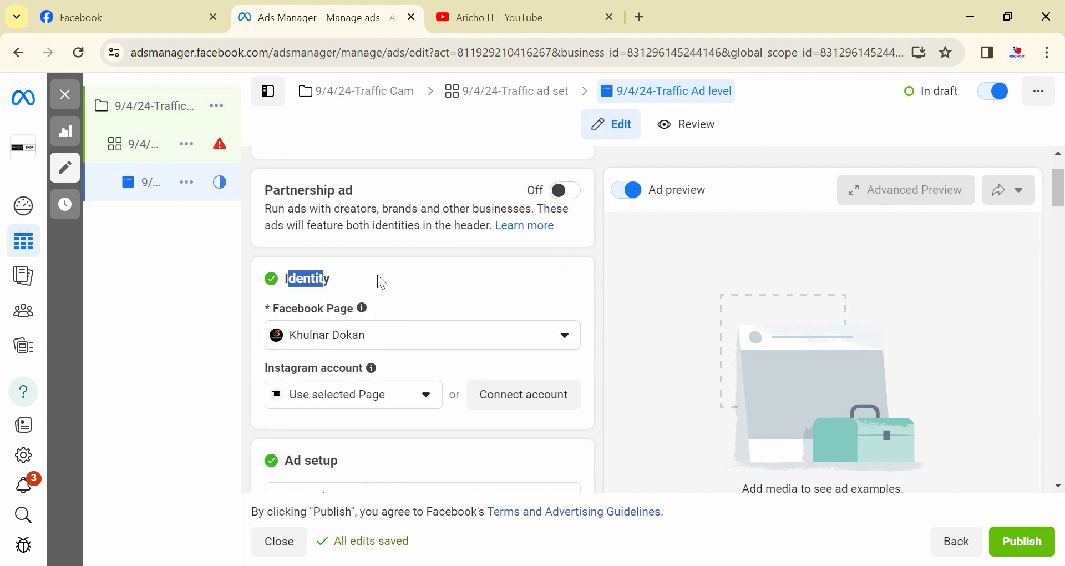
pyautogui.click(380, 280)
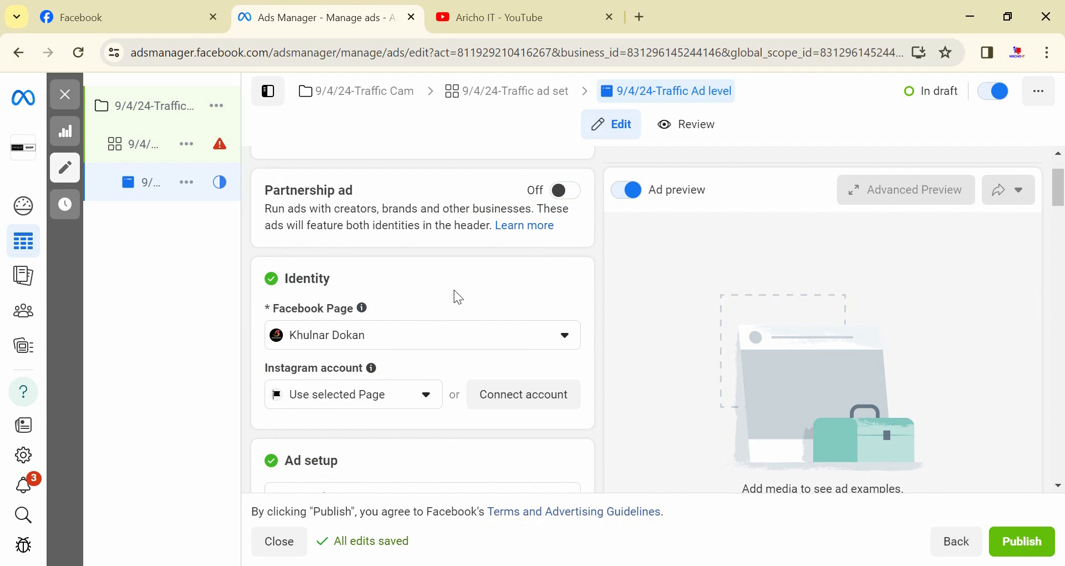
pyautogui.click(420, 347)
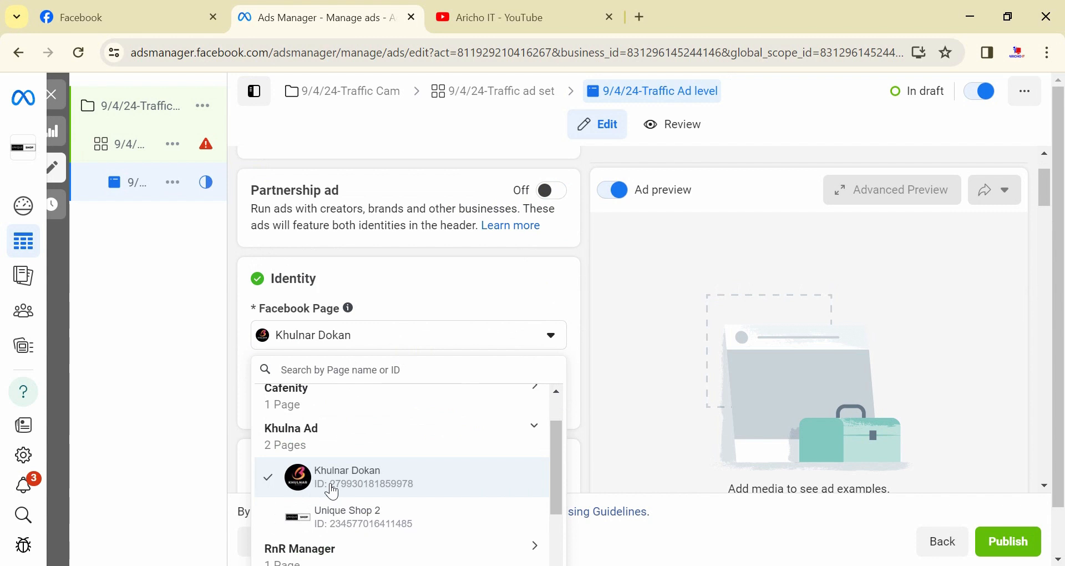
pyautogui.click(355, 516)
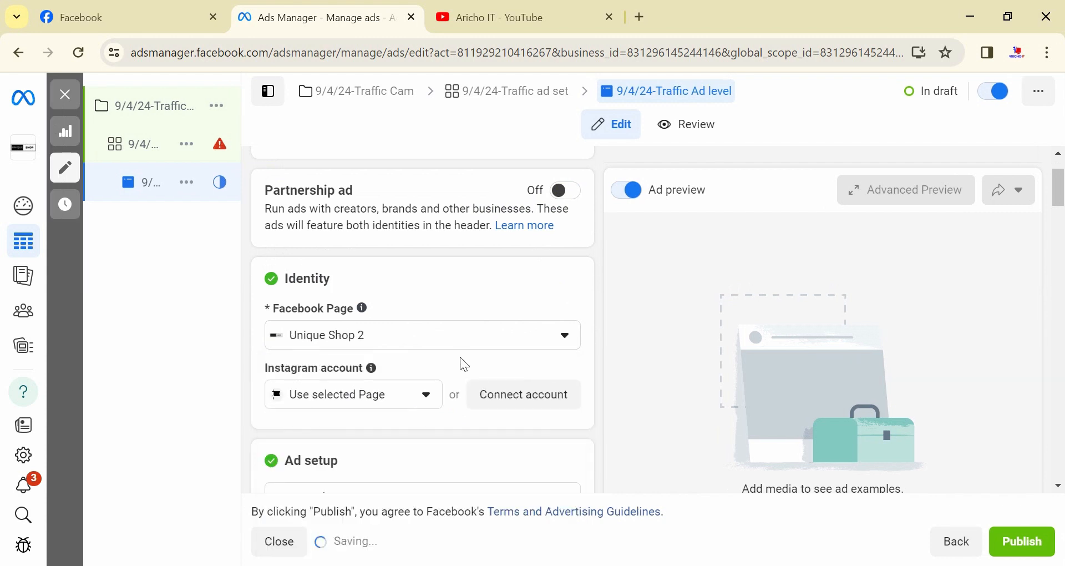
pyautogui.scroll(-1, 424, 347)
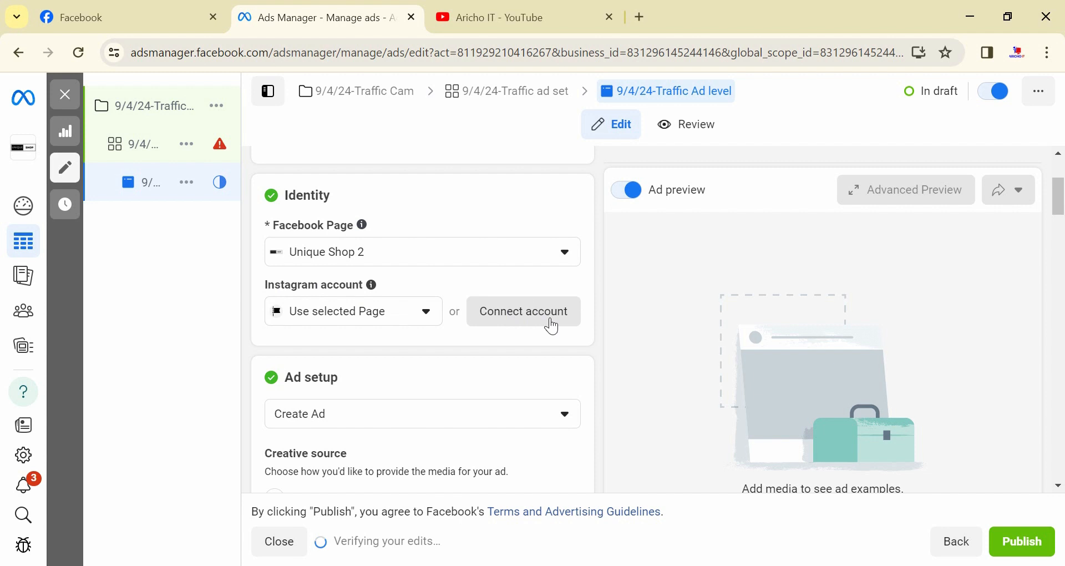
# Step: Review the ad setup choices and keep Create Ad selected
pyautogui.scroll(-3, 483, 355)
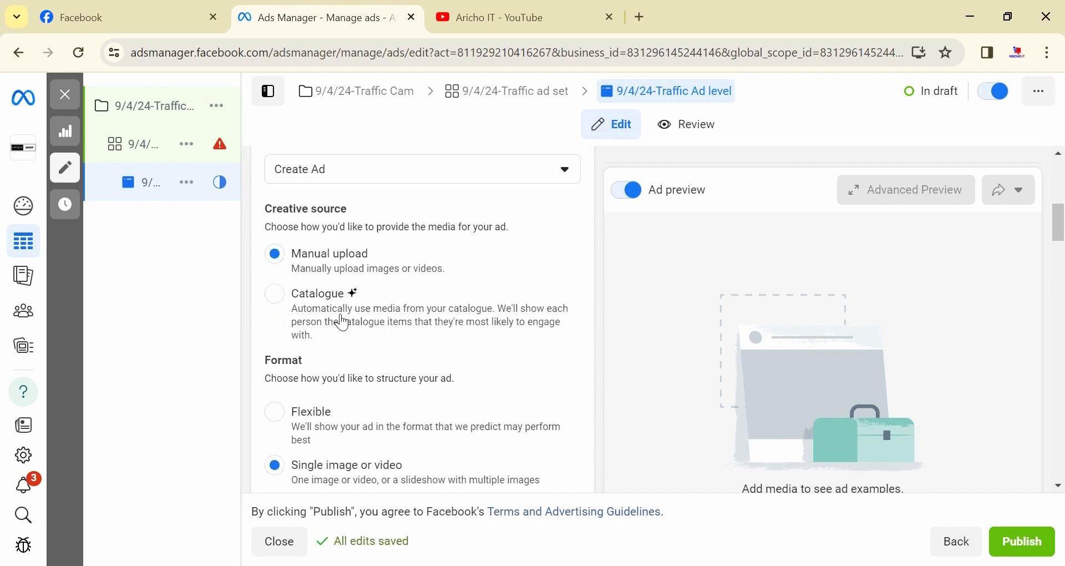
pyautogui.scroll(2, 342, 321)
pyautogui.moveTo(280, 294); pyautogui.dragTo(405, 301)
pyautogui.click(285, 308)
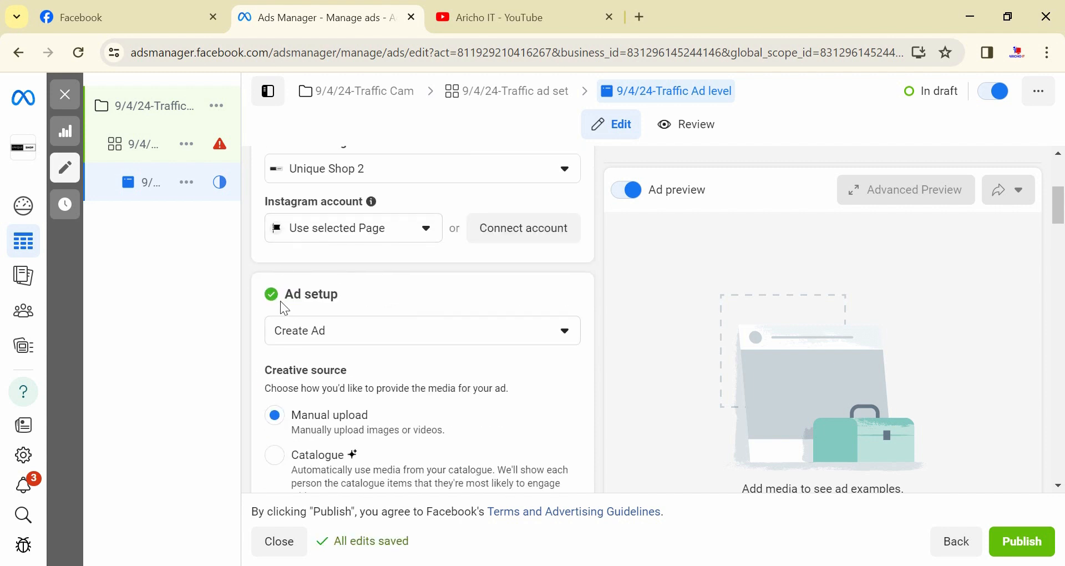
pyautogui.click(381, 338)
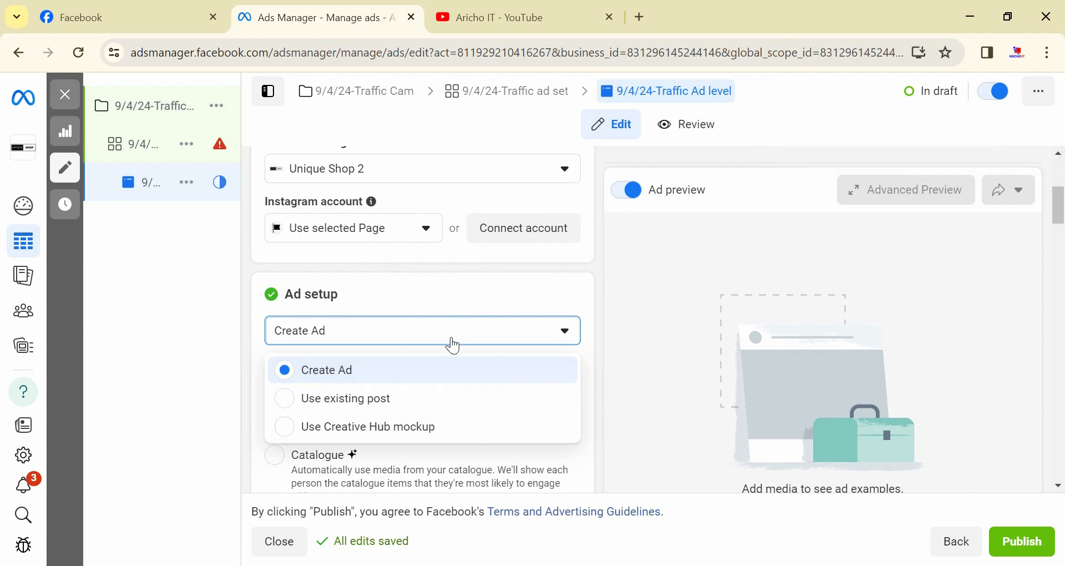
pyautogui.click(460, 344)
pyautogui.click(463, 344)
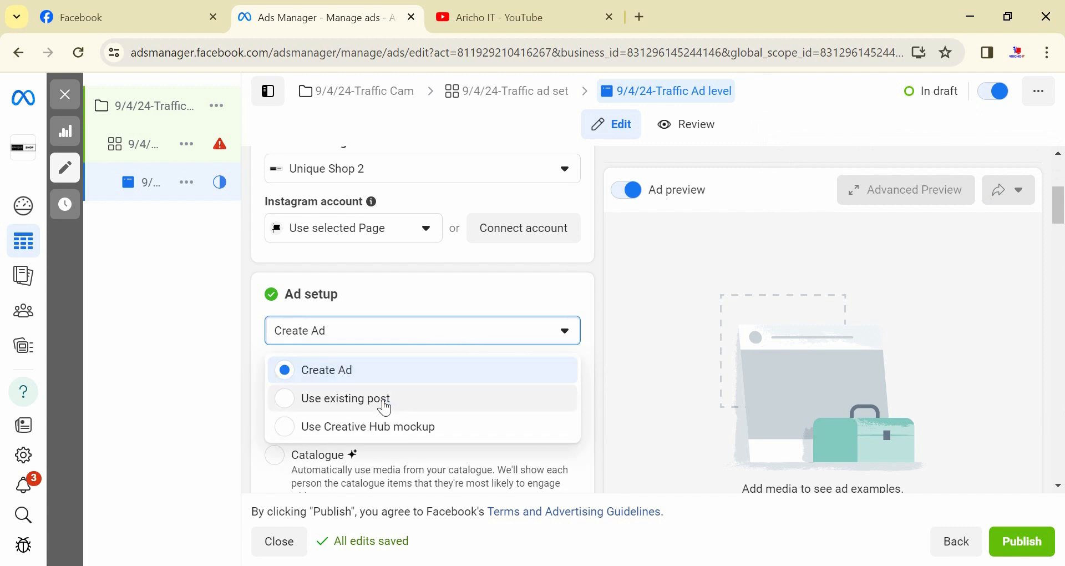
pyautogui.click(374, 330)
pyautogui.click(408, 344)
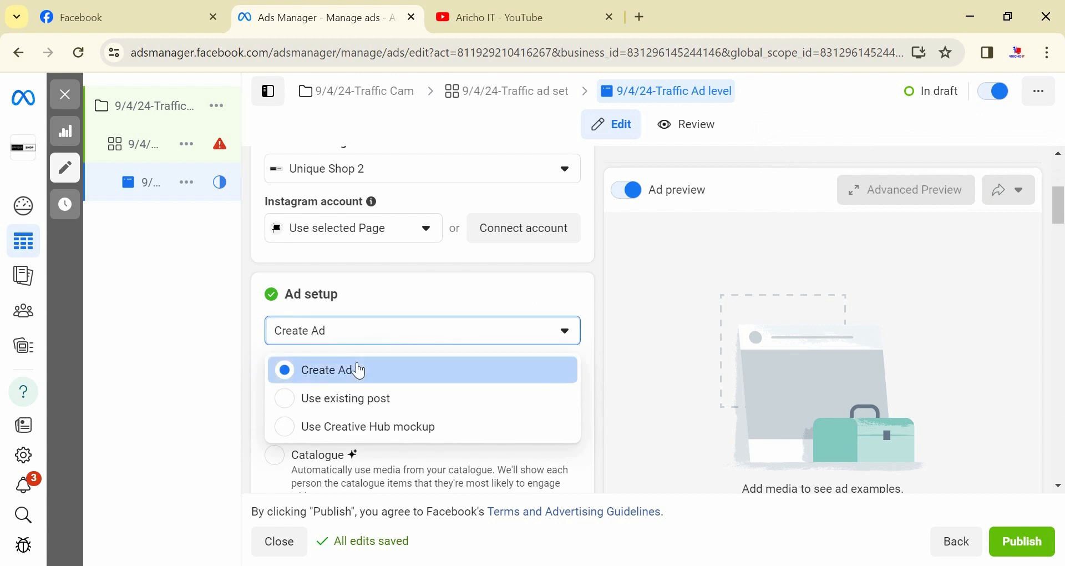
pyautogui.click(357, 370)
# Step: Examine the Manual upload and Catalogue options under Creative source, including the Advantage+ catalogue explanation
pyautogui.scroll(-3, 380, 357)
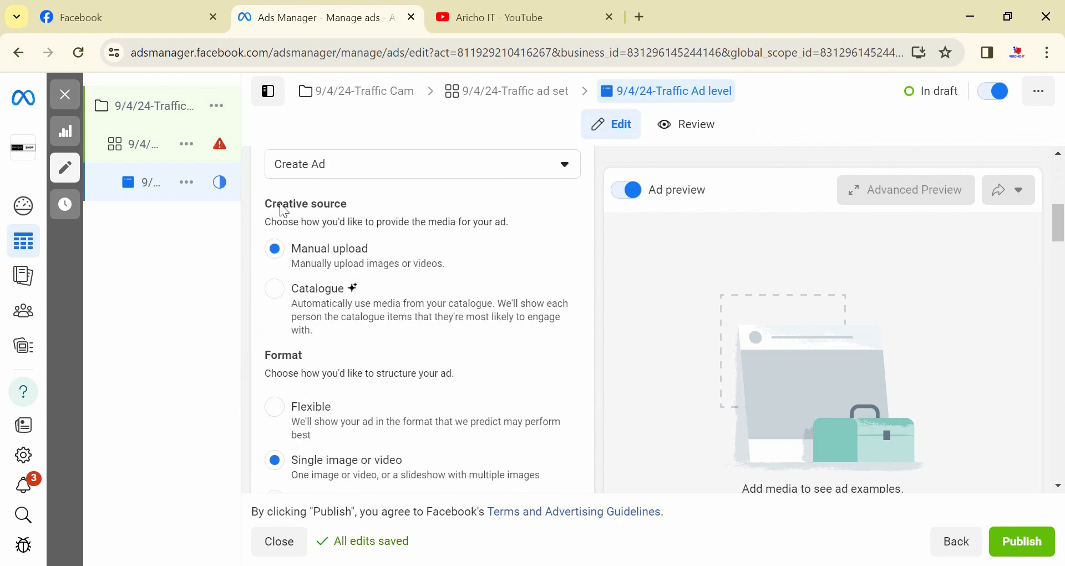
pyautogui.moveTo(265, 204); pyautogui.dragTo(356, 210)
pyautogui.click(379, 204)
pyautogui.scroll(2, 389, 277)
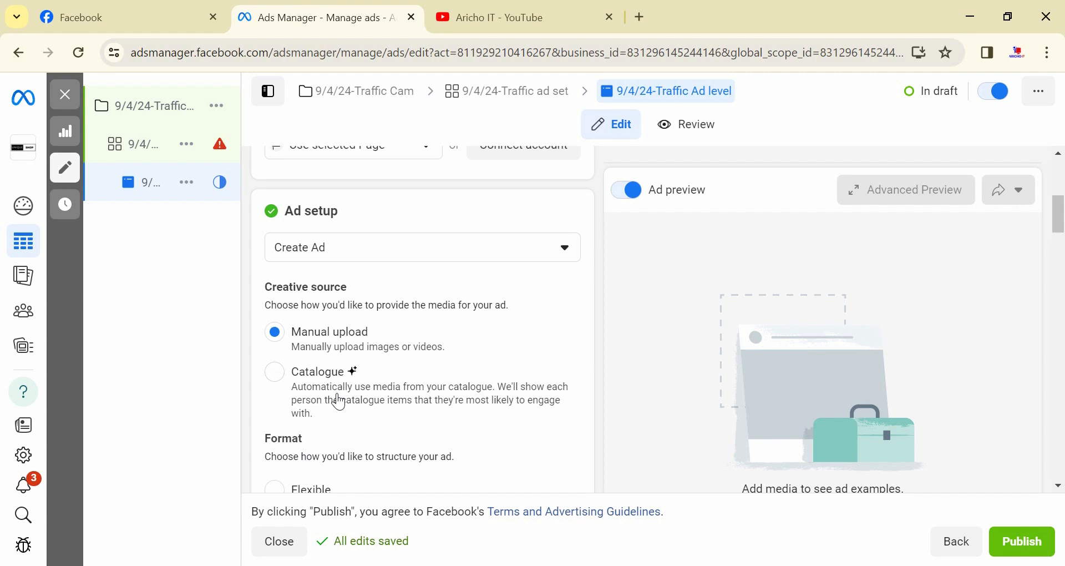
pyautogui.scroll(-2, 328, 403)
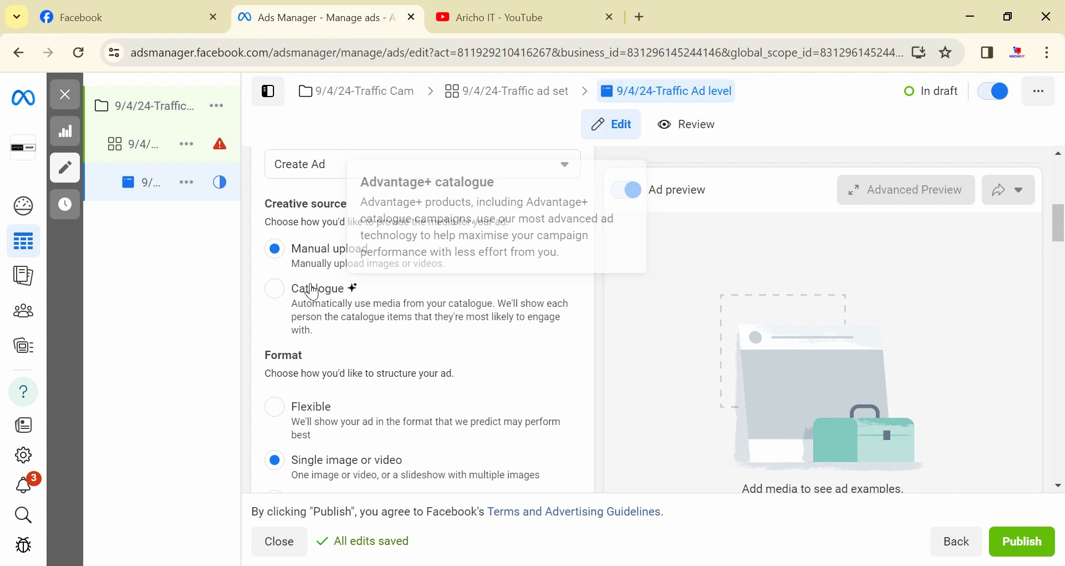
pyautogui.moveTo(353, 290)
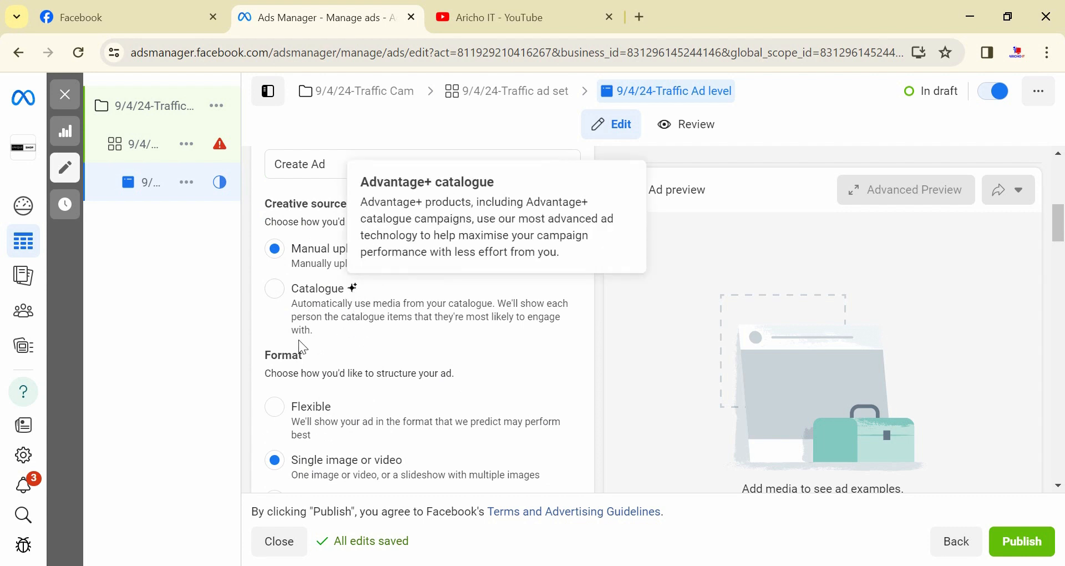
pyautogui.scroll(-2, 391, 323)
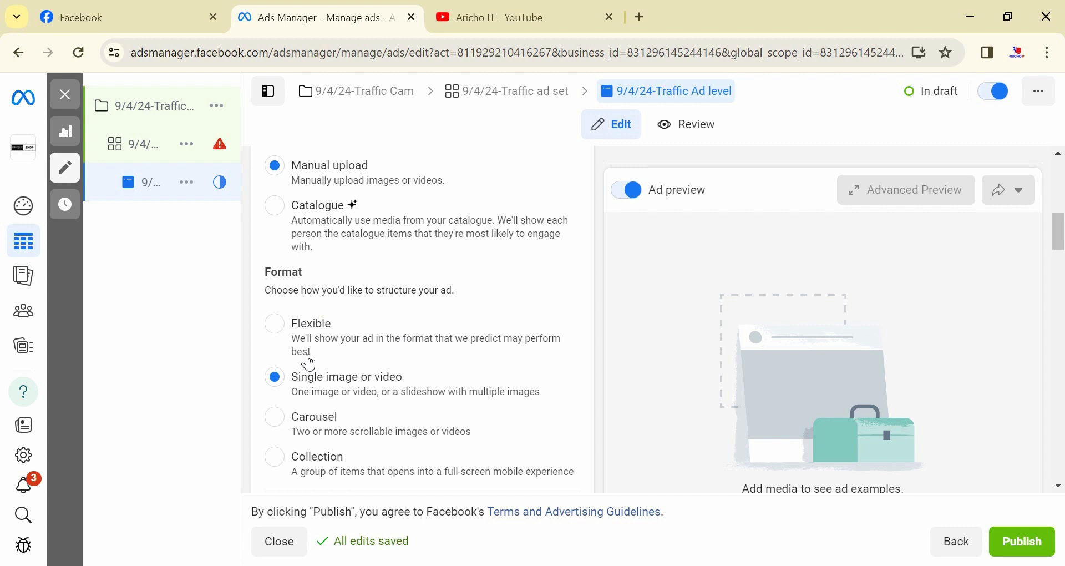
# Step: Switch the ad format to Flexible, inspect its media section, and return the format to Single image or video
pyautogui.click(294, 323)
pyautogui.scroll(-8, 477, 318)
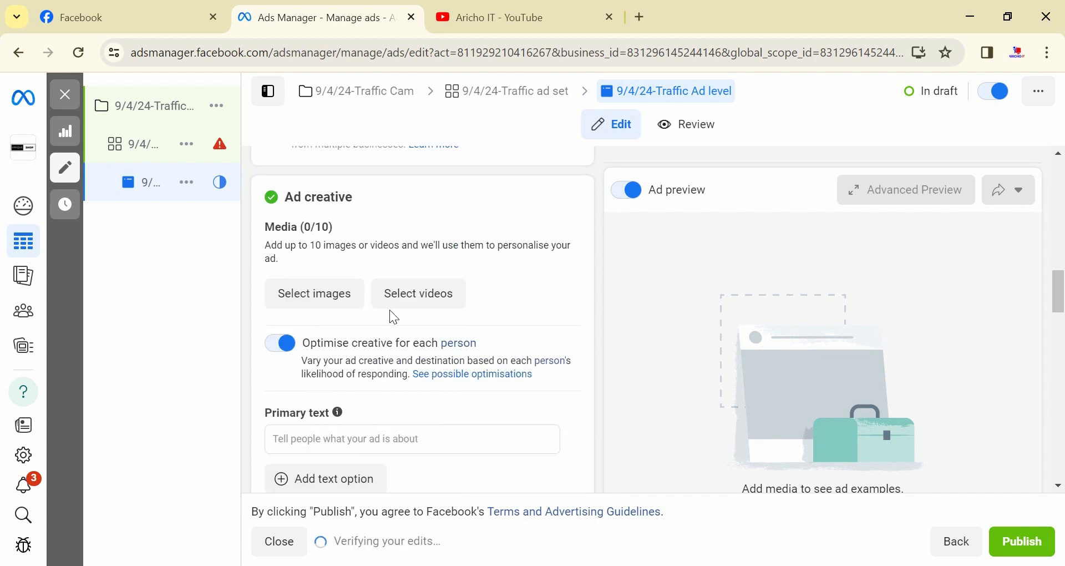
pyautogui.moveTo(287, 227)
pyautogui.mouseDown()
pyautogui.moveTo(343, 228)
pyautogui.moveTo(300, 226)
pyautogui.mouseUp()
pyautogui.click(351, 228)
pyautogui.click(397, 244)
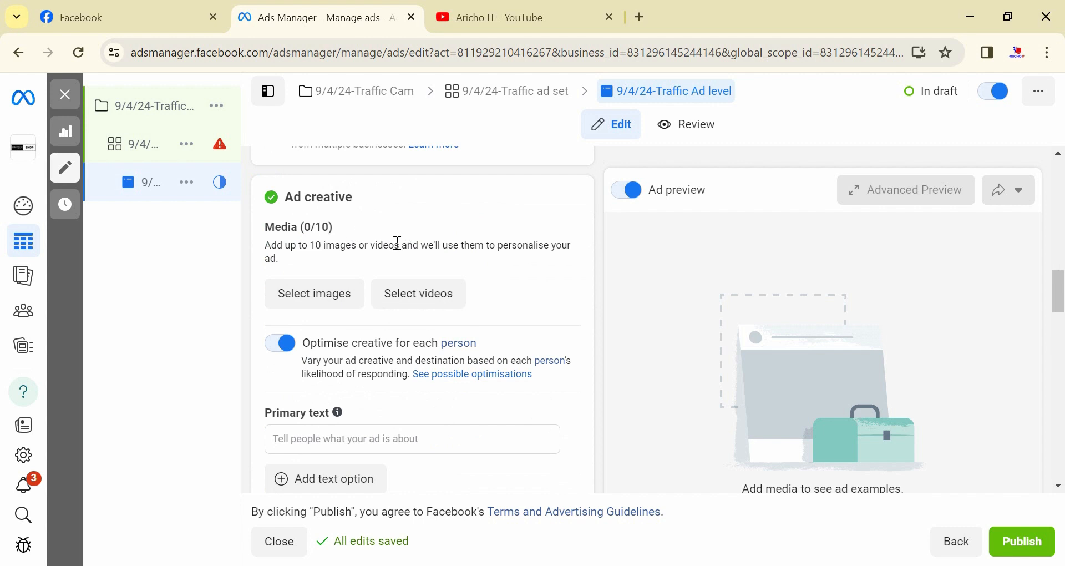
pyautogui.scroll(8, 397, 244)
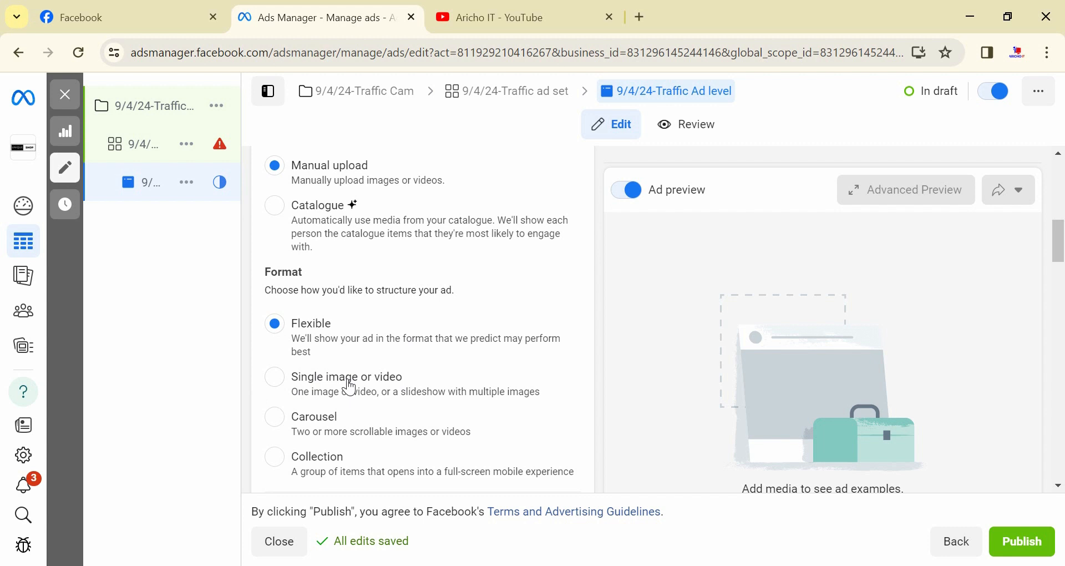
pyautogui.click(438, 387)
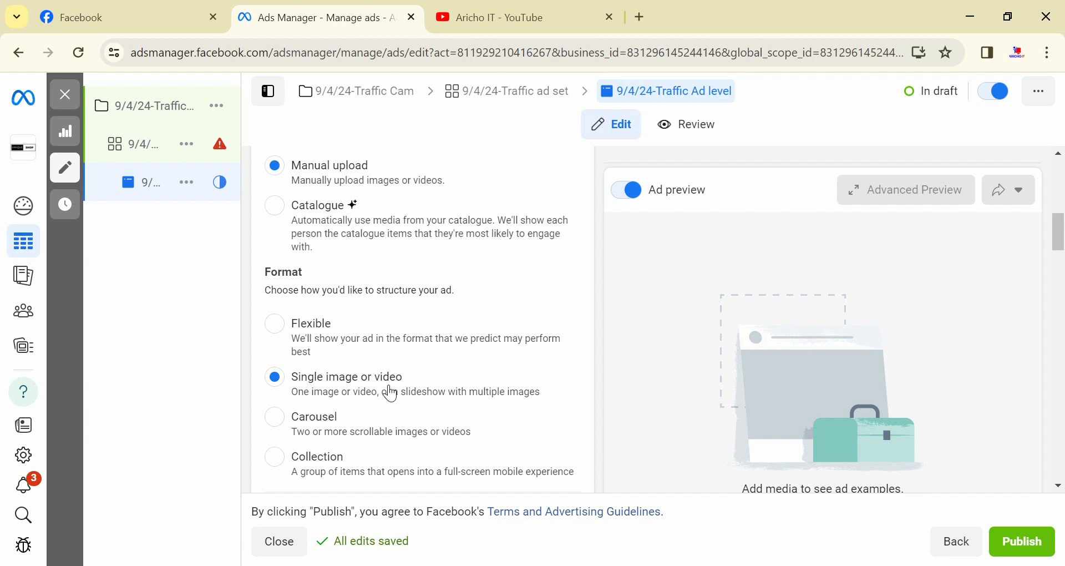
# Step: Try the Collection format for the ad and switch back to Single image or video
pyautogui.scroll(-2, 391, 394)
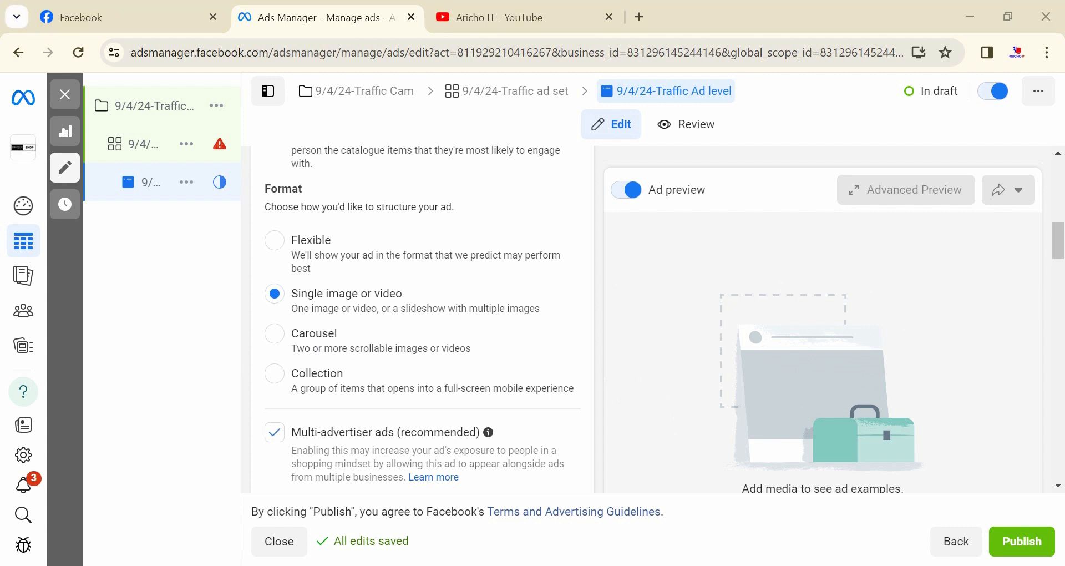
pyautogui.click(274, 373)
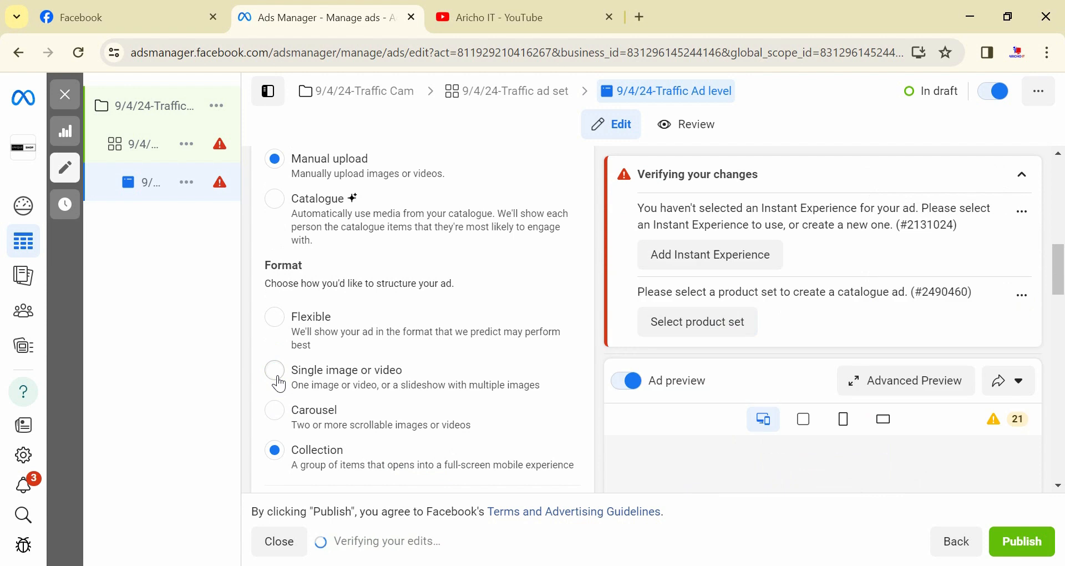
pyautogui.scroll(-2, 332, 377)
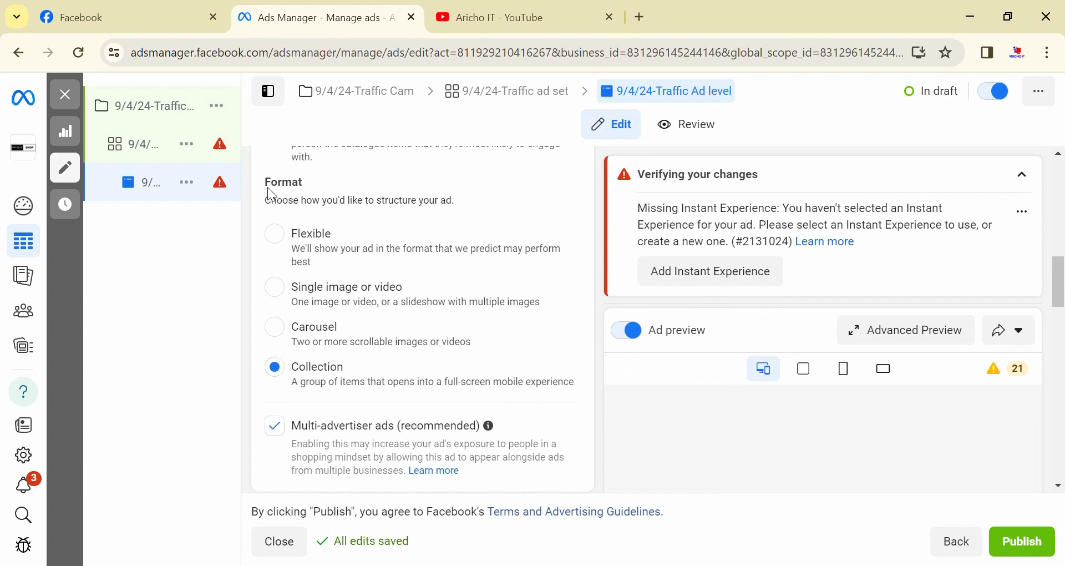
pyautogui.moveTo(283, 191); pyautogui.dragTo(304, 183)
pyautogui.click(361, 181)
pyautogui.click(332, 302)
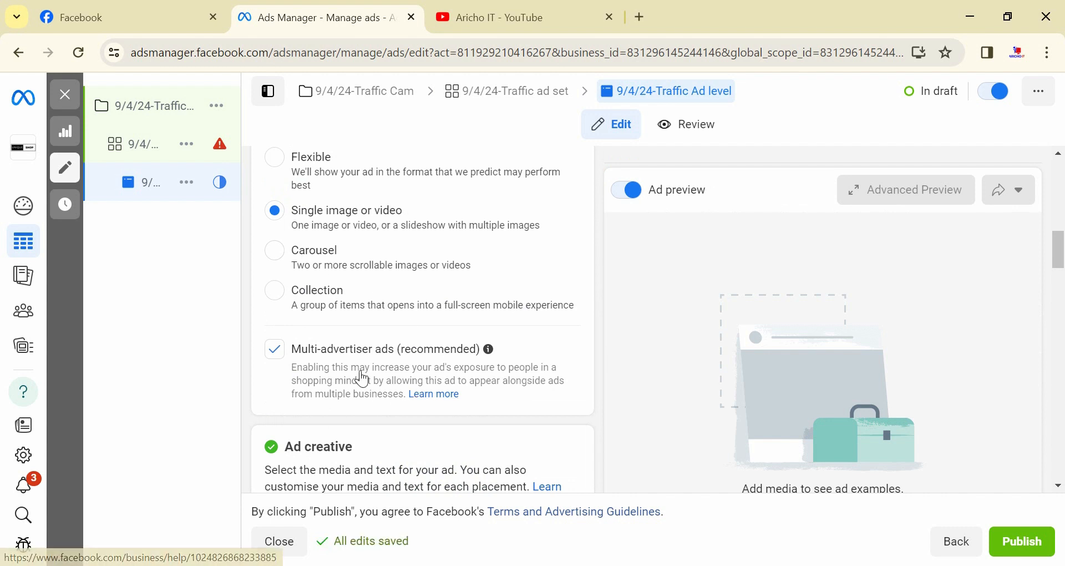
# Step: Examine the Multi-advertiser ads option and the Ad creative section's media and text instructions
pyautogui.scroll(-2, 357, 373)
pyautogui.scroll(3, 359, 368)
pyautogui.scroll(-4, 324, 324)
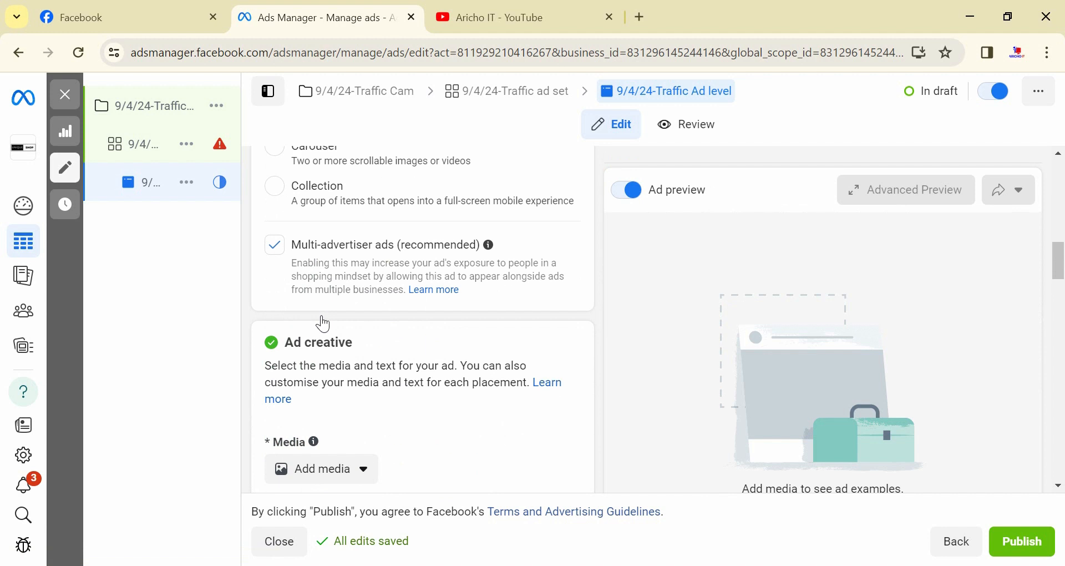
pyautogui.moveTo(287, 280); pyautogui.dragTo(386, 281)
pyautogui.click(386, 282)
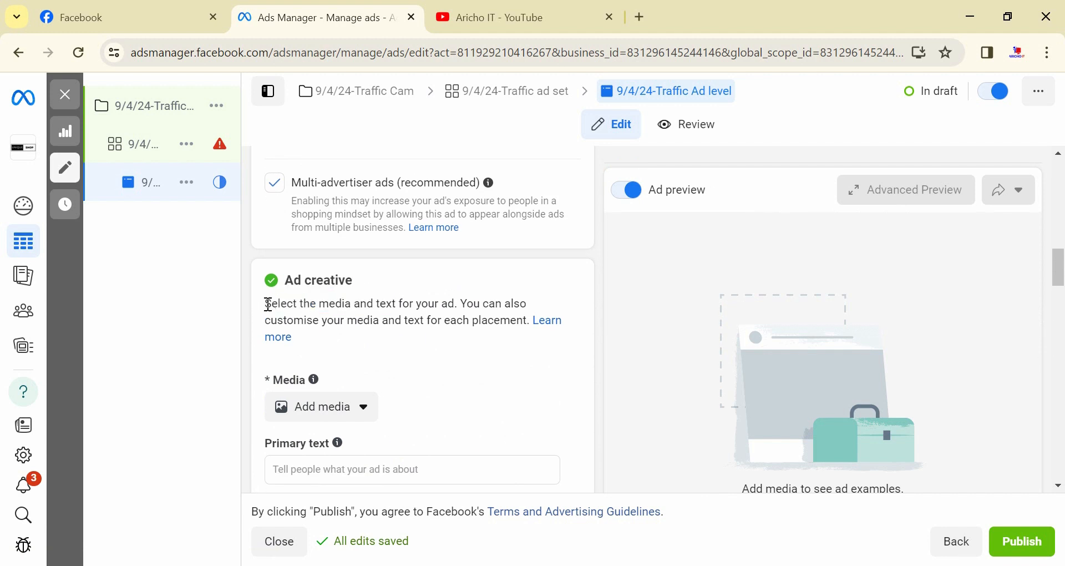
pyautogui.moveTo(266, 303); pyautogui.dragTo(524, 336)
pyautogui.click(464, 323)
pyautogui.scroll(-3, 460, 344)
pyautogui.scroll(2, 456, 350)
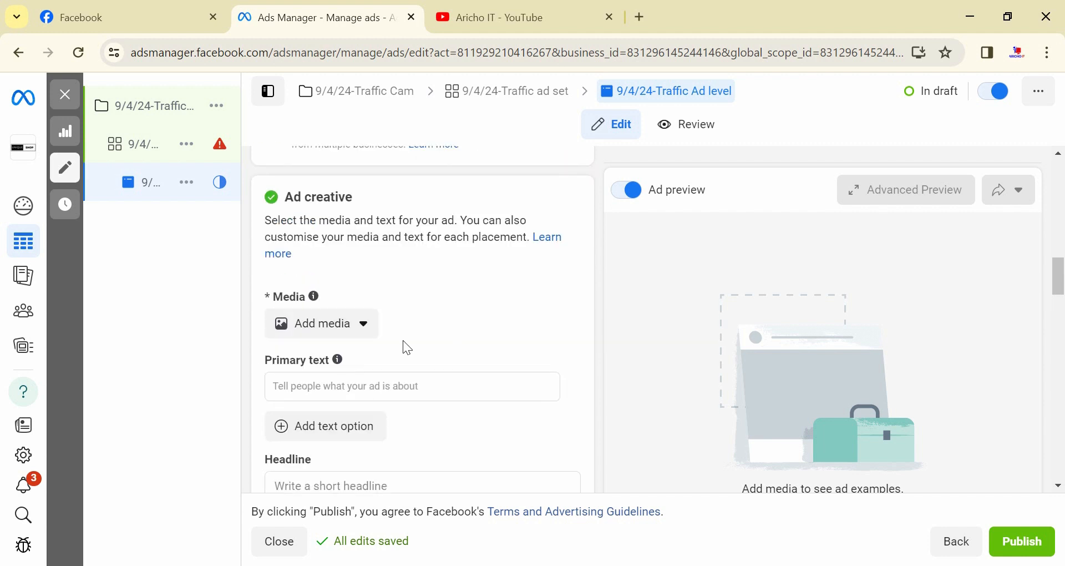
# Step: Add the account image skin care.png as the ad's media and accept the suggested crops for all placements
pyautogui.click(361, 326)
pyautogui.click(341, 366)
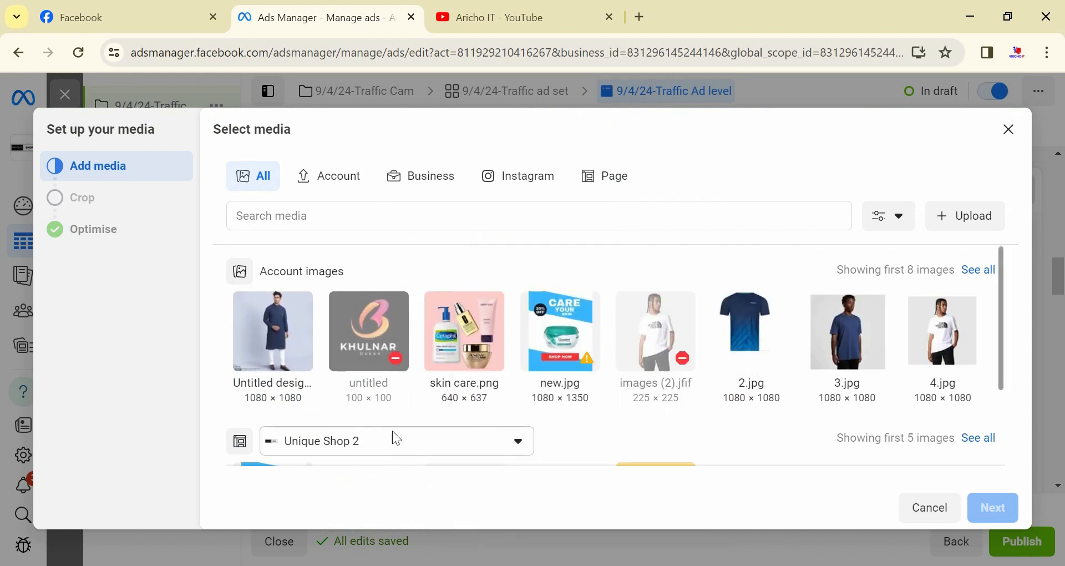
pyautogui.click(465, 331)
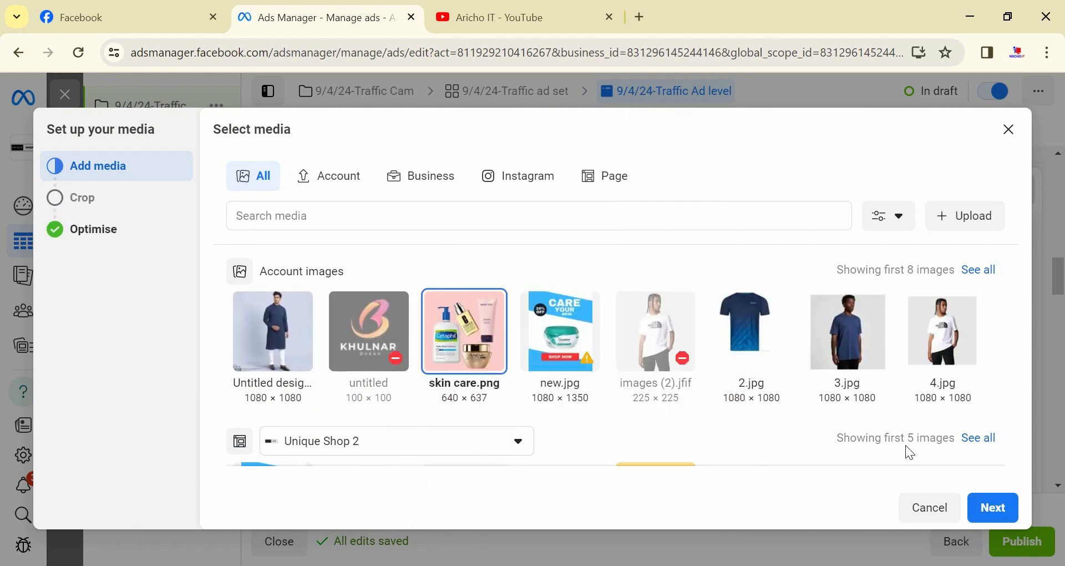
pyautogui.click(993, 507)
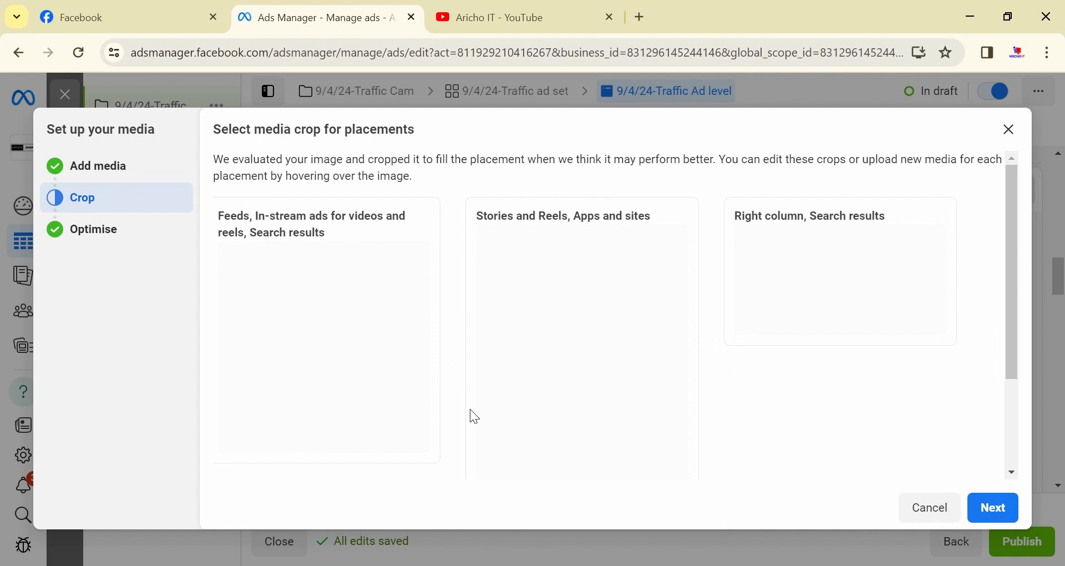
pyautogui.scroll(-3, 470, 410)
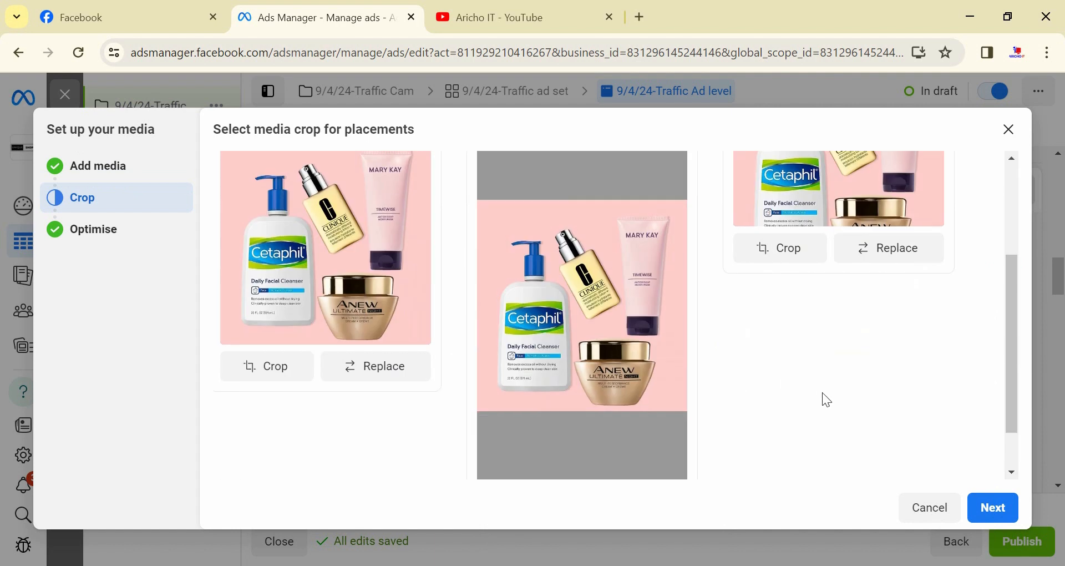
pyautogui.scroll(3, 894, 430)
pyautogui.click(990, 507)
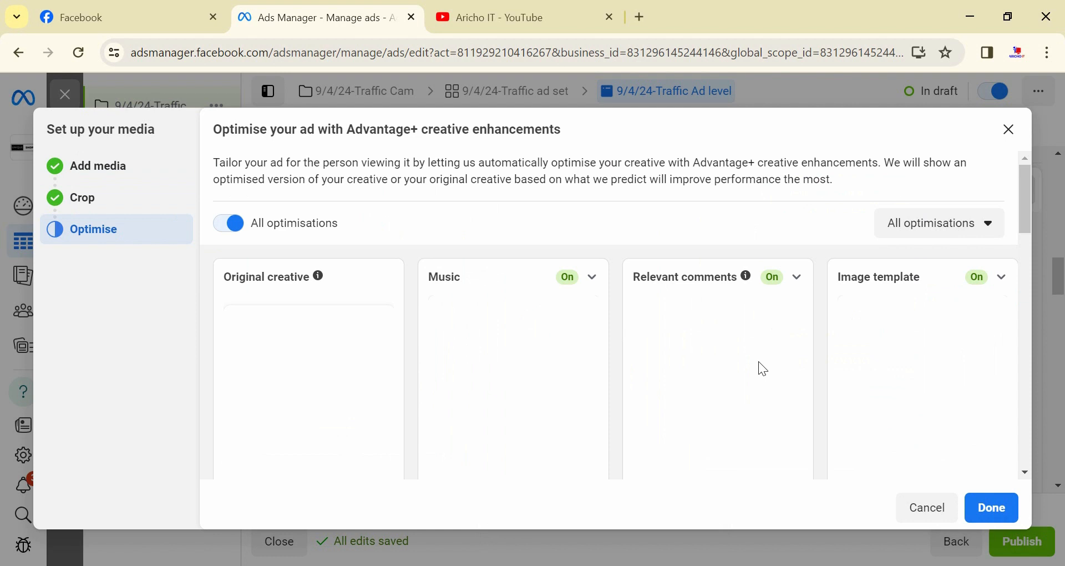
# Step: Examine the Advantage+ creative enhancements for the image, including Music, Relevant comments and Image template
pyautogui.scroll(-2, 324, 159)
pyautogui.scroll(2, 355, 183)
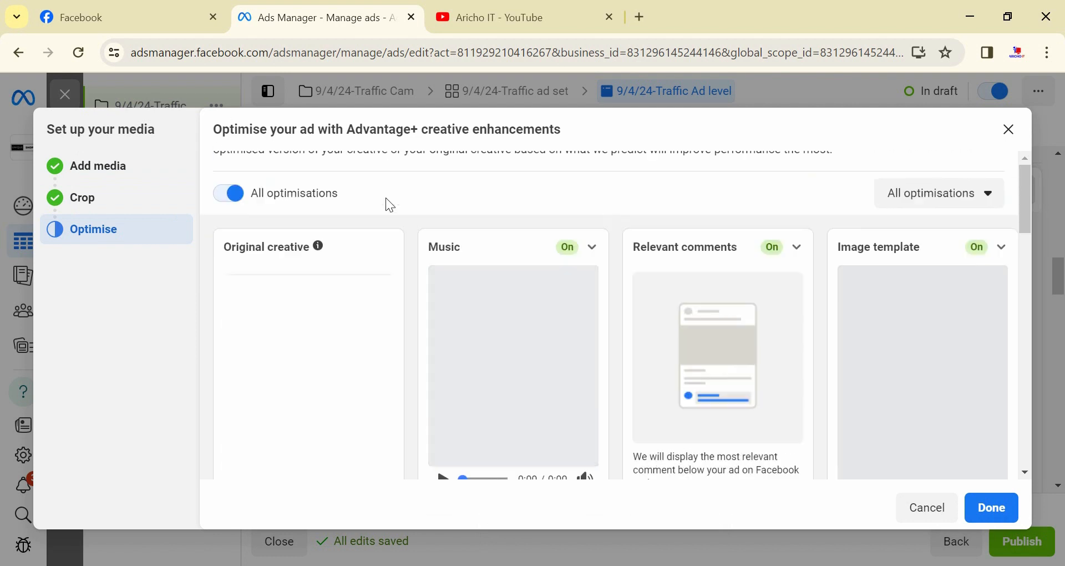
pyautogui.scroll(-5, 535, 277)
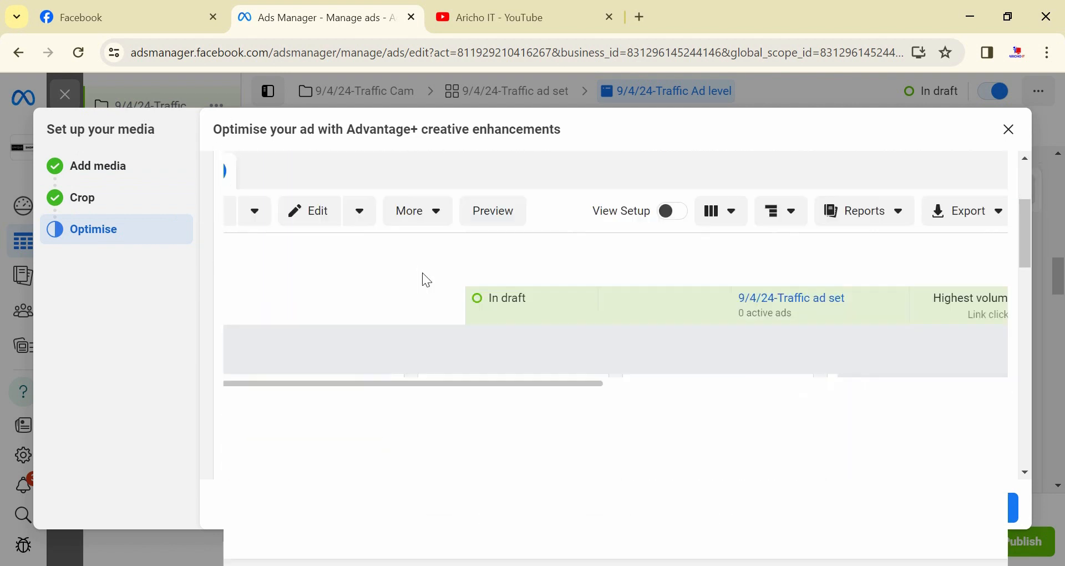
pyautogui.scroll(5, 538, 304)
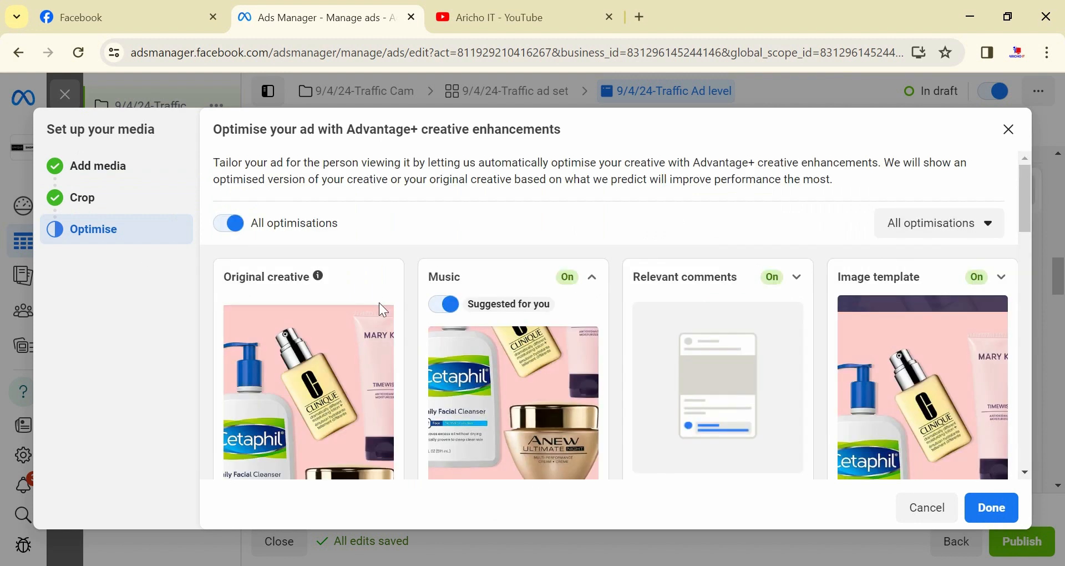
pyautogui.scroll(-3, 577, 294)
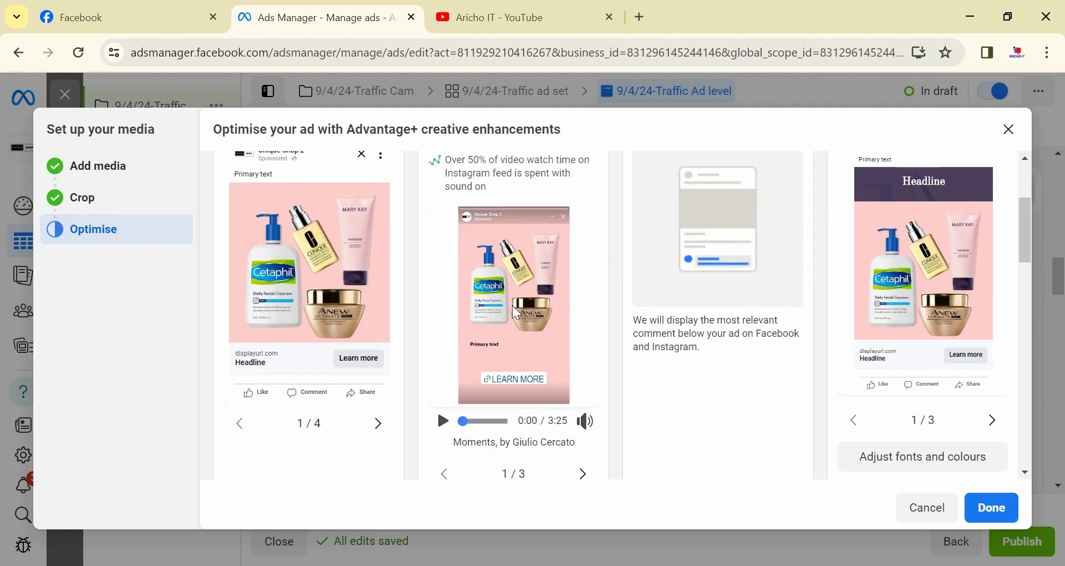
pyautogui.scroll(3, 514, 313)
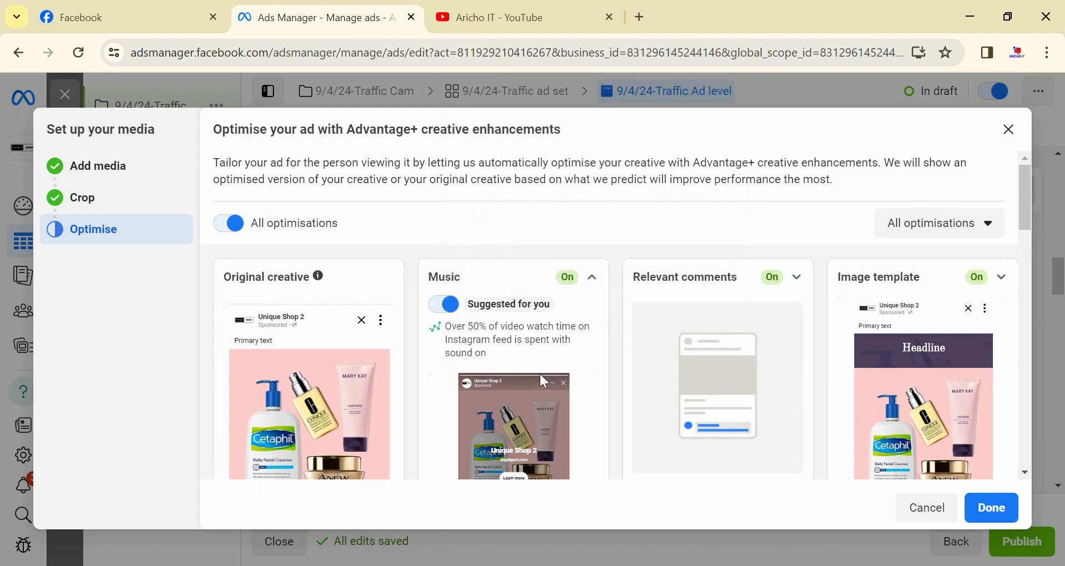
pyautogui.scroll(-2, 610, 344)
pyautogui.click(797, 196)
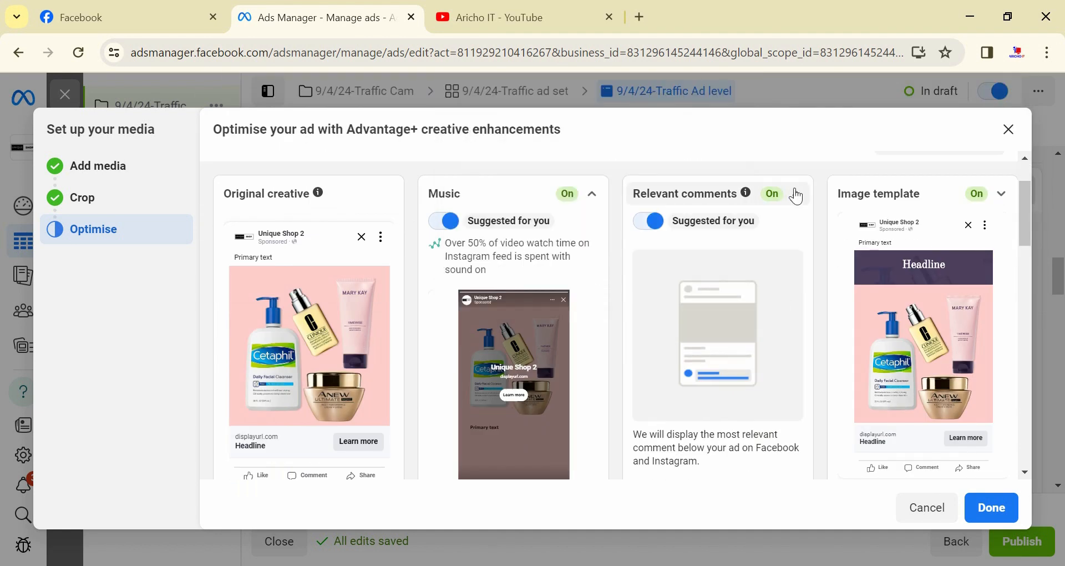
pyautogui.click(797, 195)
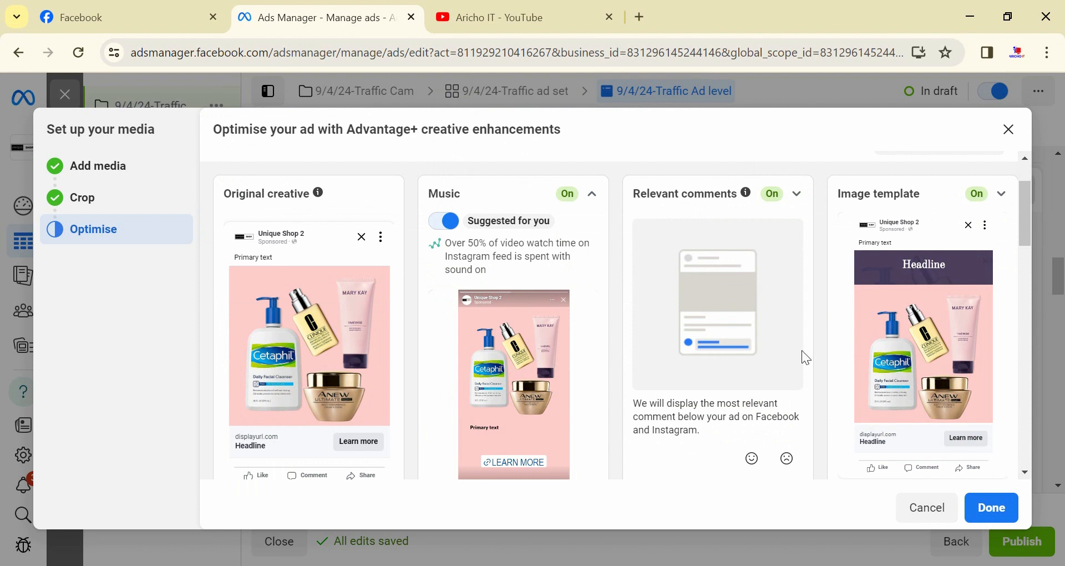
pyautogui.click(888, 206)
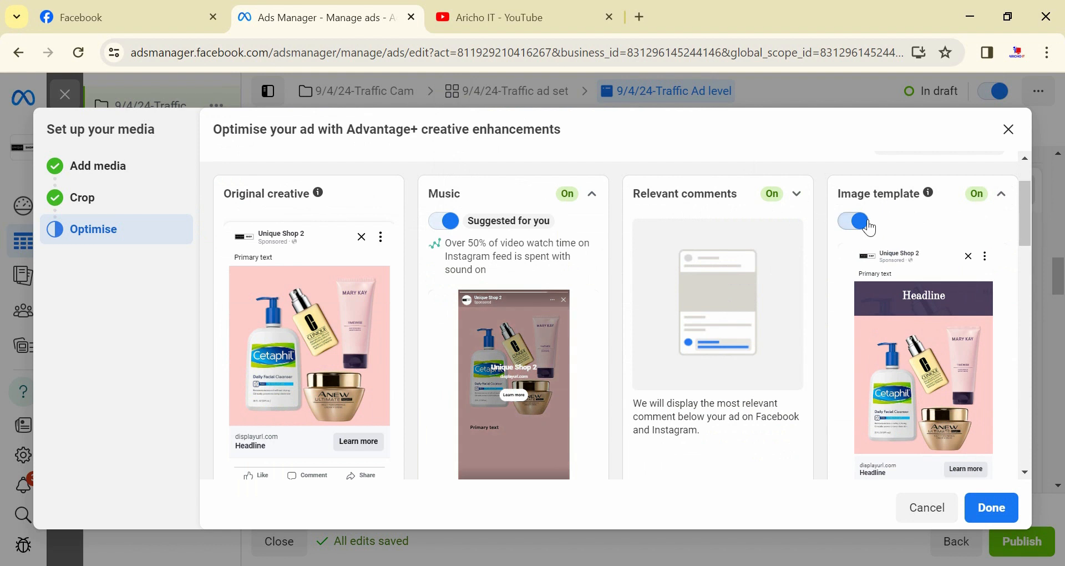
# Step: Turn off the Add catalogue items and Visual touch-ups enhancements and finish the media setup
pyautogui.scroll(-3, 829, 344)
pyautogui.scroll(-6, 490, 315)
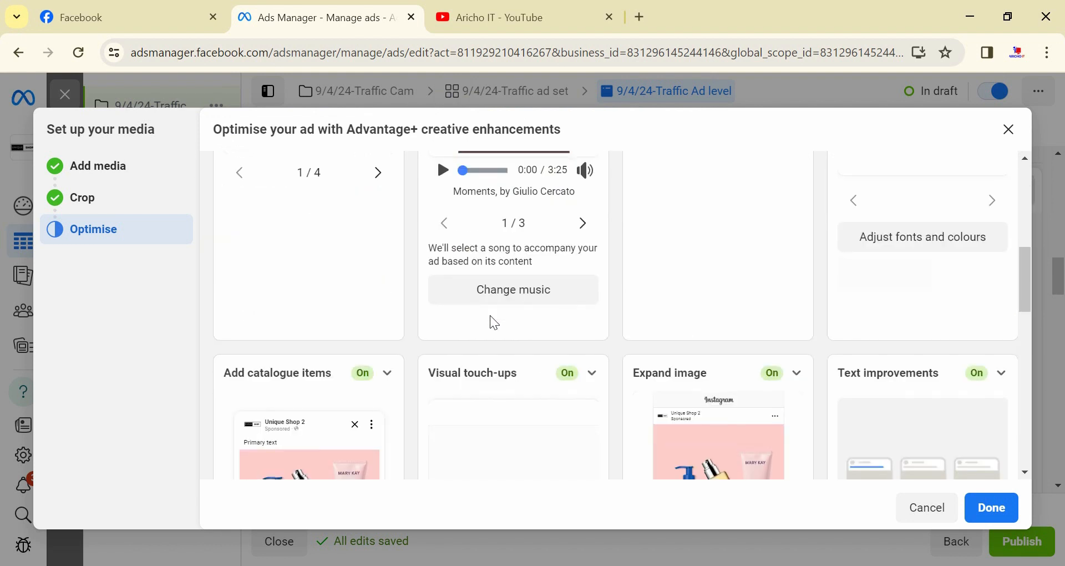
pyautogui.click(281, 213)
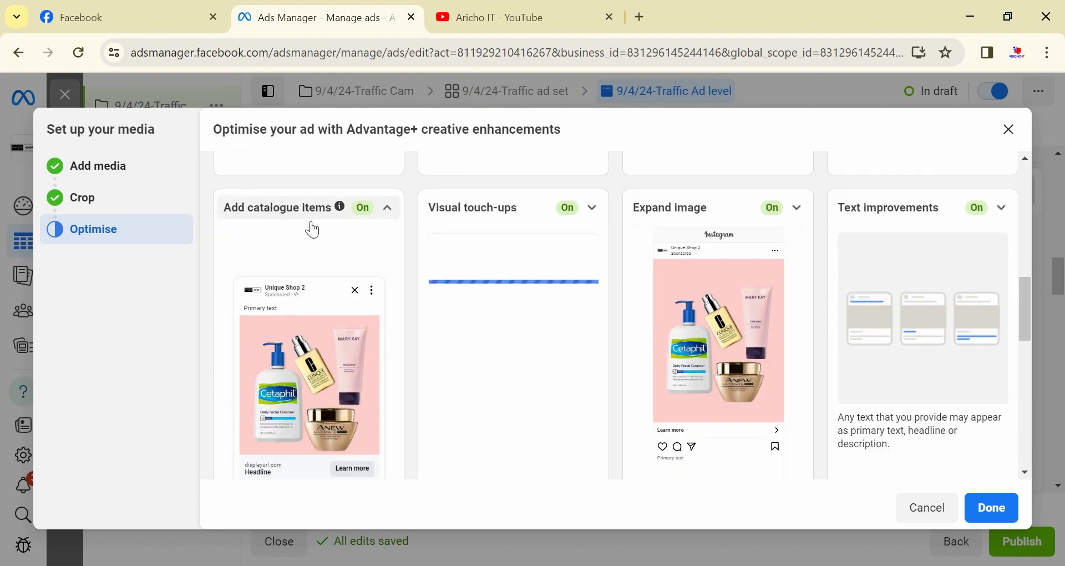
pyautogui.click(247, 243)
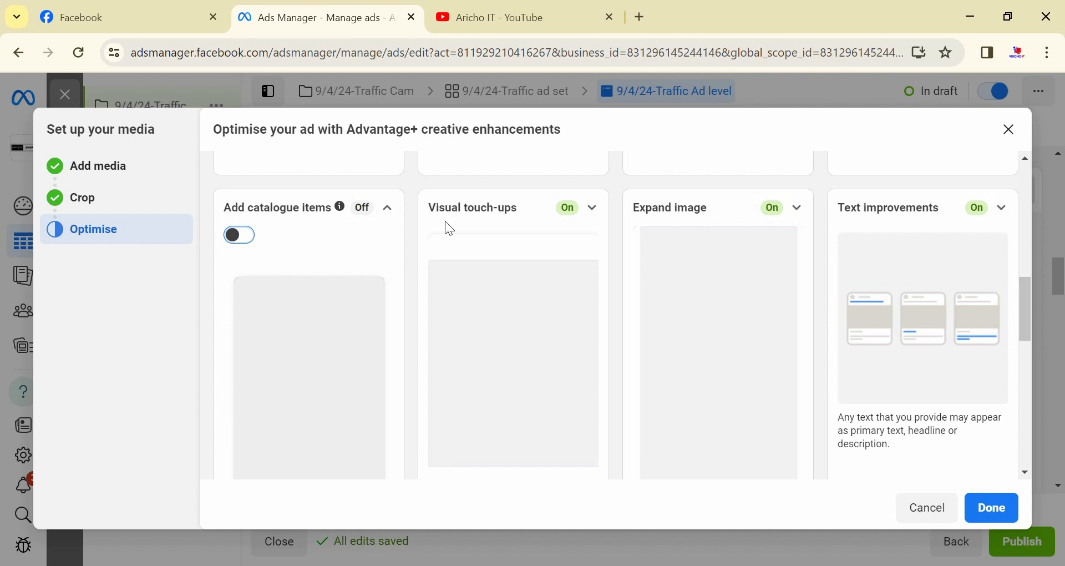
pyautogui.click(471, 213)
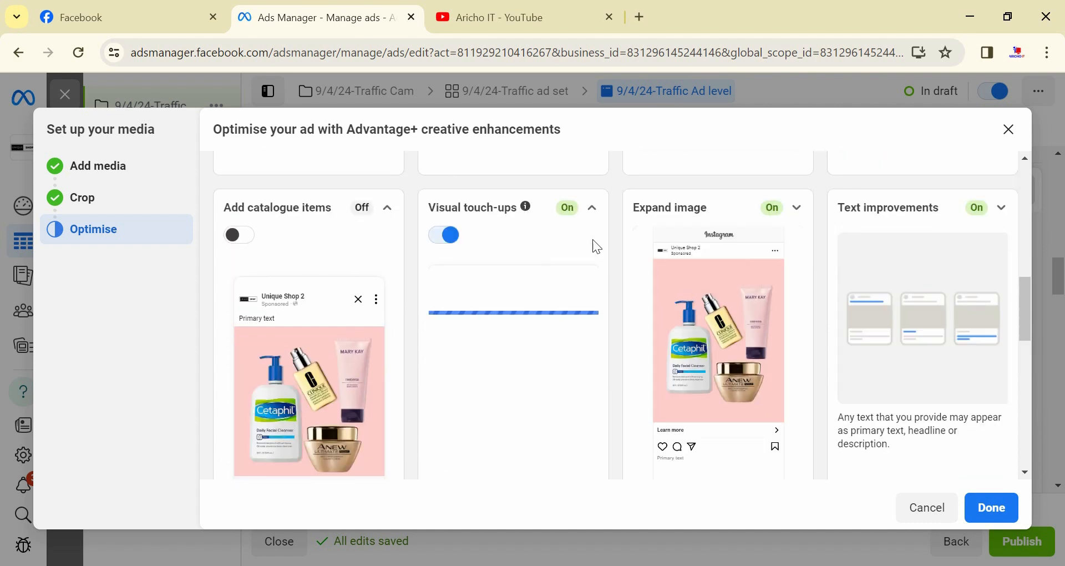
pyautogui.click(453, 237)
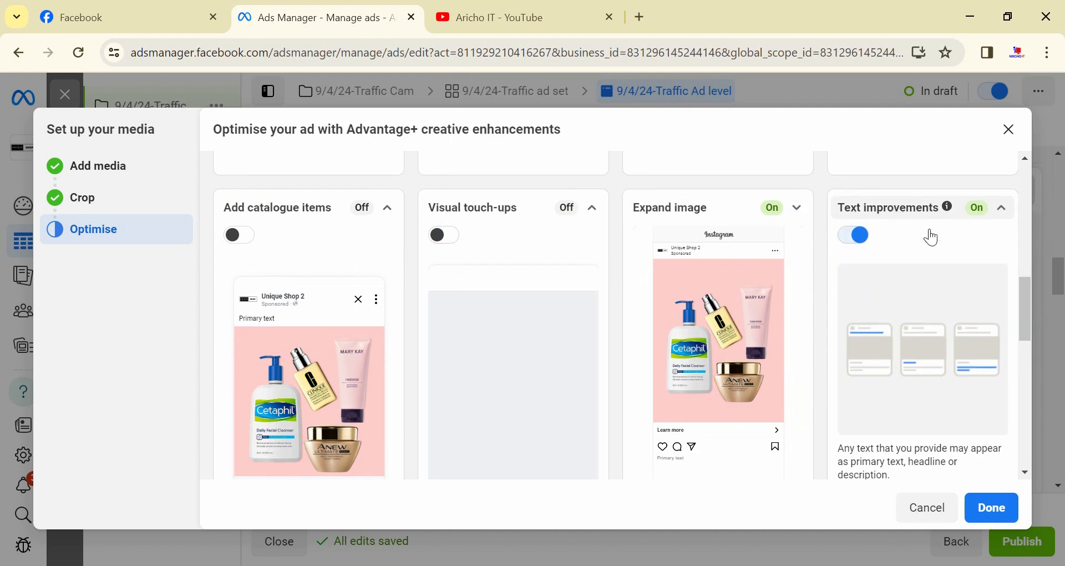
pyautogui.scroll(-4, 463, 311)
pyautogui.scroll(-5, 444, 313)
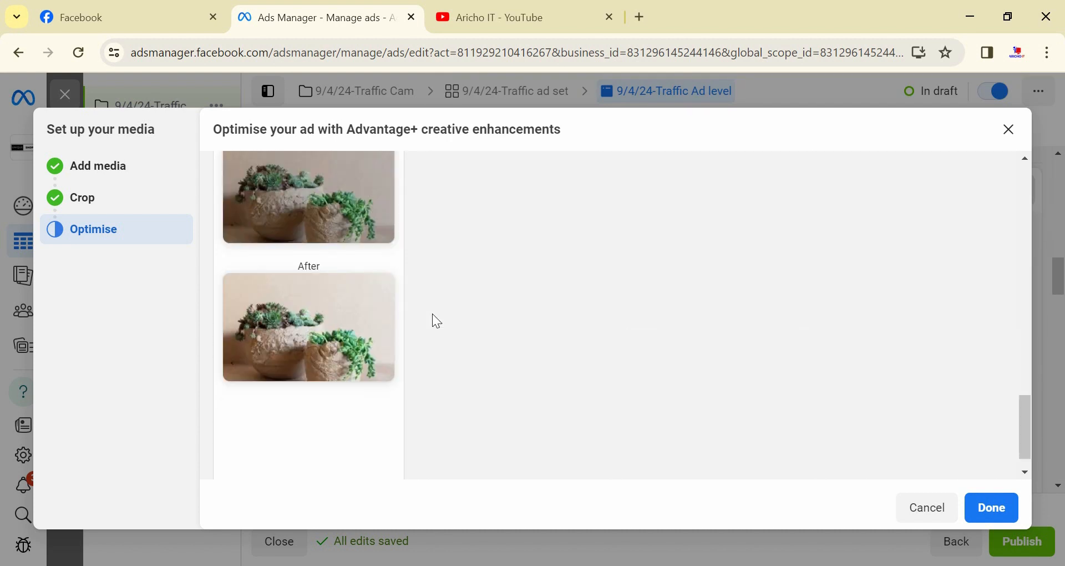
pyautogui.scroll(15, 941, 408)
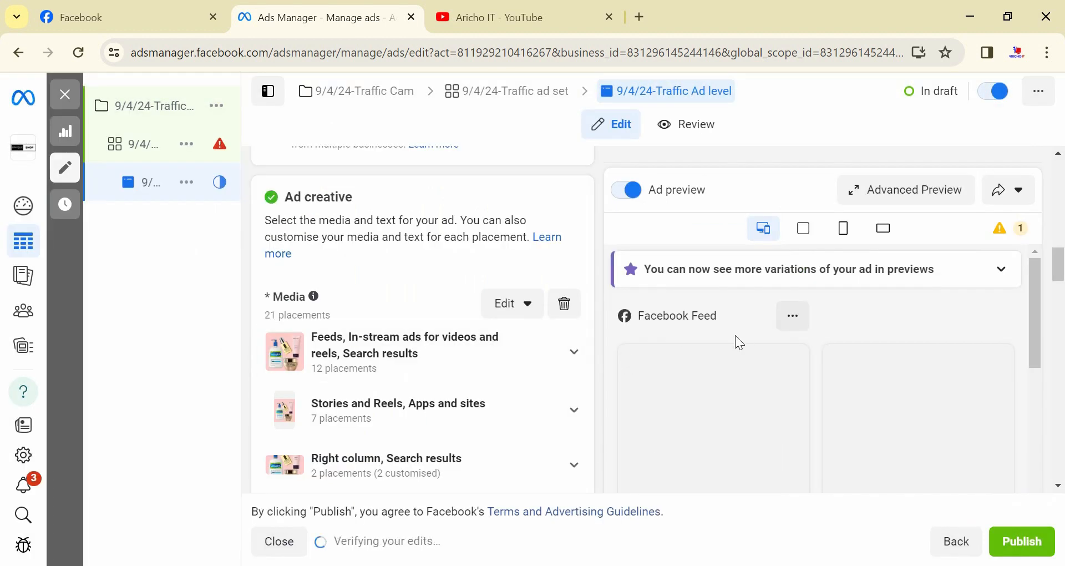
# Step: Open the advanced preview and examine the ad in Facebook Feed, Instagram feed, Instagram Stories and Facebook Stories
pyautogui.scroll(-5, 807, 333)
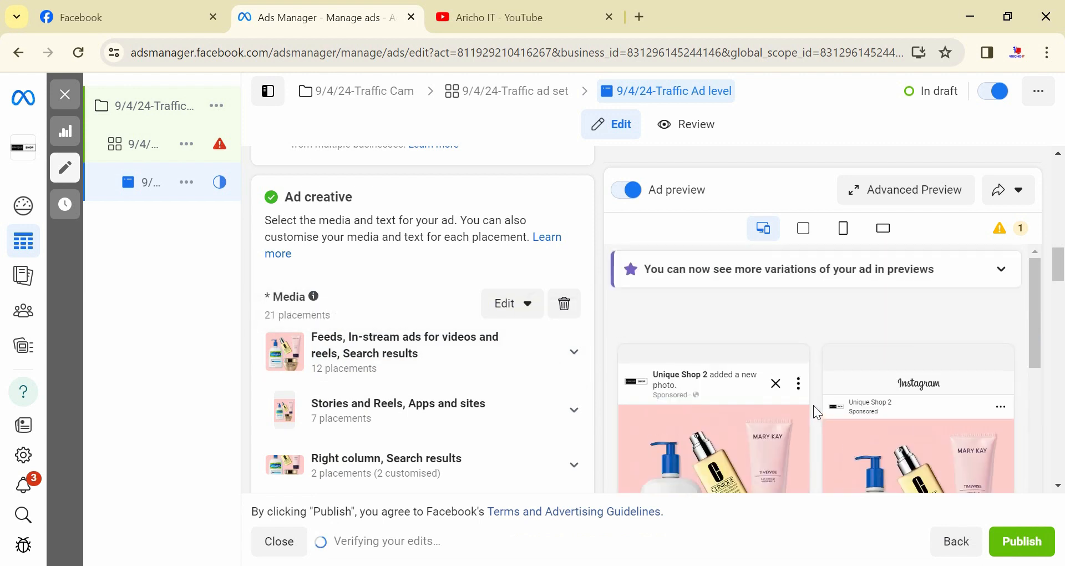
pyautogui.click(882, 190)
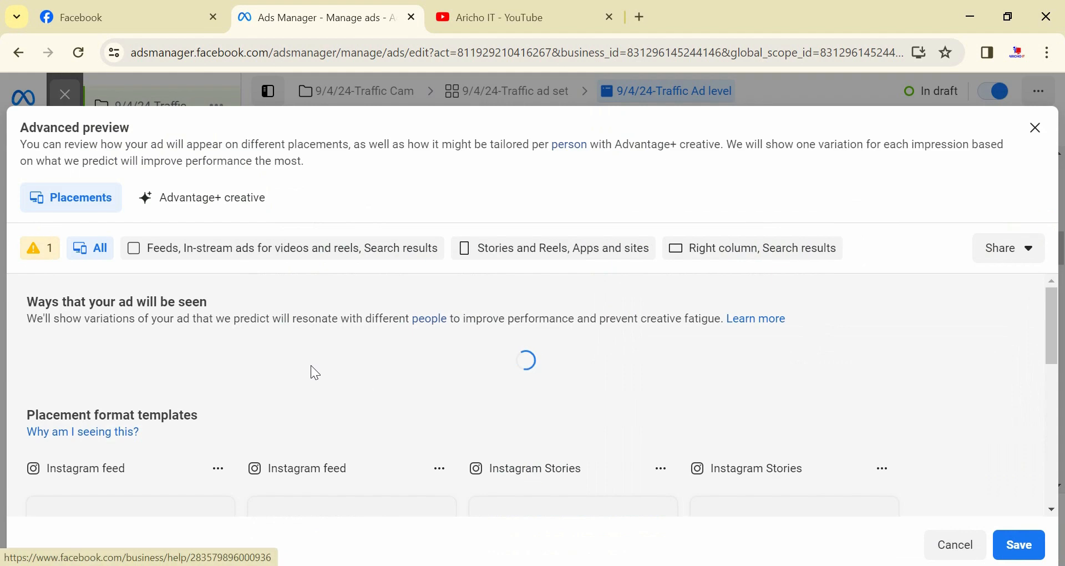
pyautogui.scroll(-3, 447, 307)
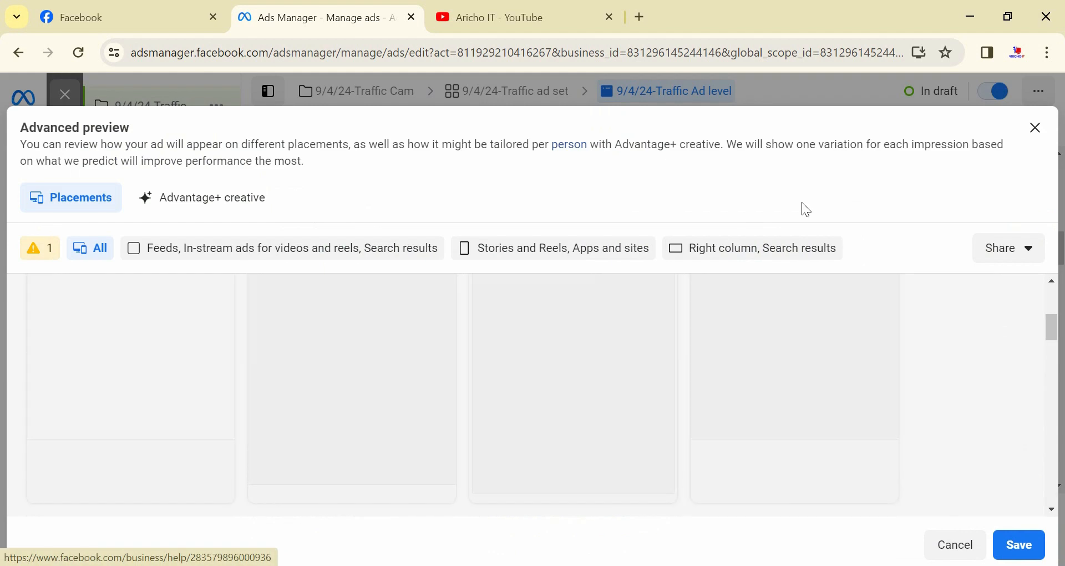
pyautogui.scroll(4, 269, 434)
pyautogui.scroll(-1, 232, 410)
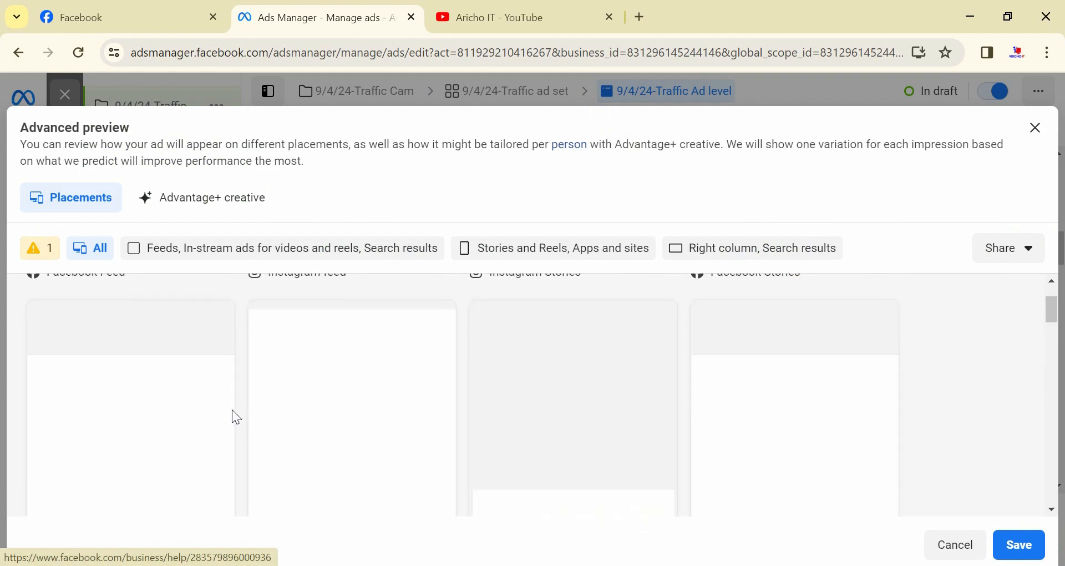
pyautogui.scroll(2, 91, 397)
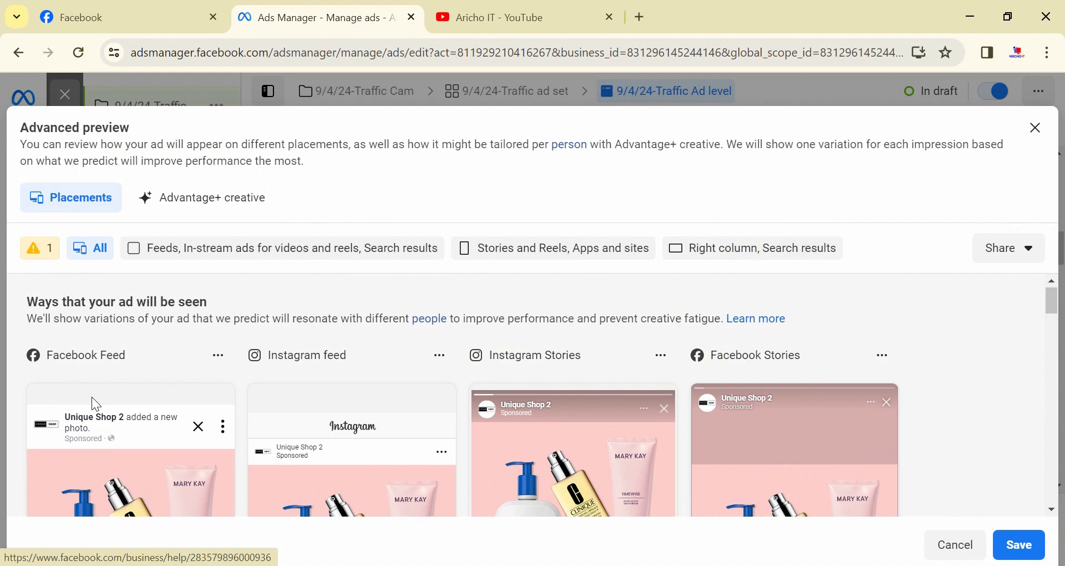
pyautogui.scroll(-2, 100, 366)
pyautogui.scroll(2, 284, 421)
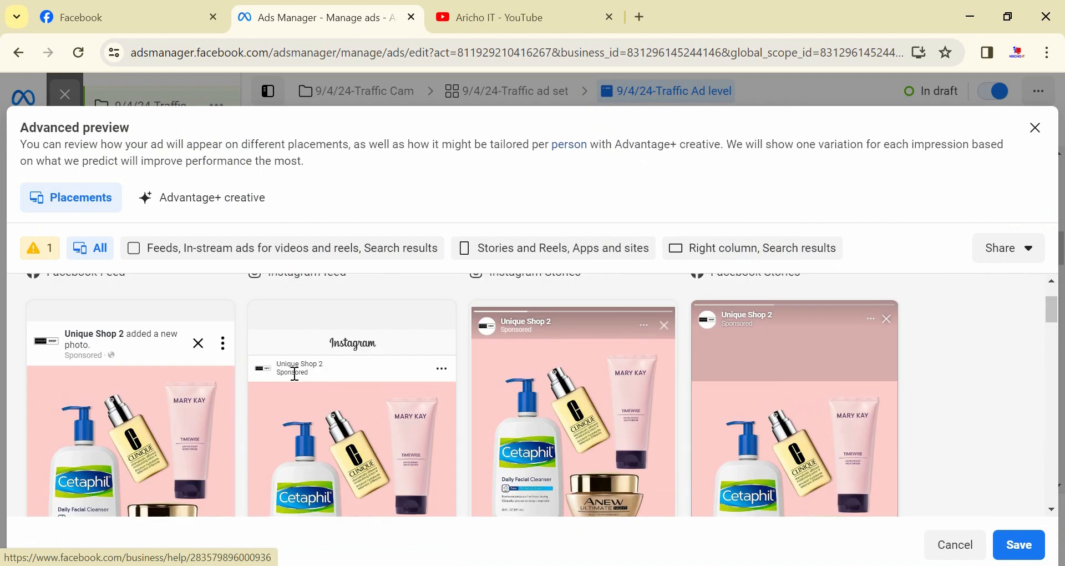
pyautogui.scroll(-3, 344, 424)
pyautogui.scroll(4, 472, 438)
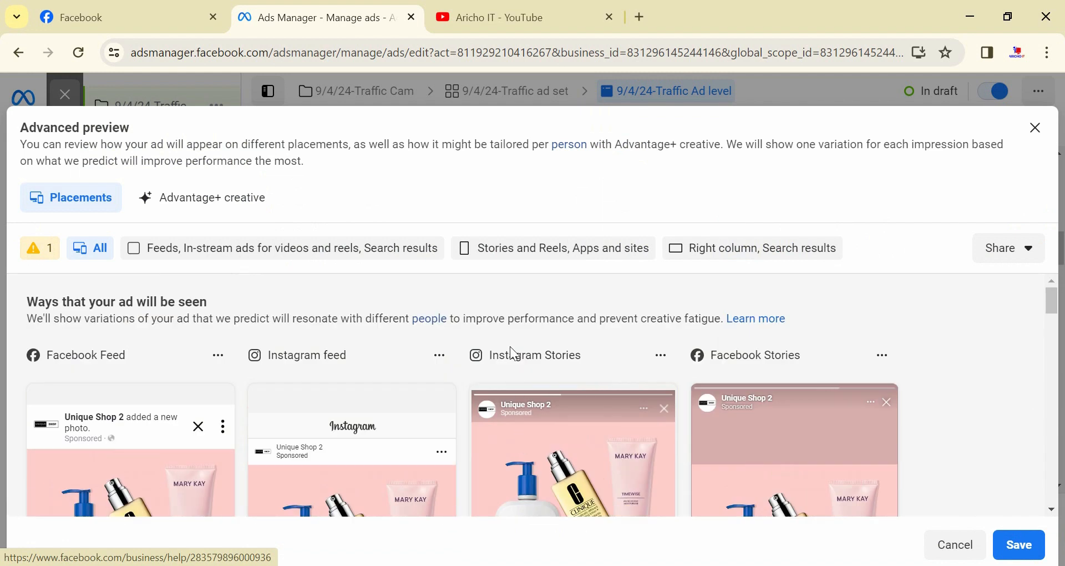
# Step: Review the ad in the remaining placements, such as Facebook video feeds, Instagram Explore, Marketplace and Reels, and save the preview
pyautogui.scroll(-5, 787, 375)
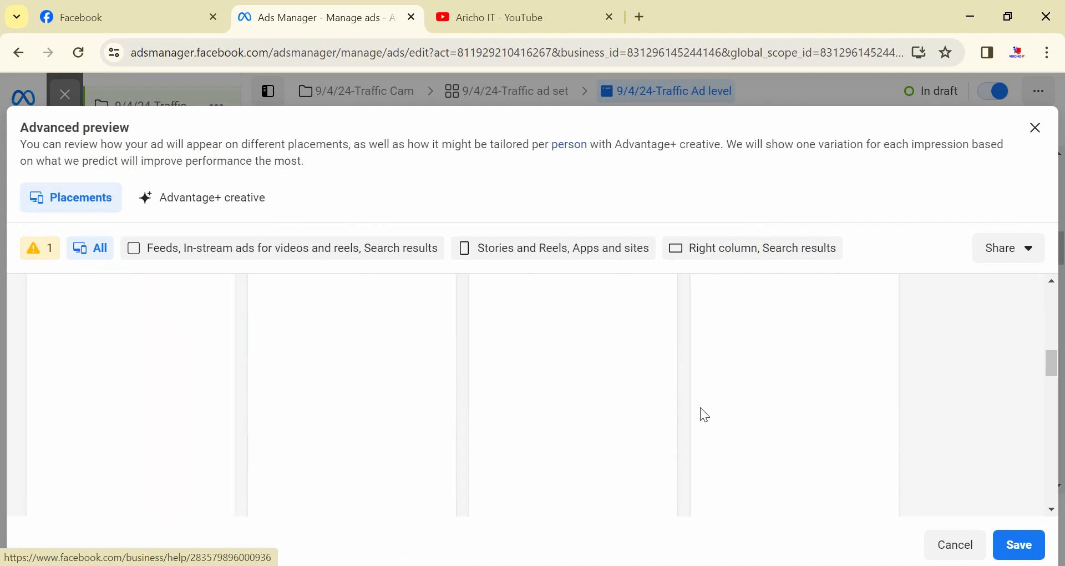
pyautogui.scroll(3, 467, 427)
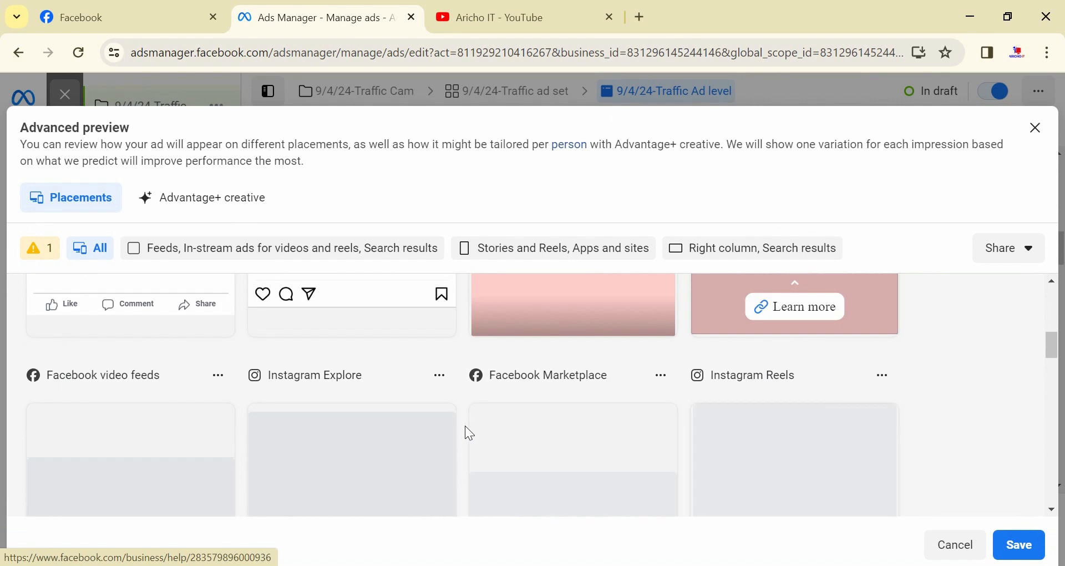
pyautogui.scroll(-4, 462, 430)
pyautogui.scroll(2, 916, 405)
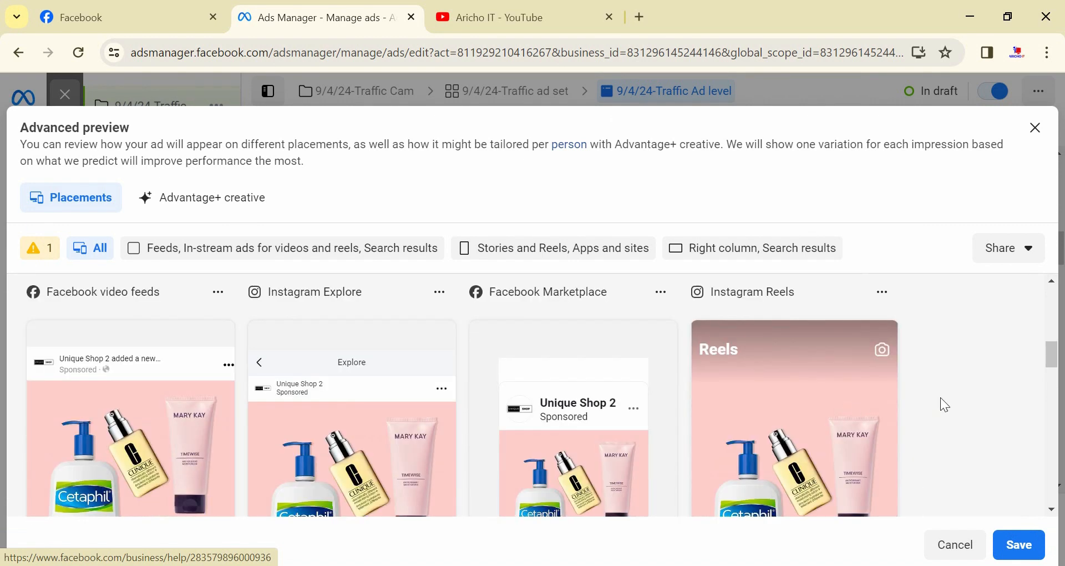
pyautogui.scroll(-5, 946, 404)
pyautogui.scroll(-1, 948, 403)
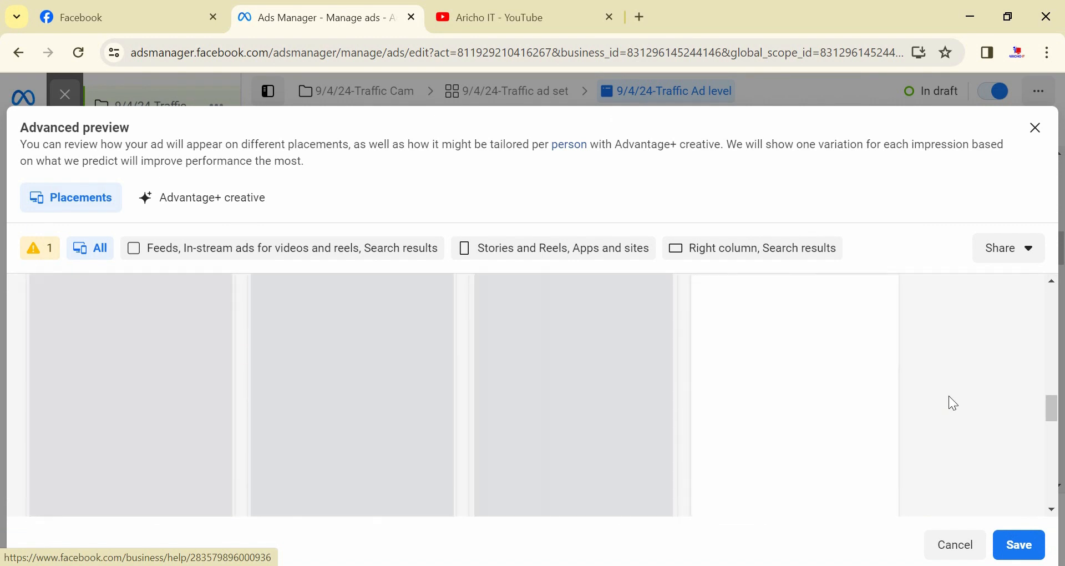
pyautogui.scroll(1, 953, 403)
pyautogui.scroll(-2, 953, 427)
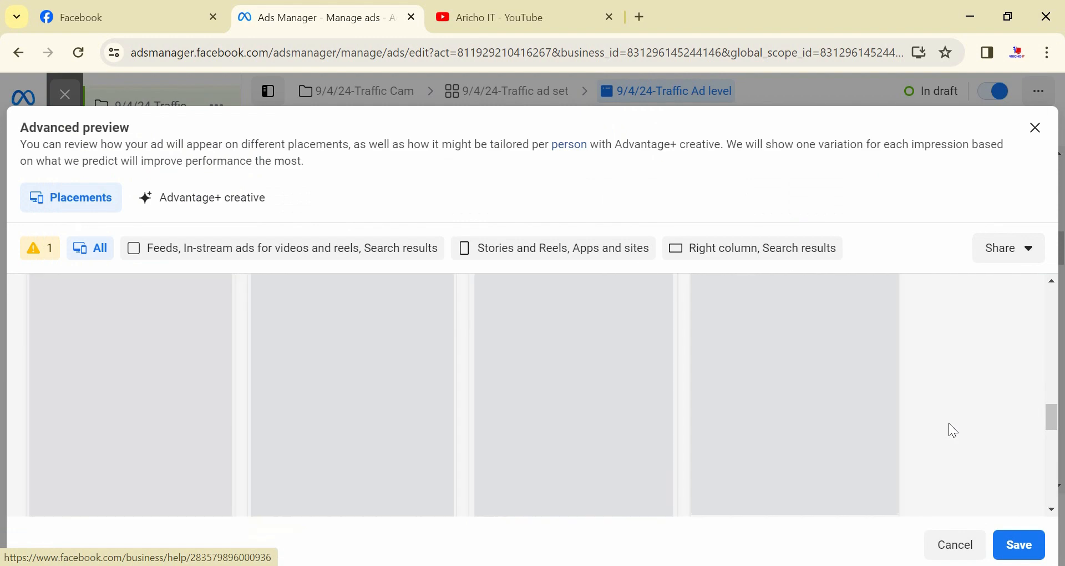
pyautogui.click(1005, 543)
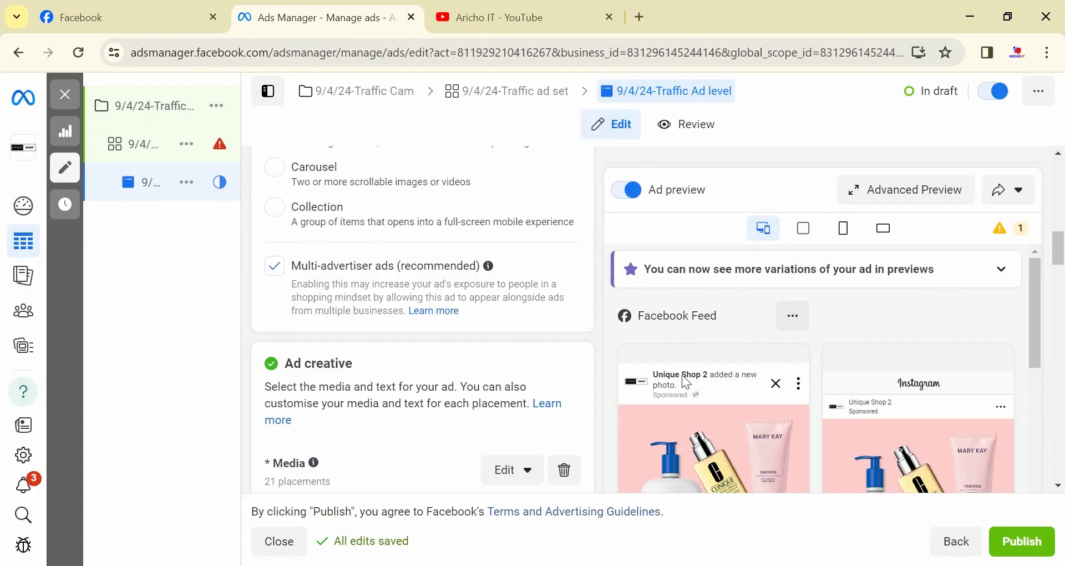
# Step: Enter "Eid Special Offer" as the first line of the ad's primary text and start a second line
pyautogui.scroll(-7, 337, 375)
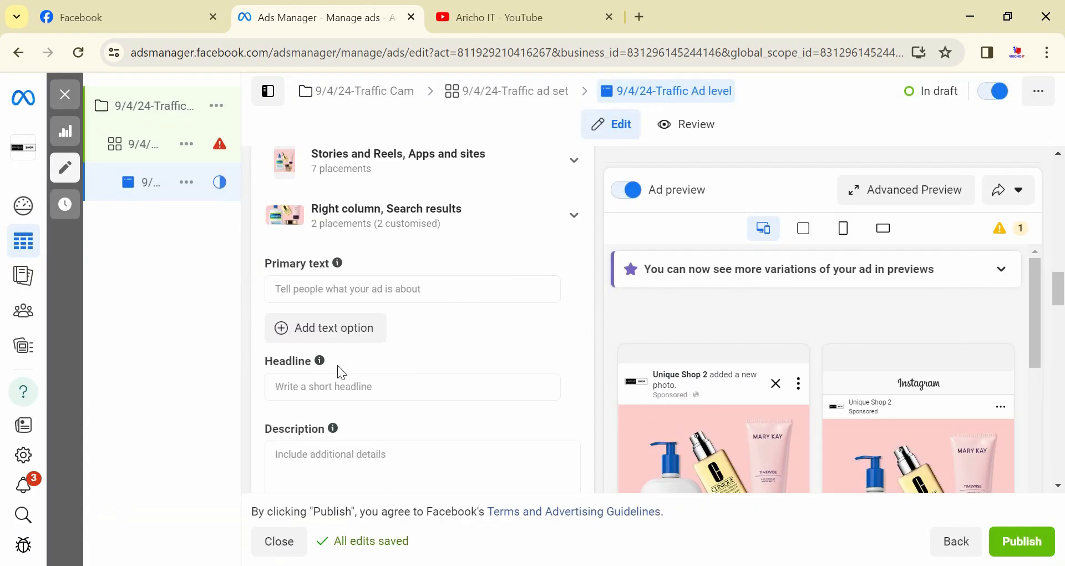
pyautogui.scroll(1, 435, 327)
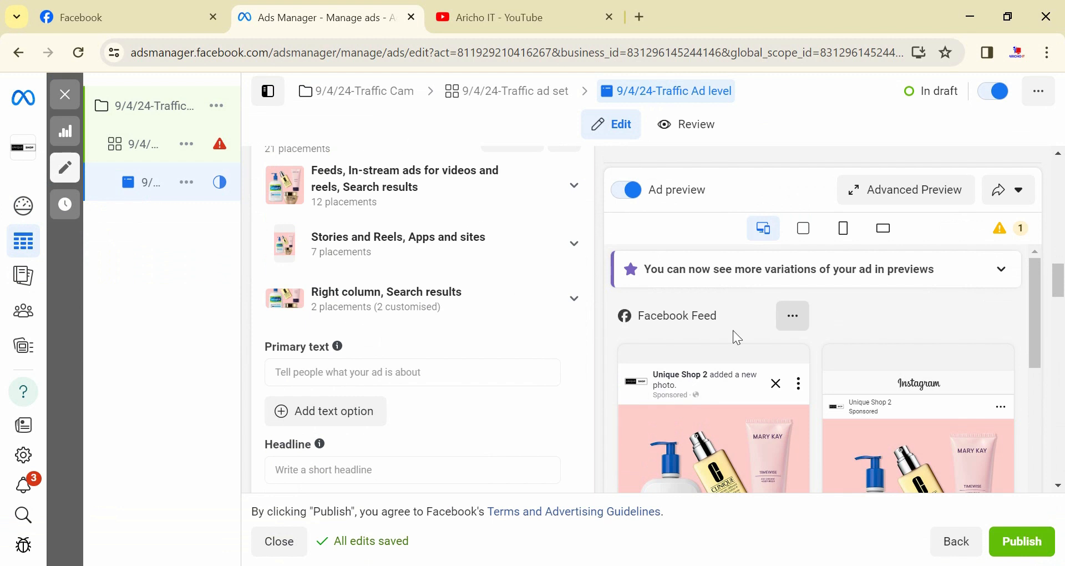
pyautogui.scroll(-4, 681, 355)
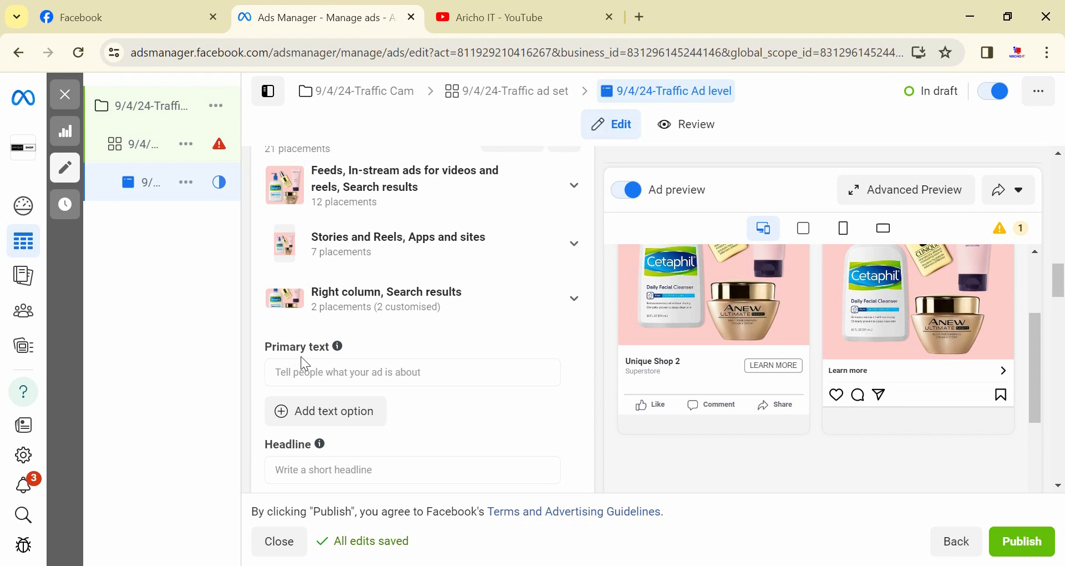
pyautogui.click(327, 377)
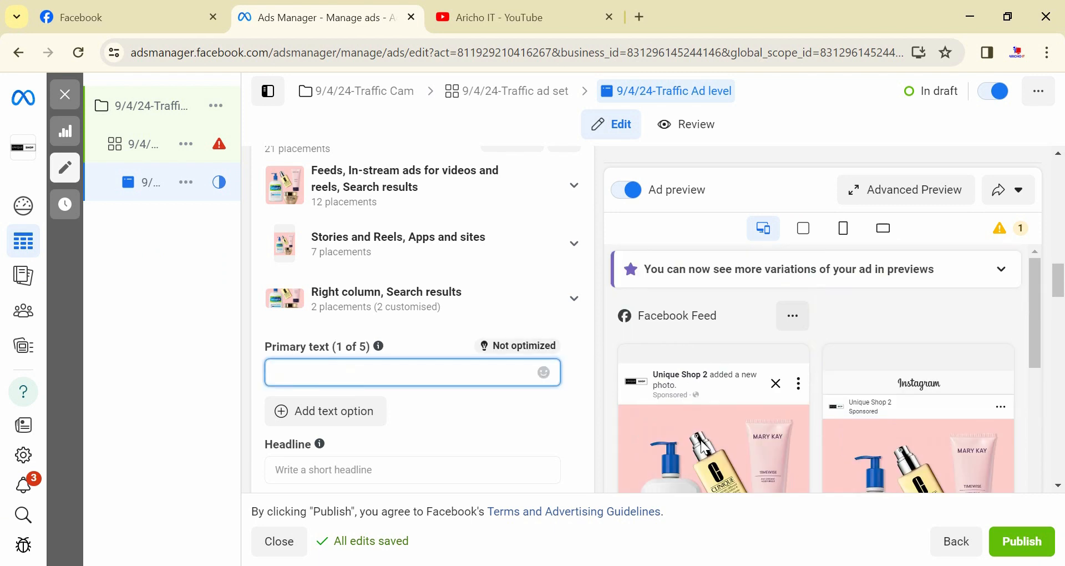
pyautogui.scroll(-2, 701, 446)
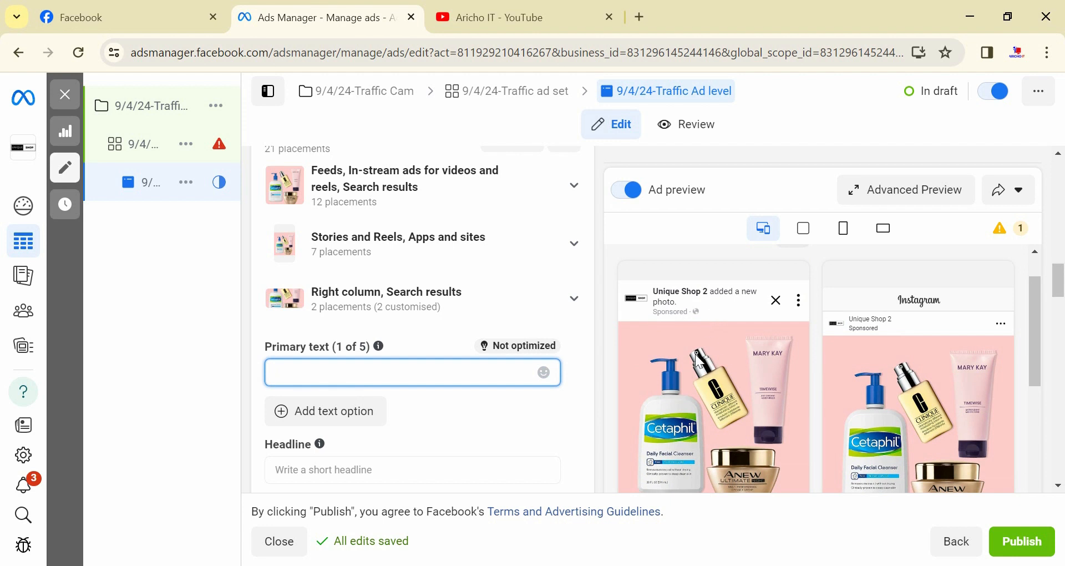
pyautogui.click(338, 364)
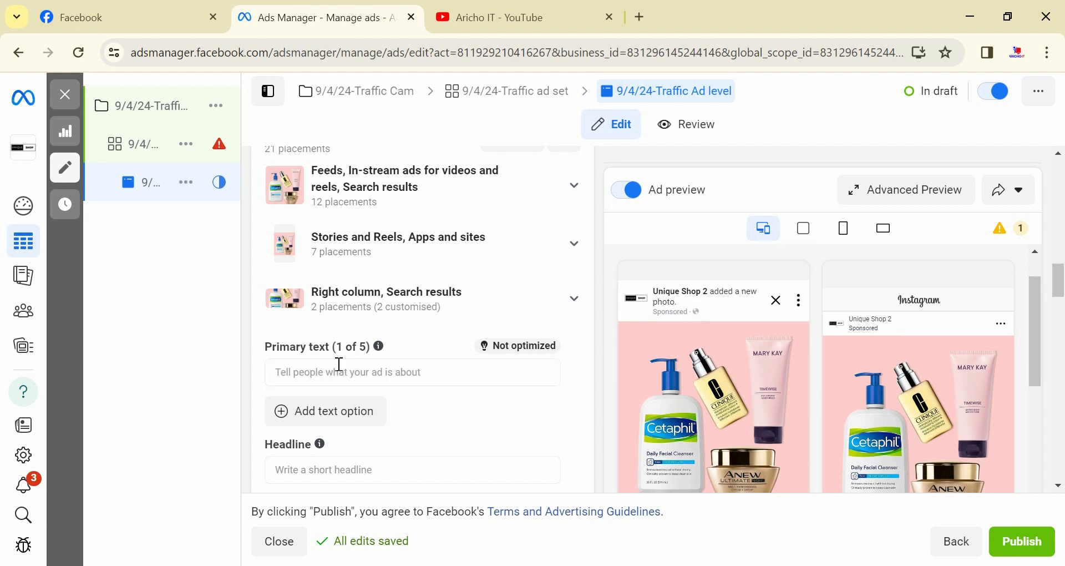
pyautogui.click(322, 373)
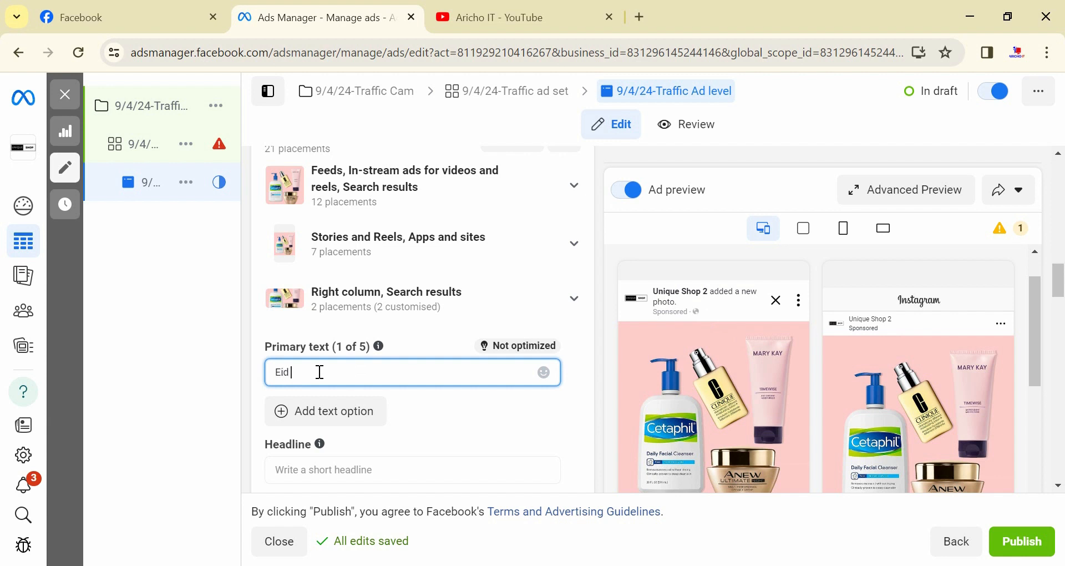
pyautogui.write('Eid Special Offer')
pyautogui.press('Return')
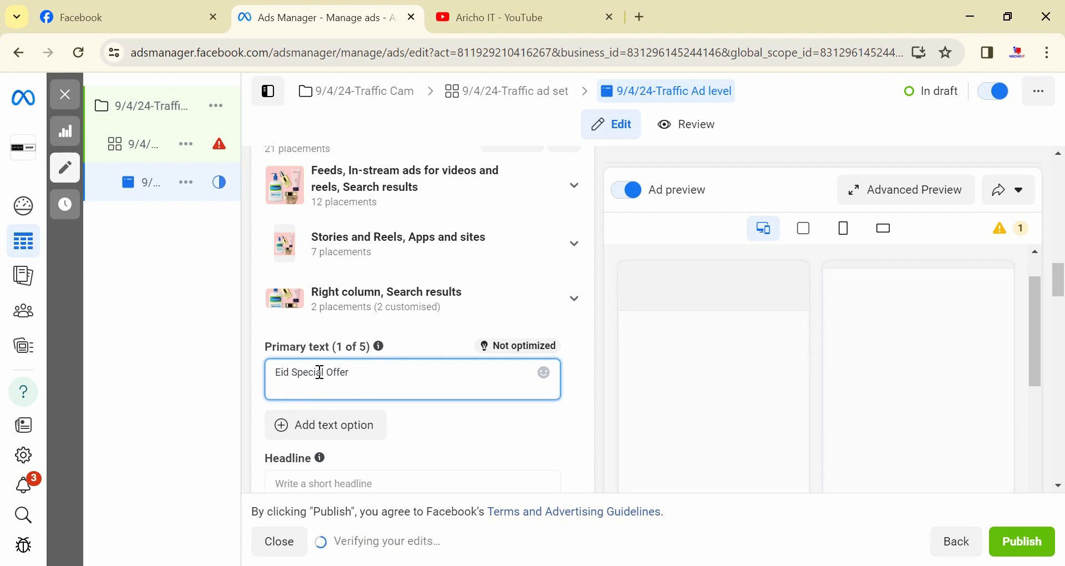
# Step: Write "Get up-to 20%off on any of our Product" as the second line of the primary text
pyautogui.write('Get up ')
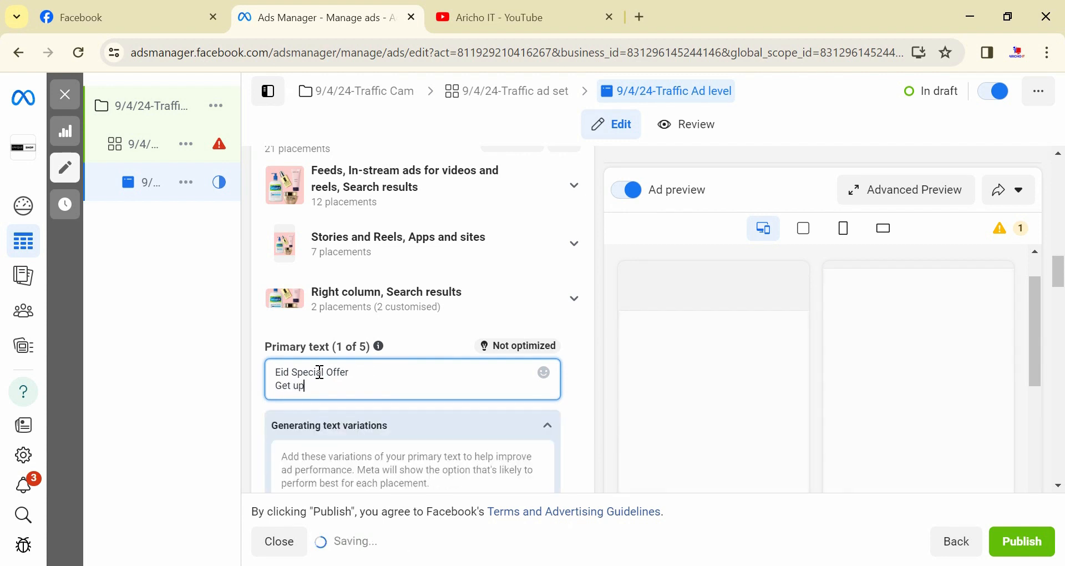
pyautogui.write('-to')
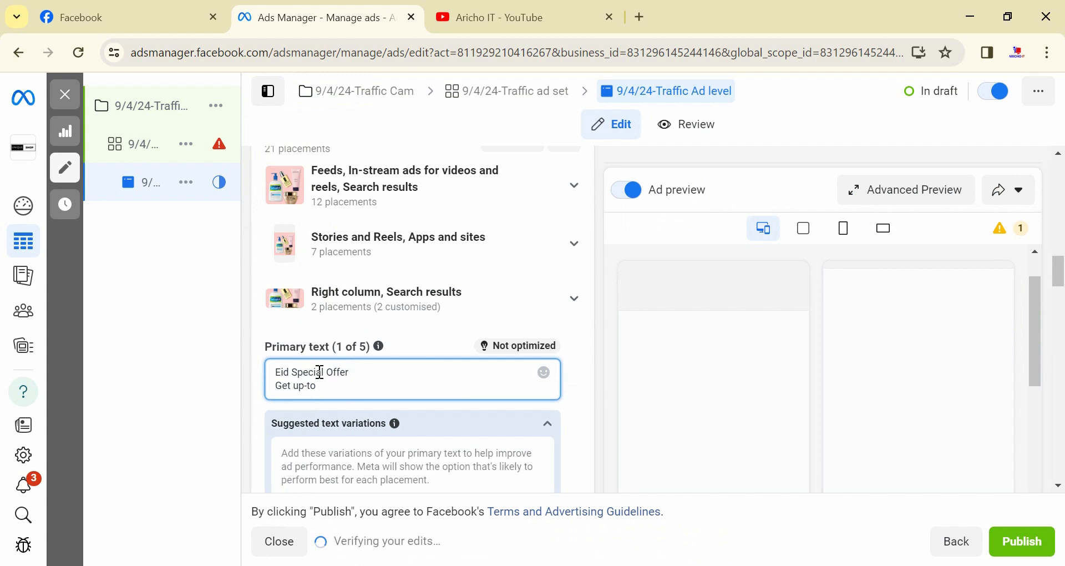
pyautogui.write(' 20%')
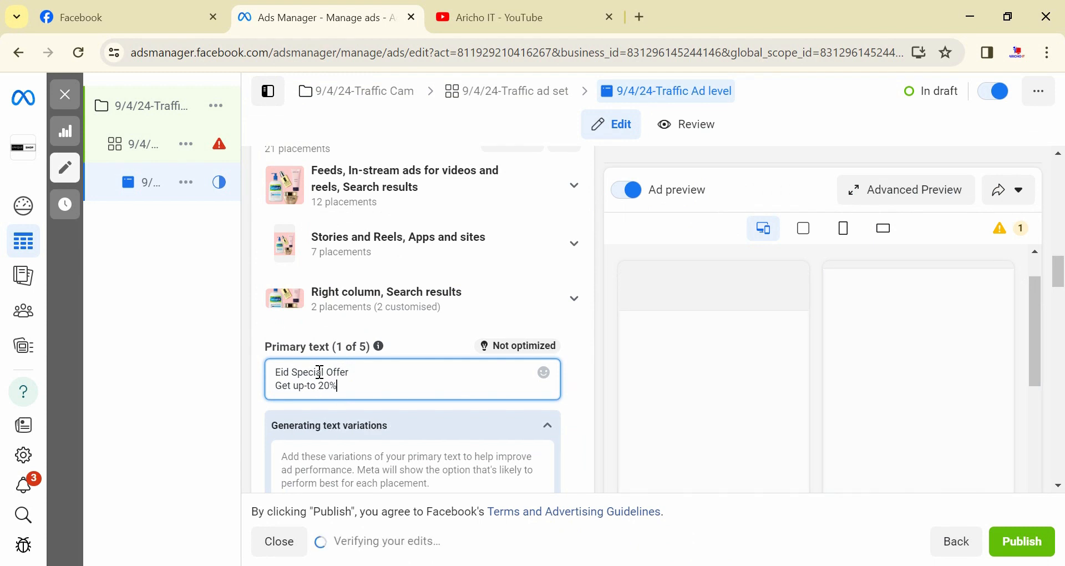
pyautogui.write('off')
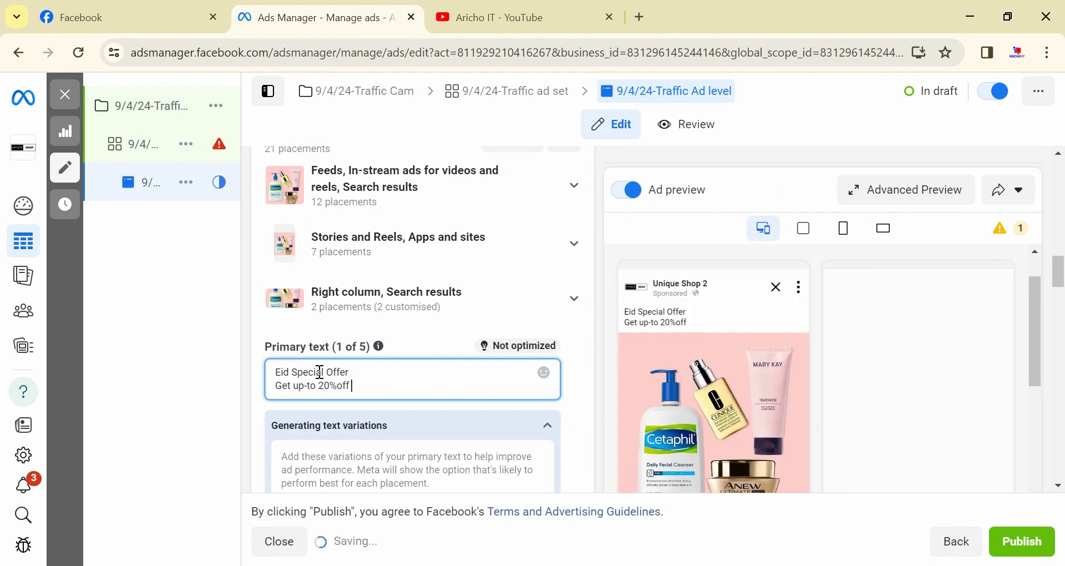
pyautogui.write(' on ')
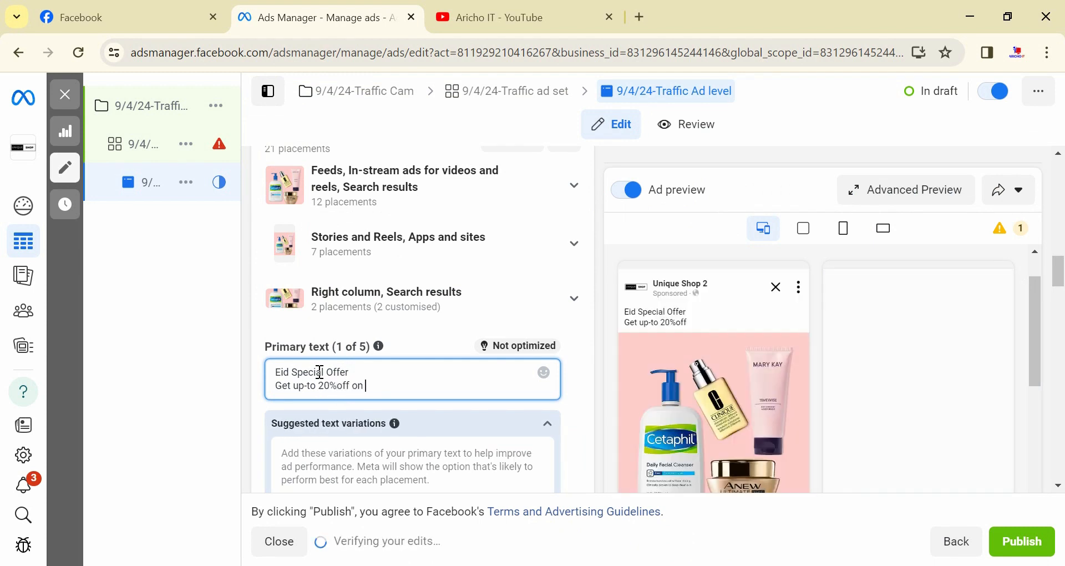
pyautogui.write('any of ')
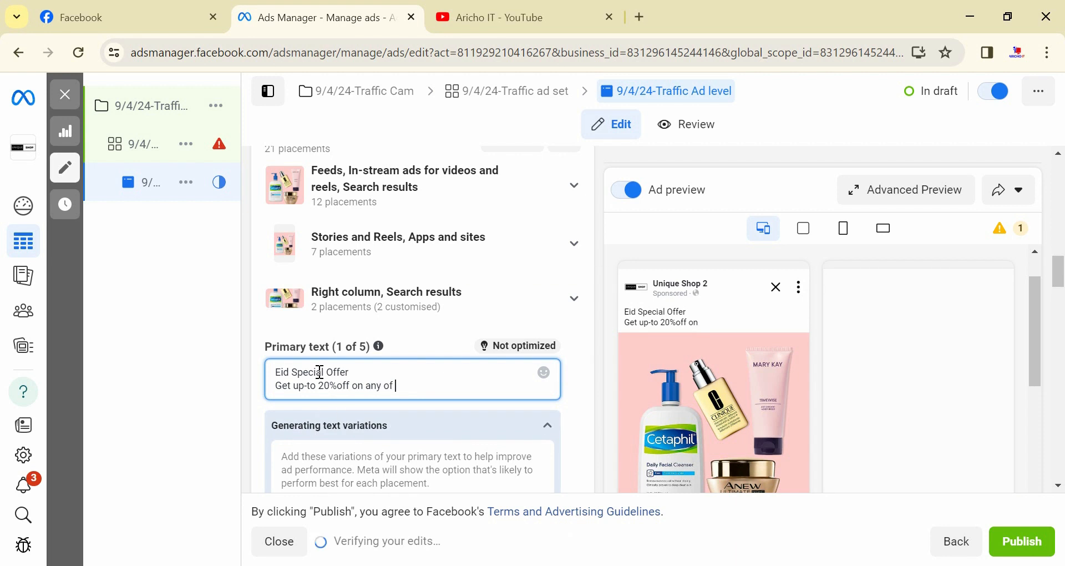
pyautogui.write('our Pro')
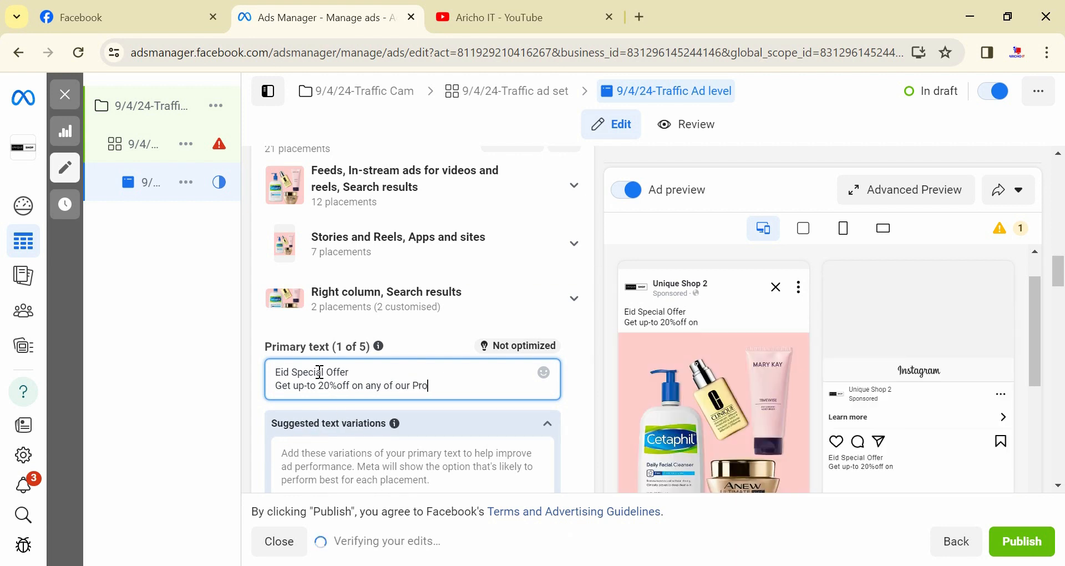
pyautogui.write('duct')
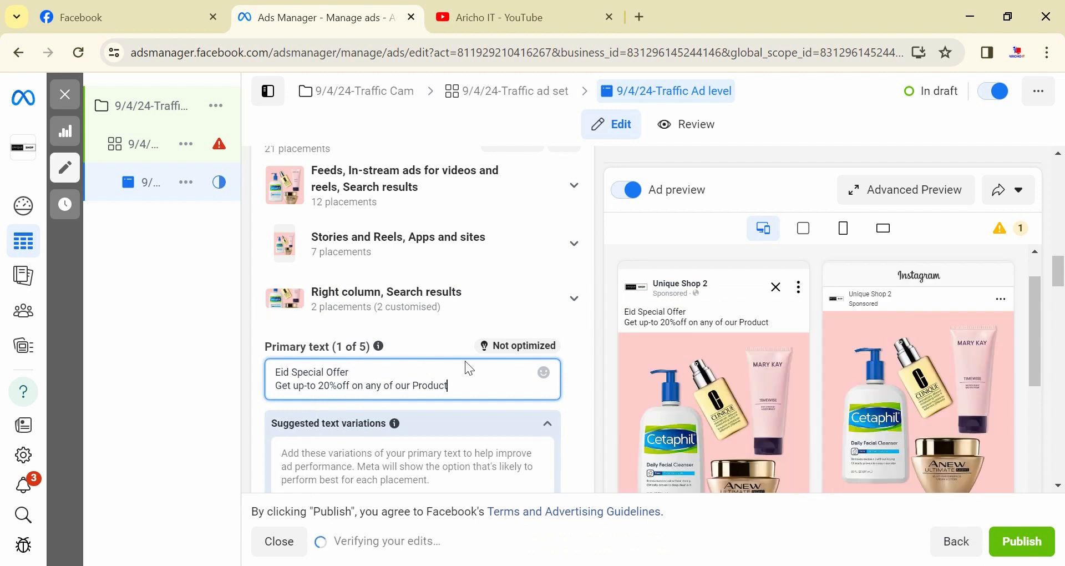
pyautogui.click(489, 385)
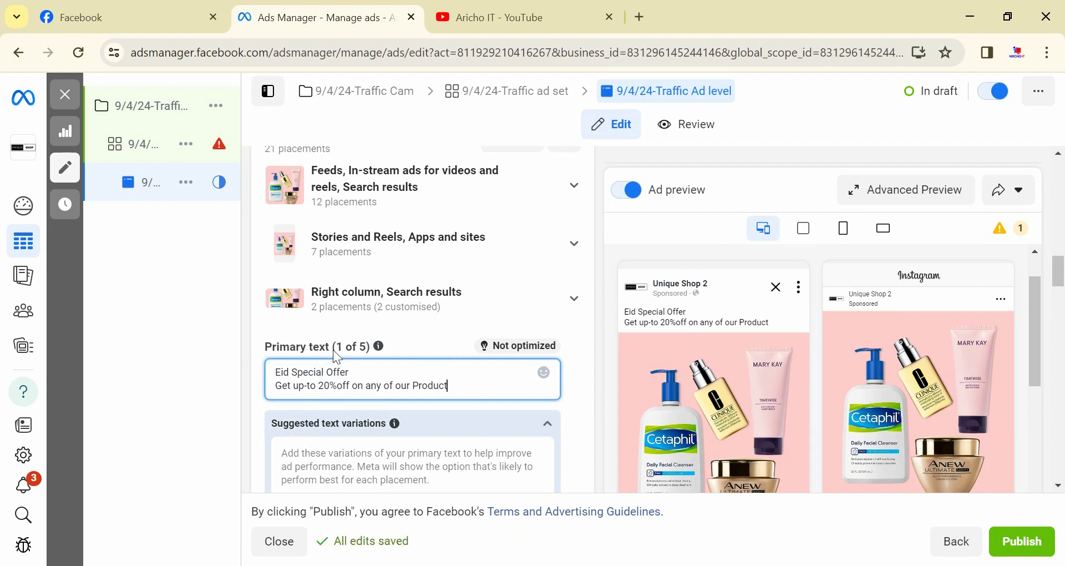
# Step: Read through the suggested text variations for the primary text and check how the entered text looks in the feed previews
pyautogui.scroll(-2, 472, 390)
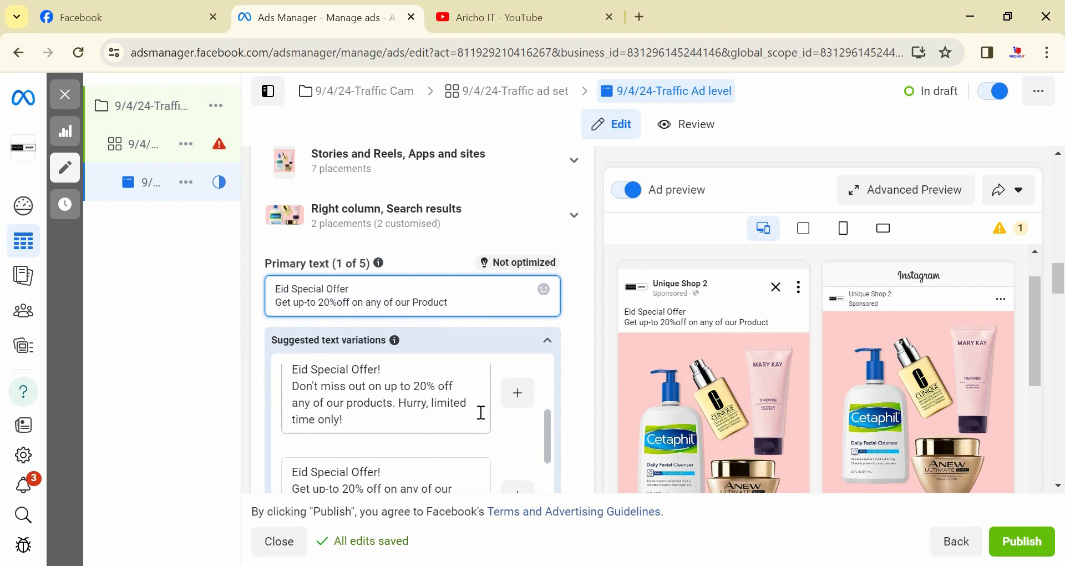
pyautogui.scroll(2, 495, 394)
pyautogui.scroll(-4, 499, 392)
pyautogui.scroll(-1, 499, 393)
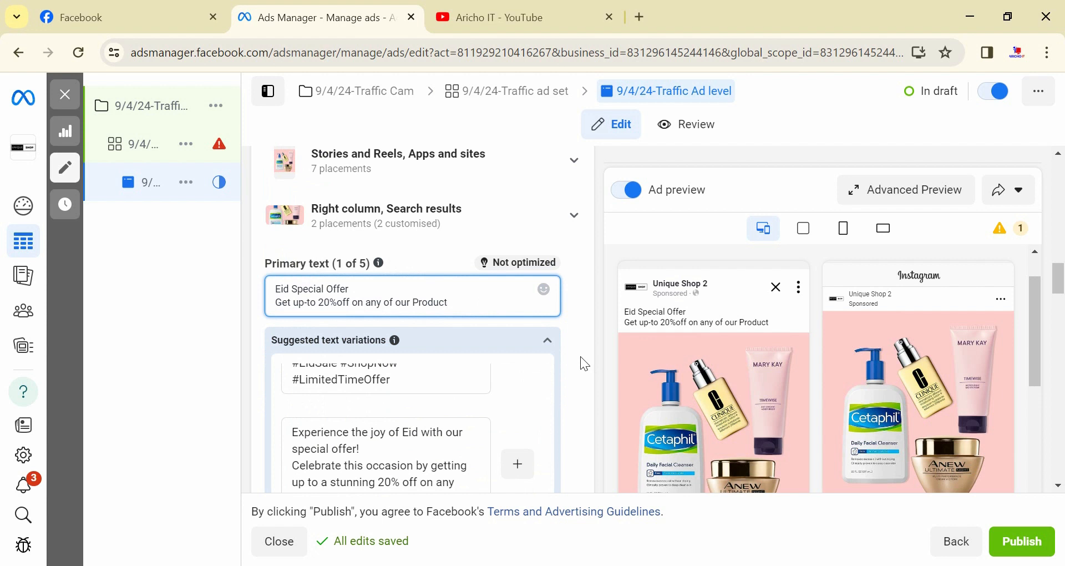
pyautogui.scroll(-2, 611, 343)
pyautogui.scroll(-3, 562, 355)
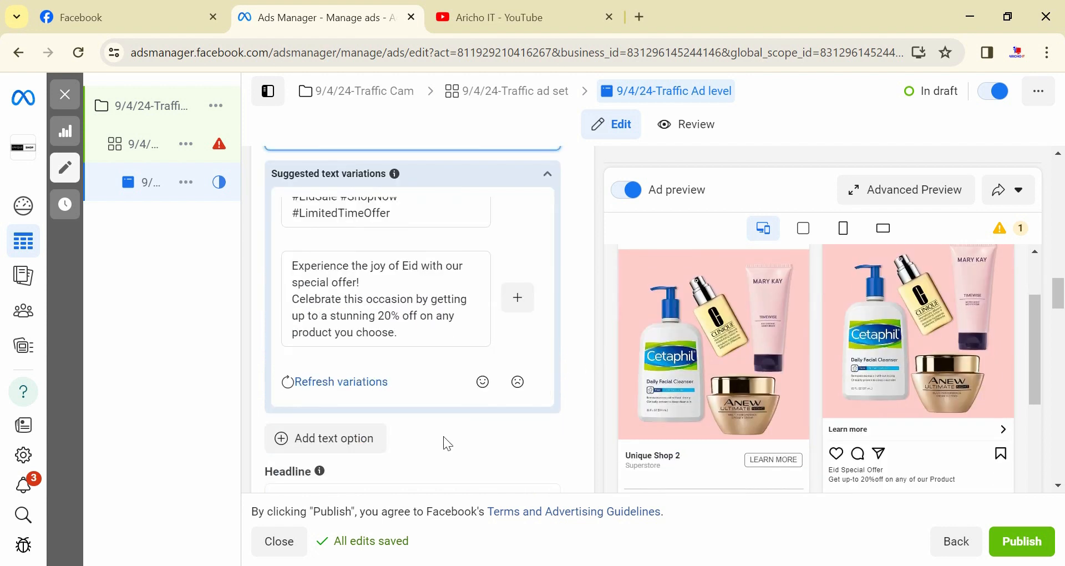
pyautogui.scroll(2, 449, 439)
pyautogui.scroll(3, 506, 392)
pyautogui.scroll(1, 506, 397)
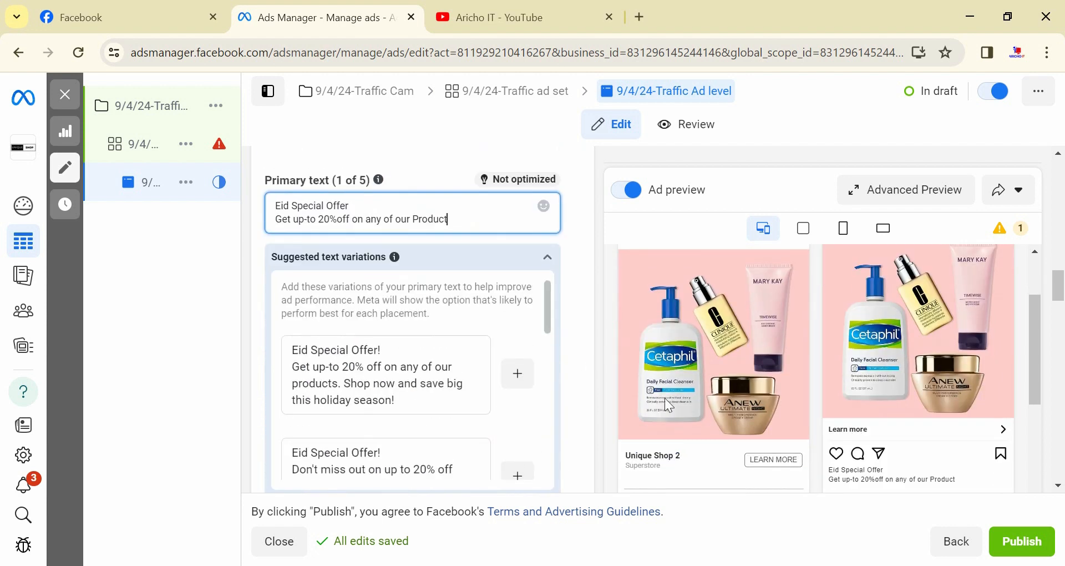
pyautogui.scroll(2, 664, 398)
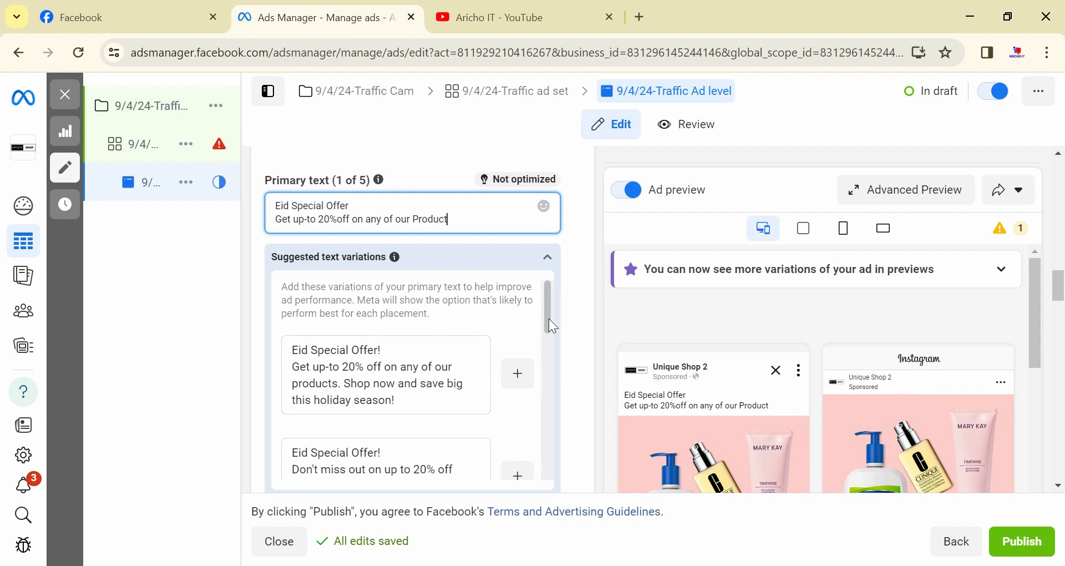
pyautogui.click(627, 389)
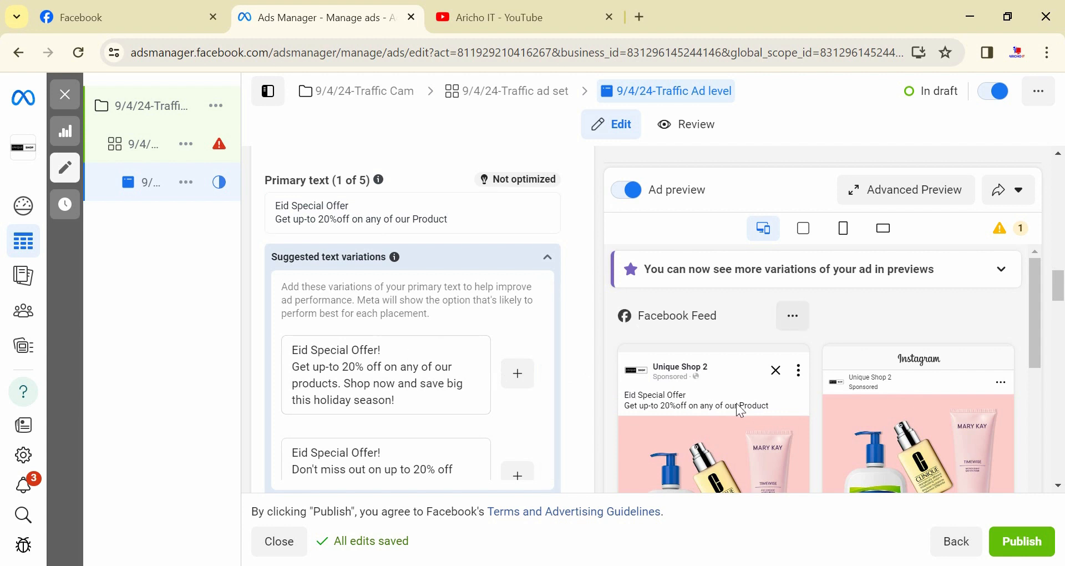
pyautogui.click(475, 224)
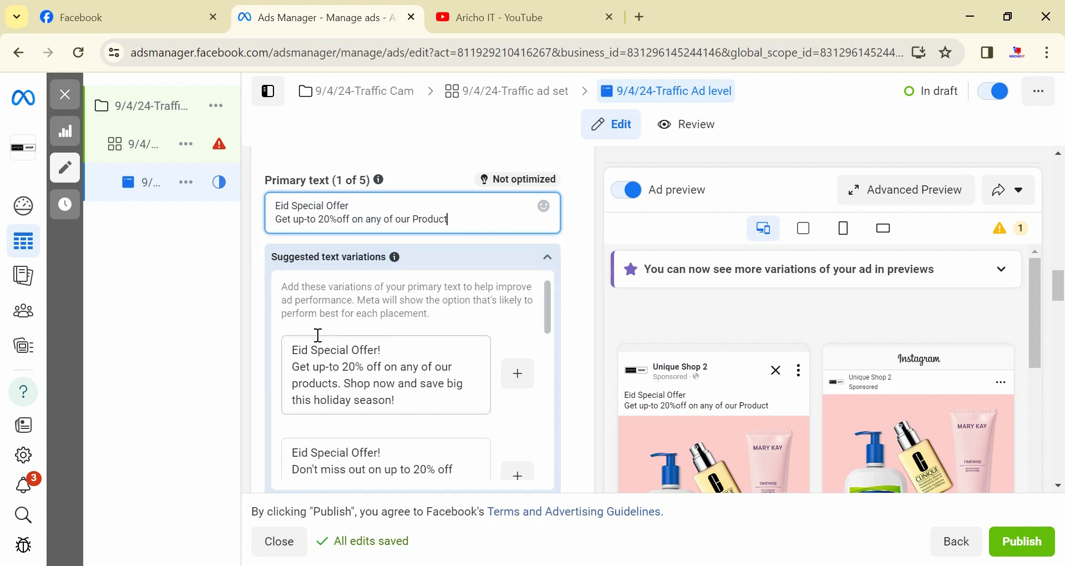
# Step: Add four suggested primary text variations: the holiday season, "limited time only", #EidSale and "generous discount" versions
pyautogui.click(525, 383)
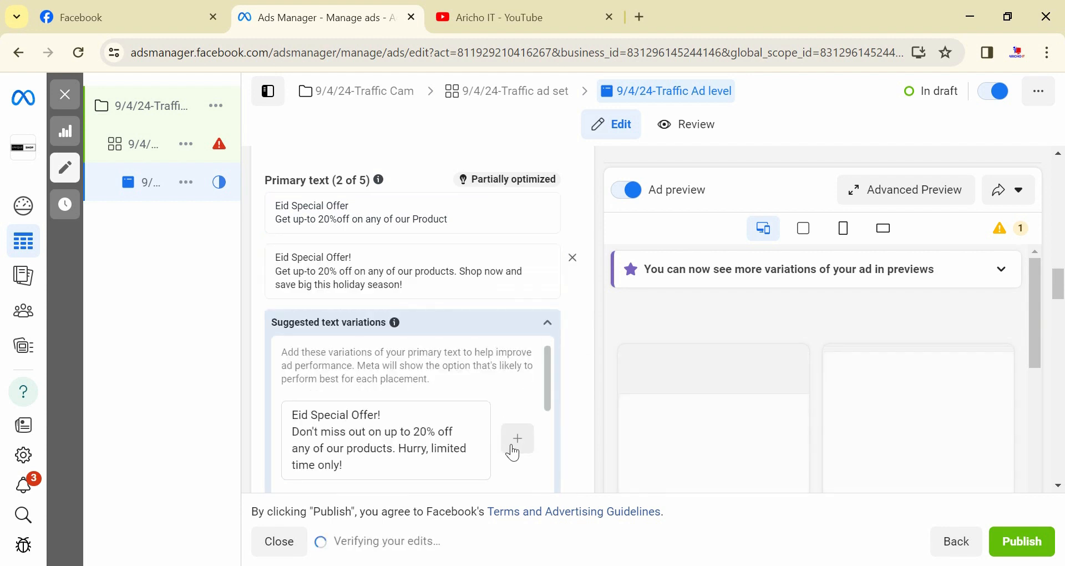
pyautogui.scroll(-2, 495, 439)
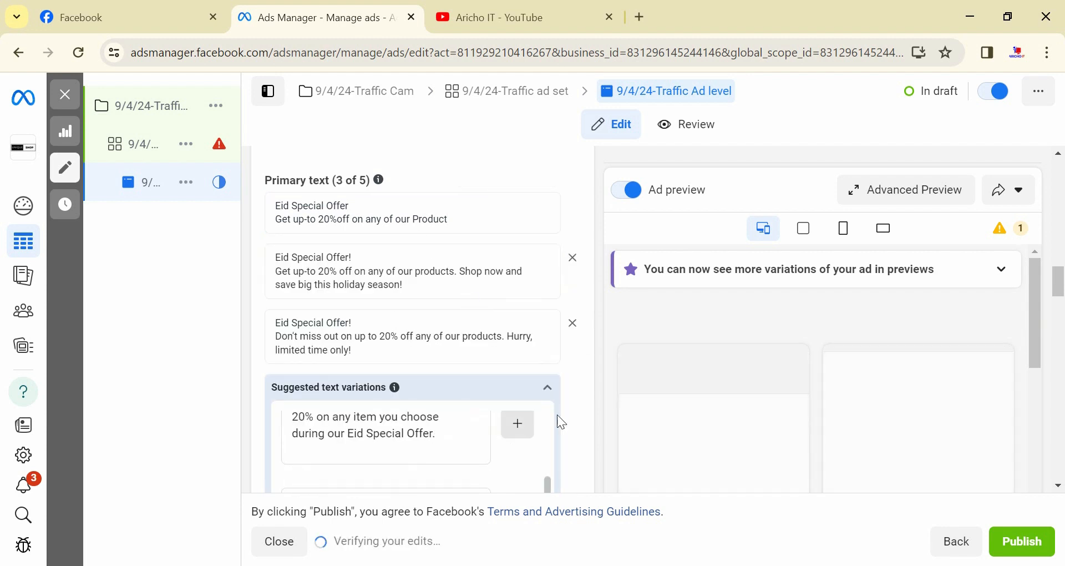
pyautogui.scroll(-3, 571, 405)
pyautogui.click(517, 292)
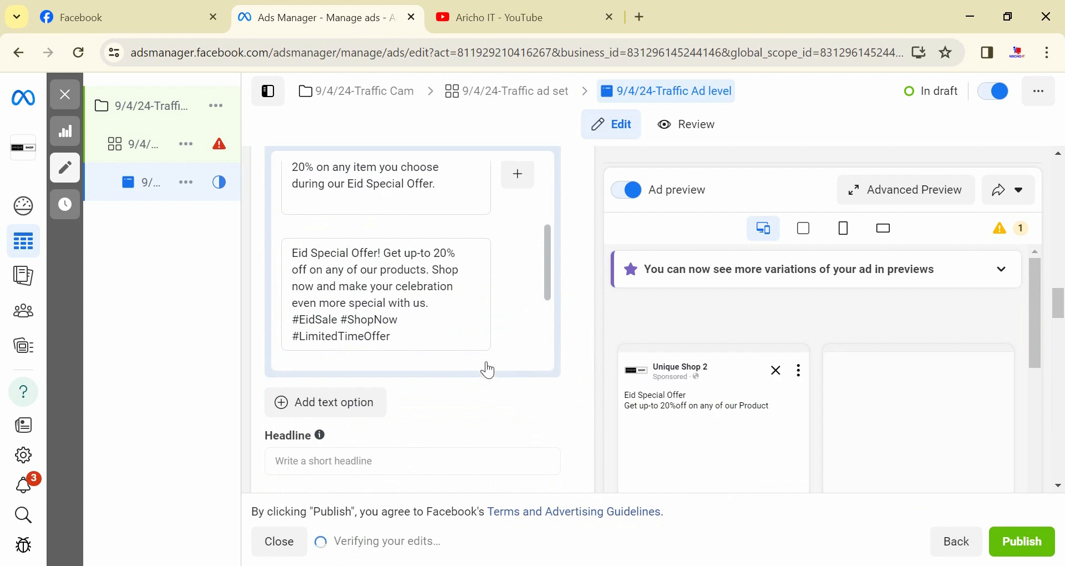
pyautogui.click(528, 318)
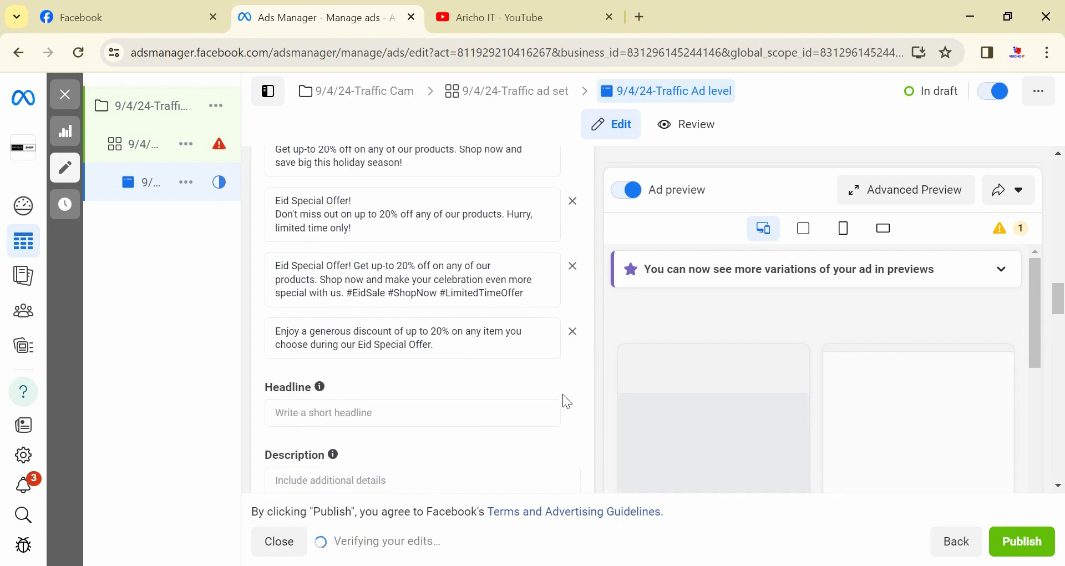
# Step: Set the ad's headline to "Limited Offer" and check the feed previews
pyautogui.scroll(-5, 561, 394)
pyautogui.scroll(3, 561, 395)
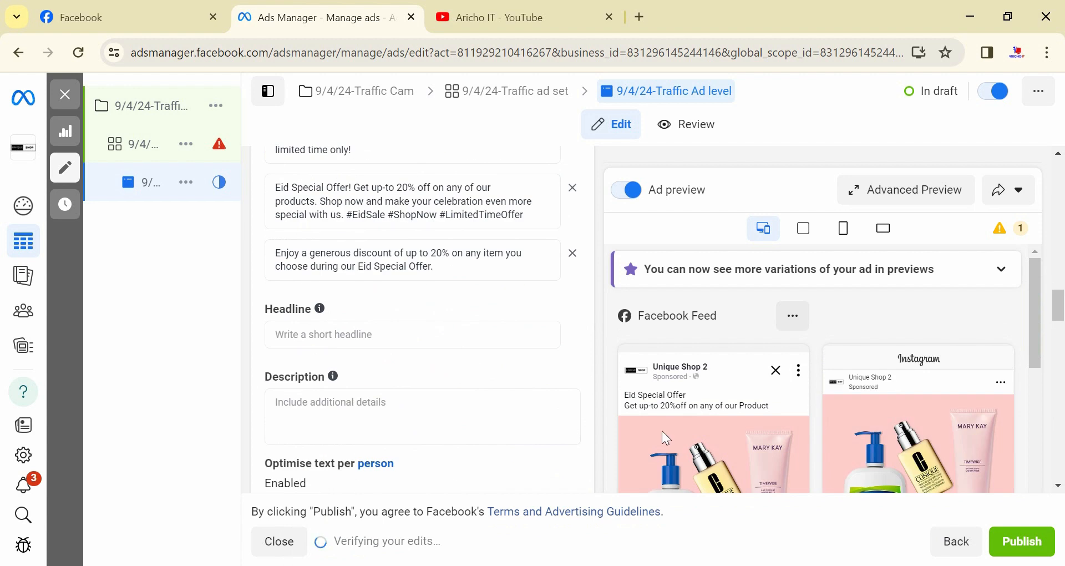
pyautogui.click(398, 335)
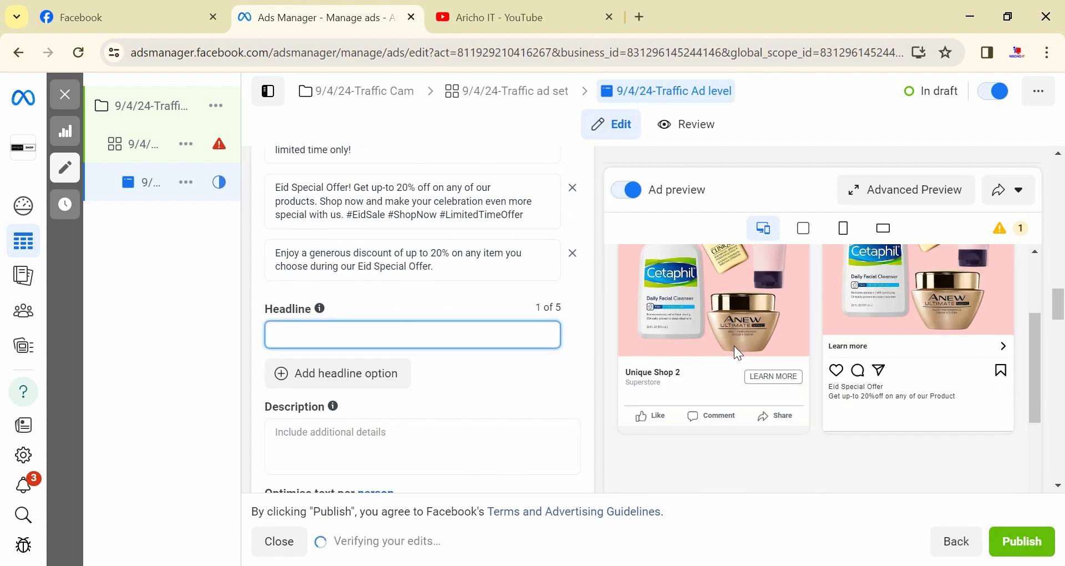
pyautogui.click(640, 392)
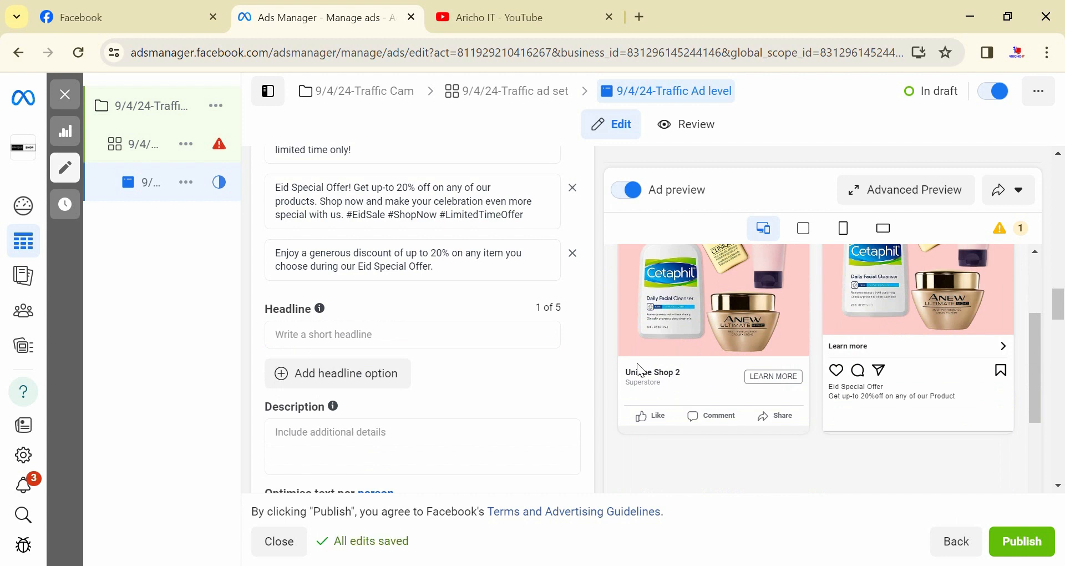
pyautogui.click(411, 332)
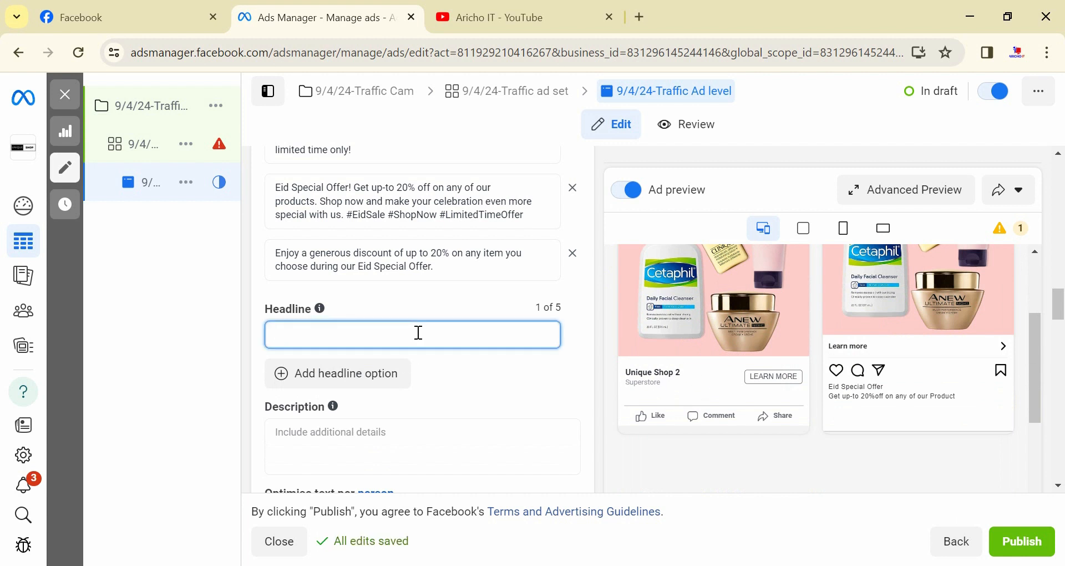
pyautogui.write('Limited Offer')
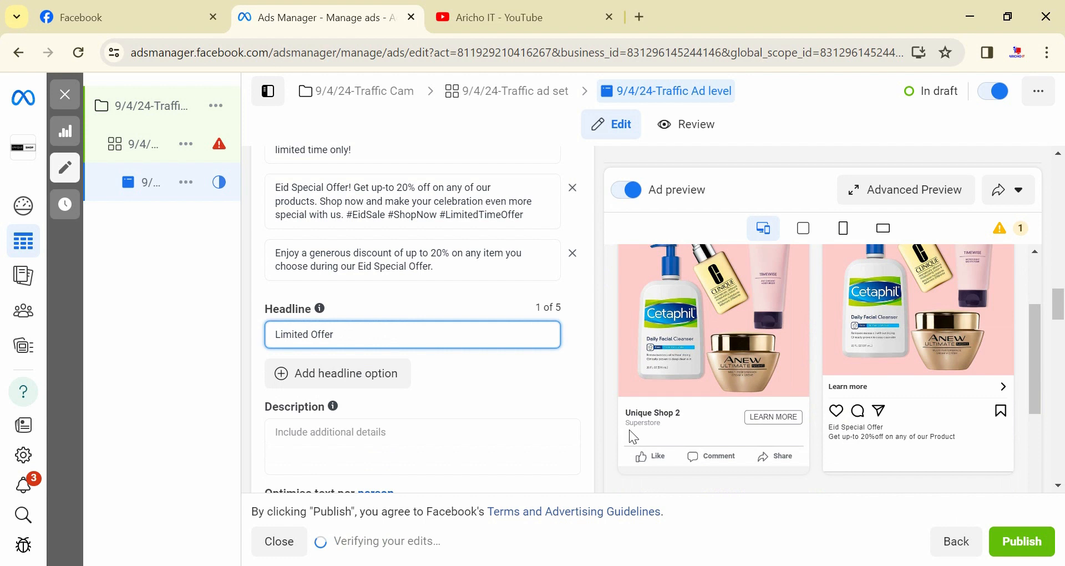
pyautogui.scroll(7, 684, 381)
pyautogui.scroll(-5, 758, 391)
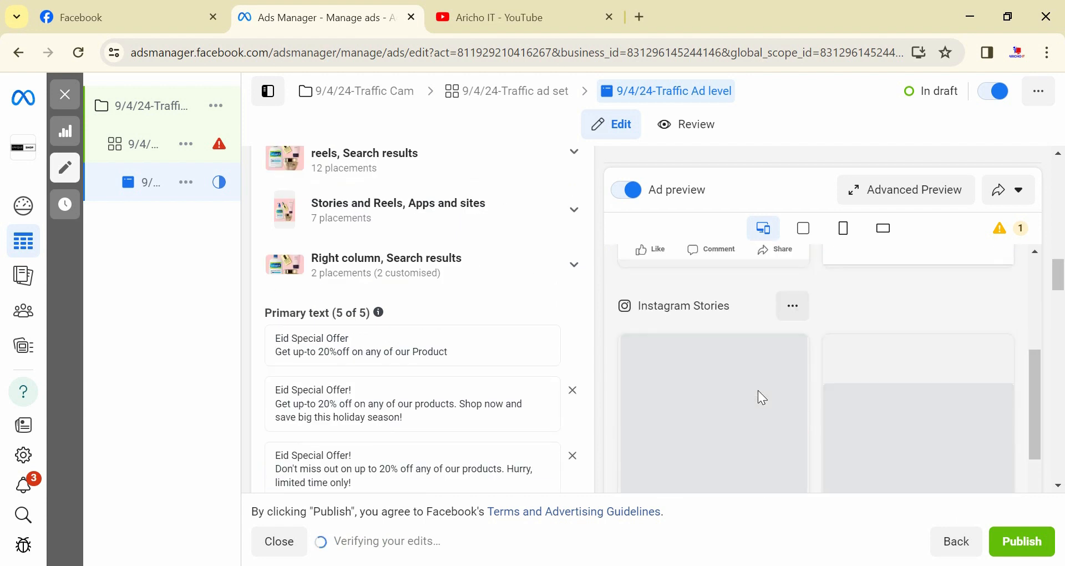
pyautogui.scroll(4, 758, 391)
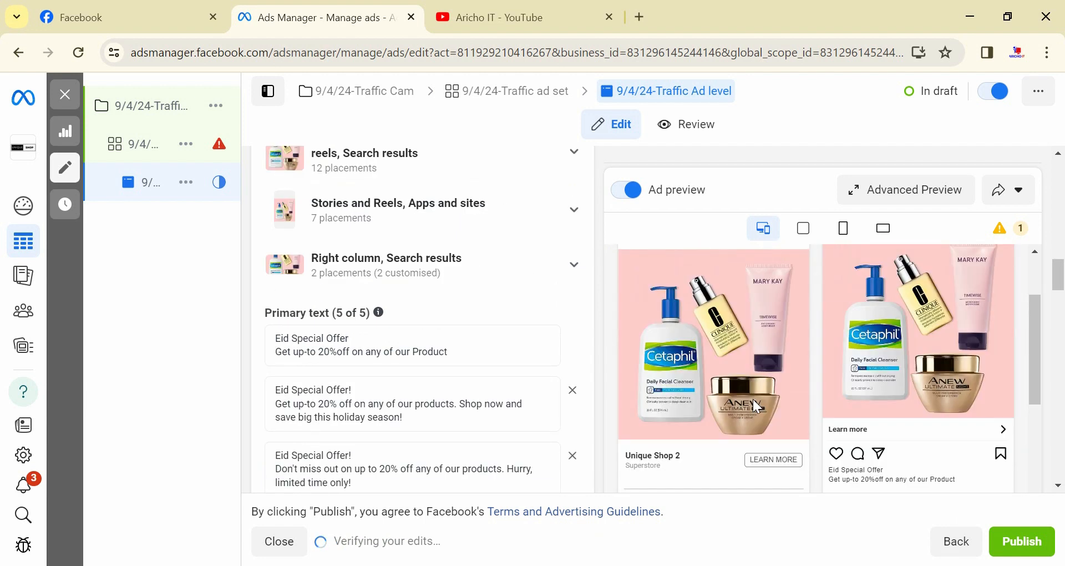
# Step: Examine how the ad appears across all placements in the advanced preview, including the feed and story versions
pyautogui.scroll(-6, 456, 397)
pyautogui.click(932, 198)
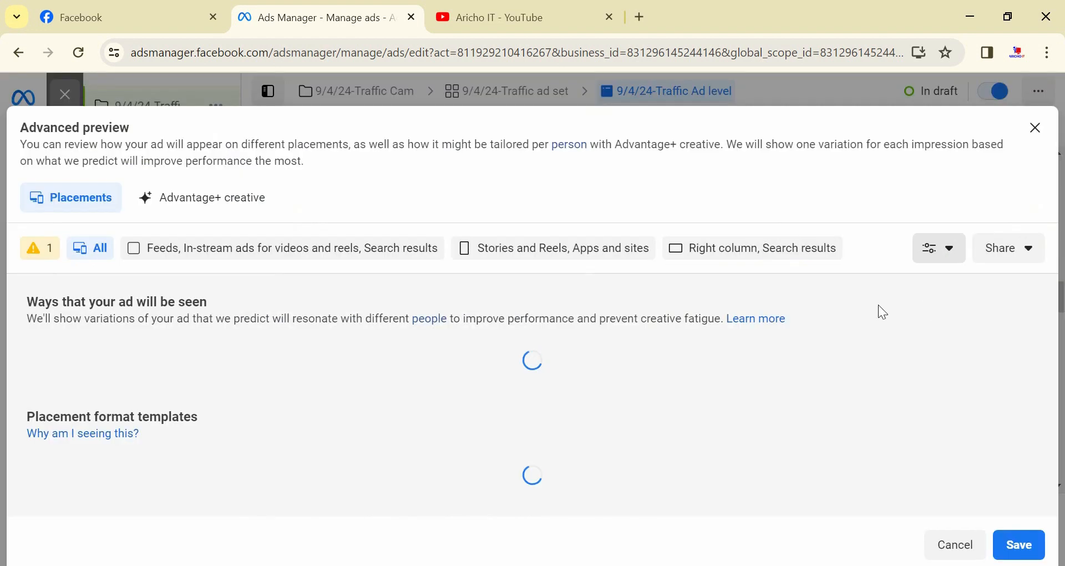
pyautogui.scroll(-5, 311, 391)
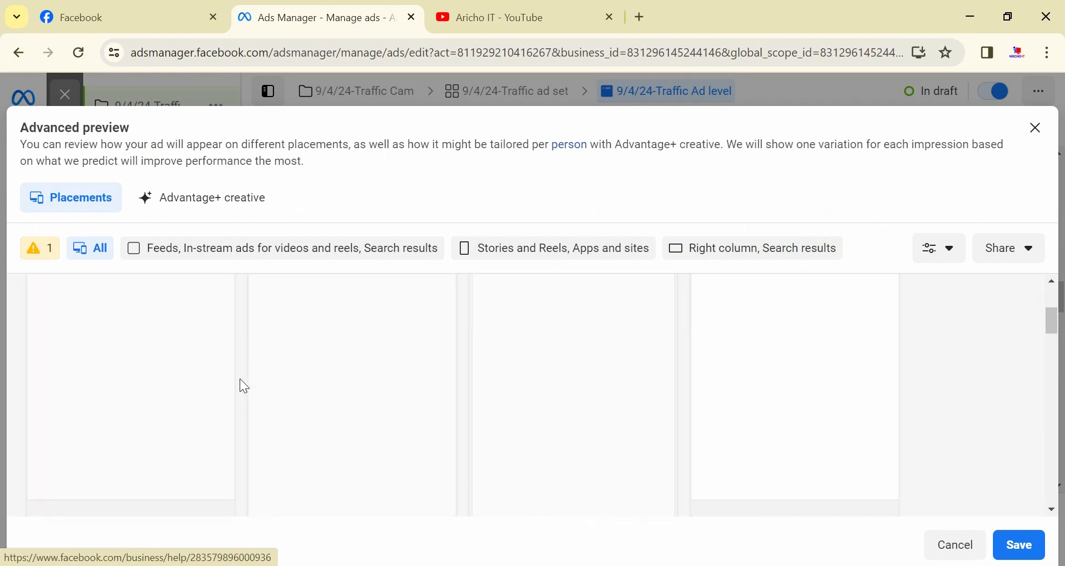
pyautogui.scroll(-2, 240, 379)
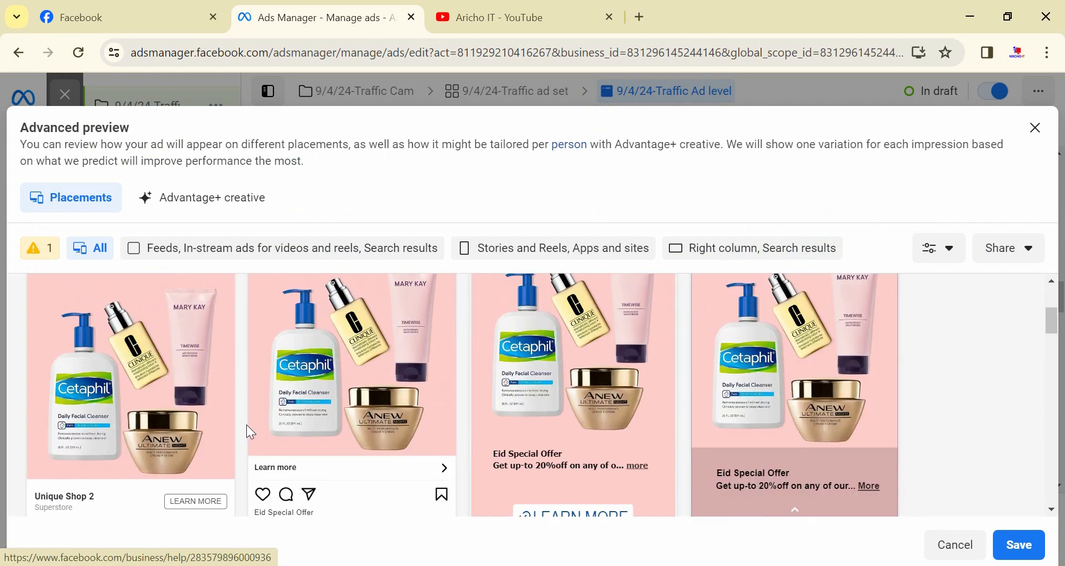
pyautogui.scroll(-2, 278, 417)
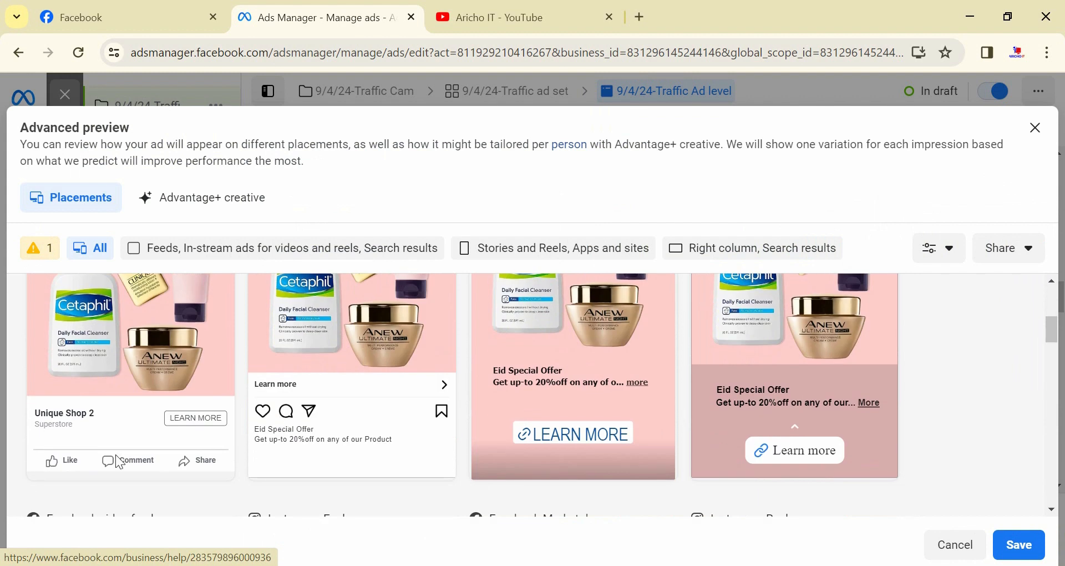
pyautogui.click(1035, 128)
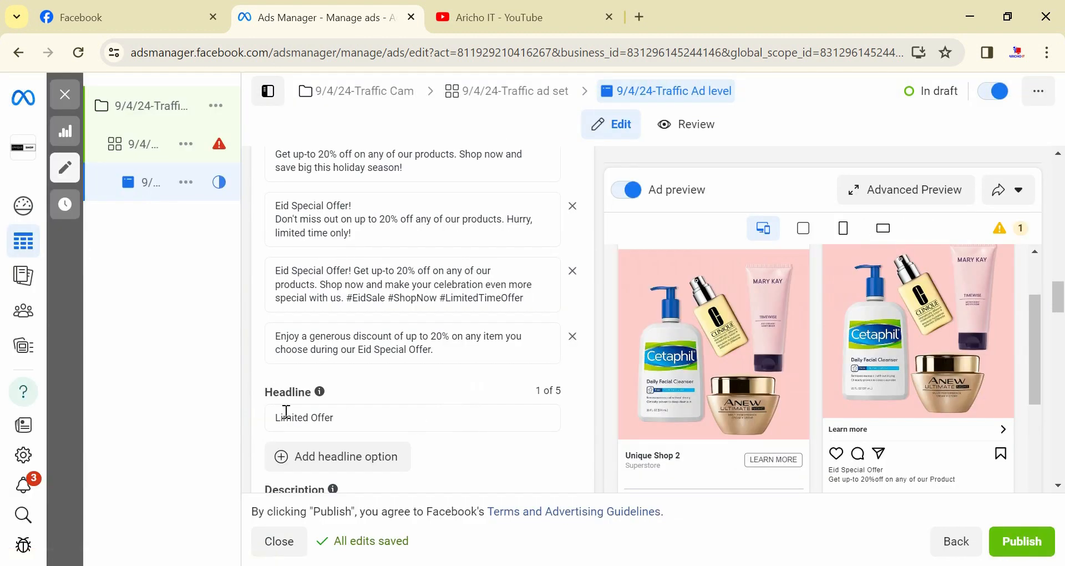
# Step: Search the web for "aricho it" in a new tab, open aricho.net and copy its address for the ad's website destination
pyautogui.scroll(-6, 445, 388)
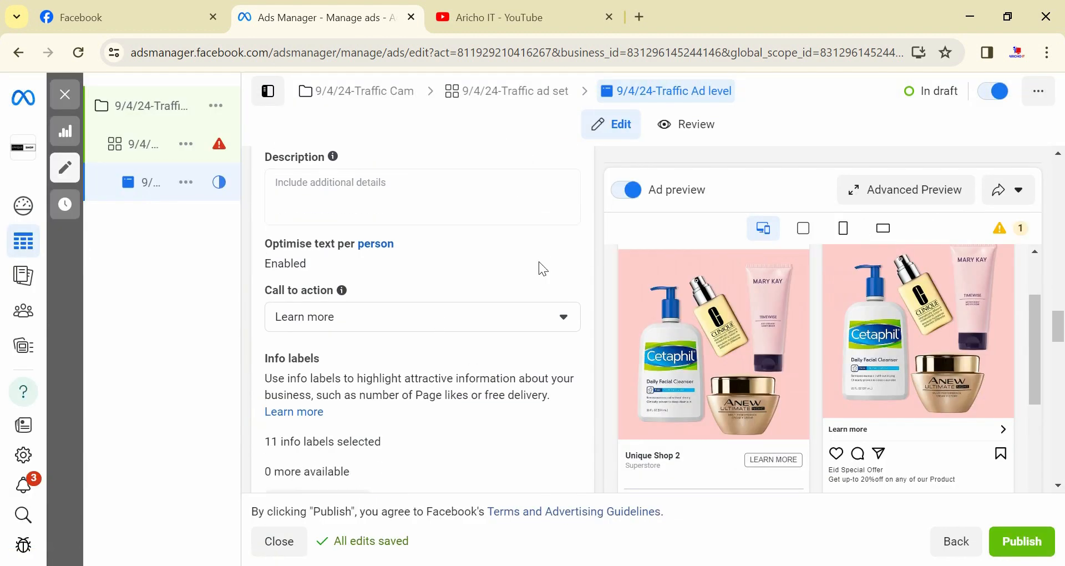
pyautogui.scroll(-8, 538, 266)
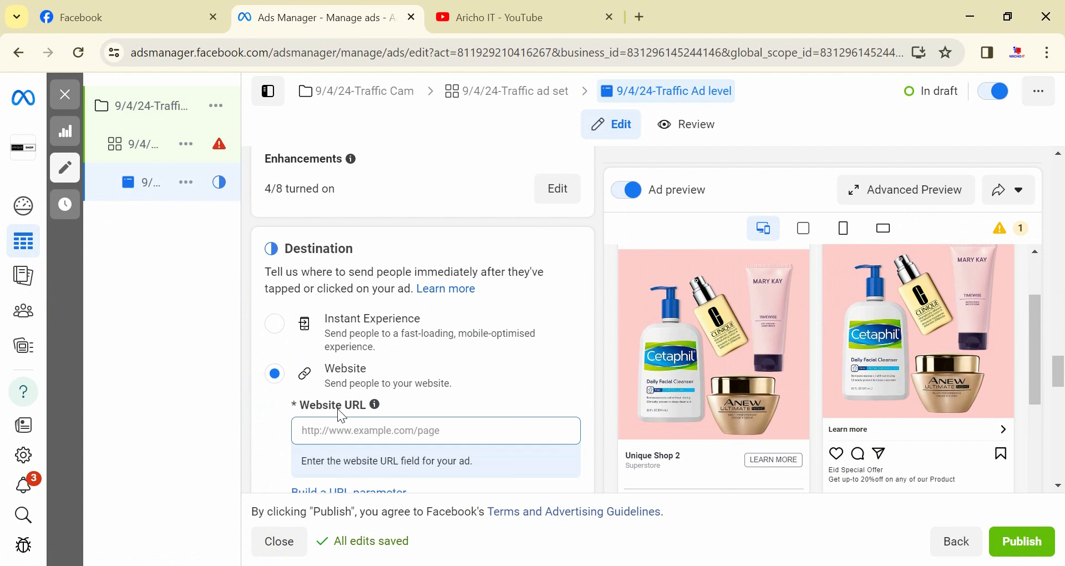
pyautogui.scroll(-3, 321, 411)
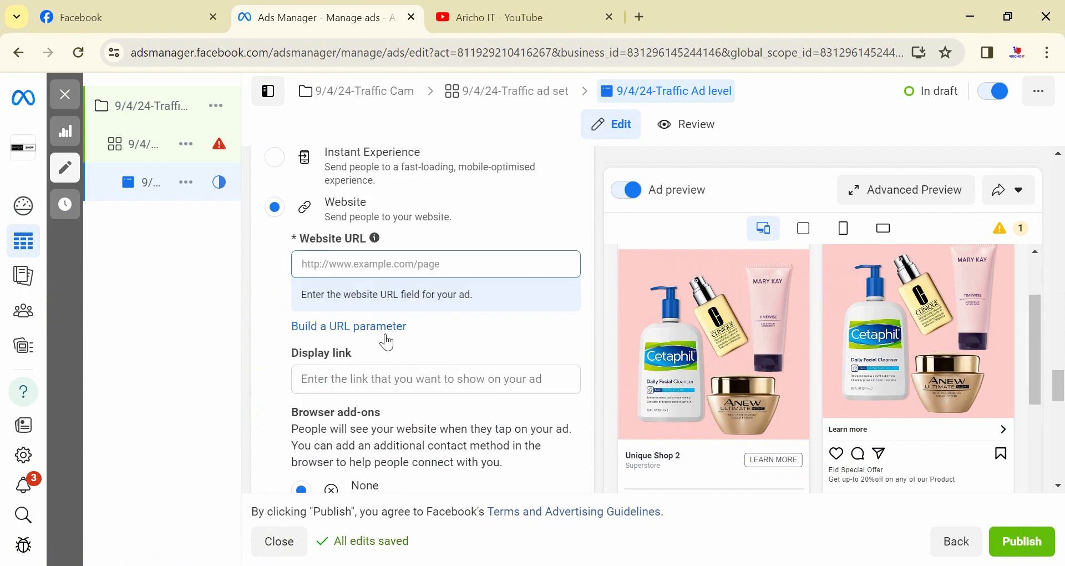
pyautogui.click(405, 270)
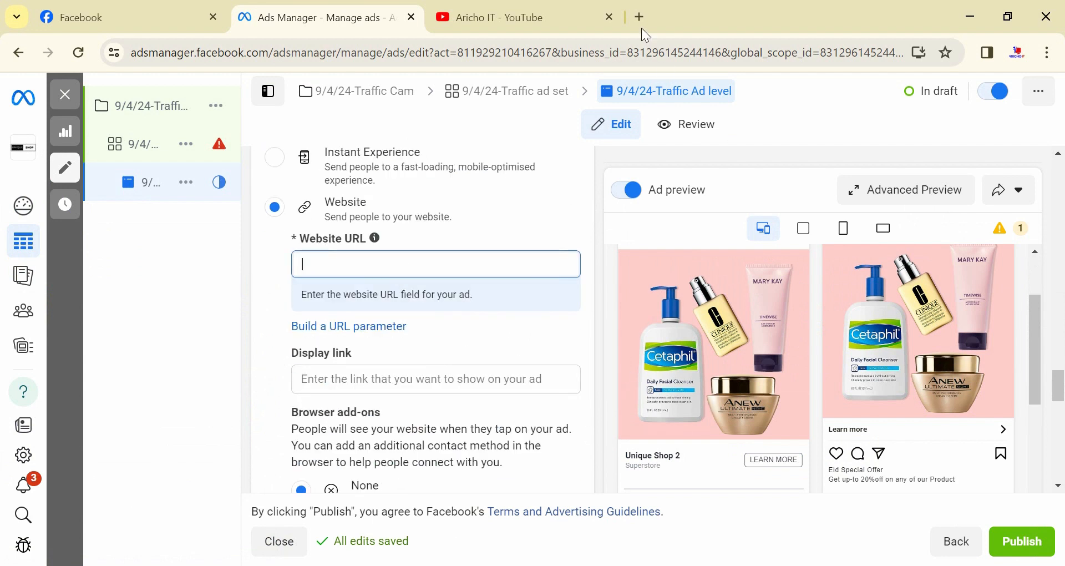
pyautogui.hotkey('ctrl', 't')
pyautogui.write('aric')
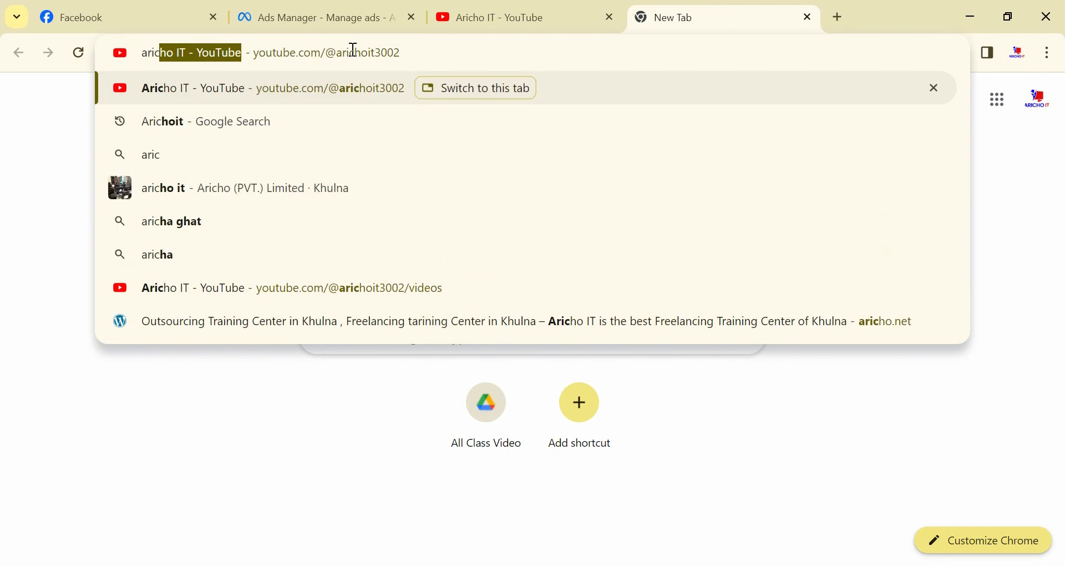
pyautogui.write('h')
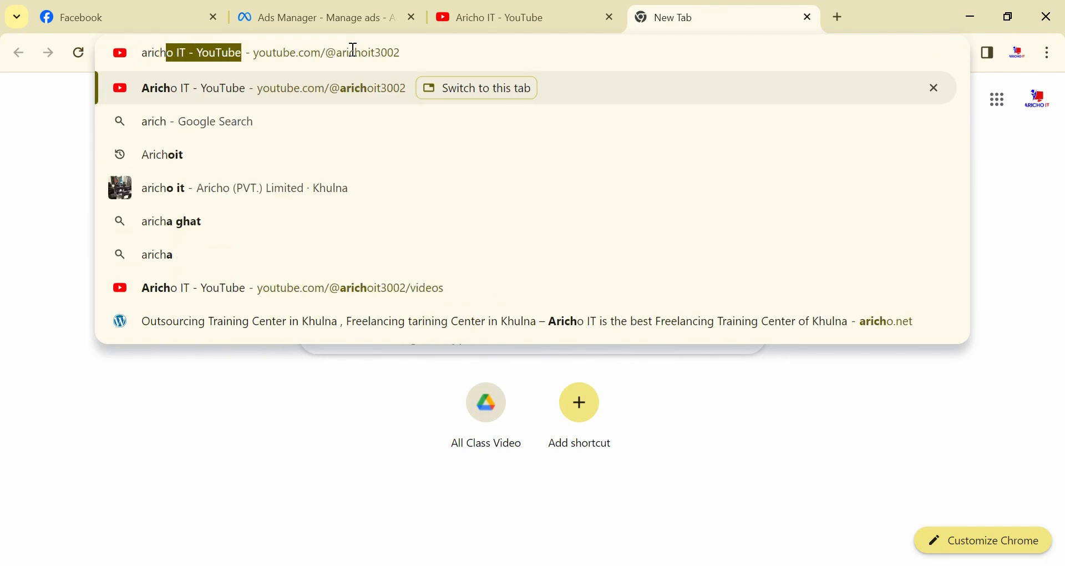
pyautogui.write('o it')
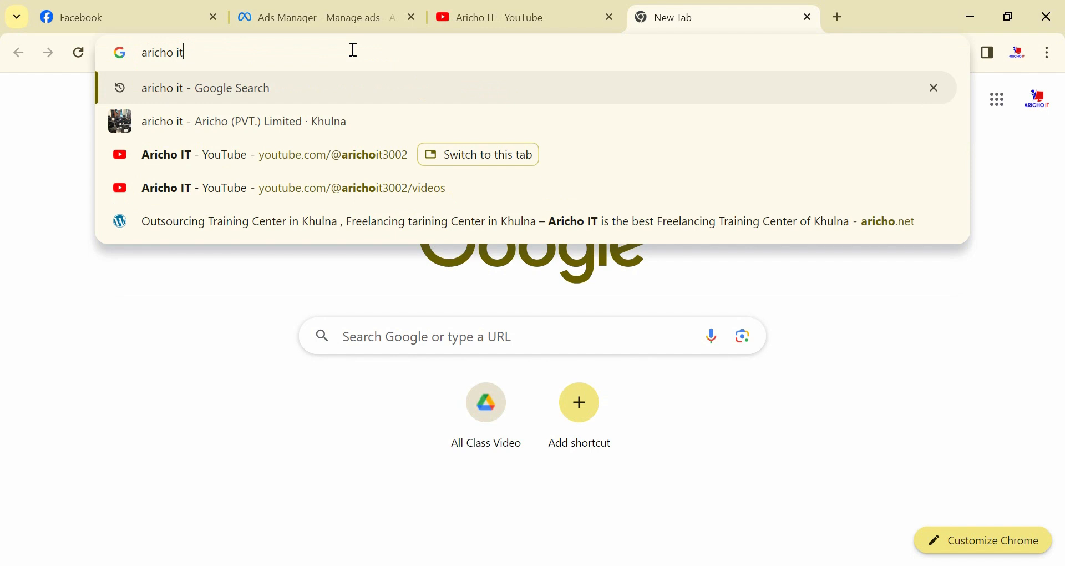
pyautogui.press('Return')
pyautogui.click(136, 297)
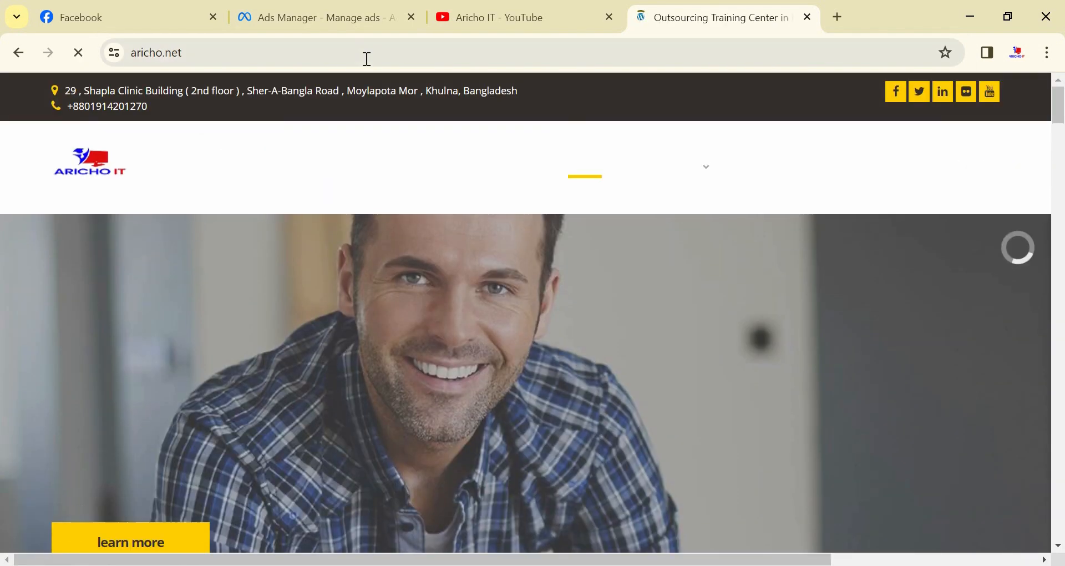
pyautogui.click(367, 55)
pyautogui.hotkey('ctrl', 'c')
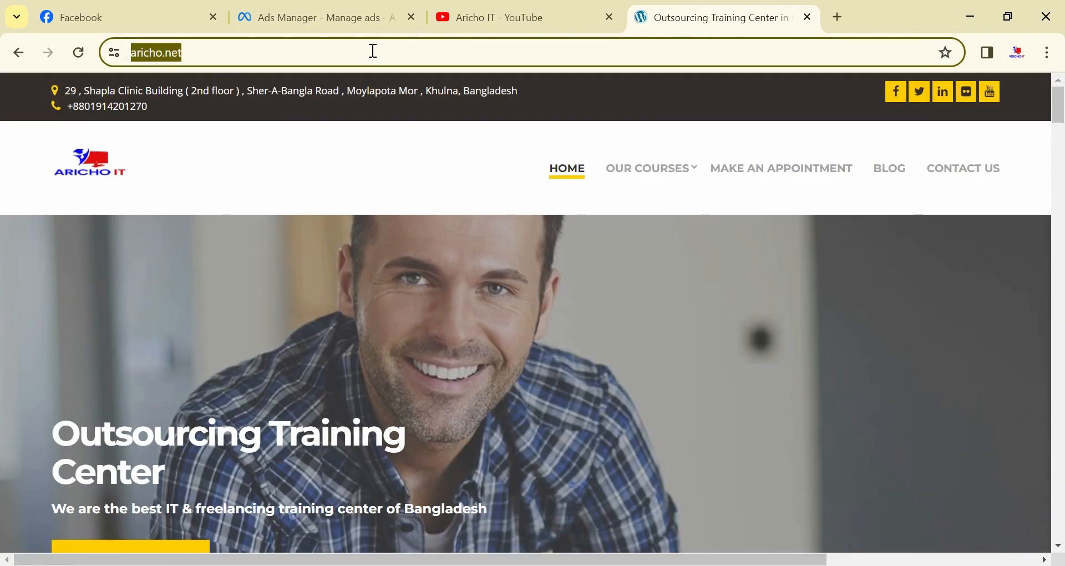
pyautogui.click(360, 8)
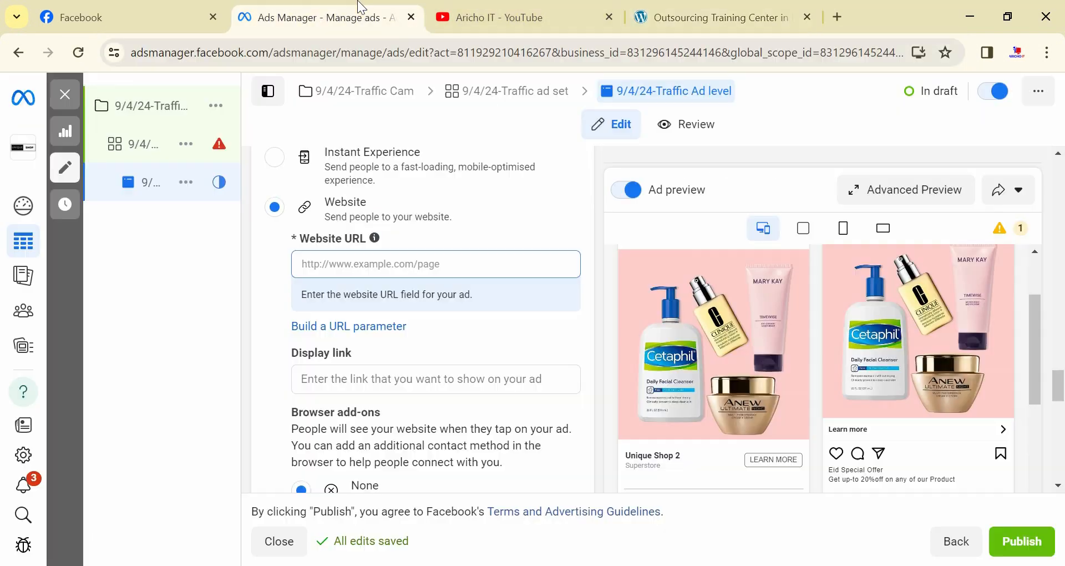
pyautogui.click(398, 259)
pyautogui.hotkey('ctrl', 'v')
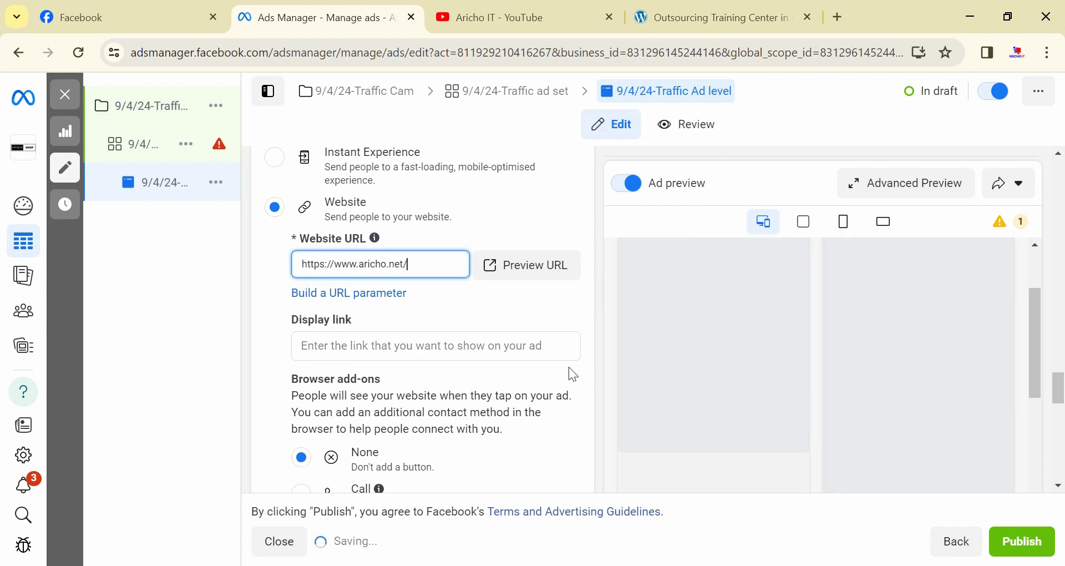
pyautogui.scroll(-5, 660, 378)
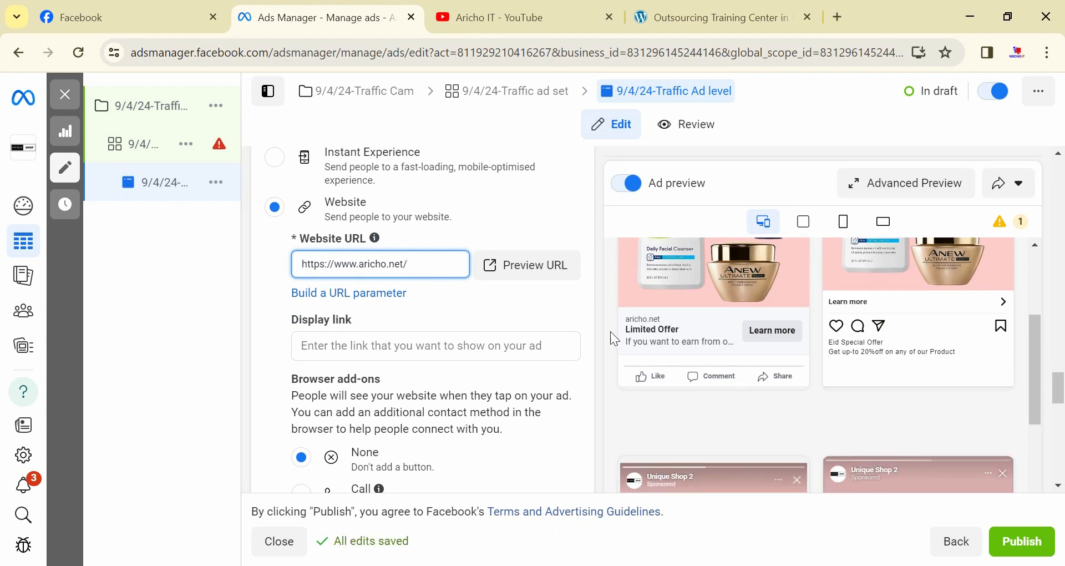
pyautogui.click(628, 332)
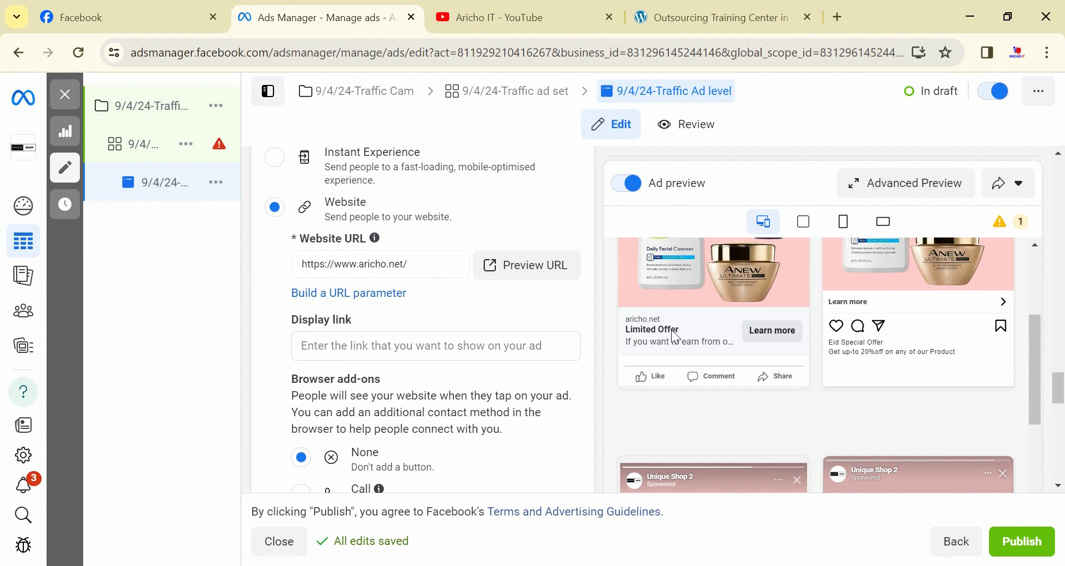
# Step: Add two more headline options below "Limited Offer" and write "Grabe it now" in the first of them
pyautogui.scroll(10, 465, 388)
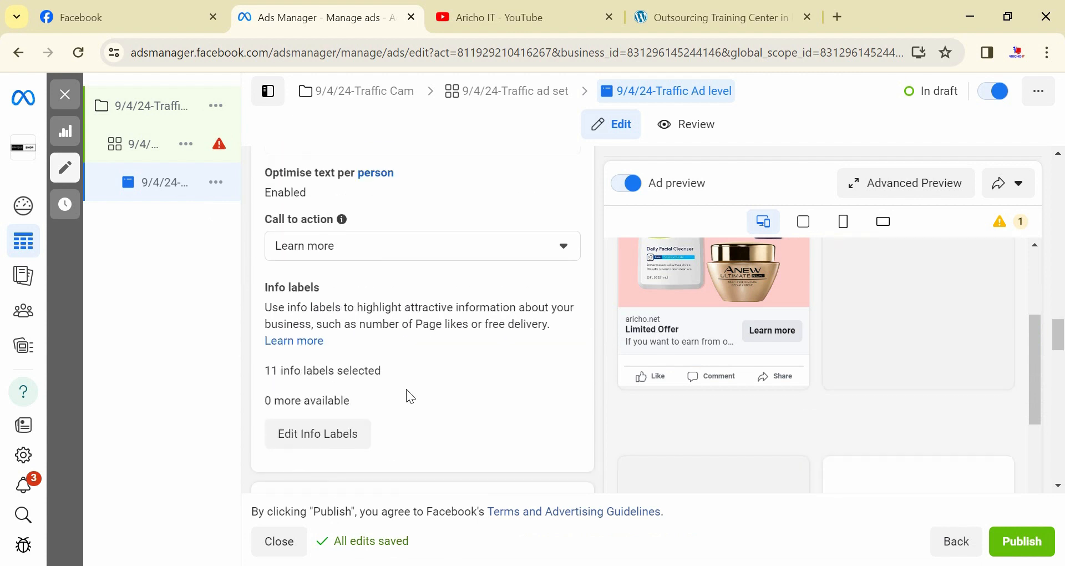
pyautogui.scroll(3, 406, 388)
pyautogui.click(393, 333)
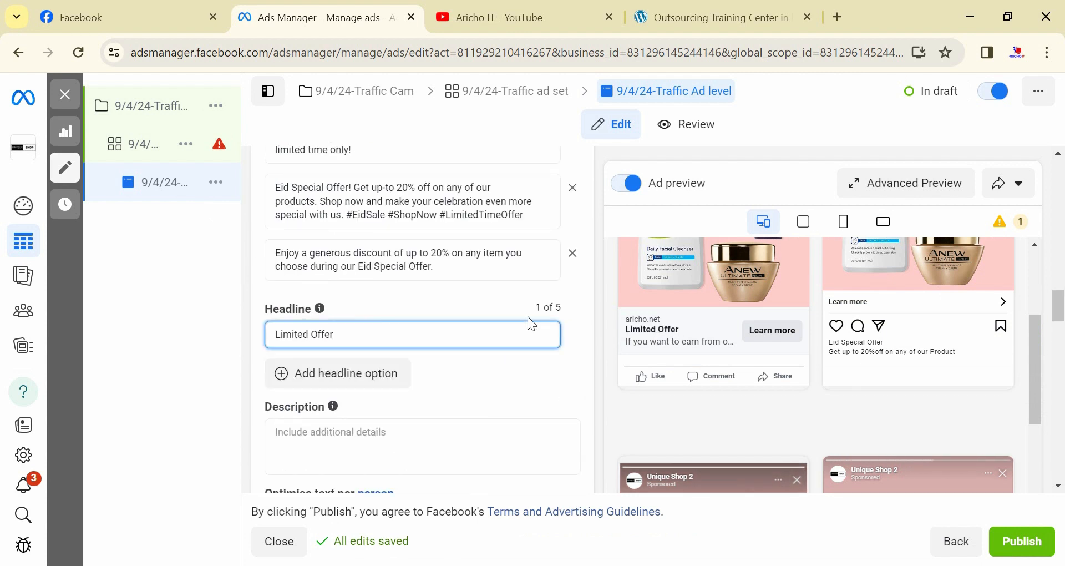
pyautogui.moveTo(530, 308); pyautogui.dragTo(575, 308)
pyautogui.scroll(-3, 418, 344)
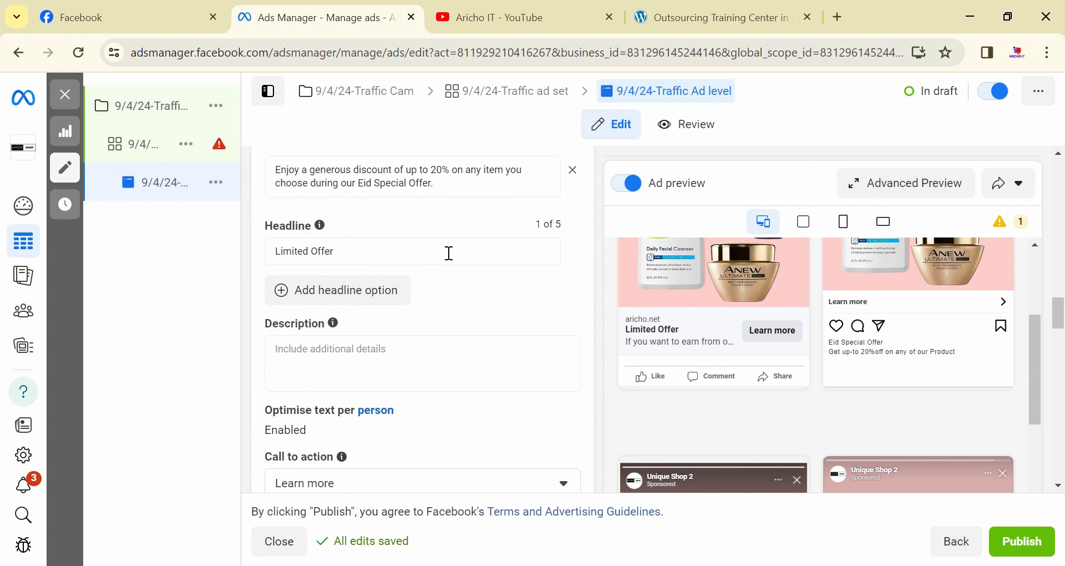
pyautogui.click(447, 252)
pyautogui.click(404, 288)
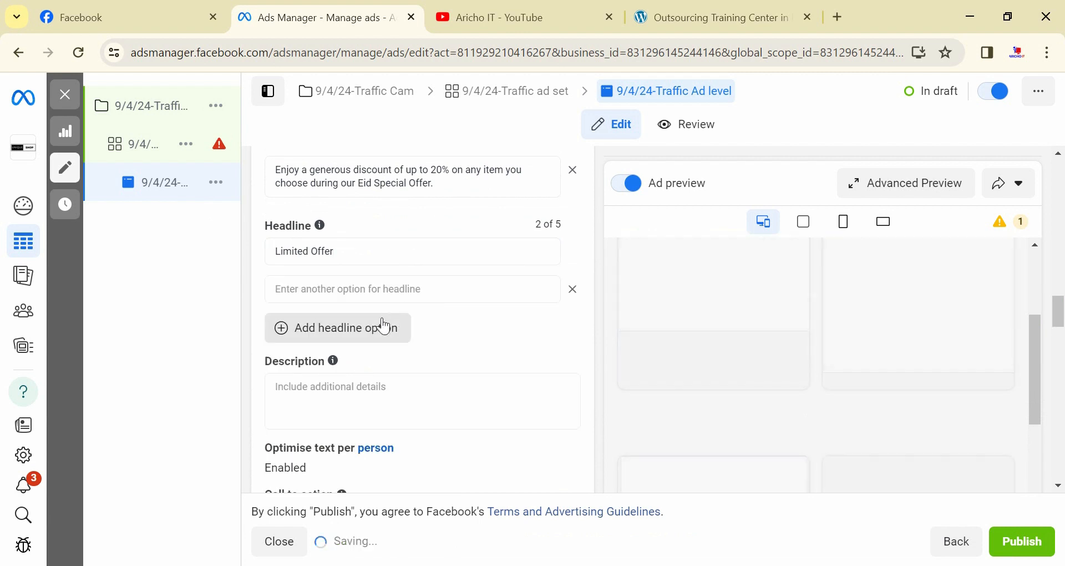
pyautogui.click(333, 288)
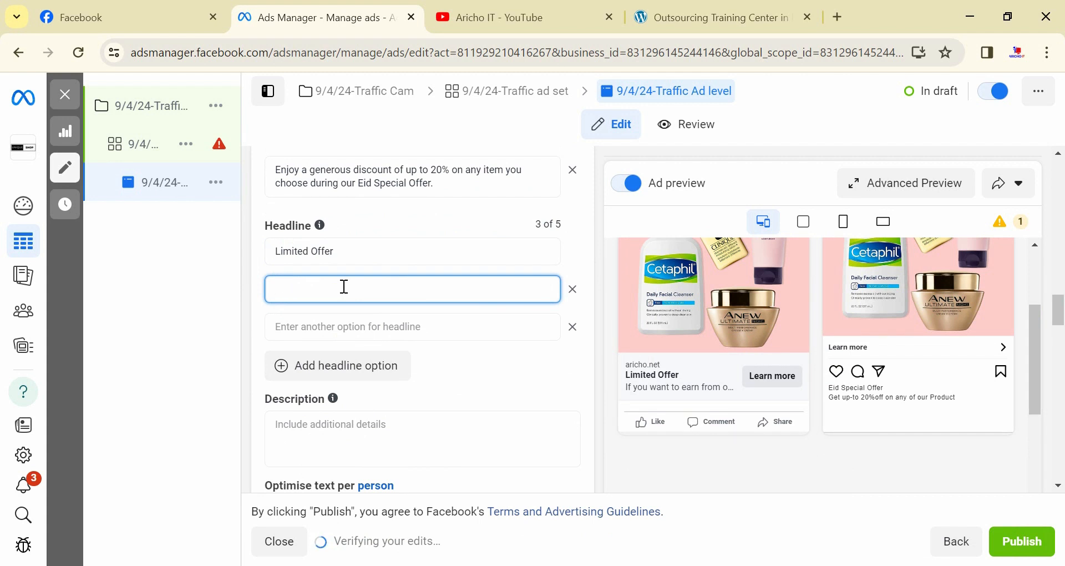
pyautogui.write('Grabe it ')
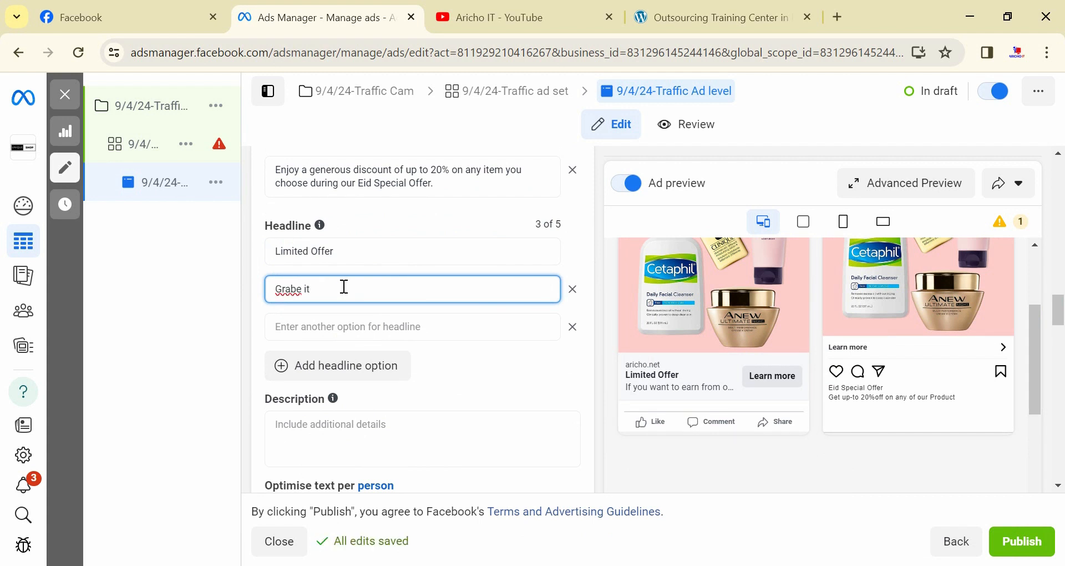
pyautogui.write('now')
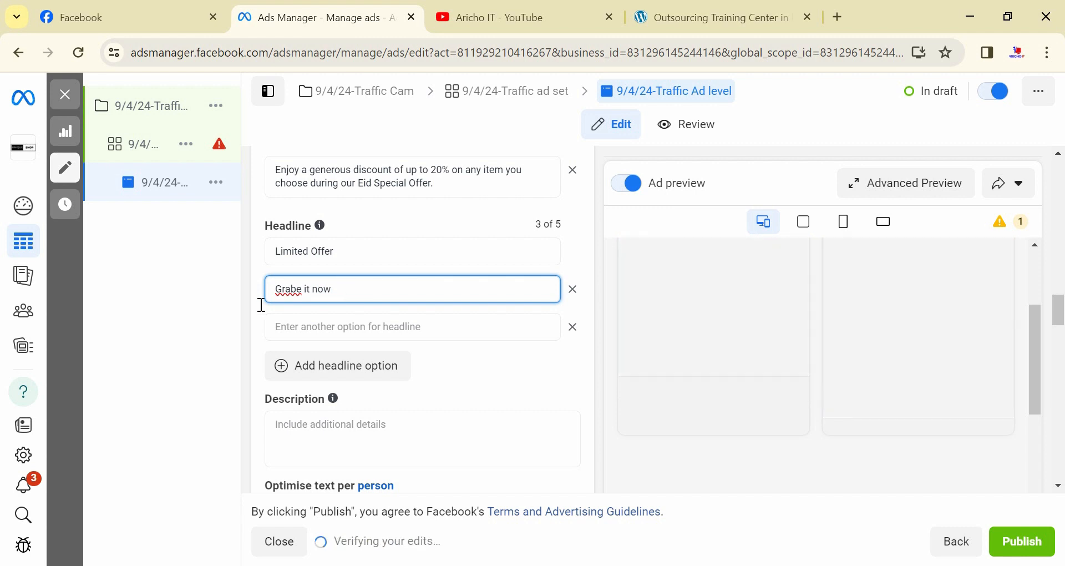
pyautogui.rightClick(284, 289)
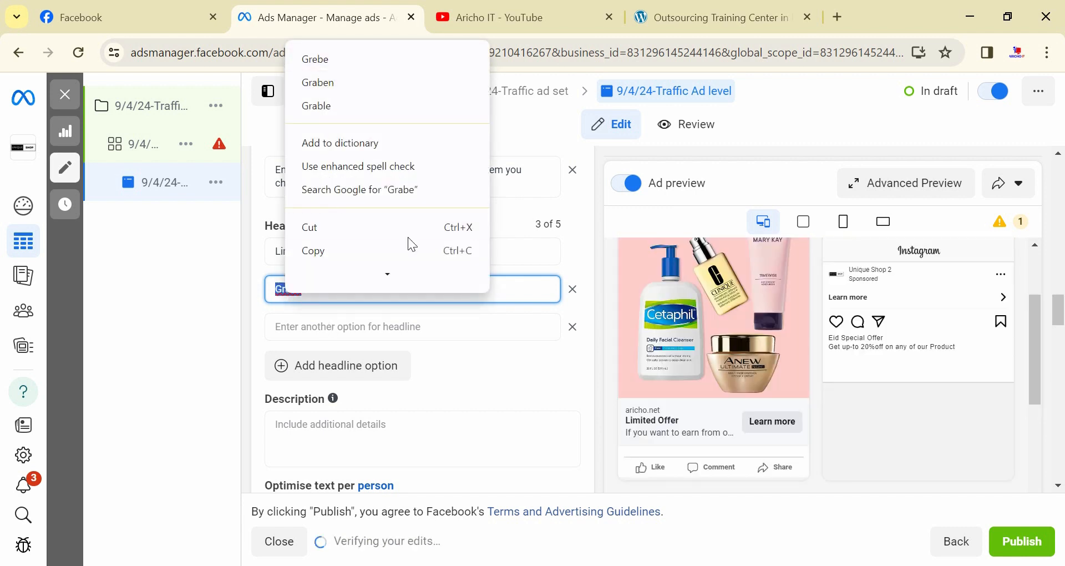
pyautogui.click(481, 342)
# Step: Write "Eid offer Is Ending" as the third headline option
pyautogui.click(440, 331)
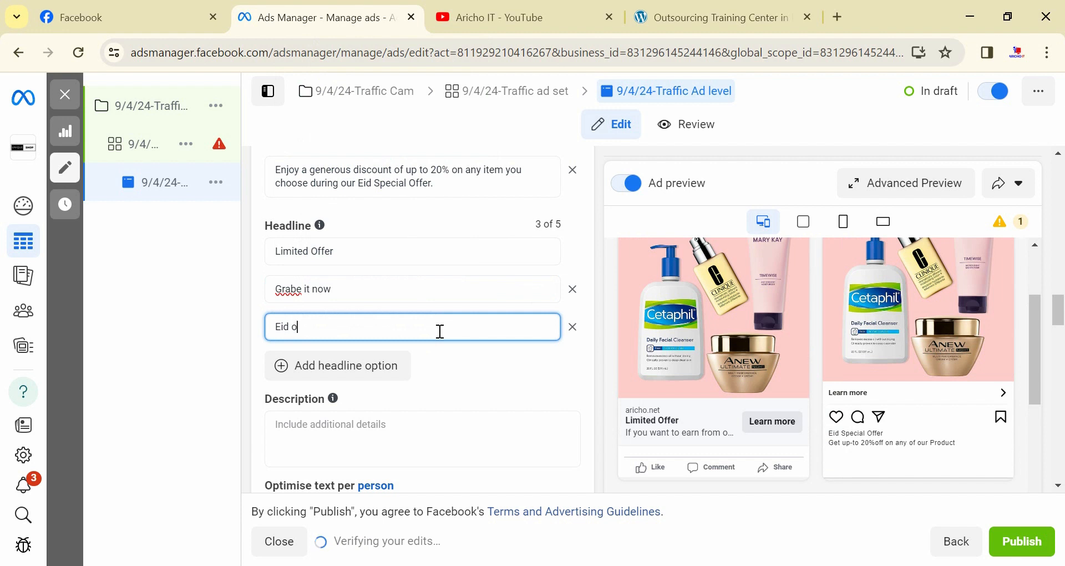
pyautogui.write('Eid offer Is')
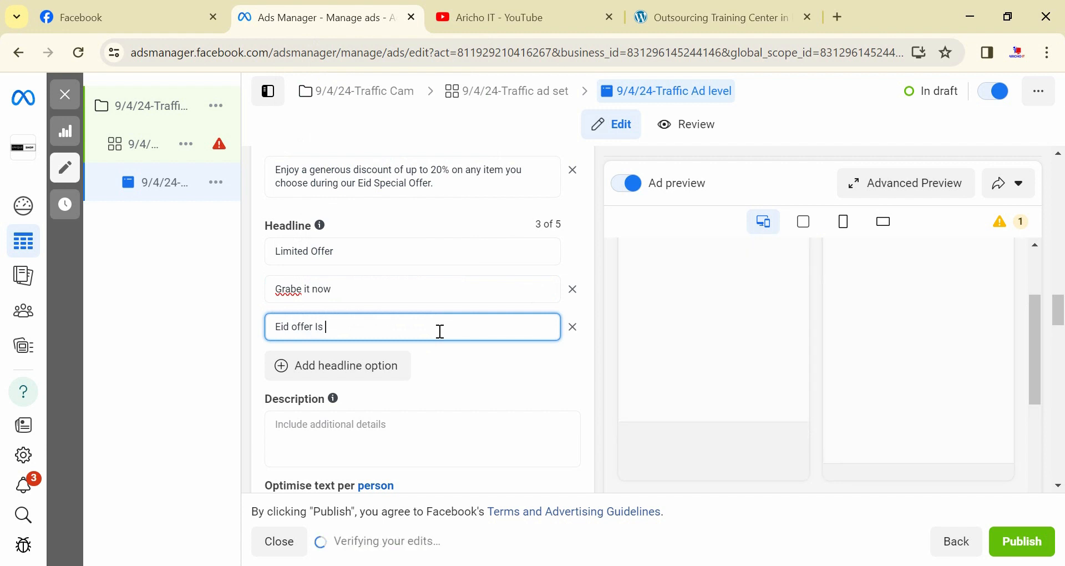
pyautogui.write(' Ending')
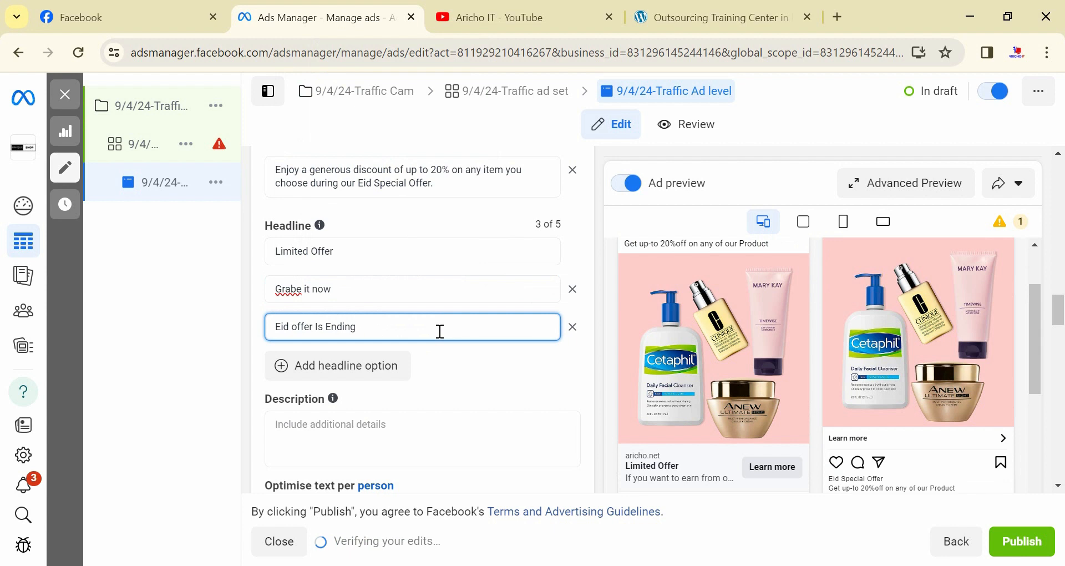
pyautogui.click(458, 384)
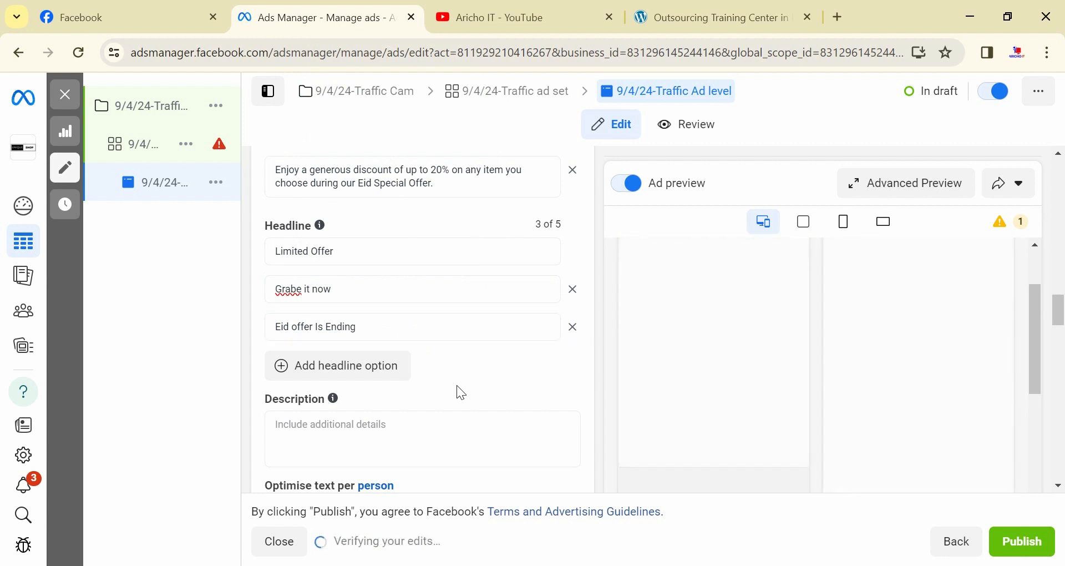
# Step: Search the web for "star emoji" in a new tab and copy the star emoji for the ad description
pyautogui.scroll(-3, 874, 471)
pyautogui.scroll(1, 780, 433)
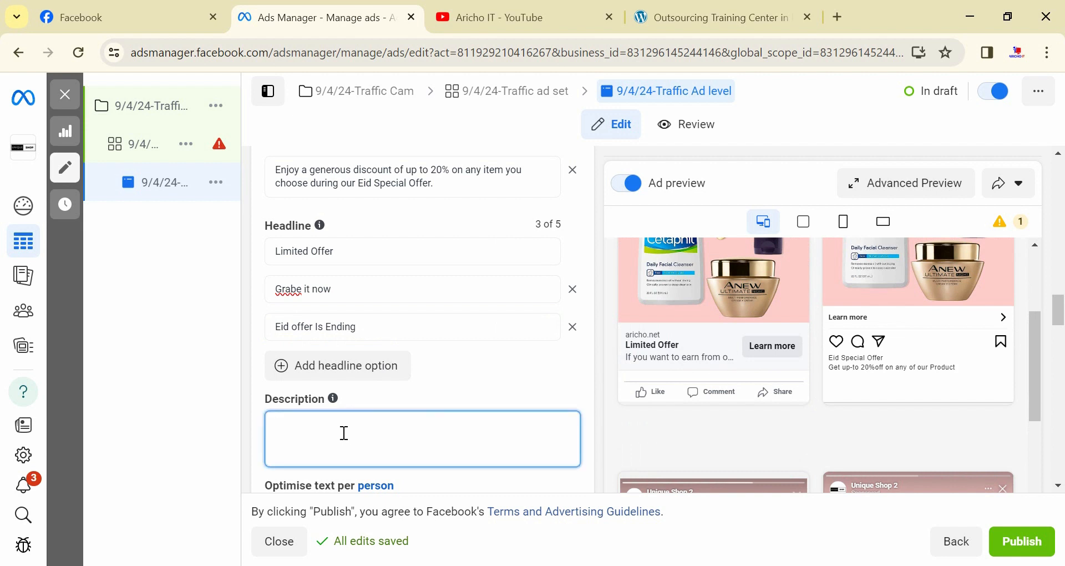
pyautogui.click(840, 17)
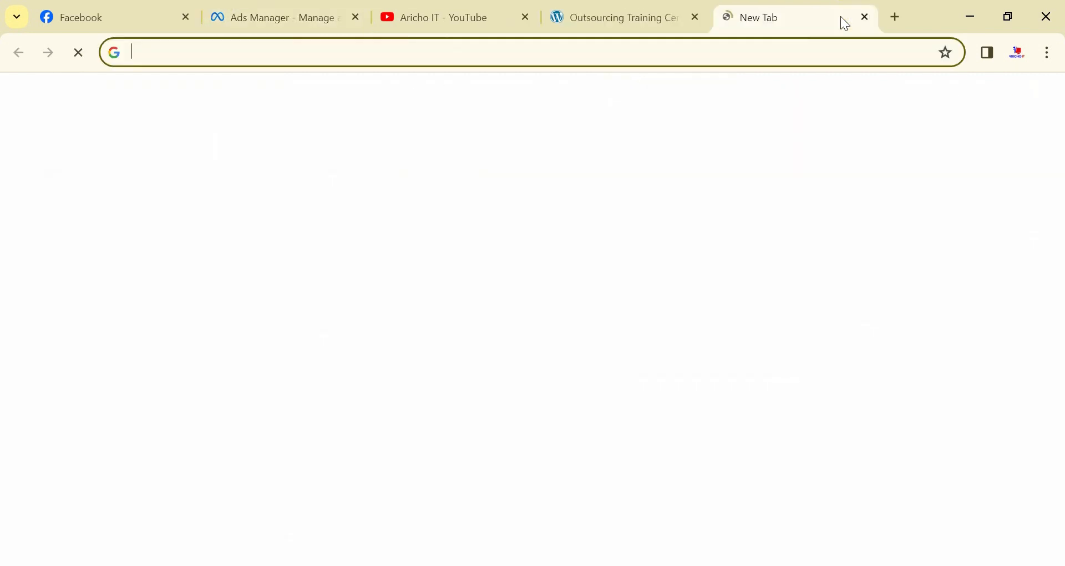
pyautogui.write('star ')
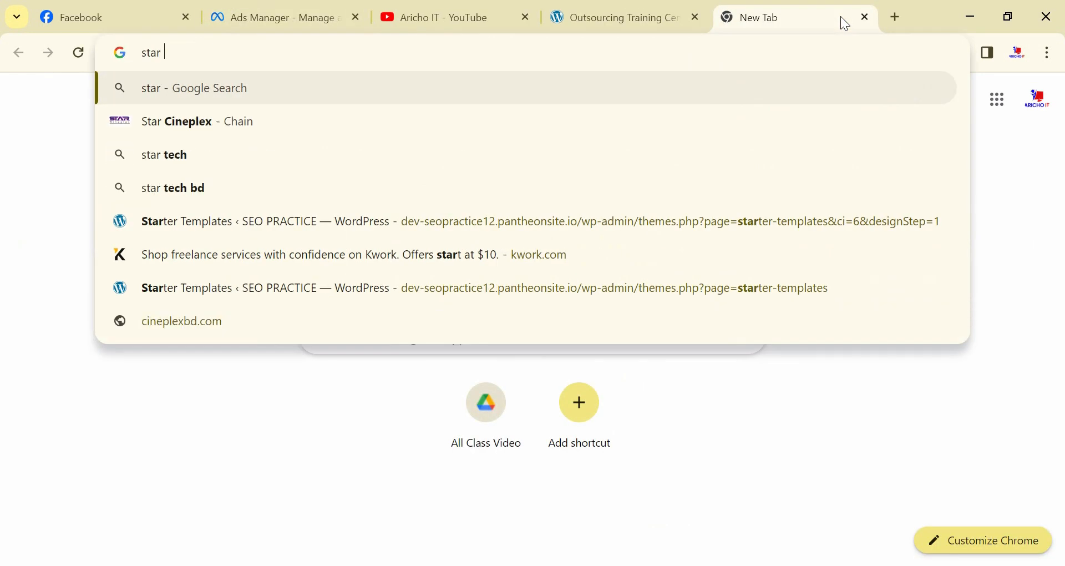
pyautogui.write('emoji')
pyautogui.press('Return')
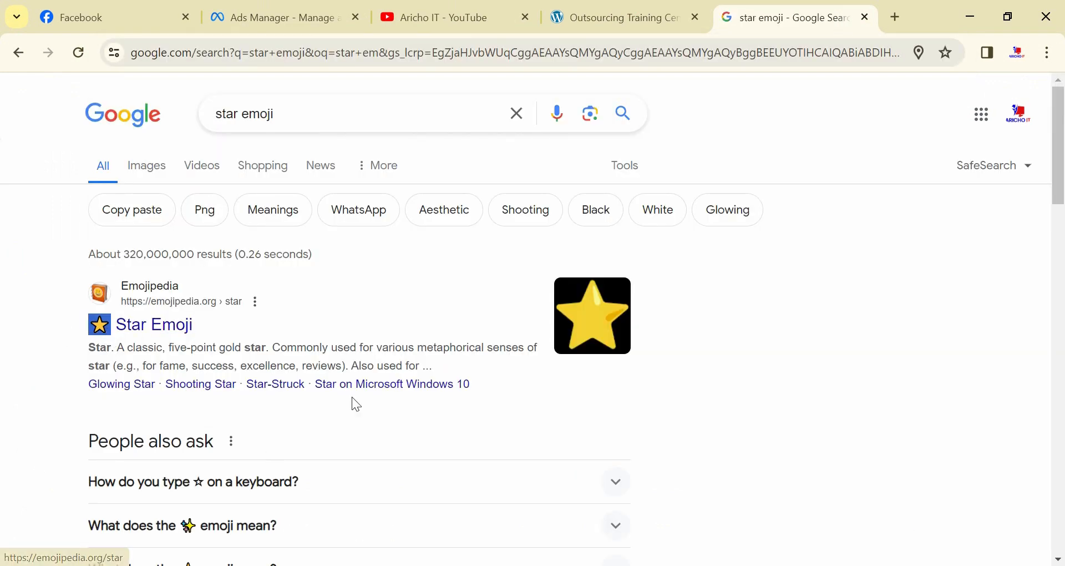
# Step: Return to Ads Manager and fill the ad's description with five star emojis (⭐⭐⭐⭐⭐)
pyautogui.click(280, 14)
pyautogui.click(453, 455)
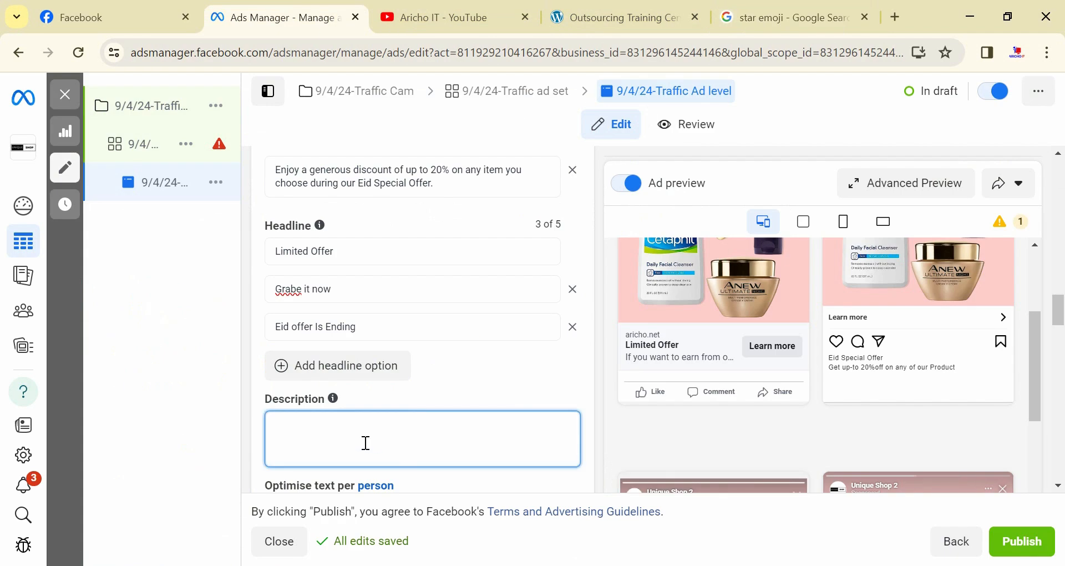
pyautogui.write('⭐')
pyautogui.write('⭐')
pyautogui.hotkey('ctrl', 'v')
pyautogui.hotkey('ctrl', 'v')
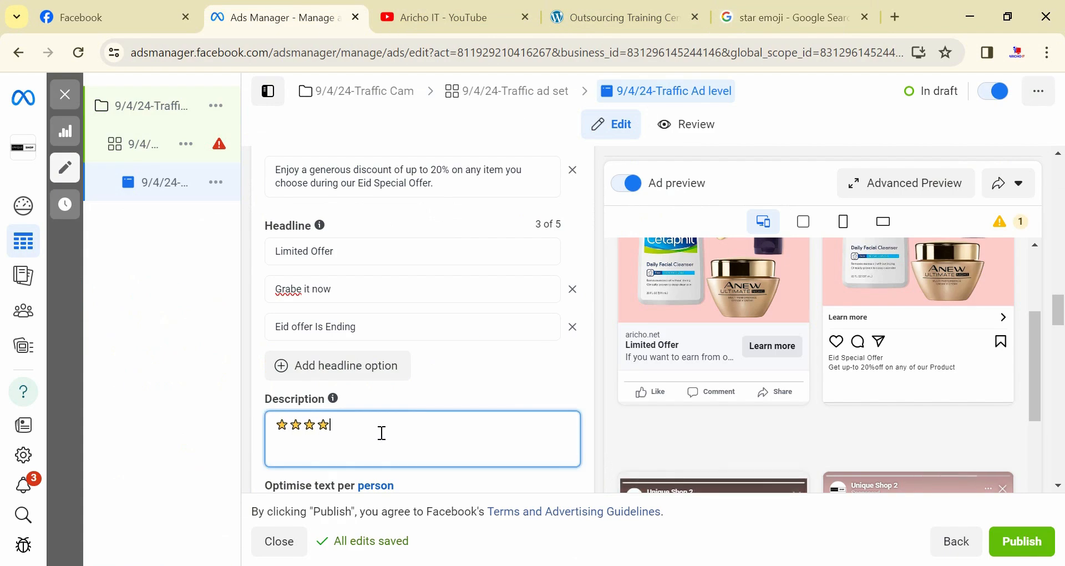
pyautogui.write('⭐')
pyautogui.click(484, 398)
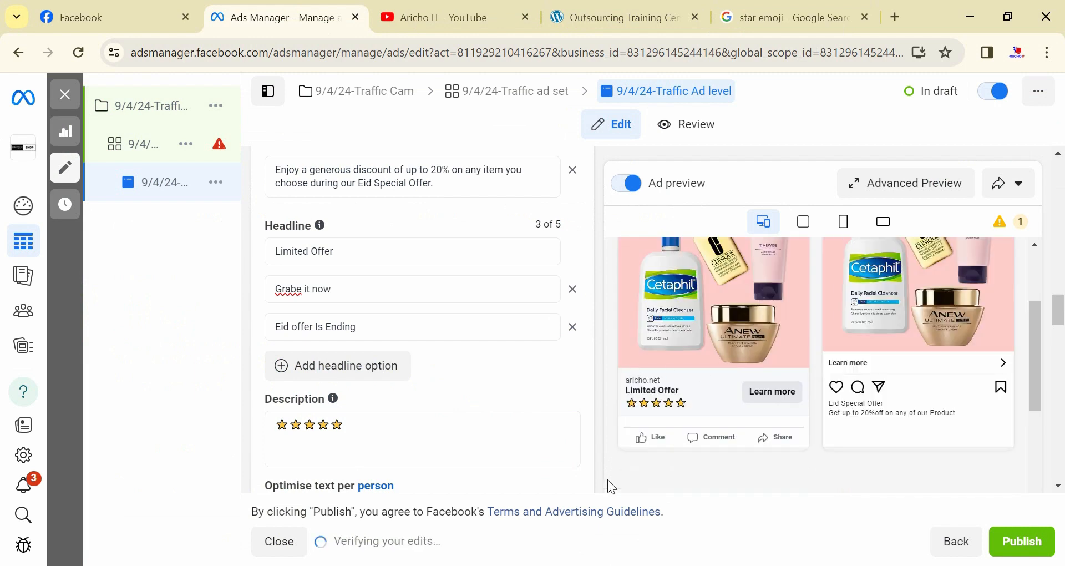
# Step: Examine the Facebook and Instagram ad previews, checking the primary text, image, headline and description placement
pyautogui.scroll(3, 777, 430)
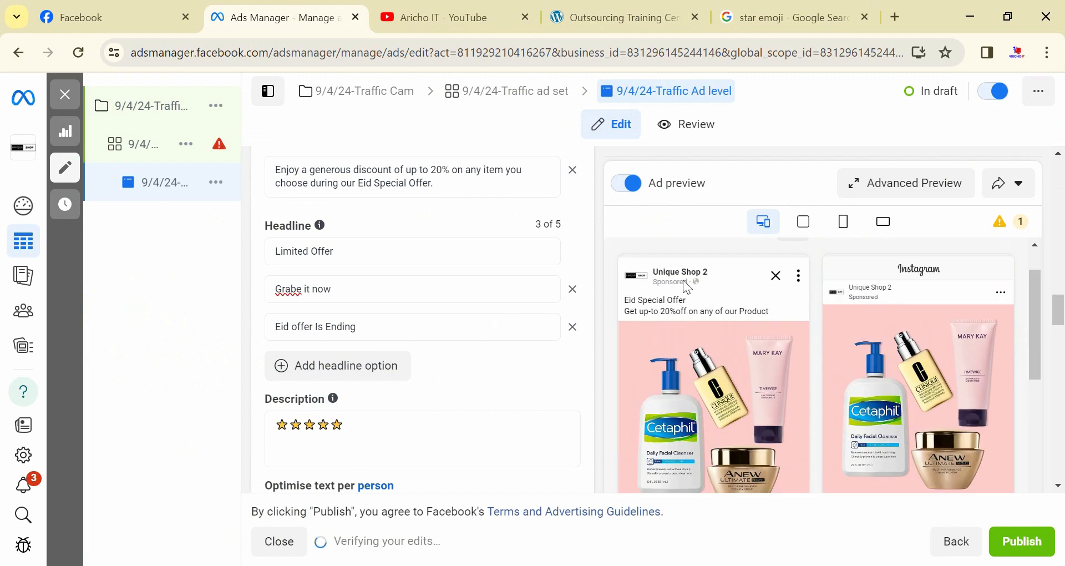
pyautogui.scroll(-3, 654, 398)
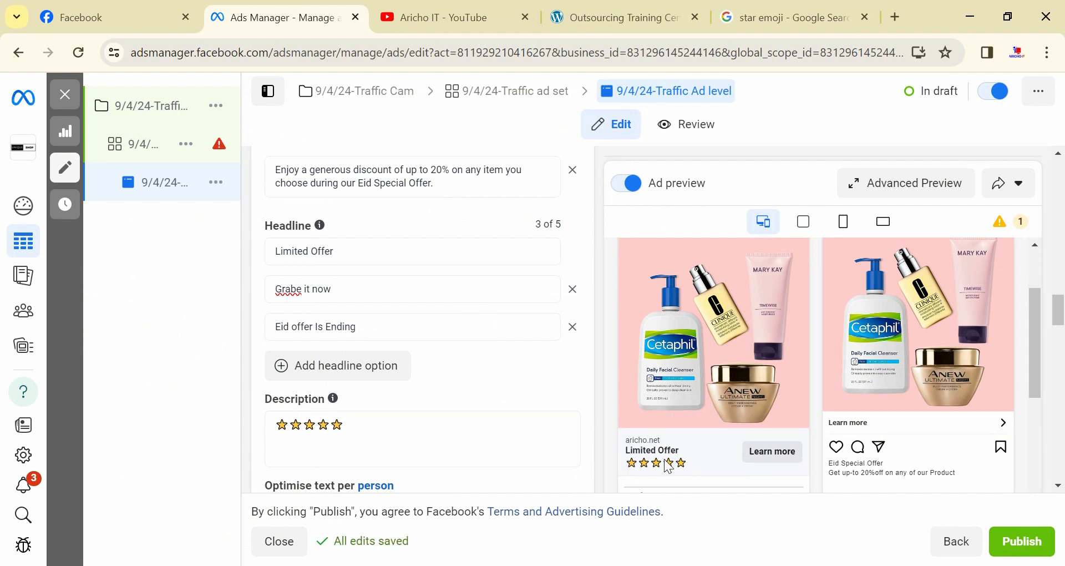
pyautogui.scroll(2, 698, 466)
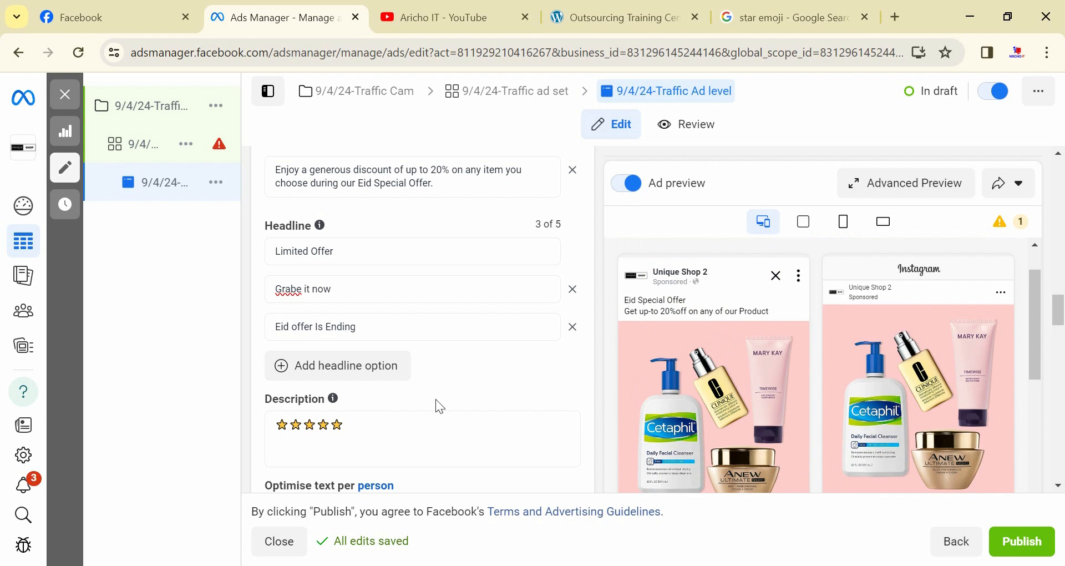
pyautogui.scroll(-2, 660, 431)
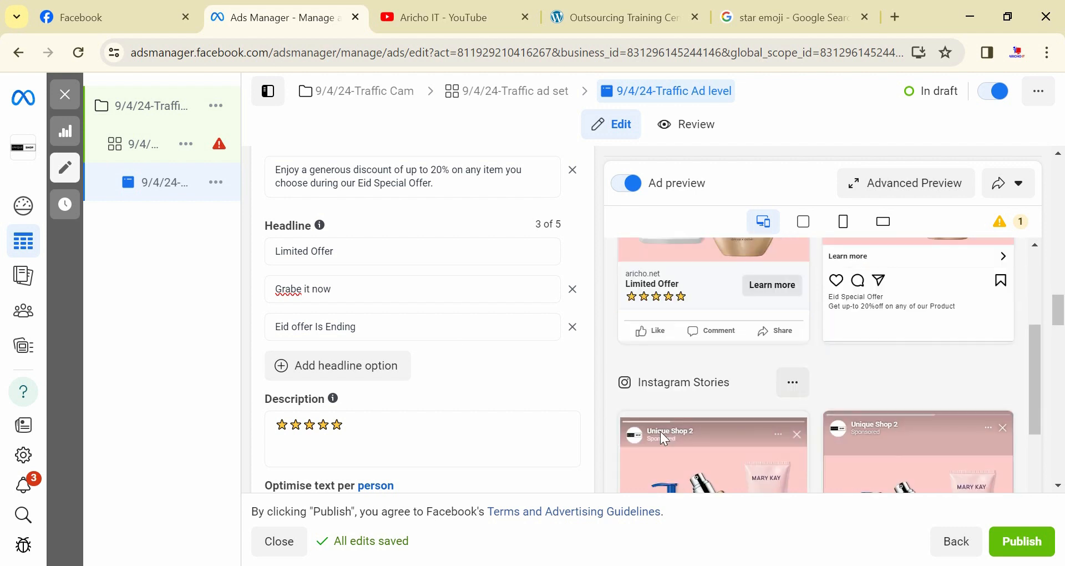
pyautogui.scroll(2, 597, 420)
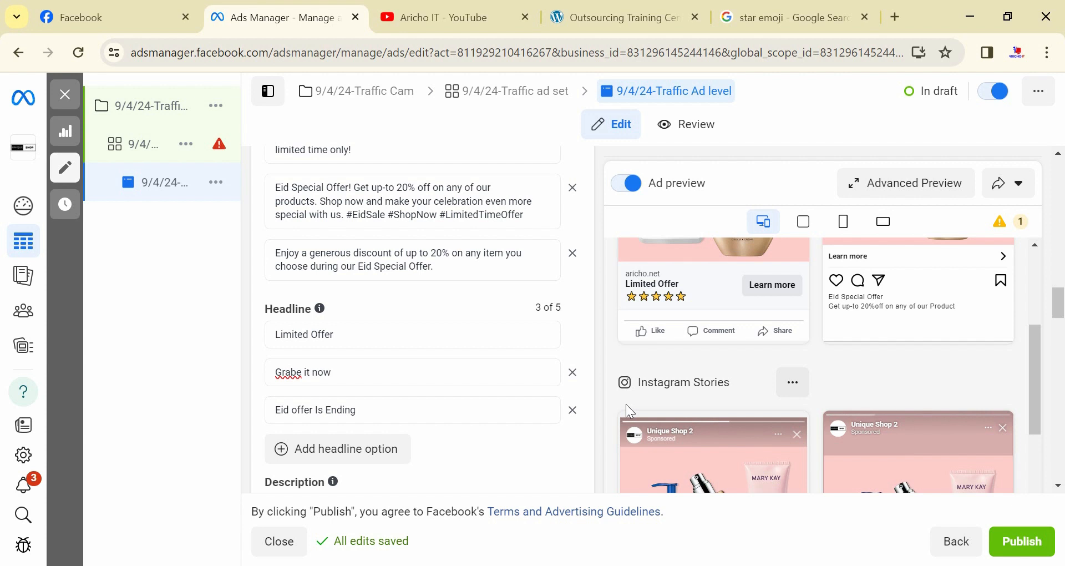
pyautogui.scroll(2, 625, 411)
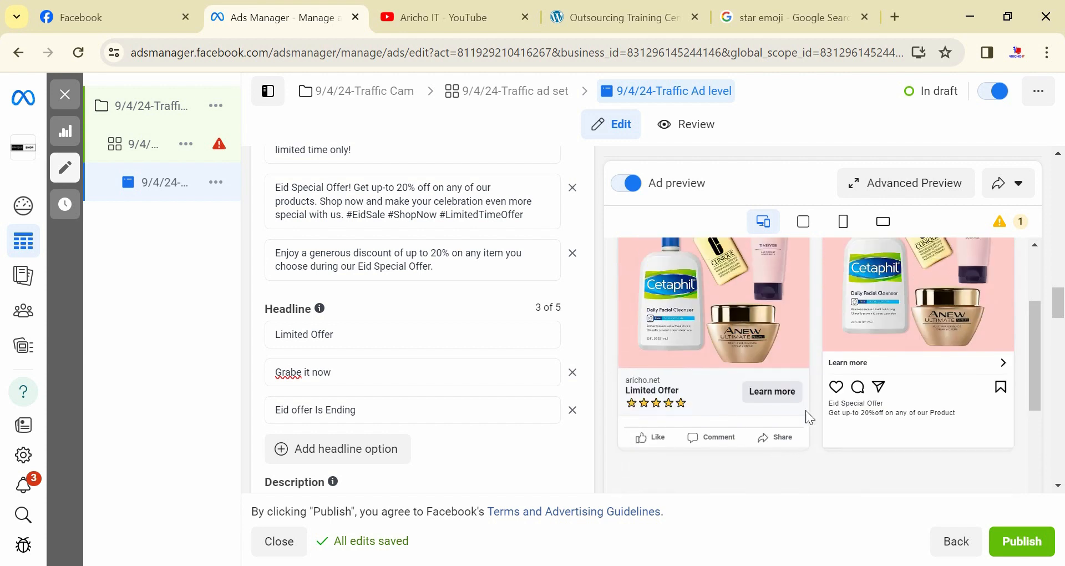
pyautogui.scroll(3, 809, 418)
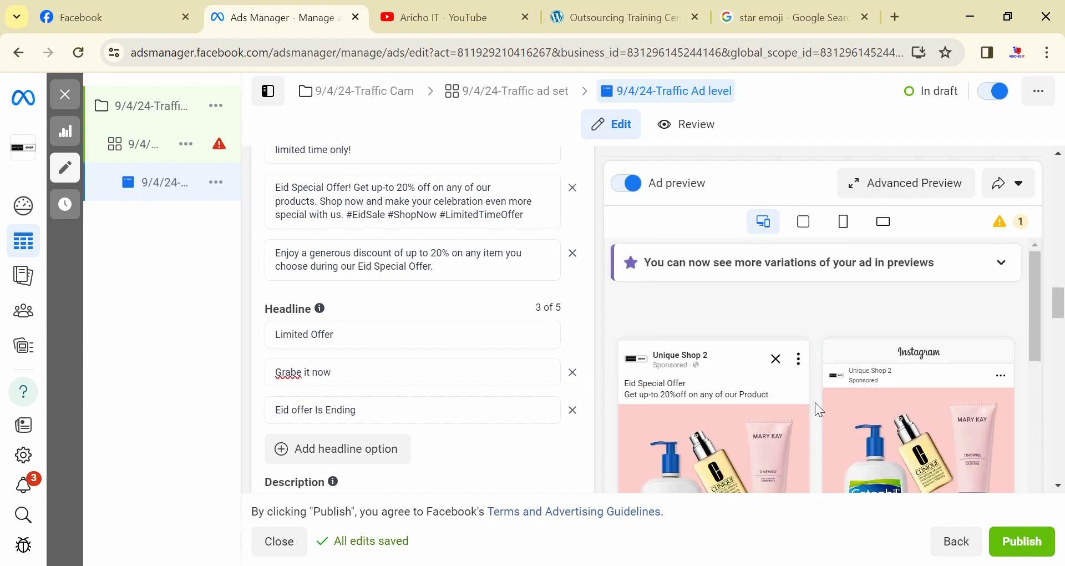
pyautogui.scroll(-3, 816, 410)
pyautogui.scroll(-2, 504, 396)
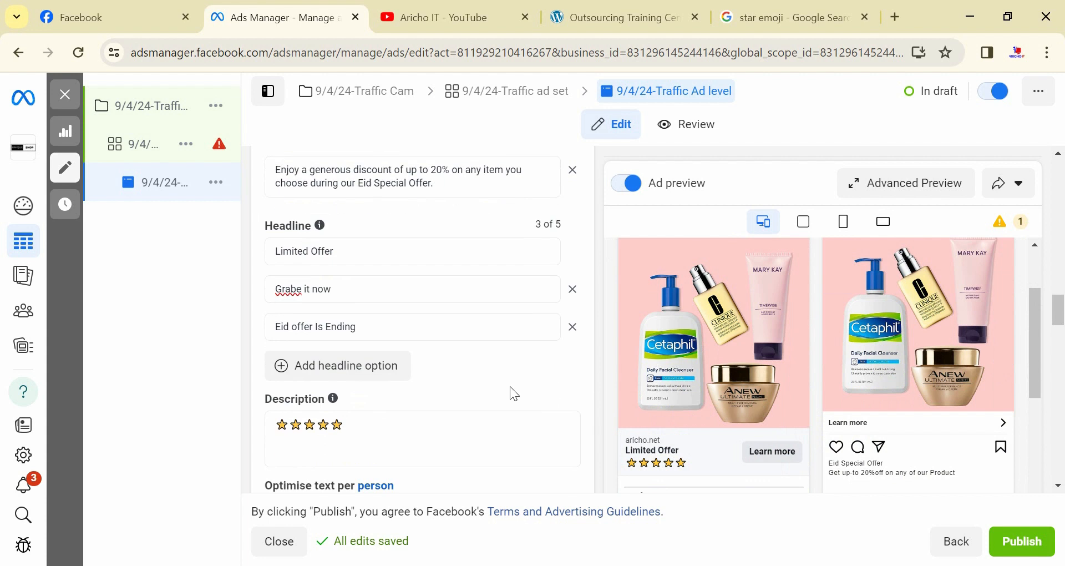
# Step: Look through the call-to-action choices available for the ad, keeping Learn more selected
pyautogui.scroll(-3, 499, 390)
pyautogui.scroll(-2, 445, 359)
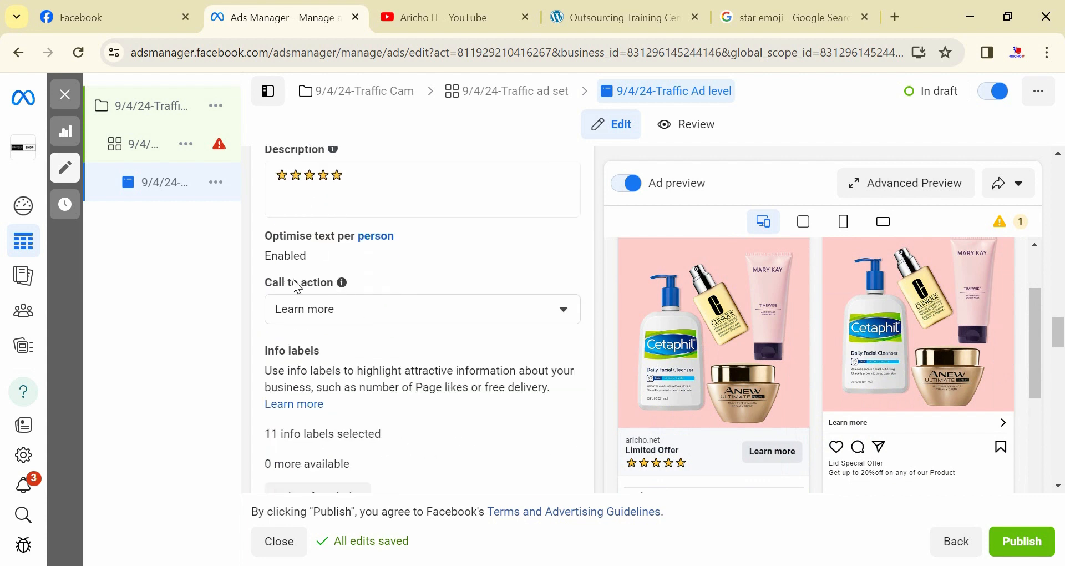
pyautogui.click(298, 308)
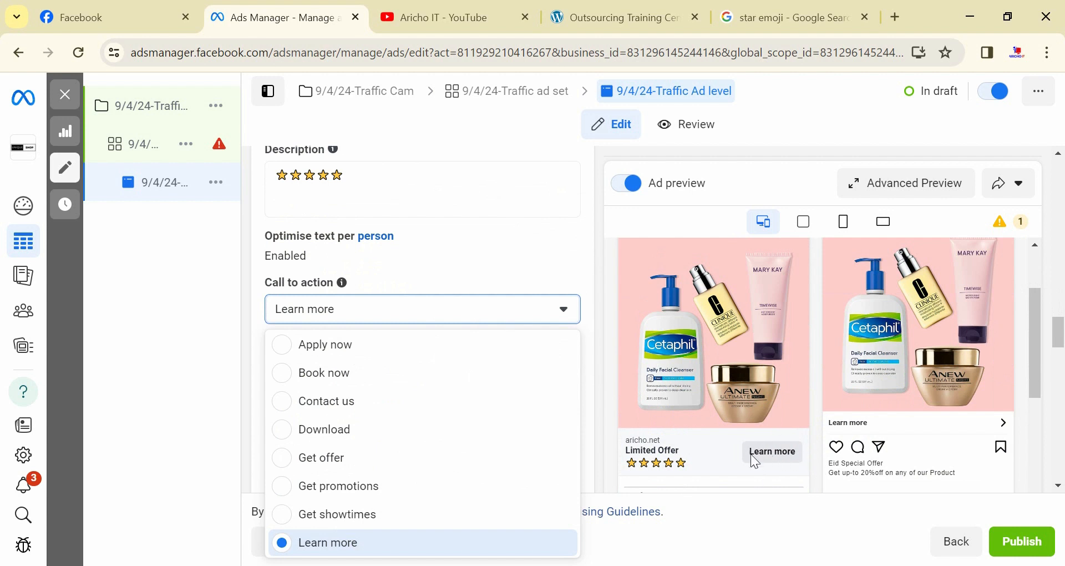
pyautogui.scroll(-5, 416, 444)
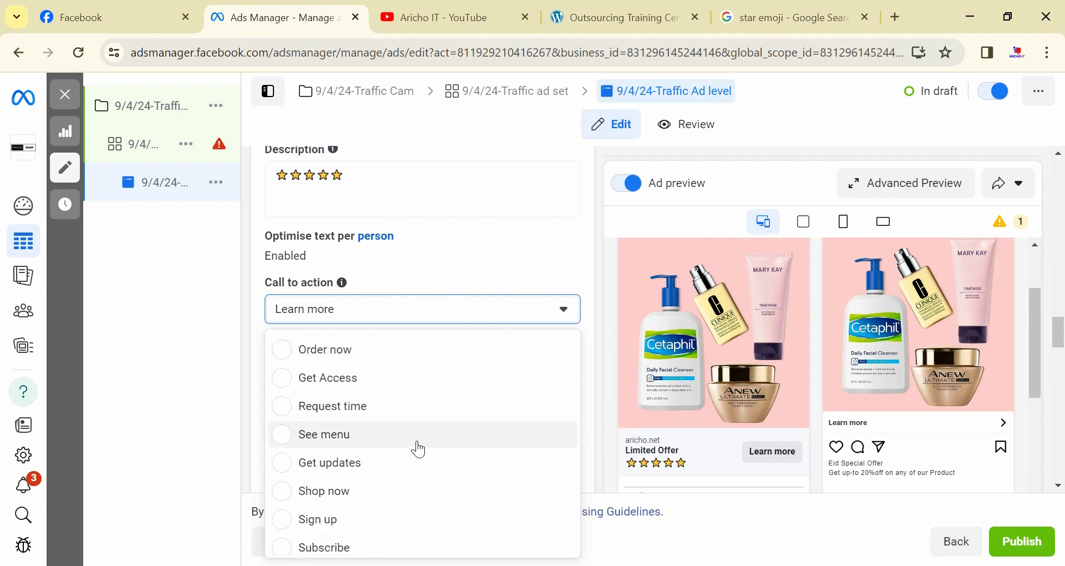
pyautogui.scroll(1, 366, 515)
pyautogui.scroll(5, 358, 517)
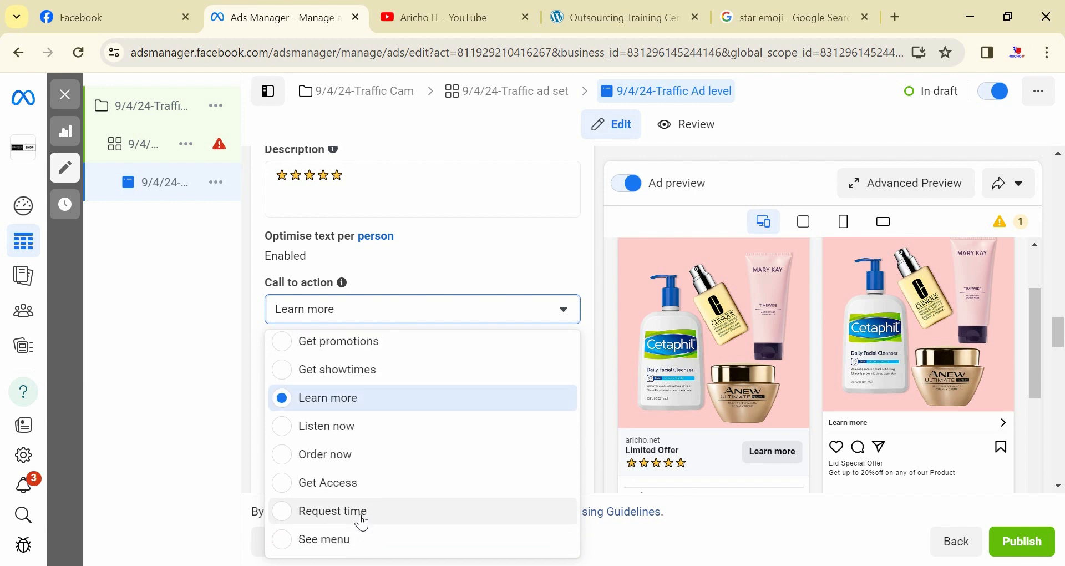
pyautogui.click(345, 542)
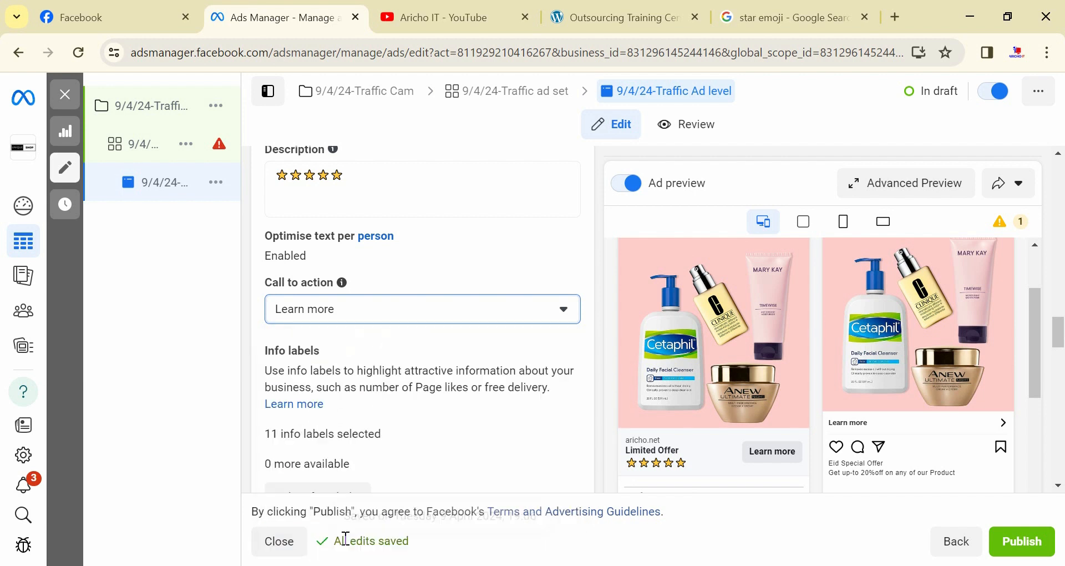
pyautogui.click(415, 317)
pyautogui.scroll(-5, 377, 393)
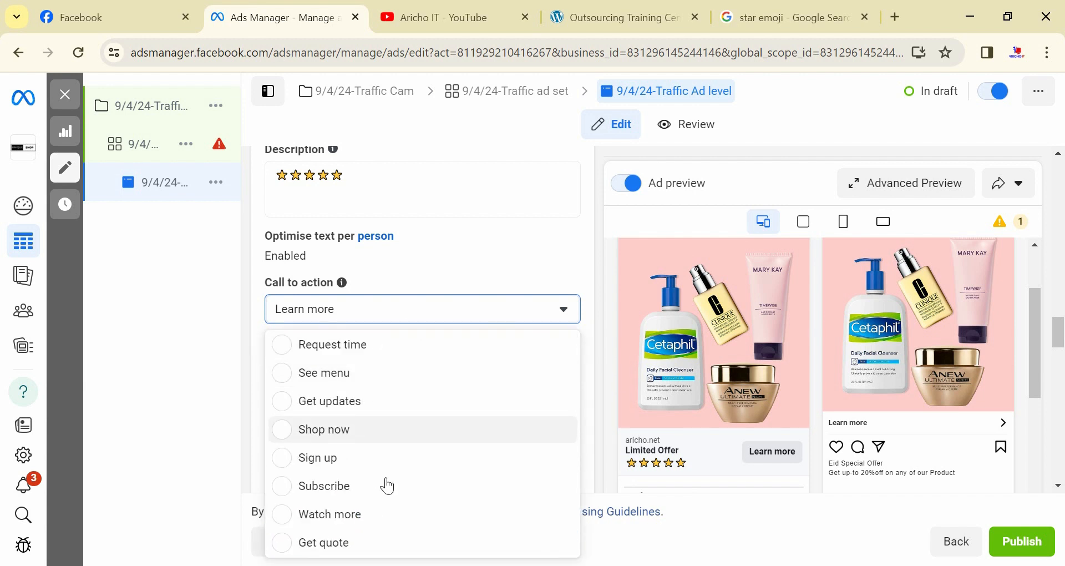
pyautogui.scroll(5, 384, 478)
pyautogui.click(484, 242)
# Step: Review the ad's Destination section and the website URL entered there
pyautogui.scroll(-8, 491, 333)
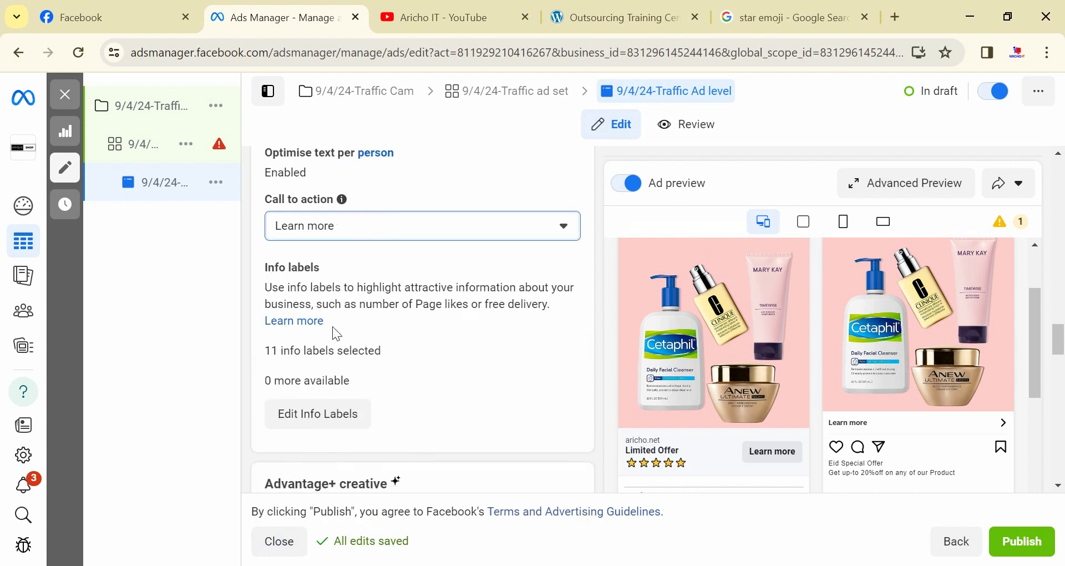
pyautogui.scroll(-2, 384, 320)
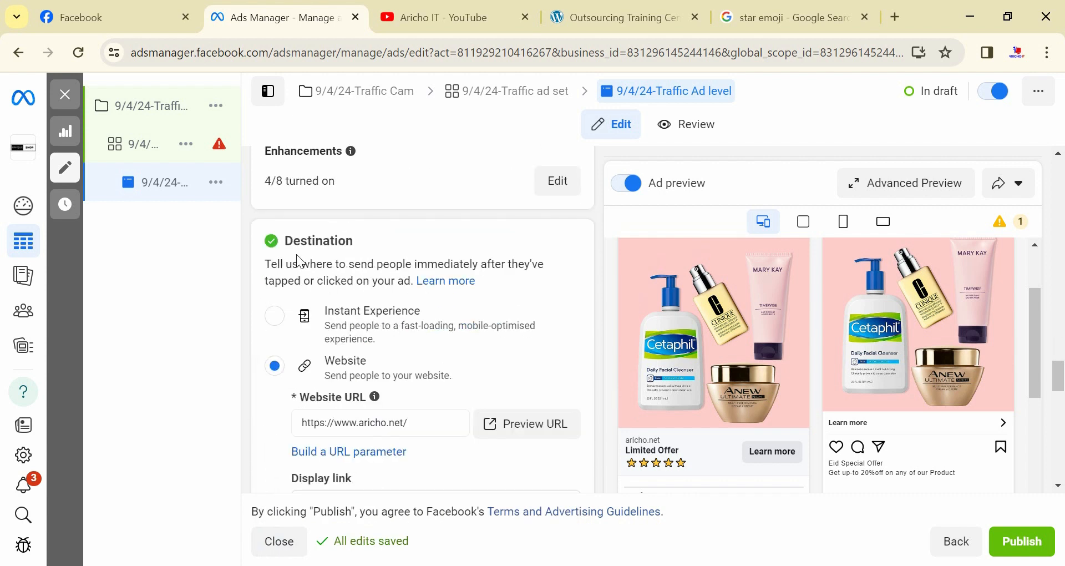
pyautogui.moveTo(280, 242); pyautogui.dragTo(361, 244)
pyautogui.click(413, 243)
pyautogui.moveTo(410, 423); pyautogui.dragTo(315, 425)
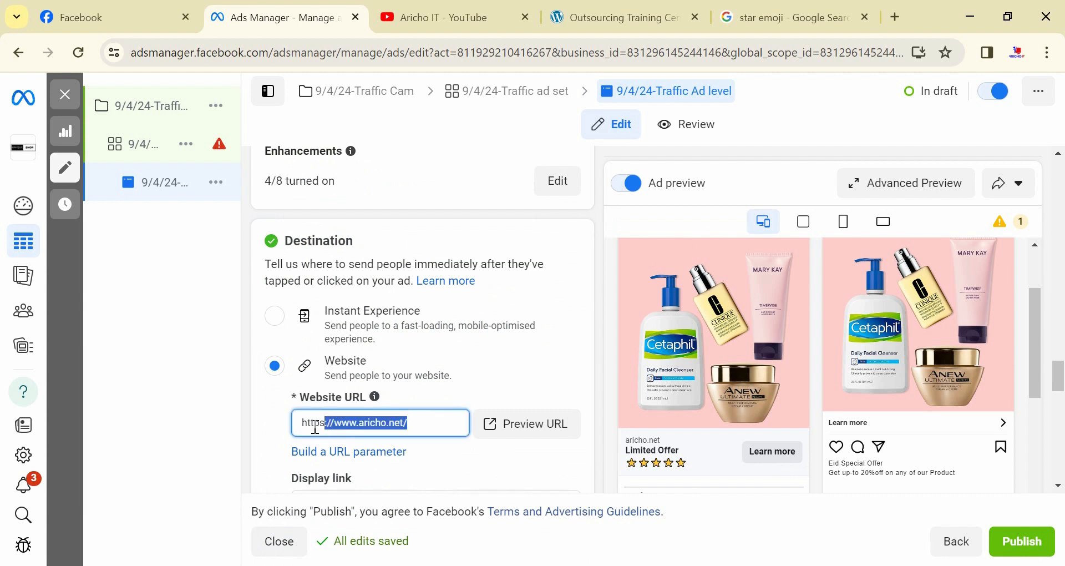
pyautogui.click(517, 371)
pyautogui.click(447, 422)
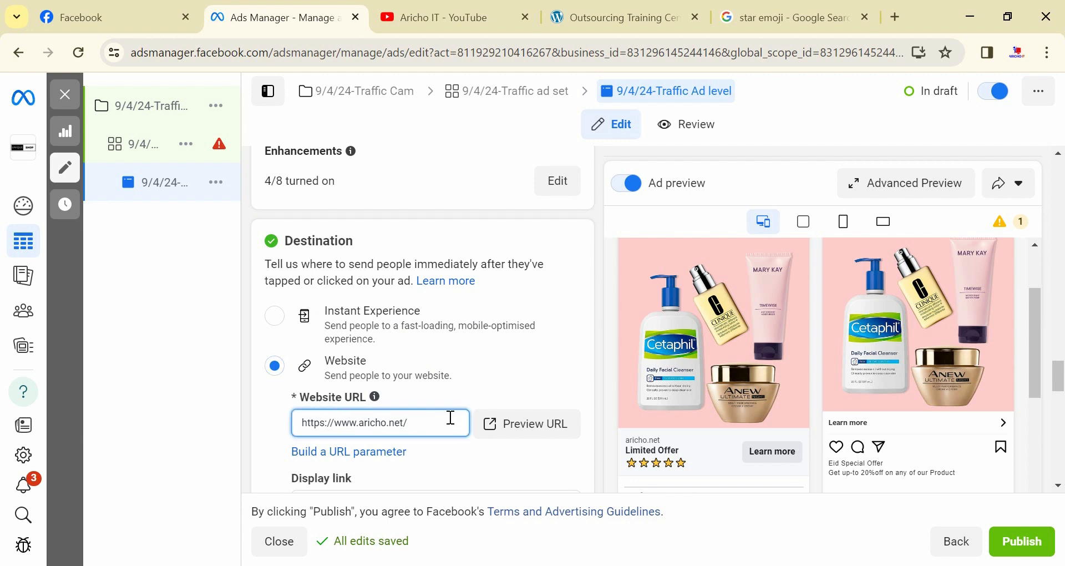
pyautogui.click(521, 388)
pyautogui.click(426, 428)
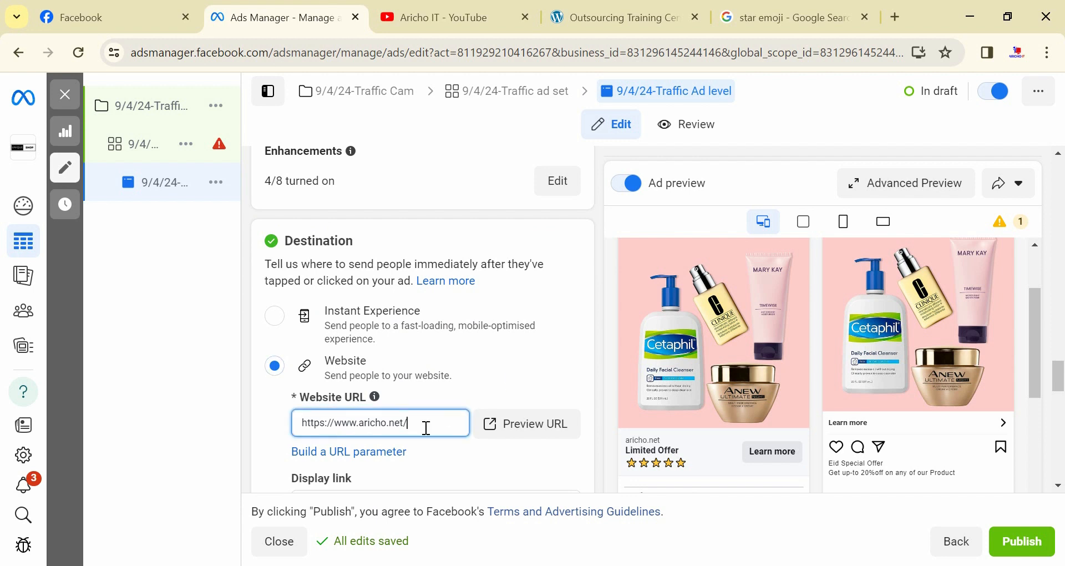
pyautogui.click(297, 423)
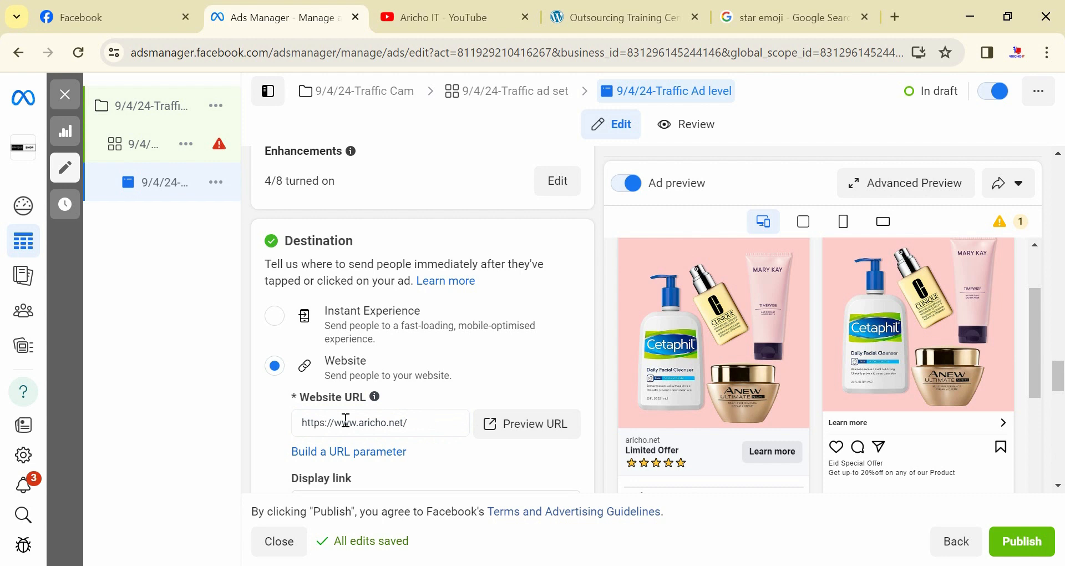
pyautogui.click(379, 423)
pyautogui.moveTo(421, 421); pyautogui.dragTo(292, 434)
pyautogui.click(485, 408)
# Step: Open the Outsourcing Training Center Khulna page from the courses on the aricho.net site and copy its address
pyautogui.click(660, 17)
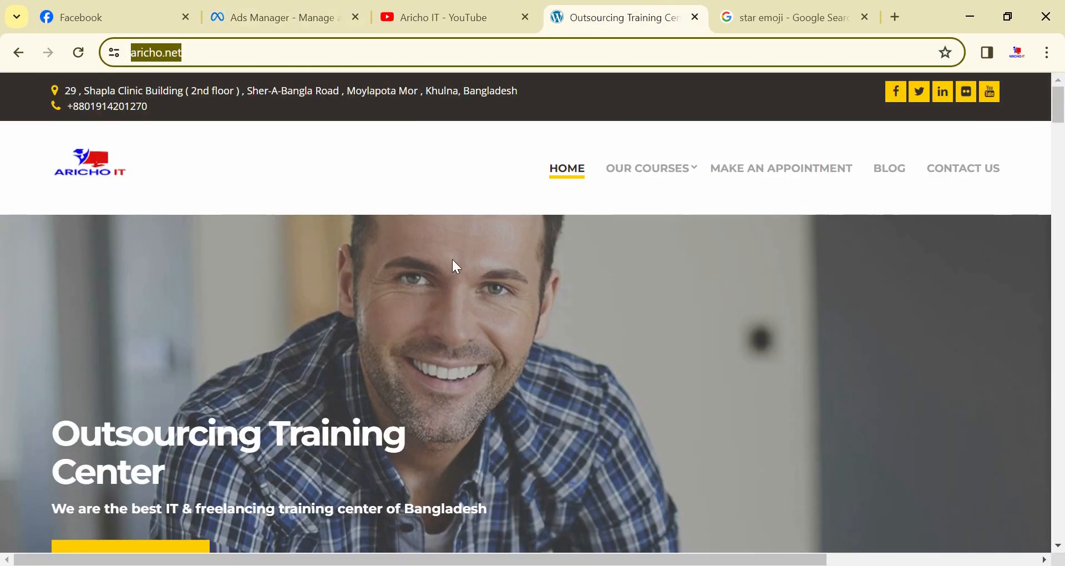
pyautogui.moveTo(675, 172)
pyautogui.click(702, 197)
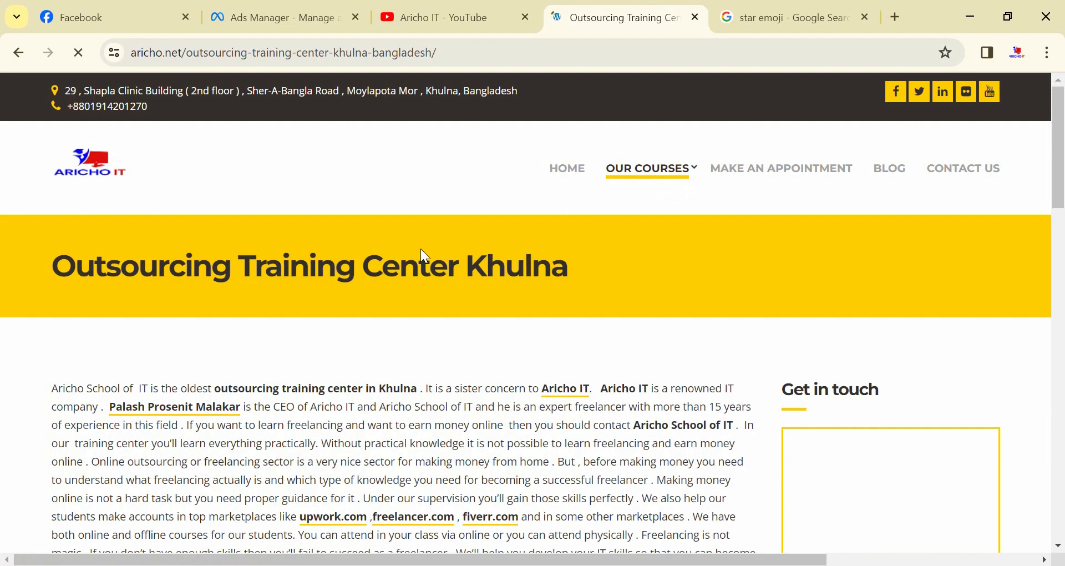
pyautogui.click(449, 51)
pyautogui.hotkey('ctrl', 'c')
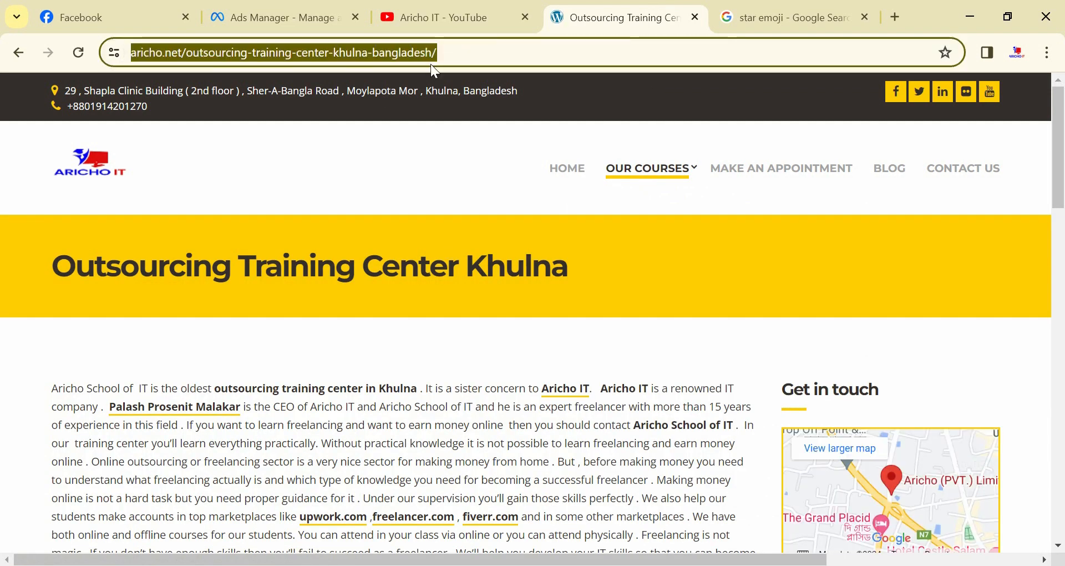
pyautogui.click(277, 17)
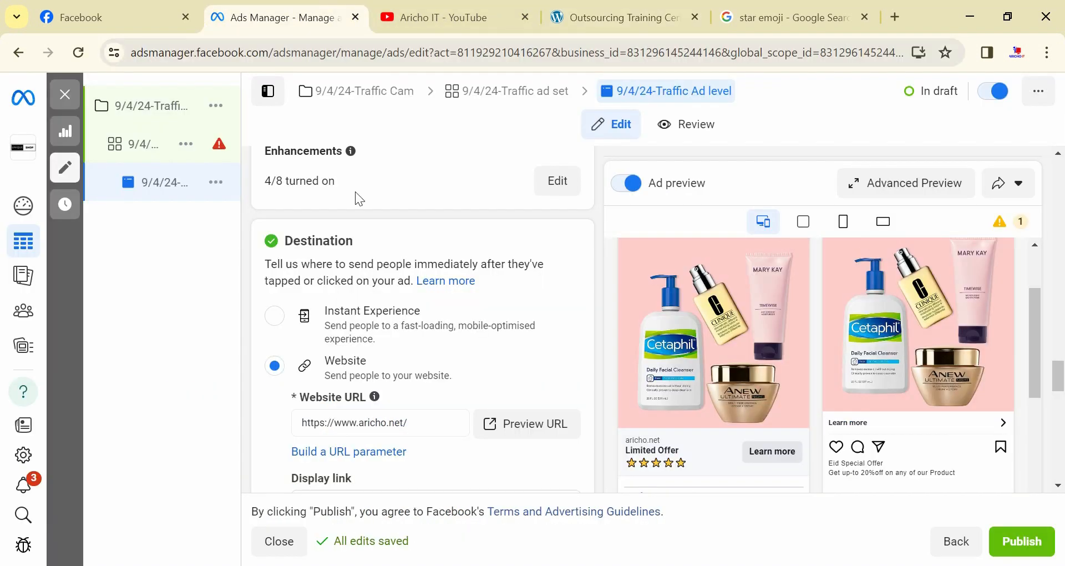
pyautogui.moveTo(413, 427); pyautogui.dragTo(288, 446)
pyautogui.hotkey('ctrl', 'v')
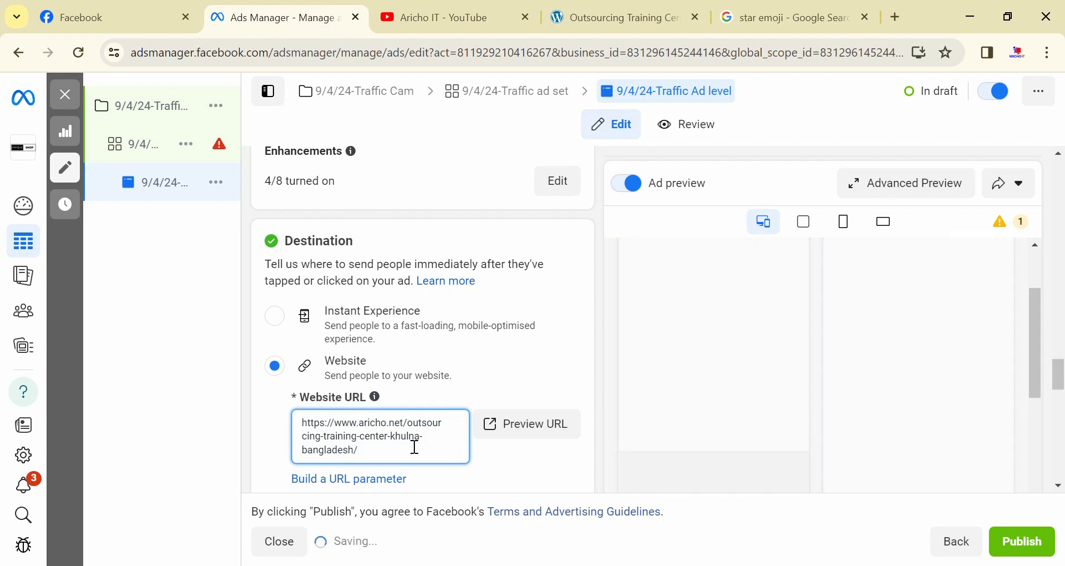
pyautogui.click(543, 383)
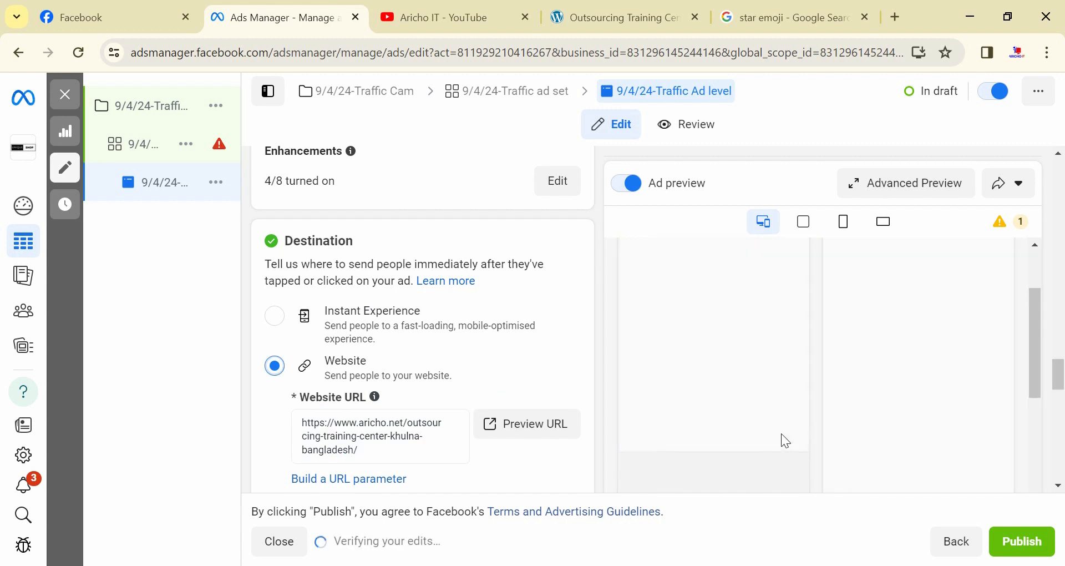
pyautogui.scroll(-2, 441, 398)
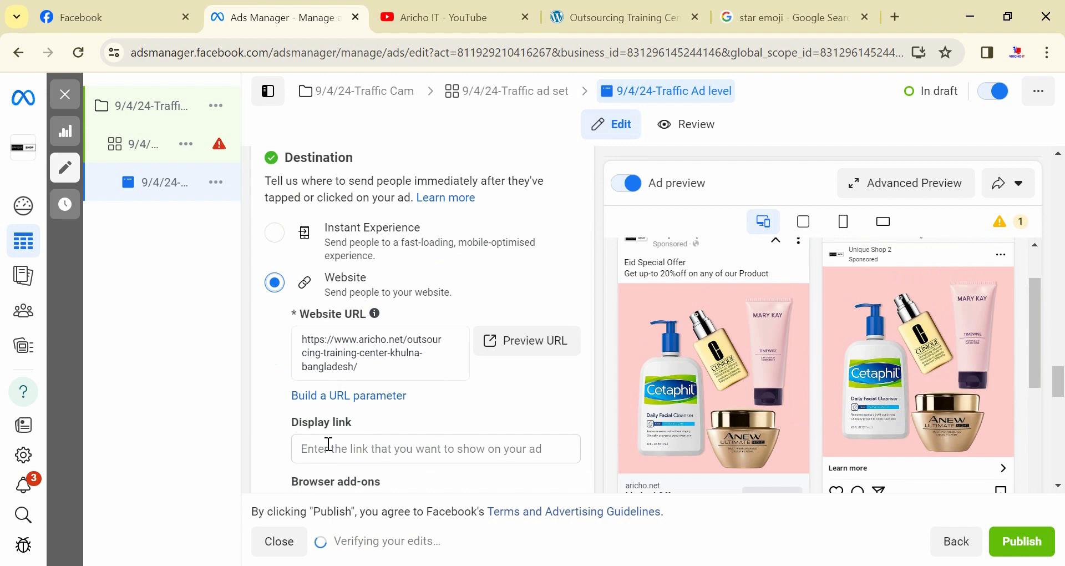
pyautogui.scroll(-2, 693, 440)
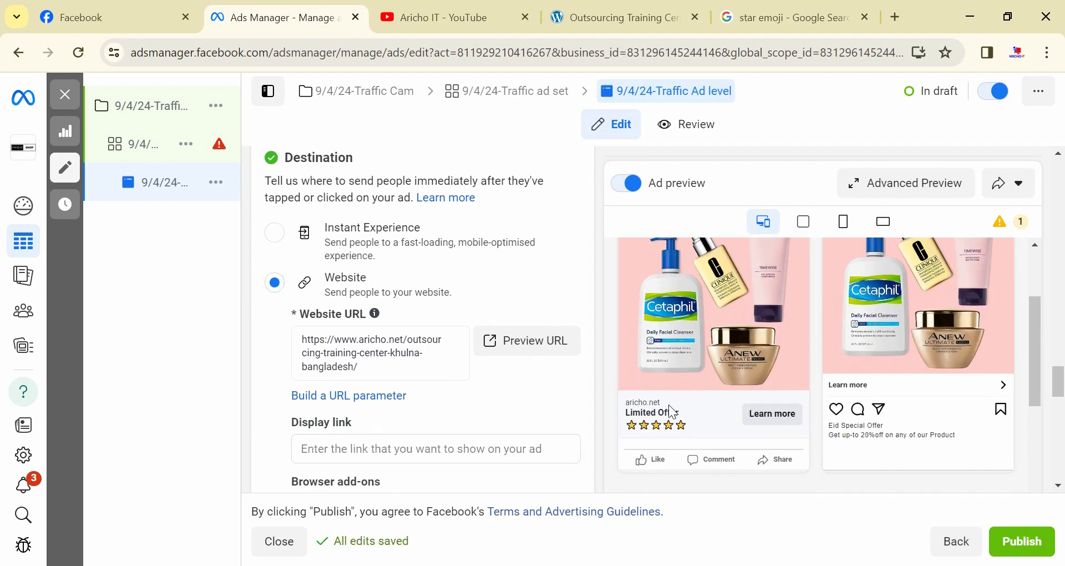
pyautogui.click(500, 447)
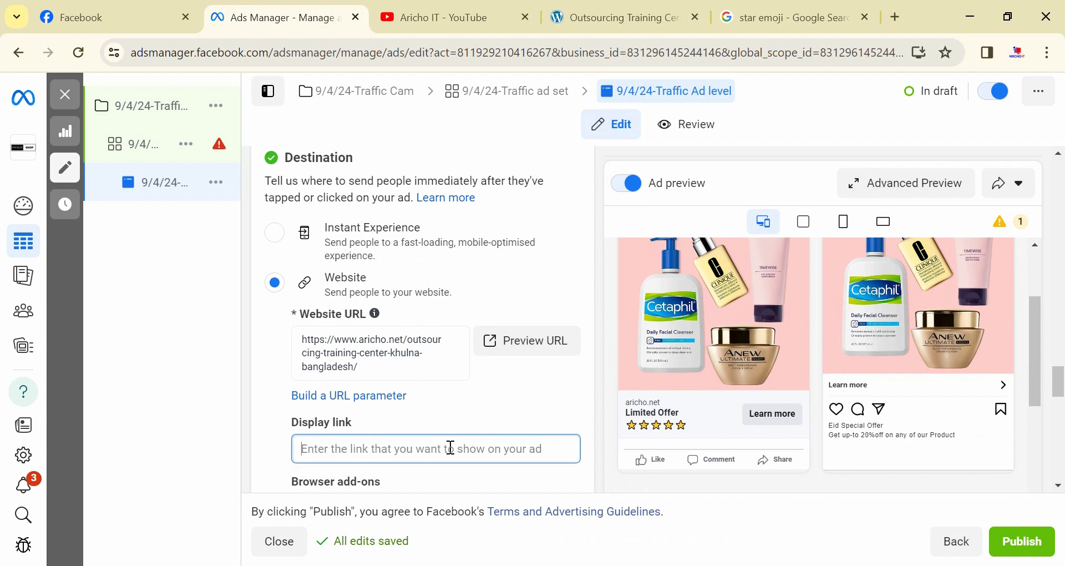
pyautogui.write('www')
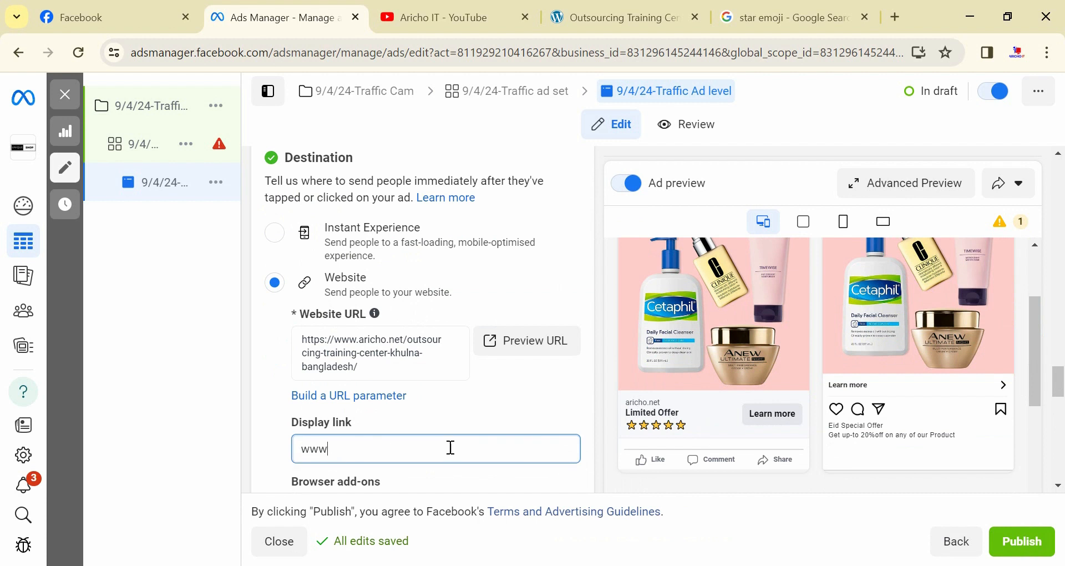
pyautogui.write('.ar')
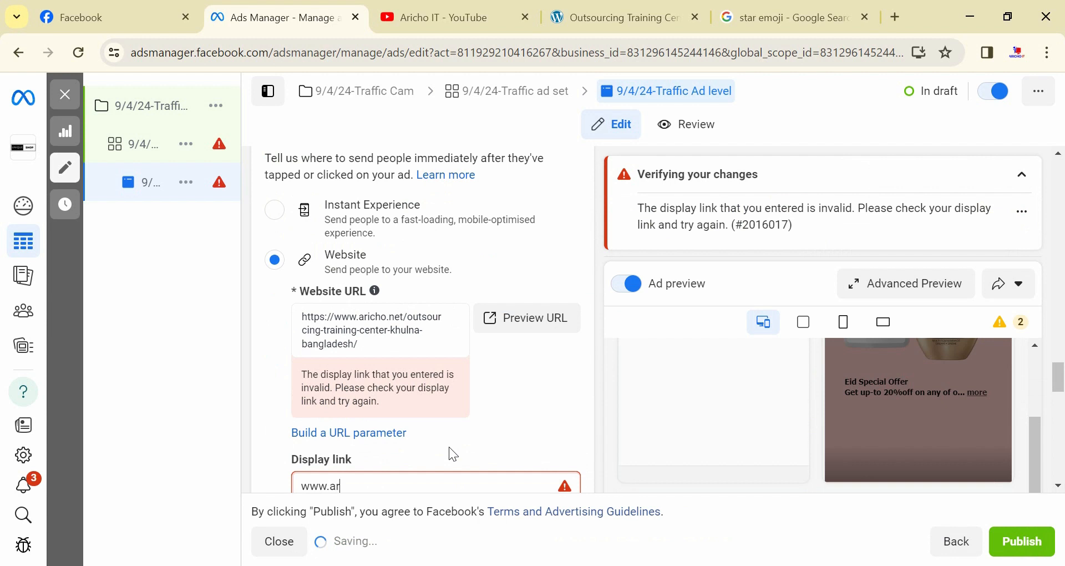
pyautogui.write('icho.net')
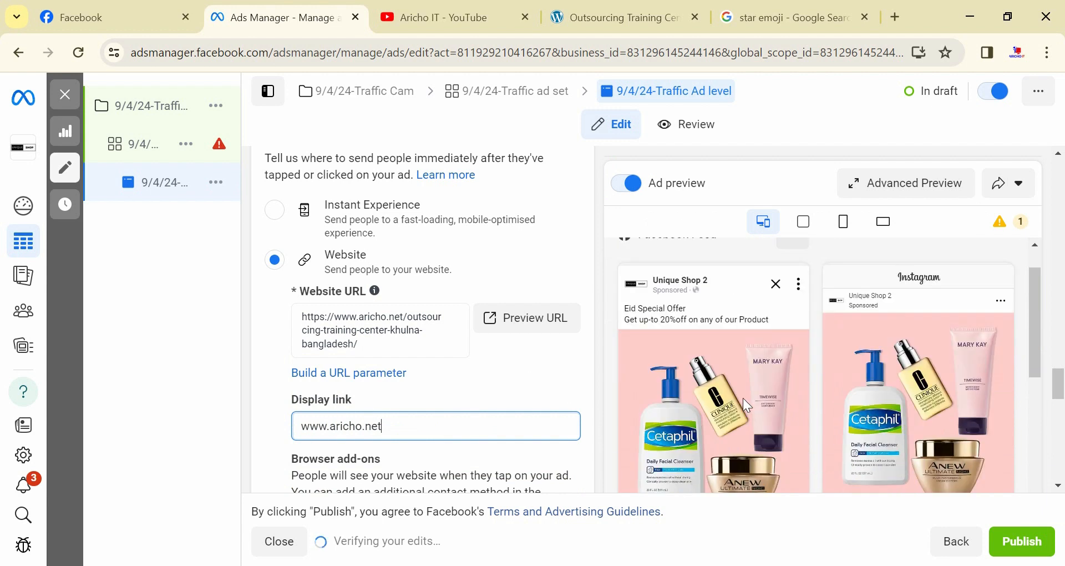
pyautogui.scroll(-3, 742, 397)
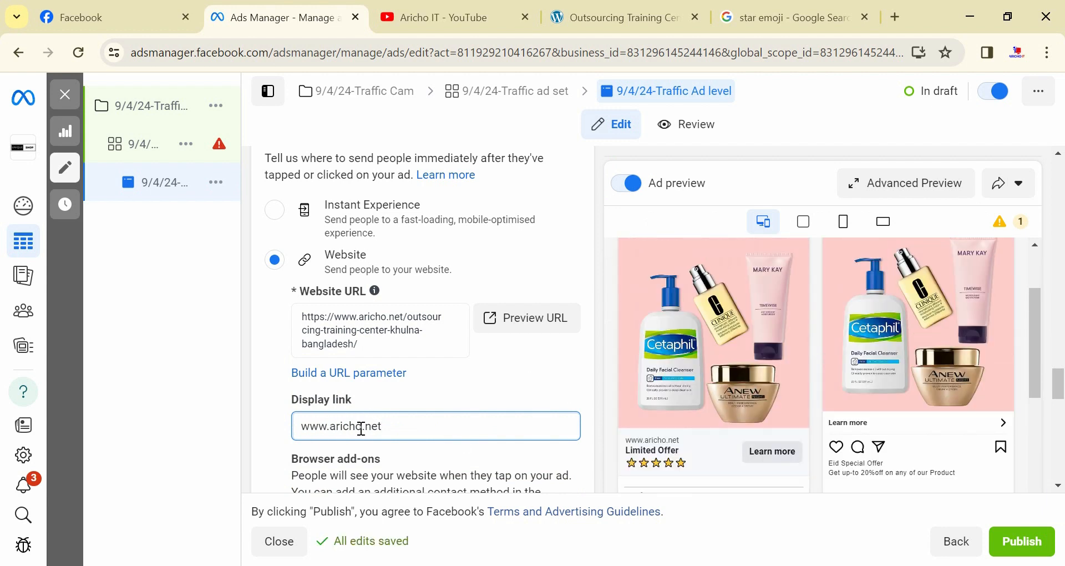
pyautogui.click(621, 441)
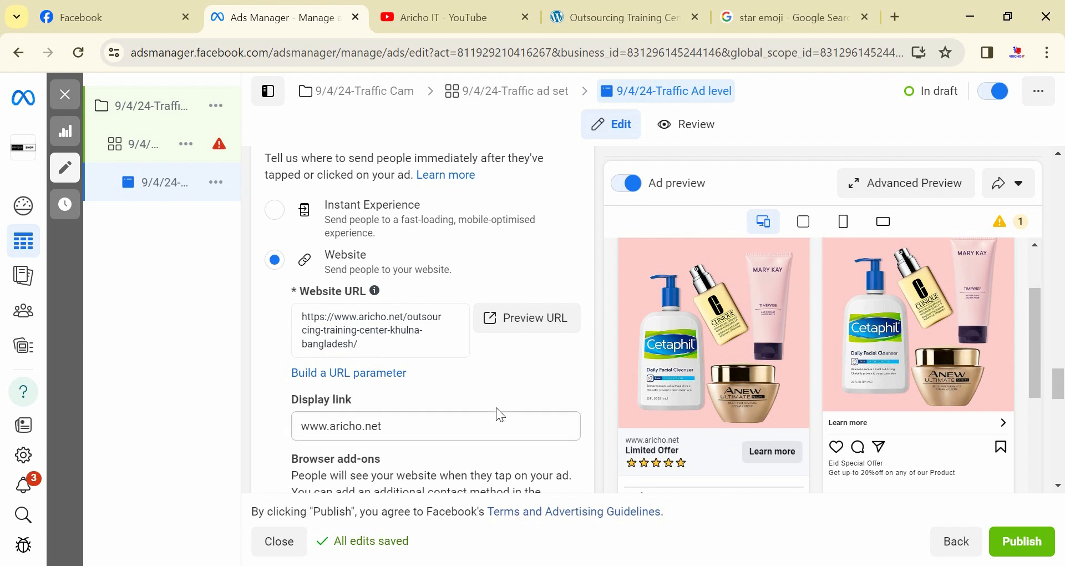
# Step: Enable website events tracking for the ad and dismiss the Meta pixel notice
pyautogui.scroll(-5, 517, 379)
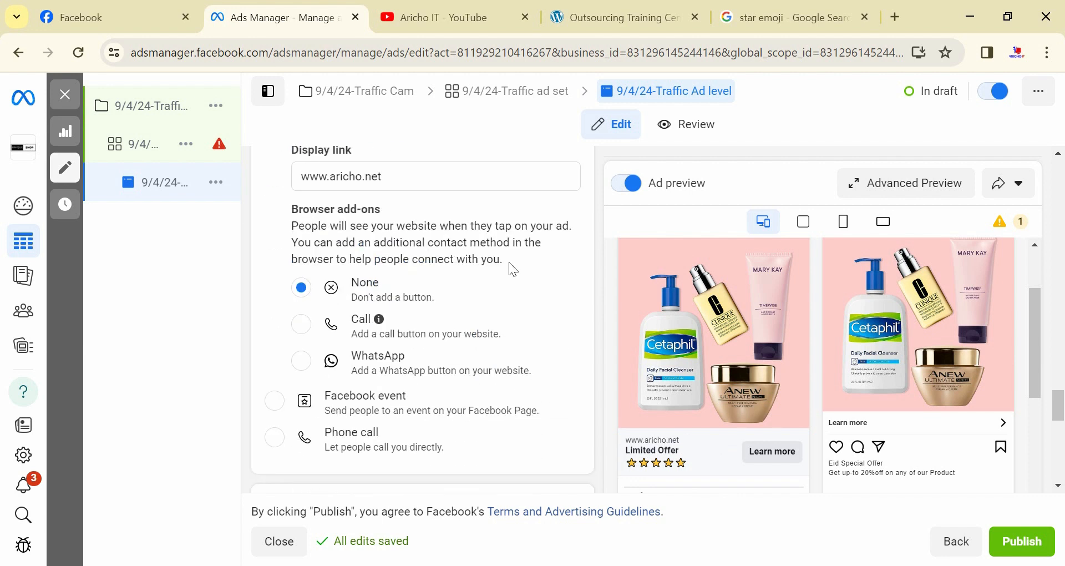
pyautogui.scroll(-5, 511, 266)
pyautogui.scroll(-4, 464, 274)
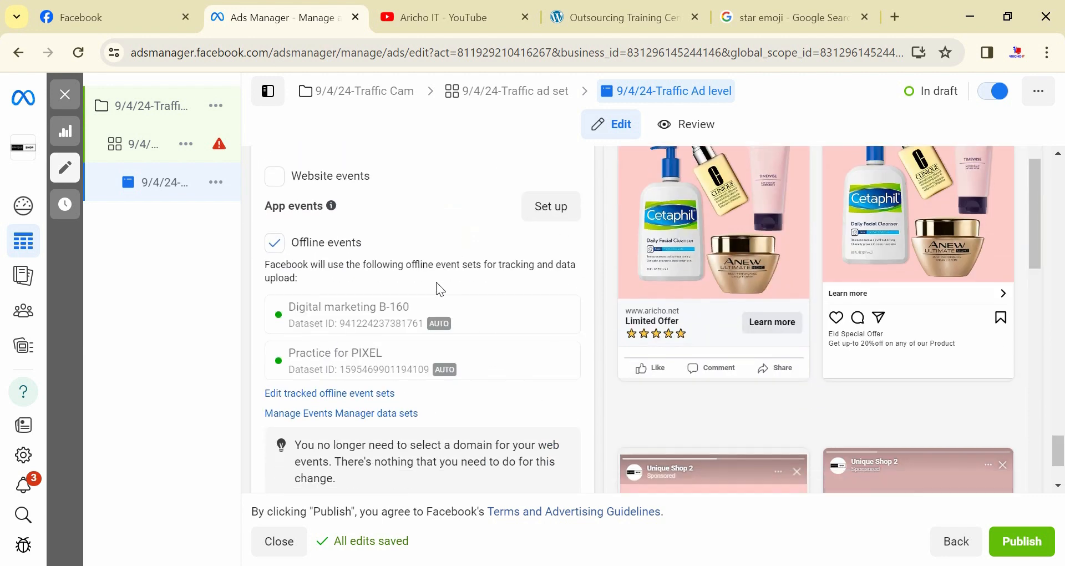
pyautogui.scroll(4, 436, 282)
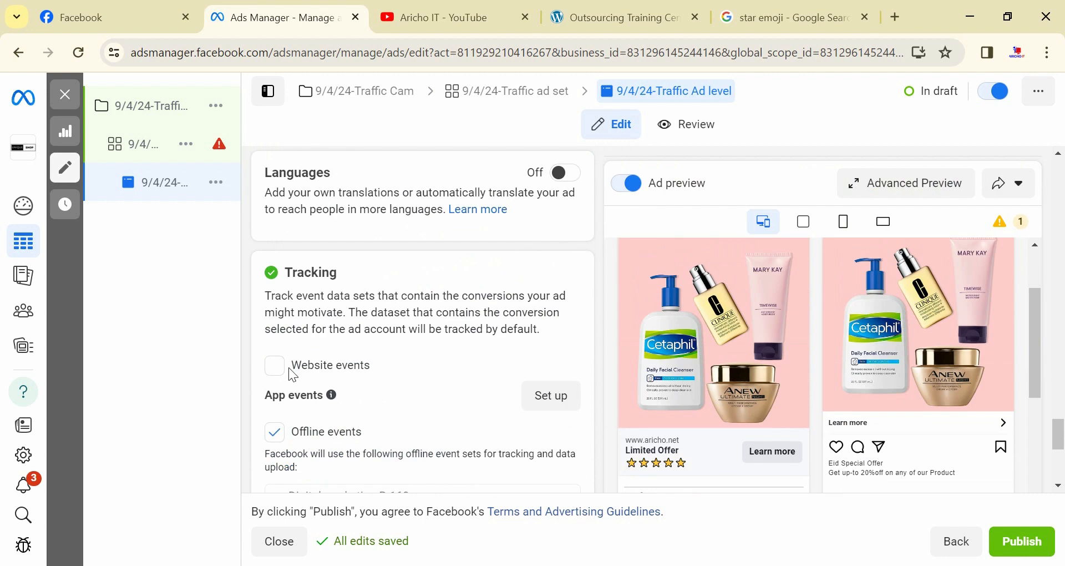
pyautogui.click(277, 367)
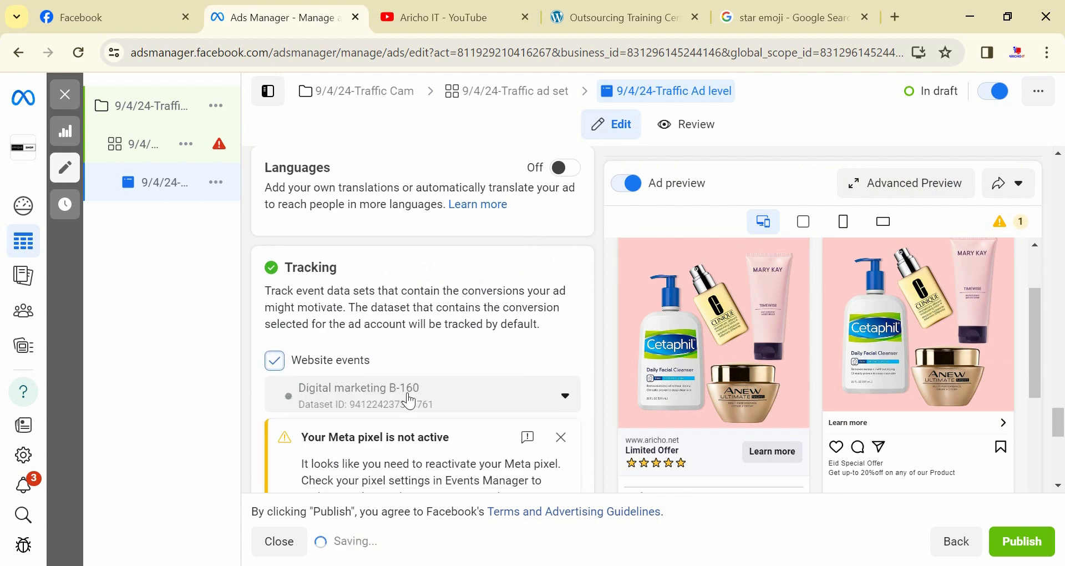
pyautogui.scroll(-1, 410, 401)
pyautogui.click(559, 358)
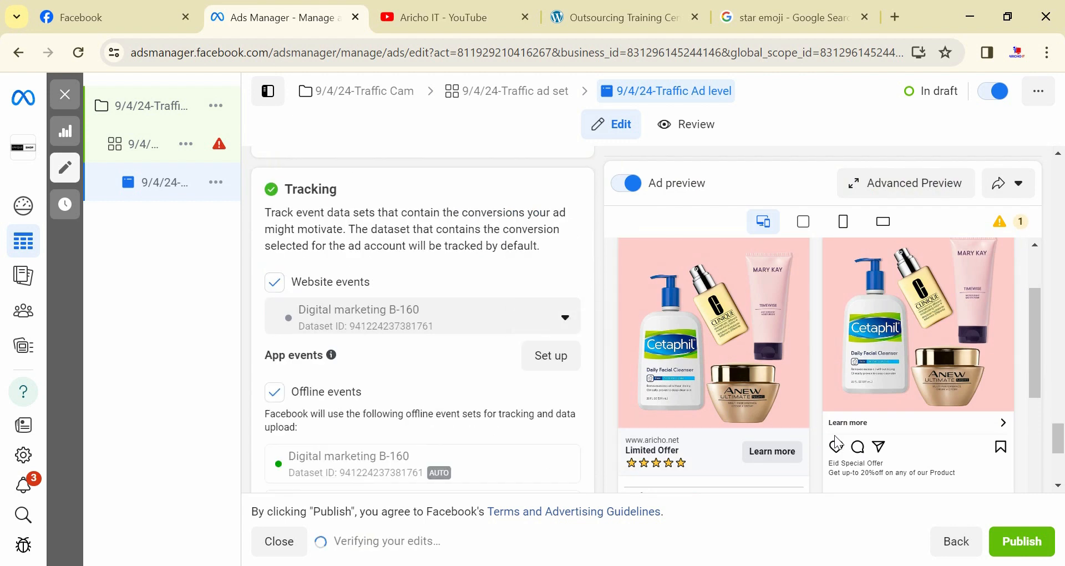
# Step: Look back over the ad's settings, the 9/4/24-Traffic ad set and the 9/4/24-Traffic Cam campaign
pyautogui.scroll(4, 835, 442)
pyautogui.scroll(9, 351, 355)
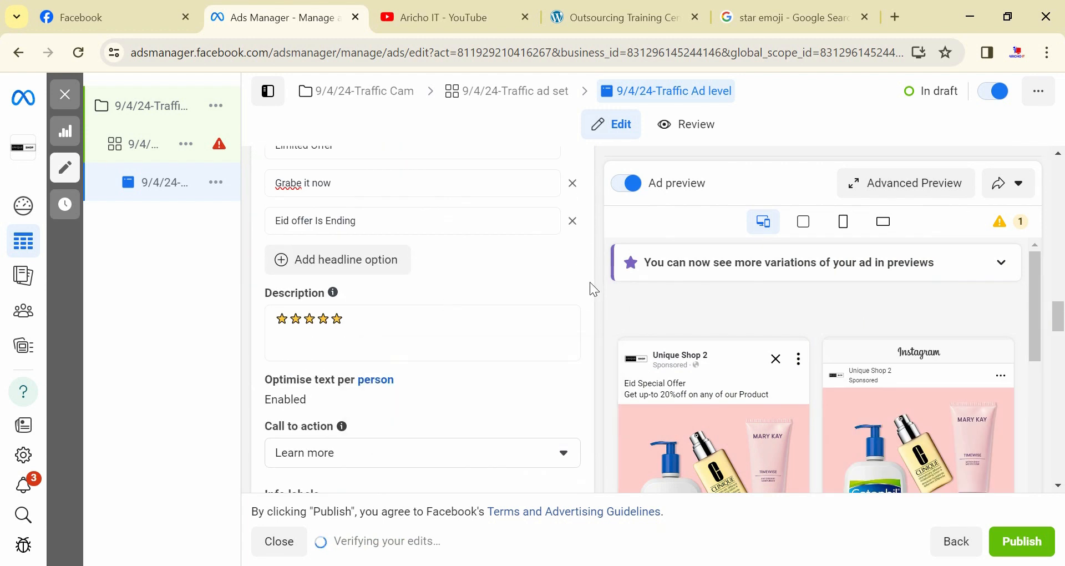
pyautogui.scroll(15, 602, 319)
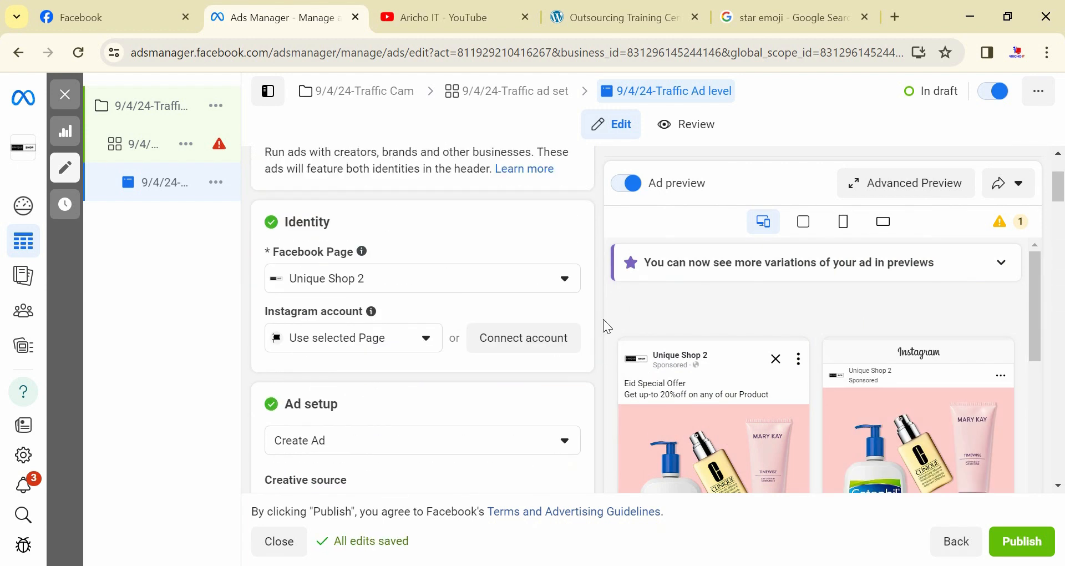
pyautogui.scroll(3, 598, 328)
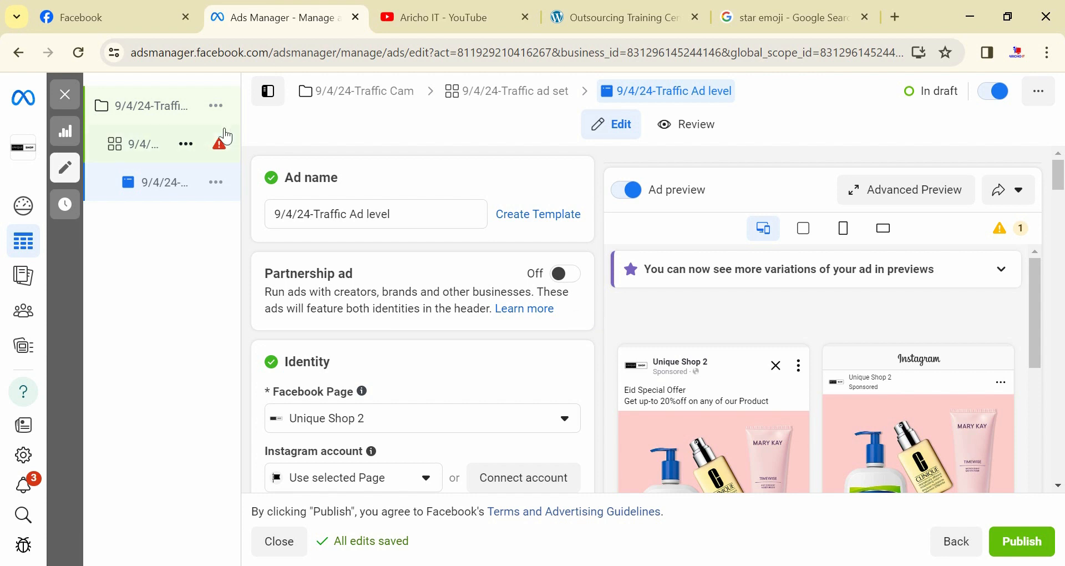
pyautogui.click(168, 146)
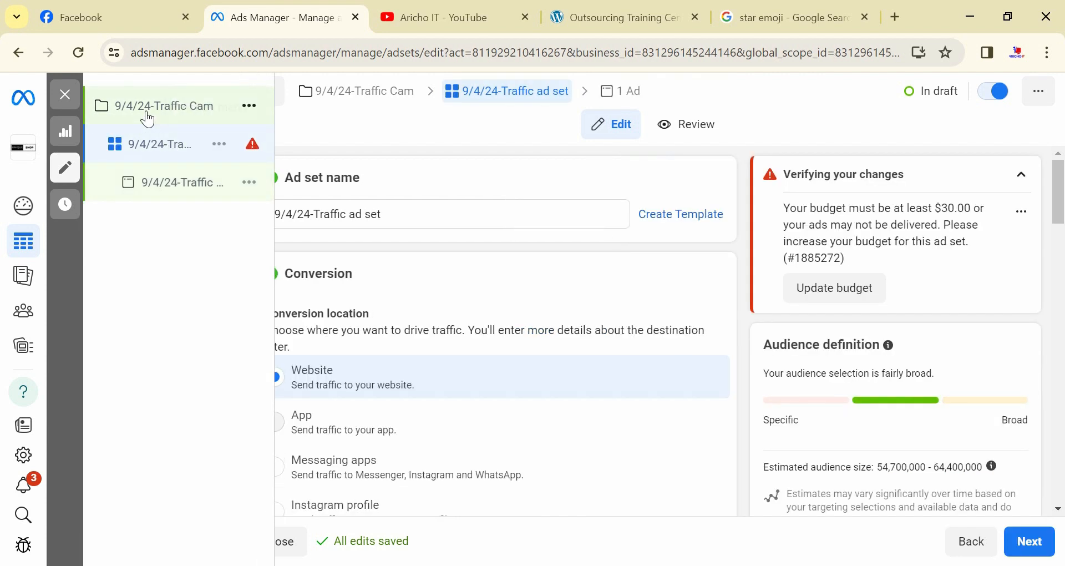
pyautogui.click(159, 113)
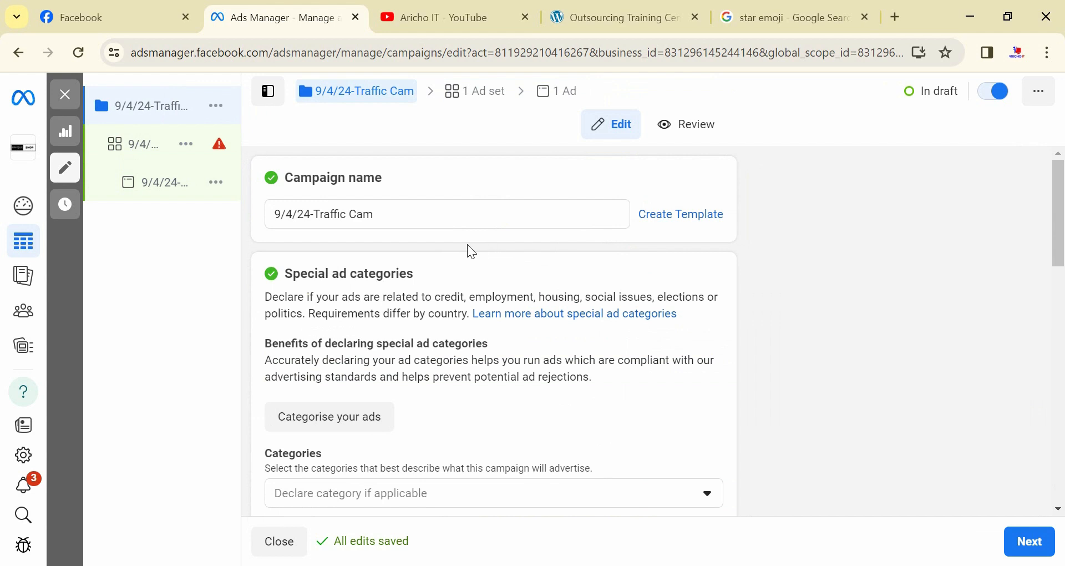
# Step: Switch to the Aricho IT channel on YouTube and set its subscription notifications to All
pyautogui.click(433, 21)
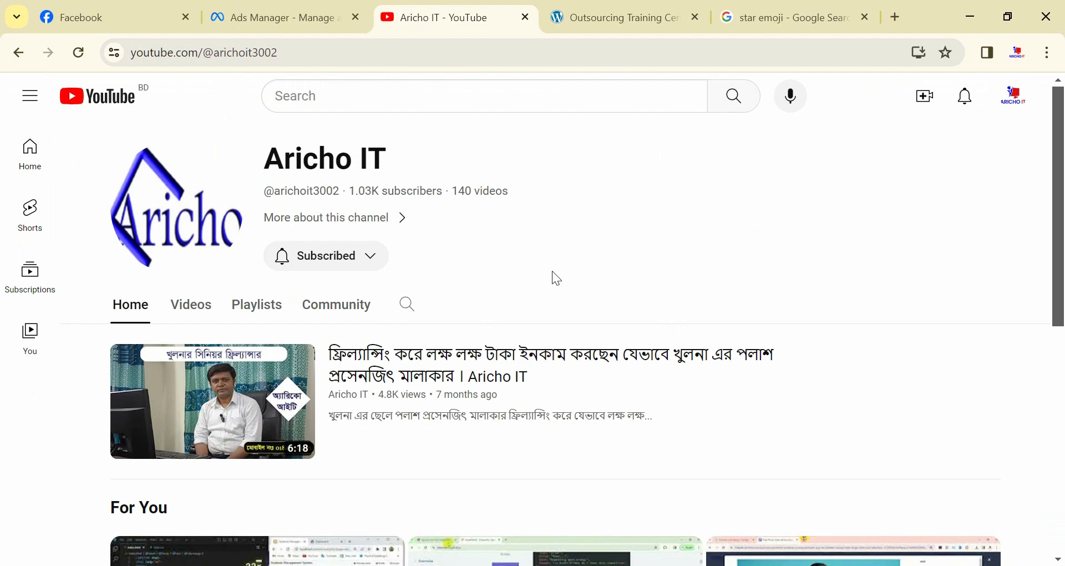
pyautogui.click(369, 261)
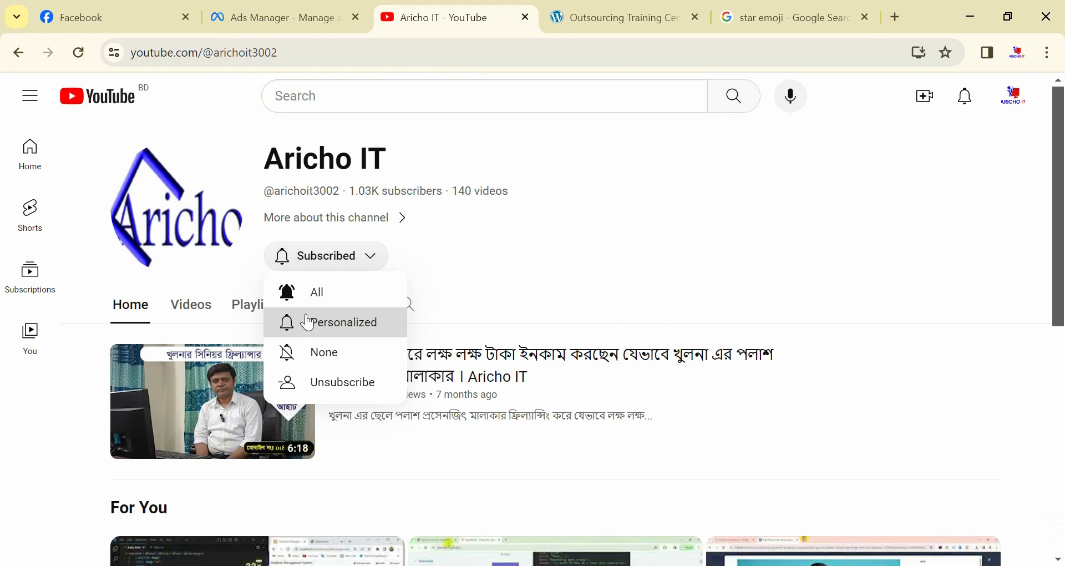
pyautogui.click(324, 298)
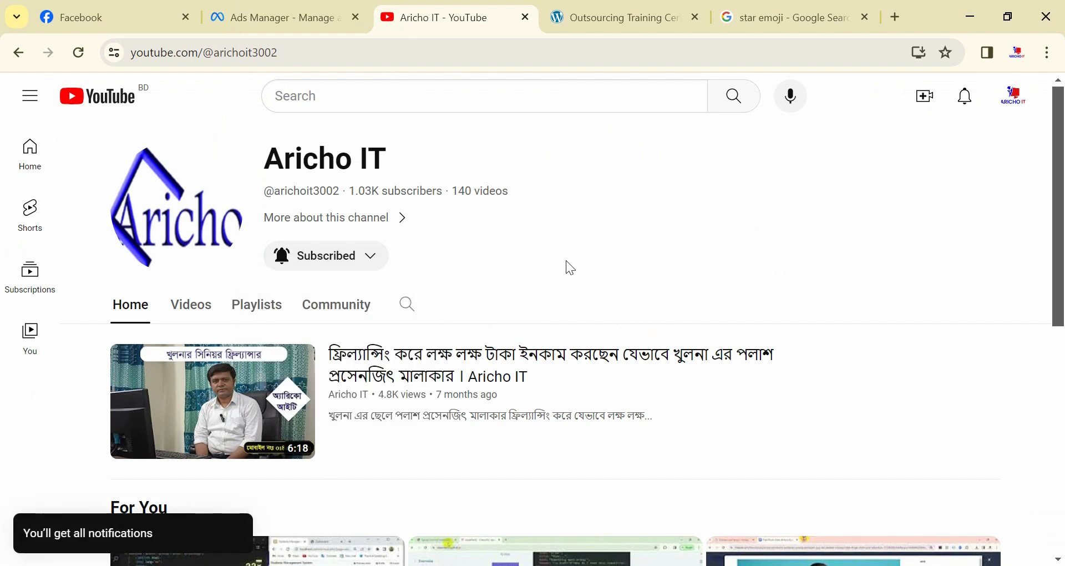